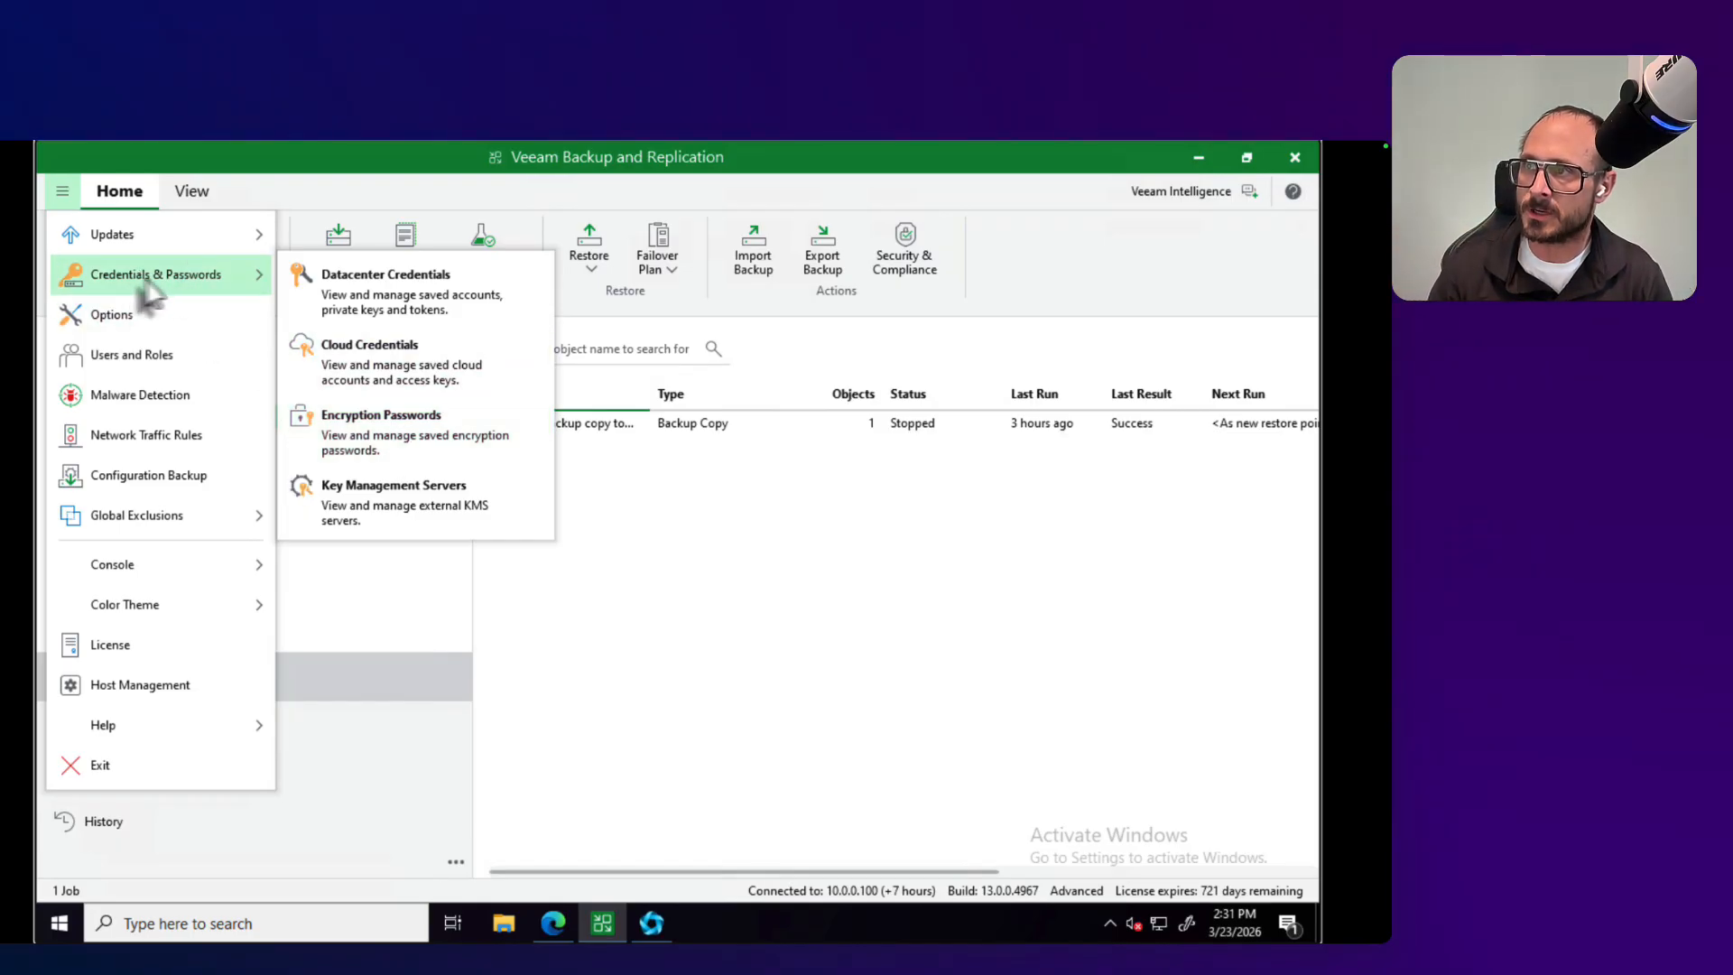
Step: Start a new Microsoft Azure compute account in the cloud credentials and enter its account name
click(423, 372)
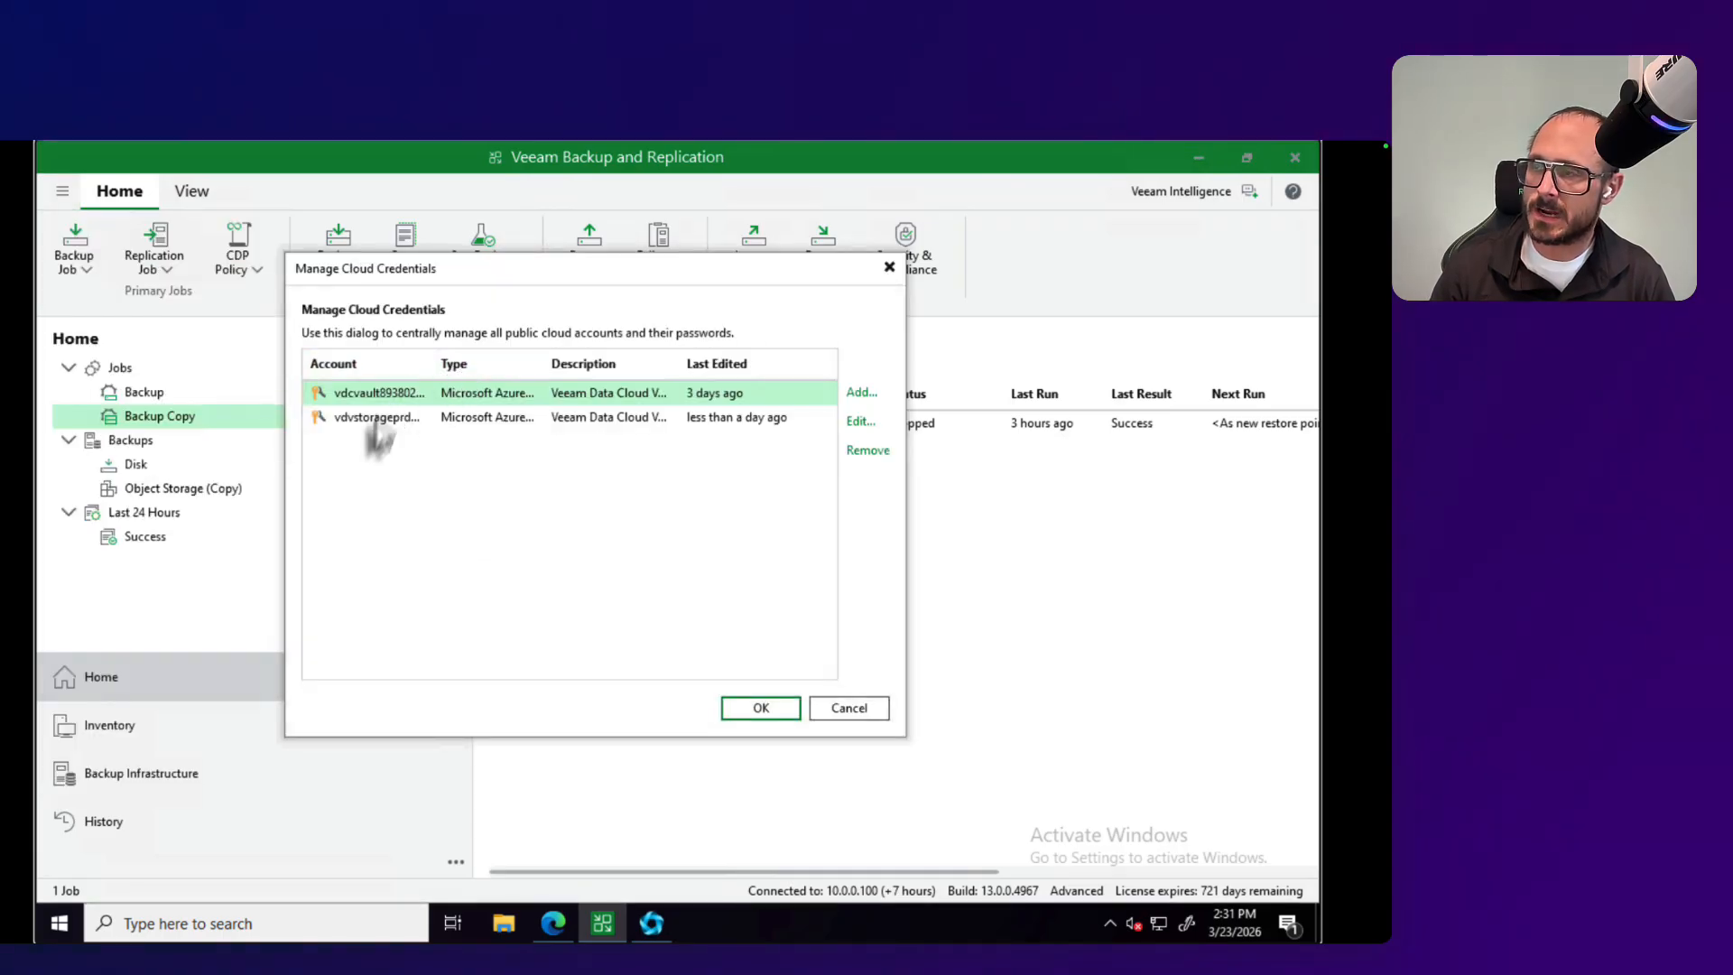
click(859, 394)
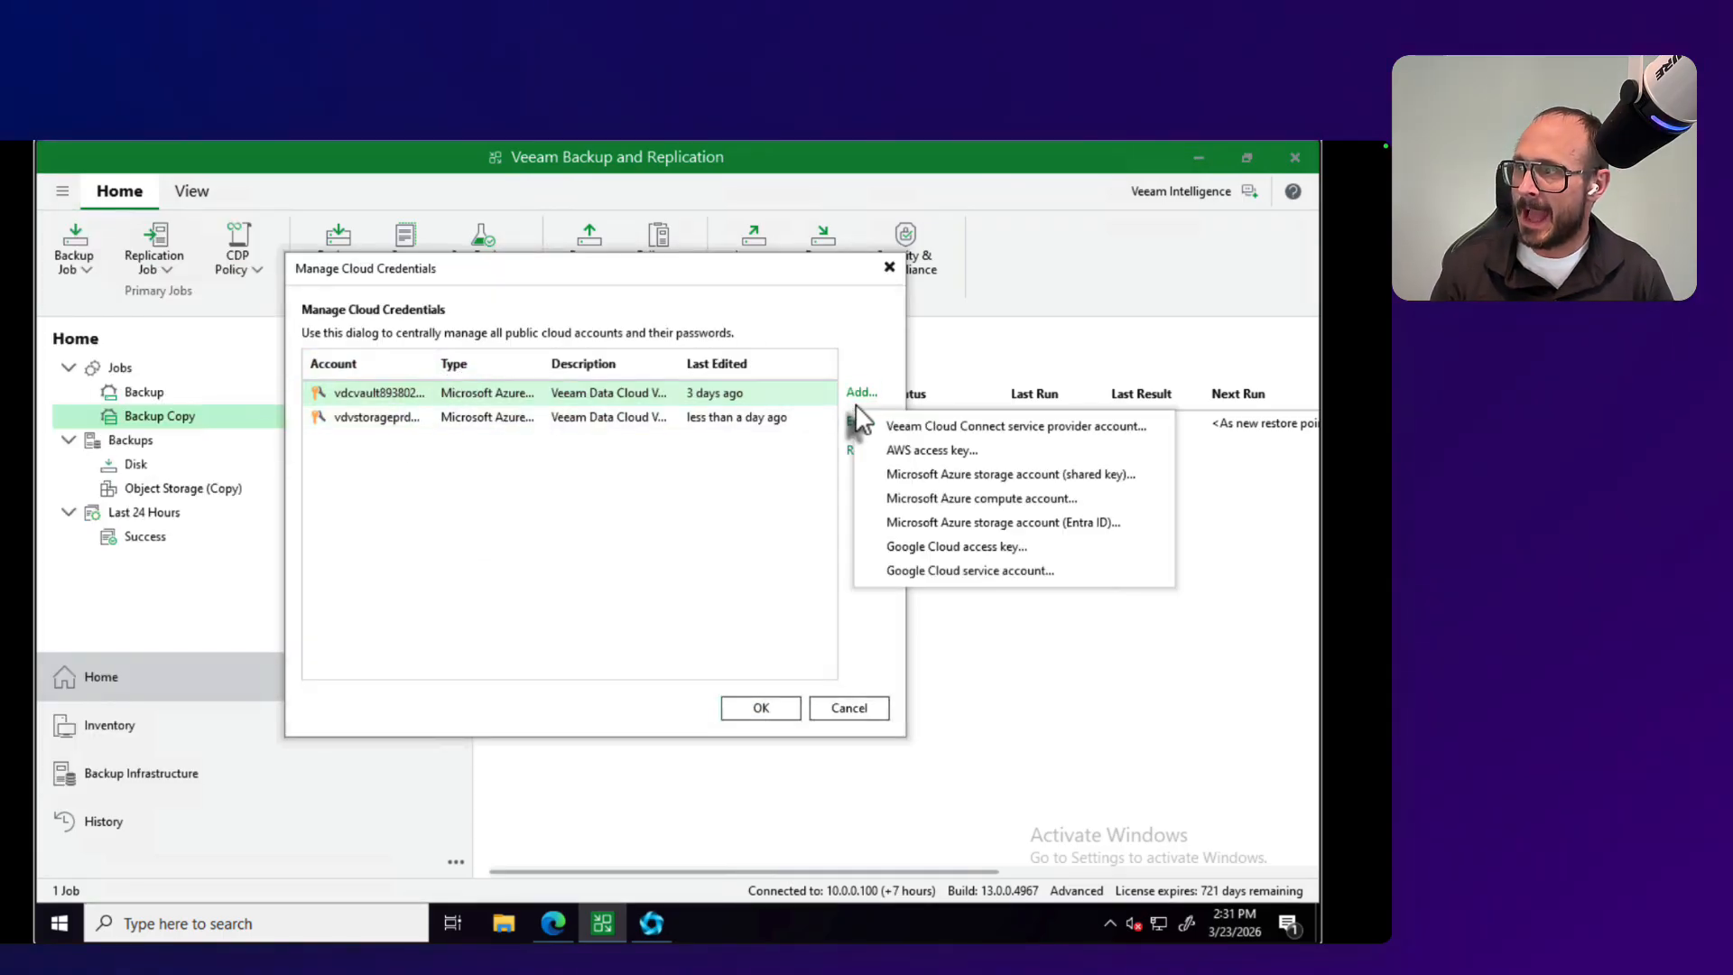
click(962, 499)
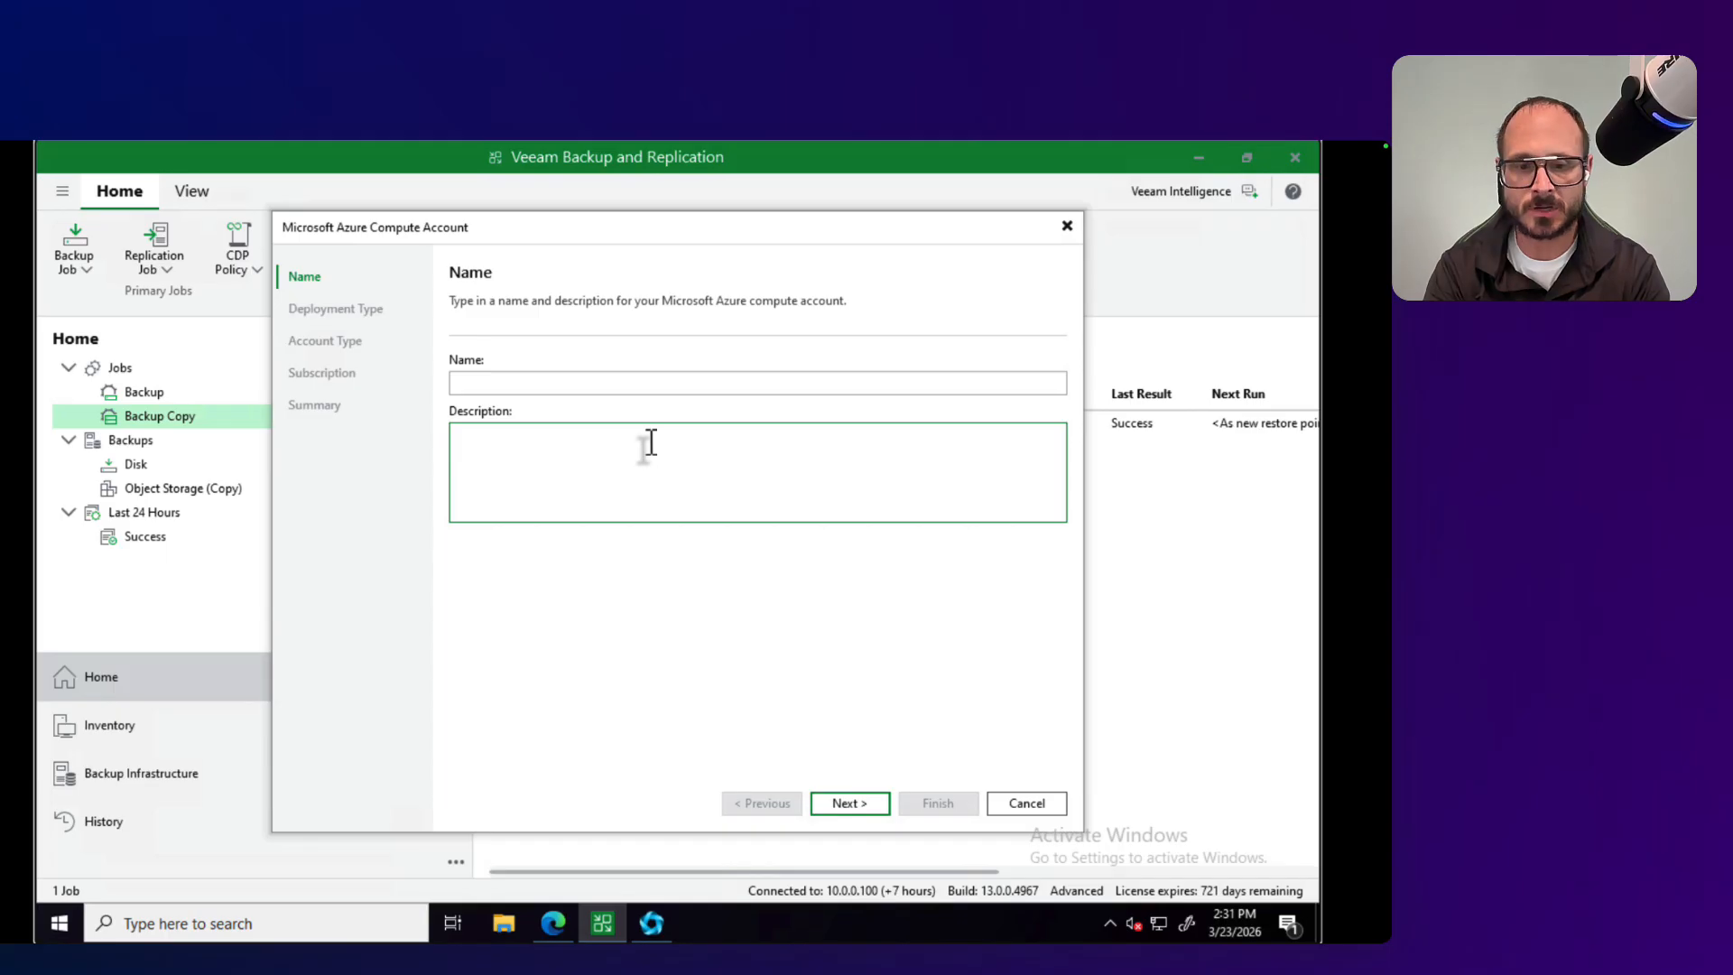
text(brandon test)
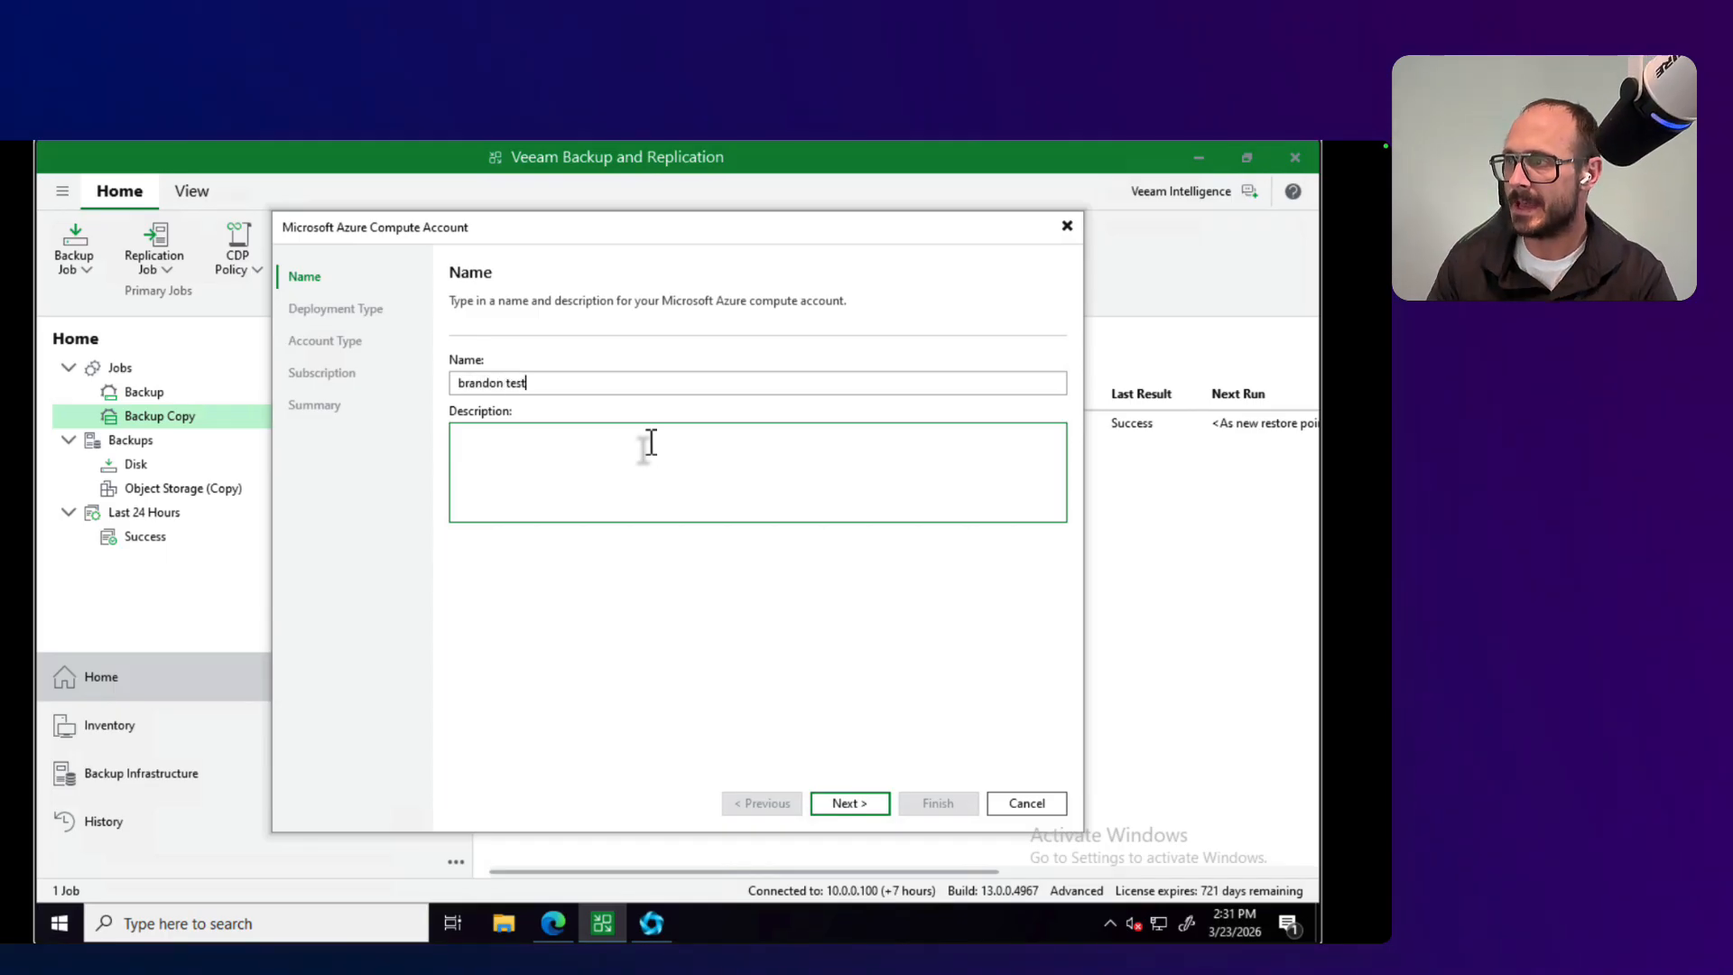
click(865, 806)
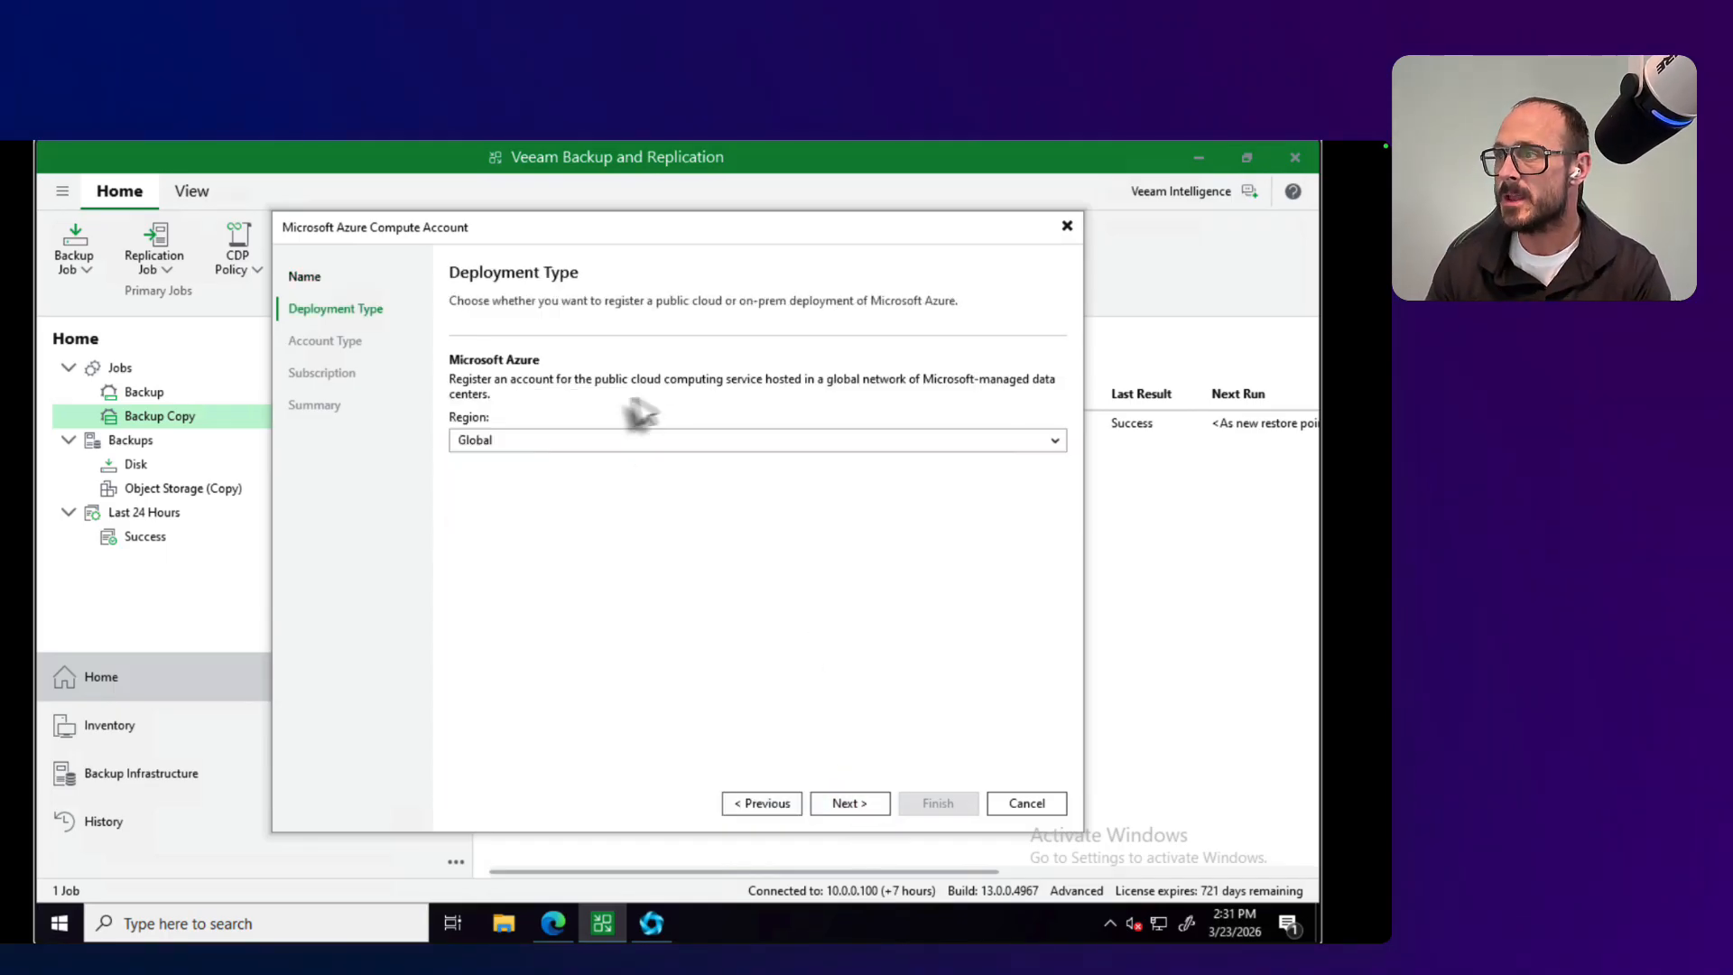
Step: Set the Microsoft Azure deployment region to Global
click(533, 443)
click(535, 459)
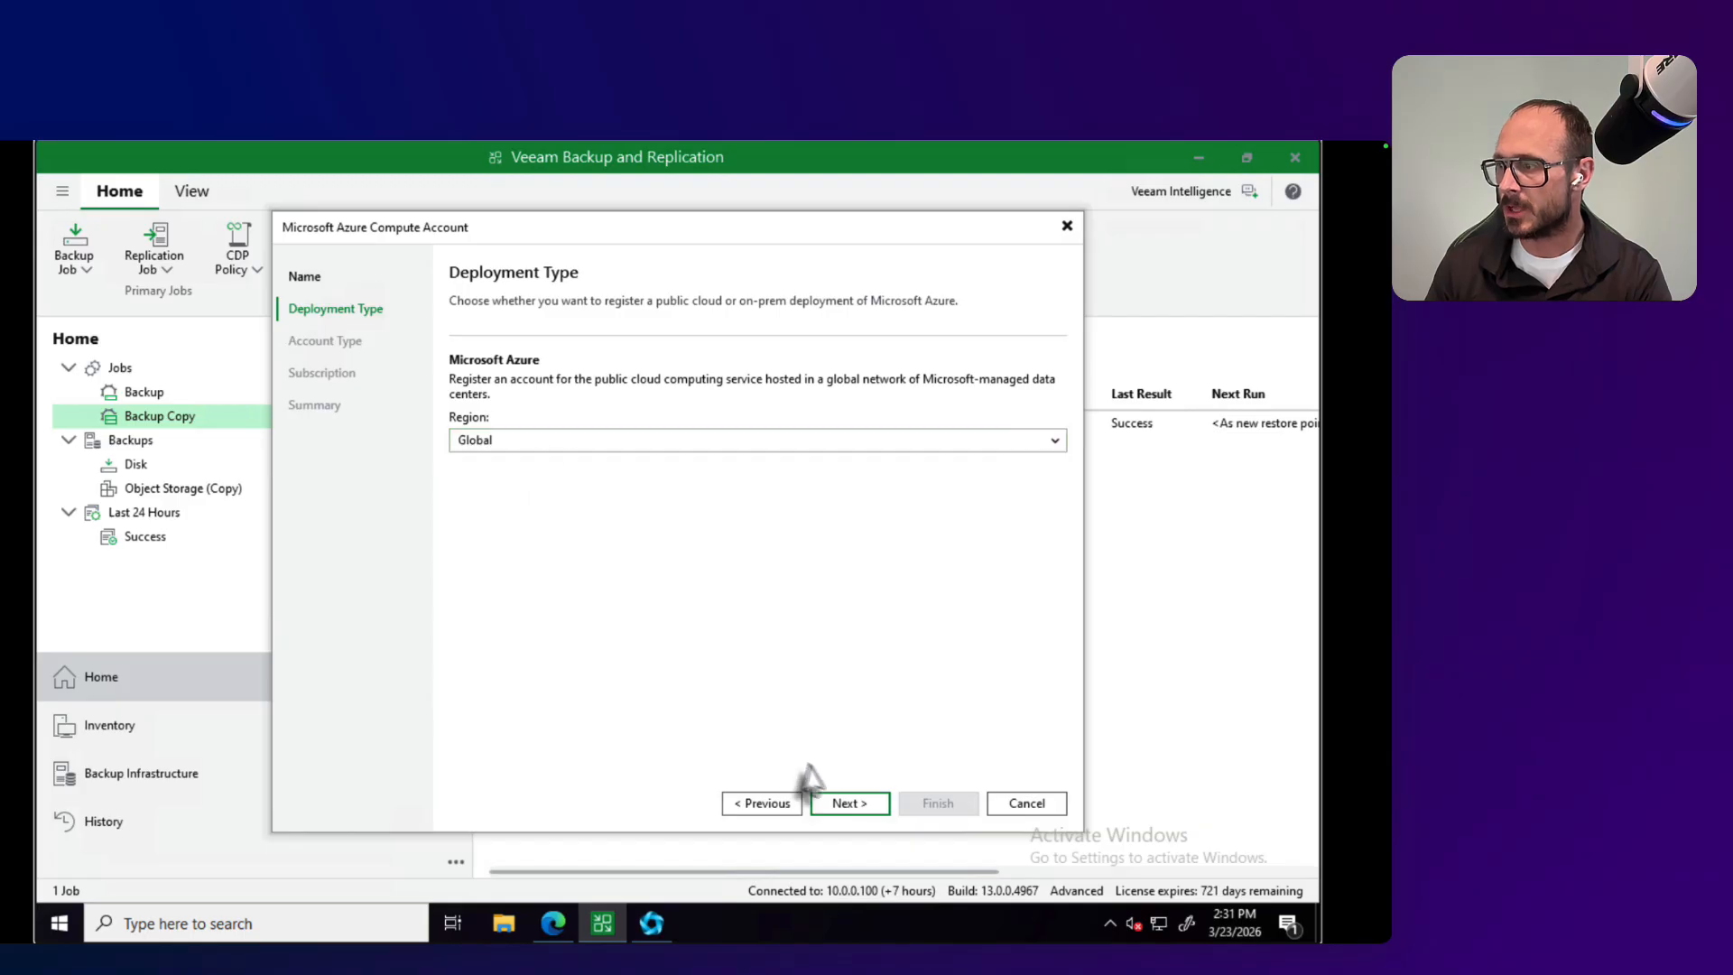
click(861, 810)
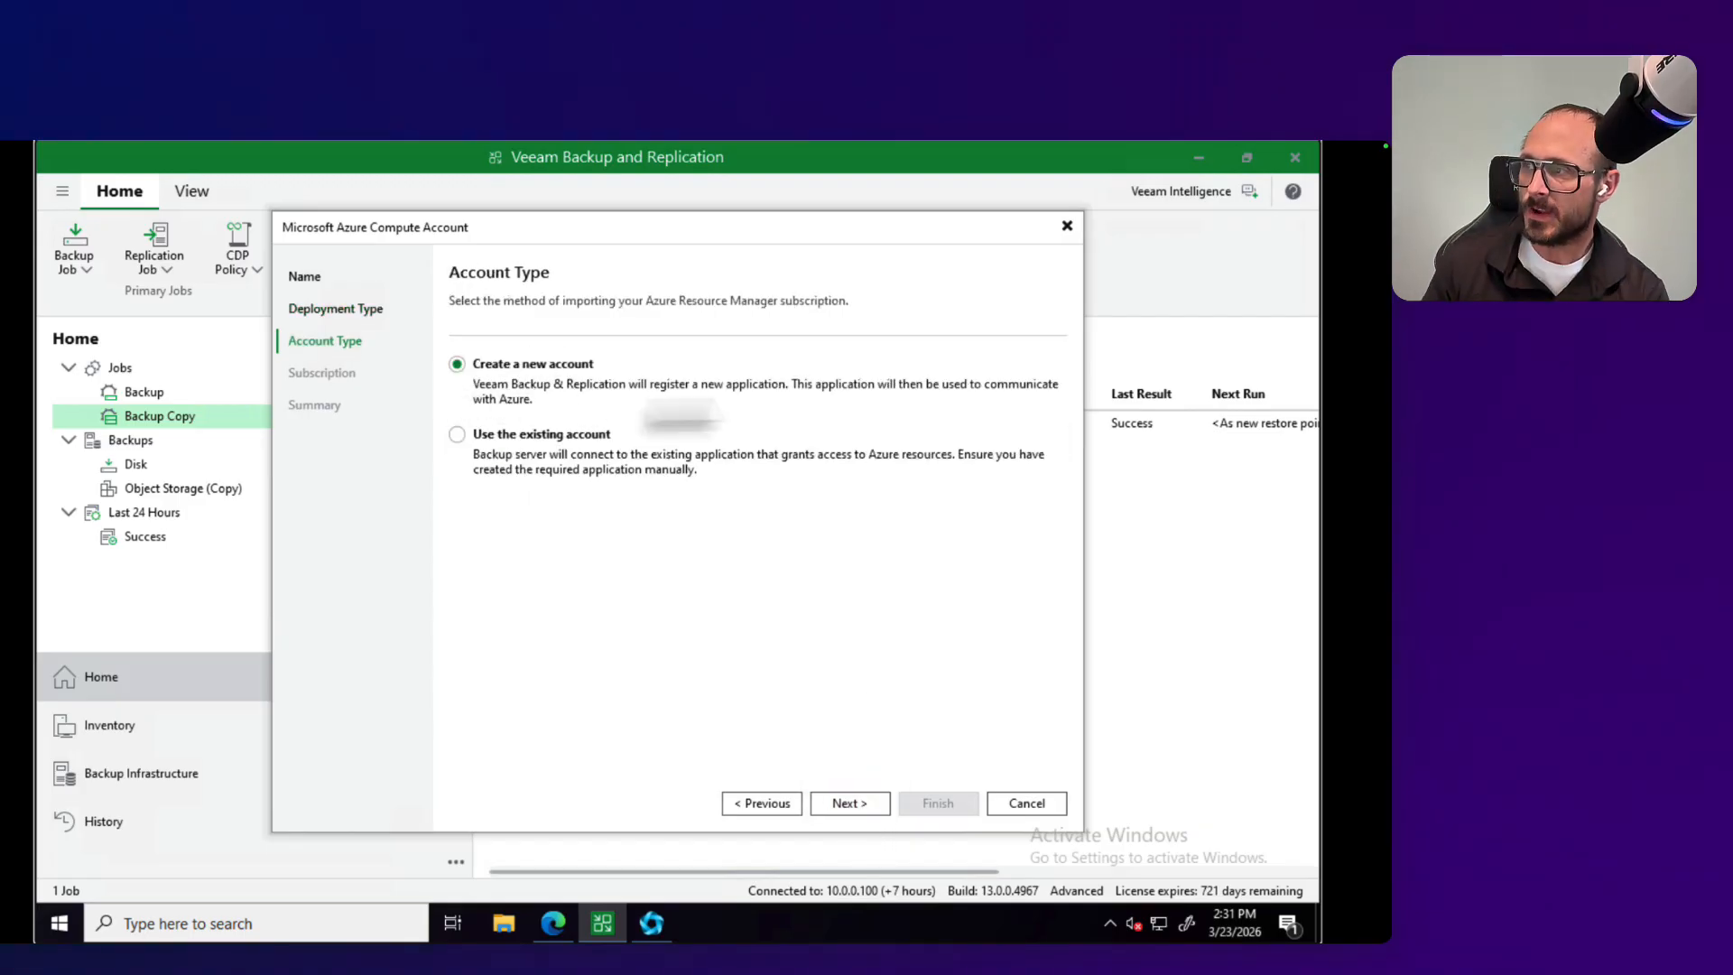
click(537, 438)
click(840, 804)
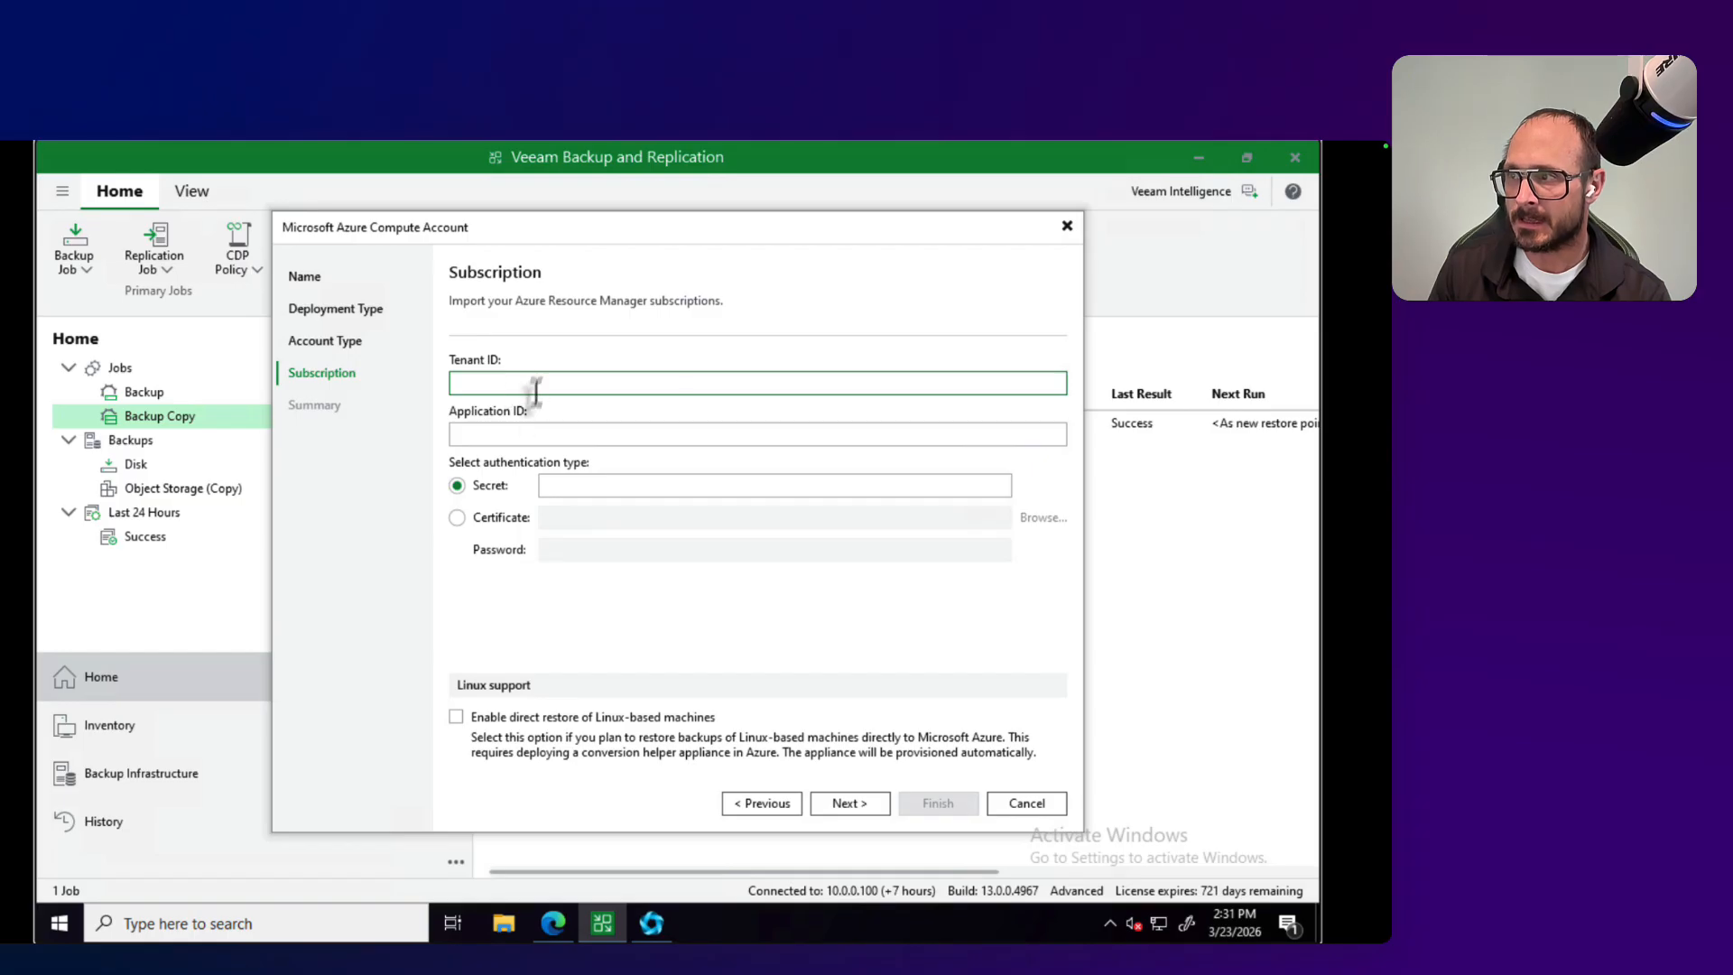
click(762, 804)
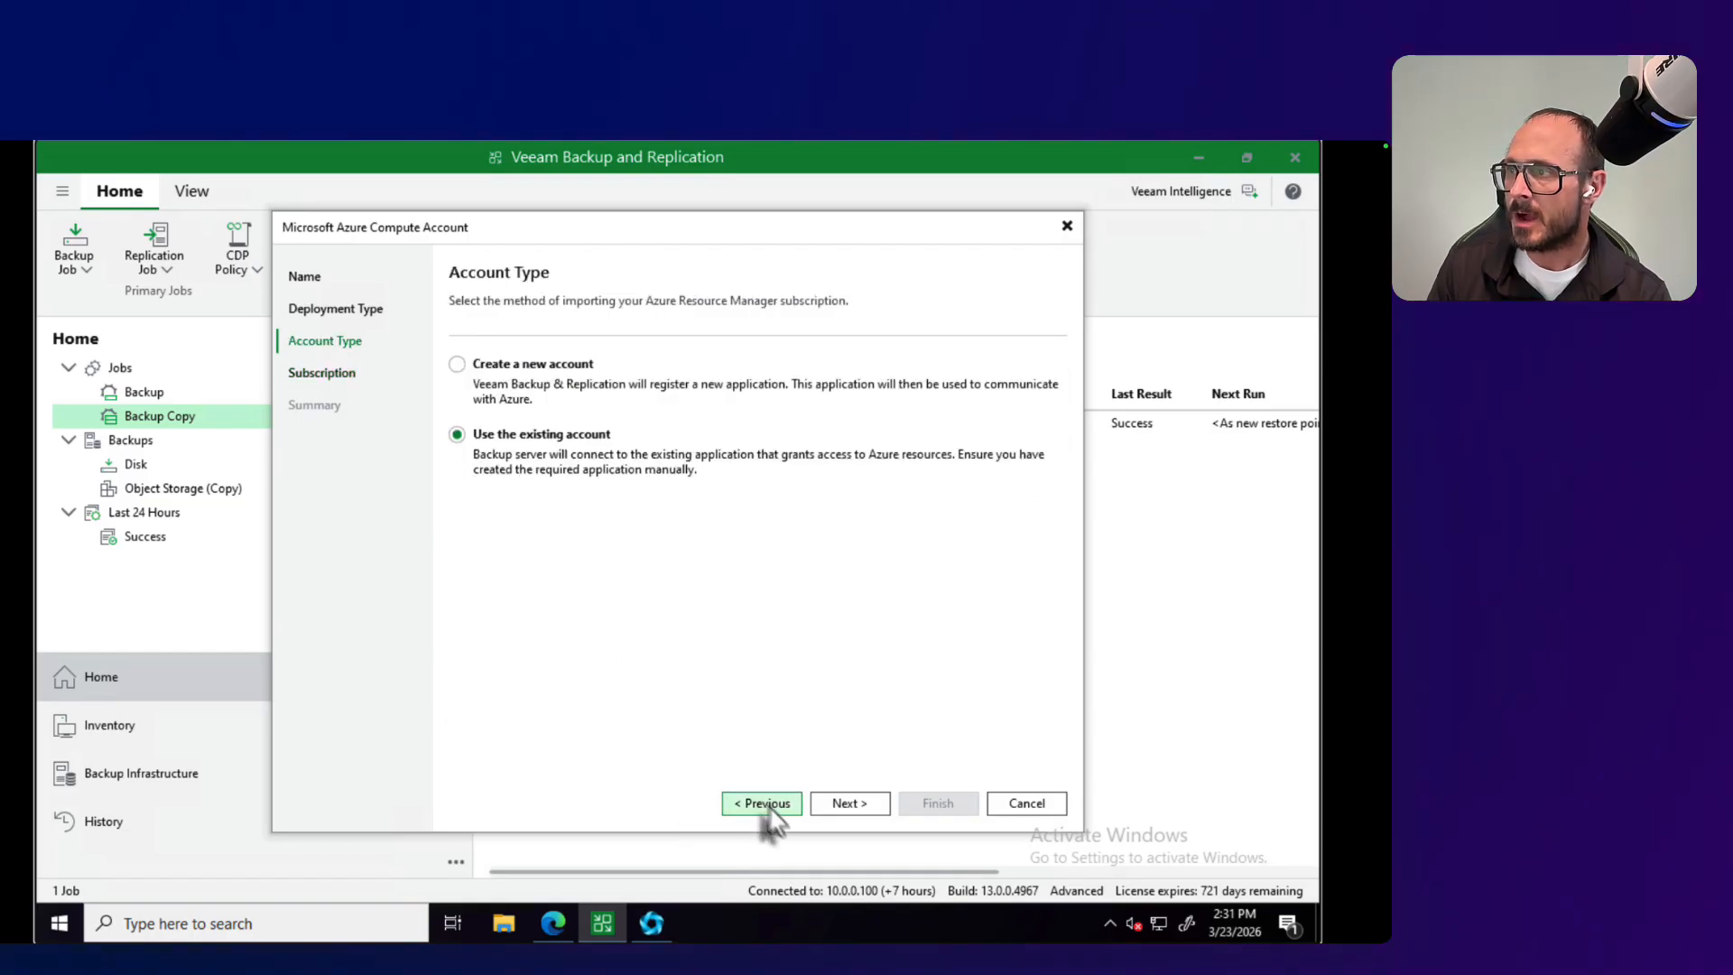
Step: Choose to create a new account for the Azure subscription import and copy the one-time passcode
click(457, 365)
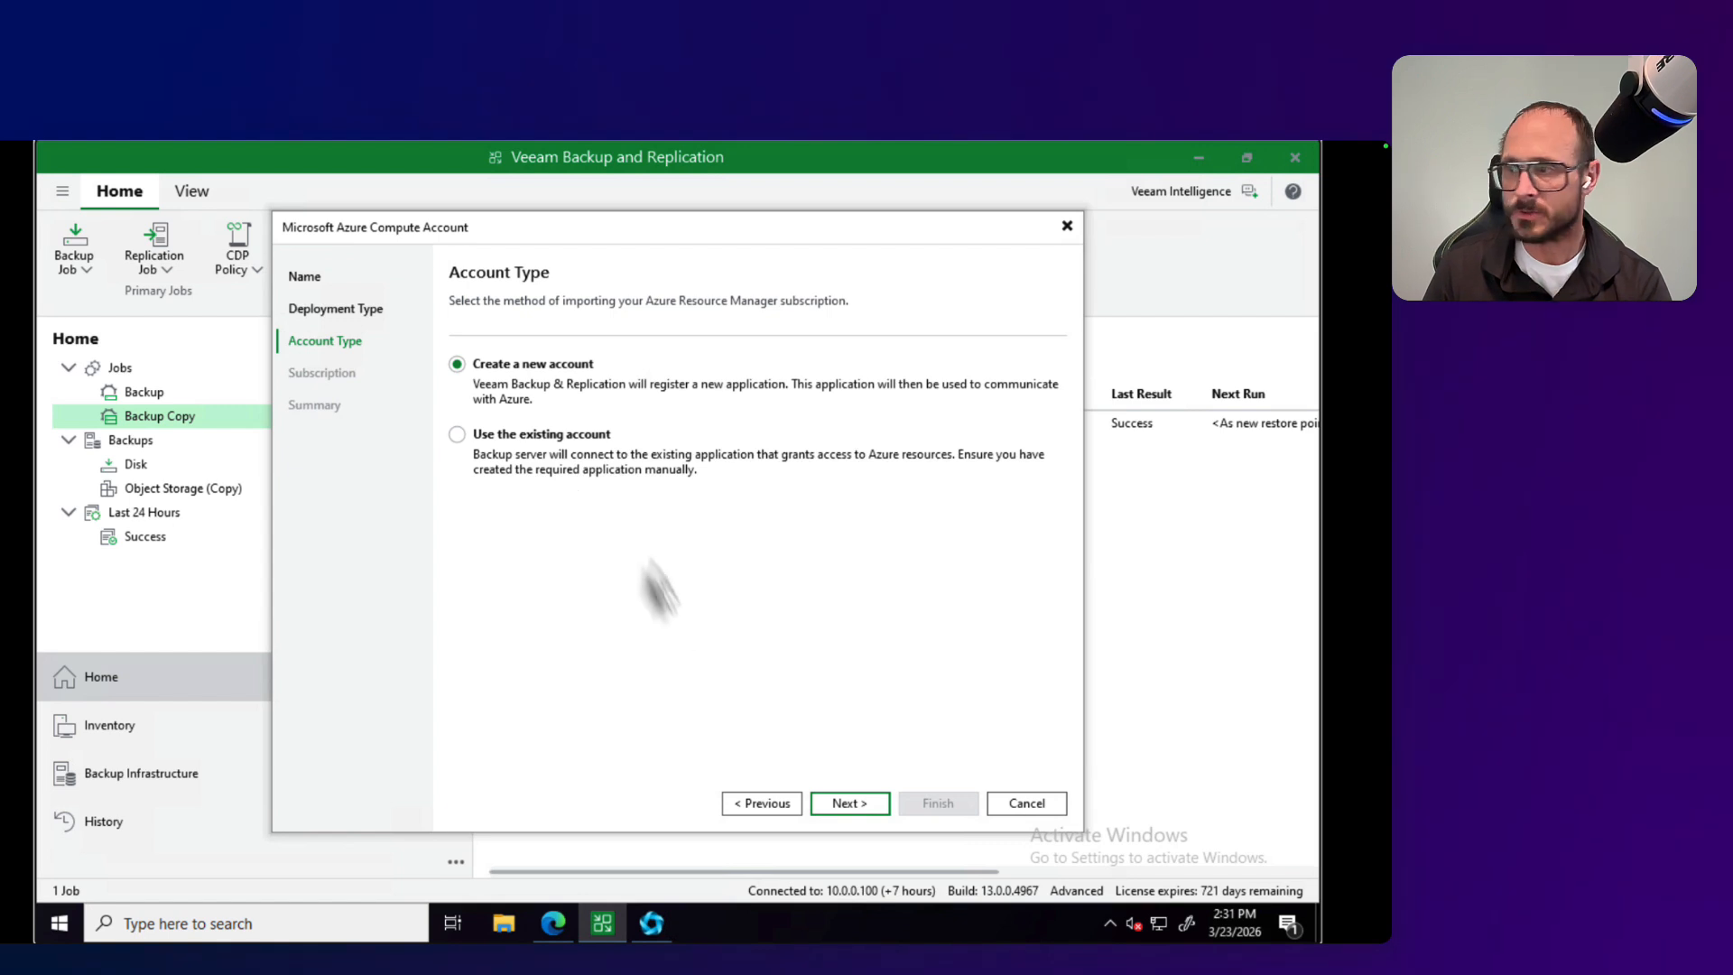
click(868, 811)
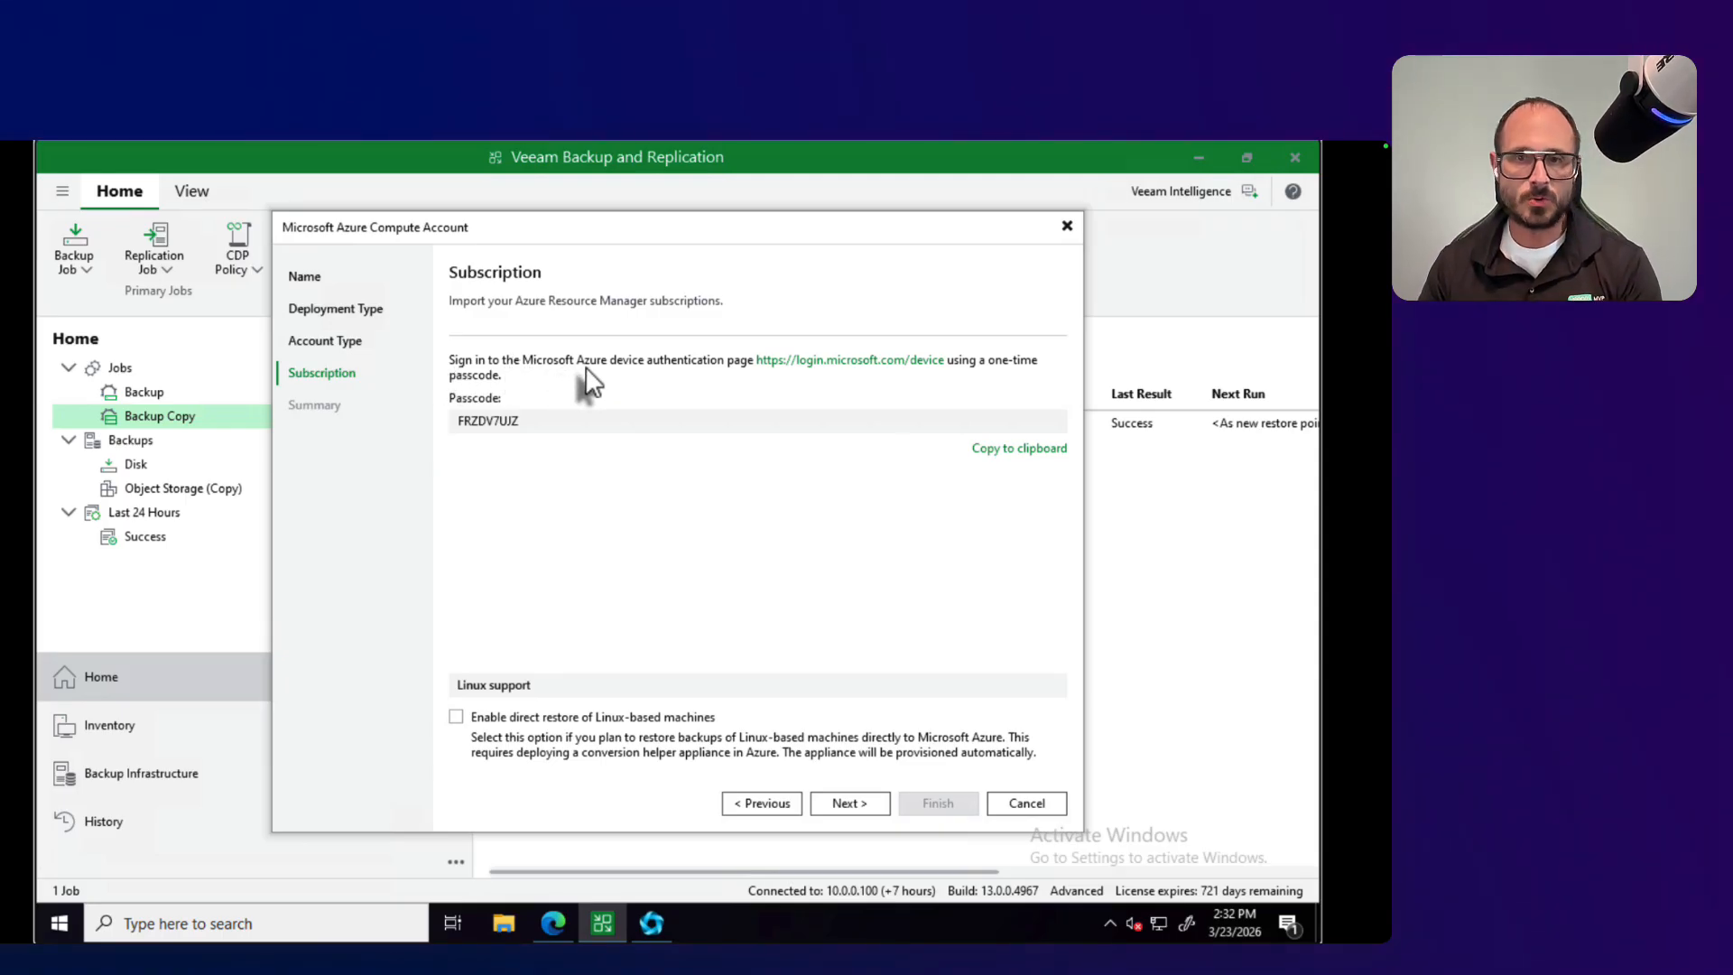
click(1019, 449)
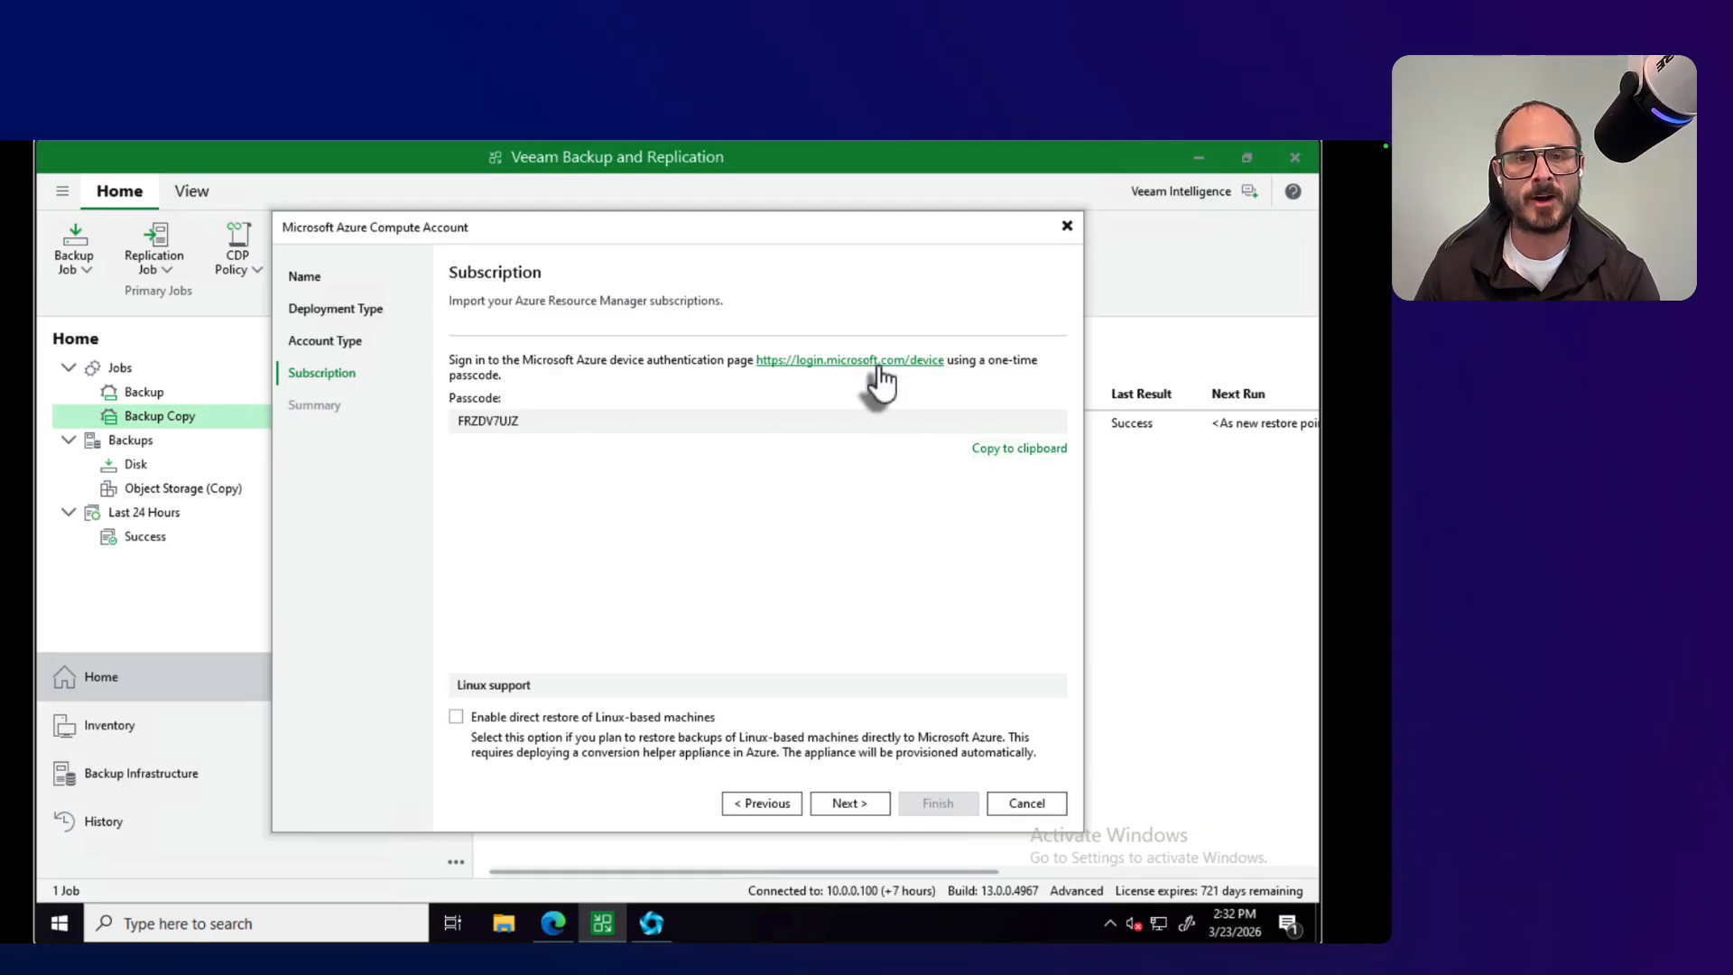
Step: Open the Microsoft device authentication page in the browser and submit the copied one-time passcode
click(883, 384)
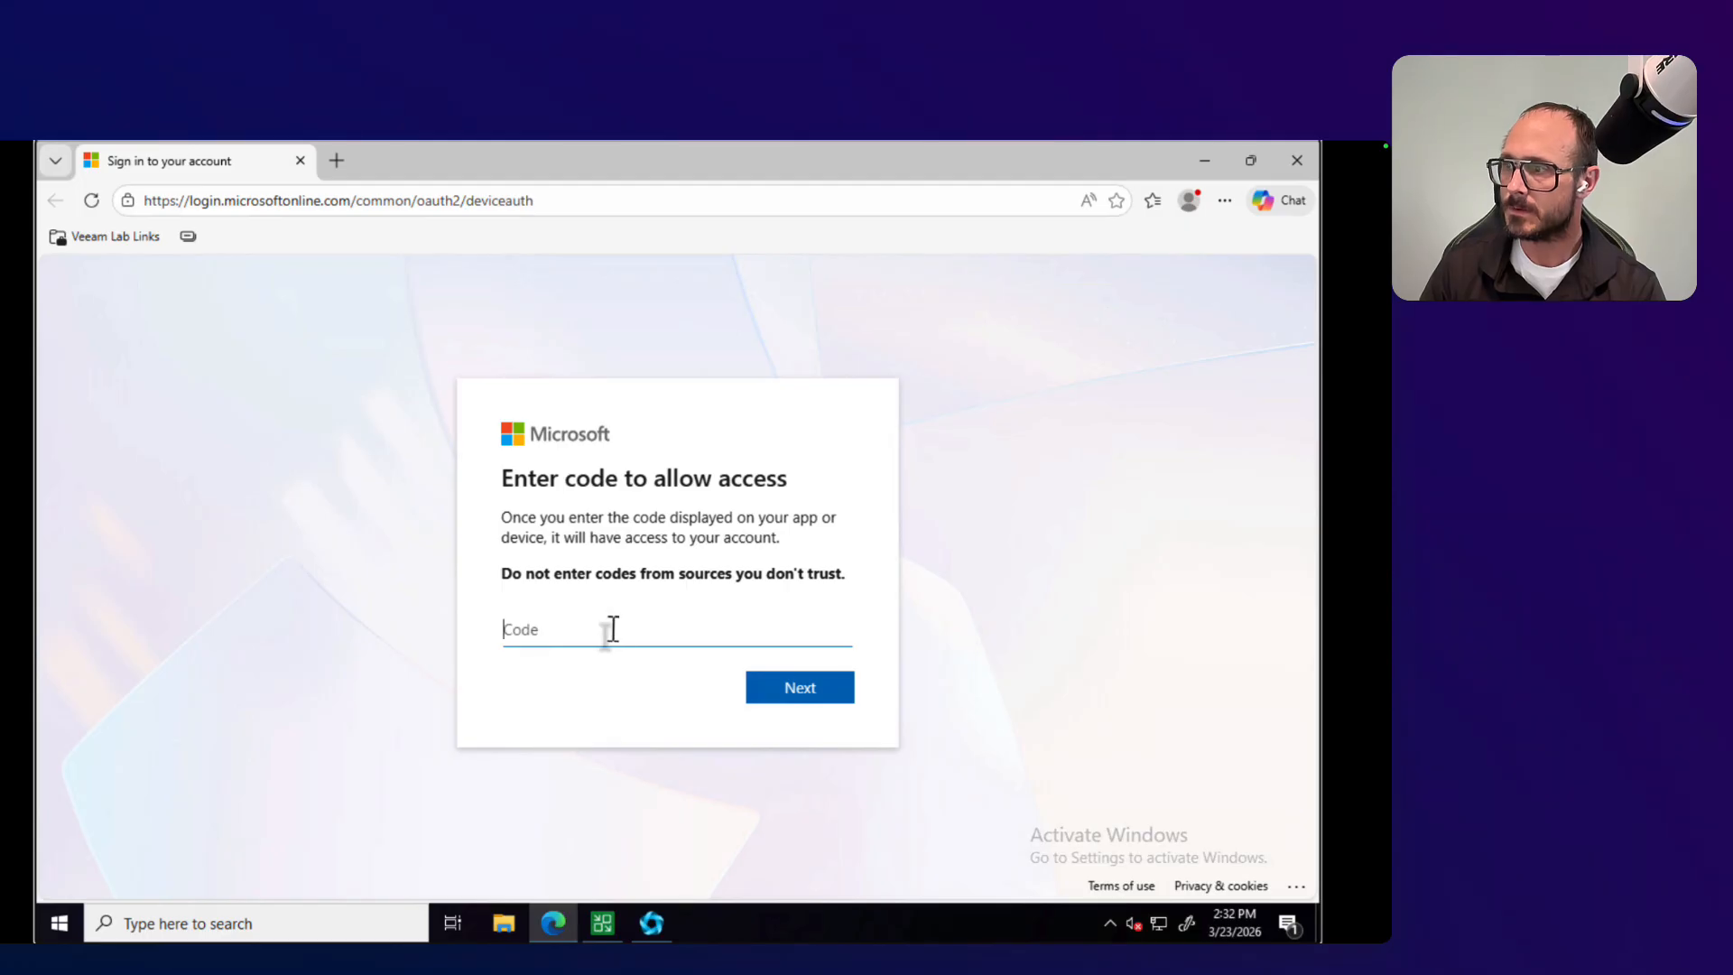
text(FRDWVSL8)
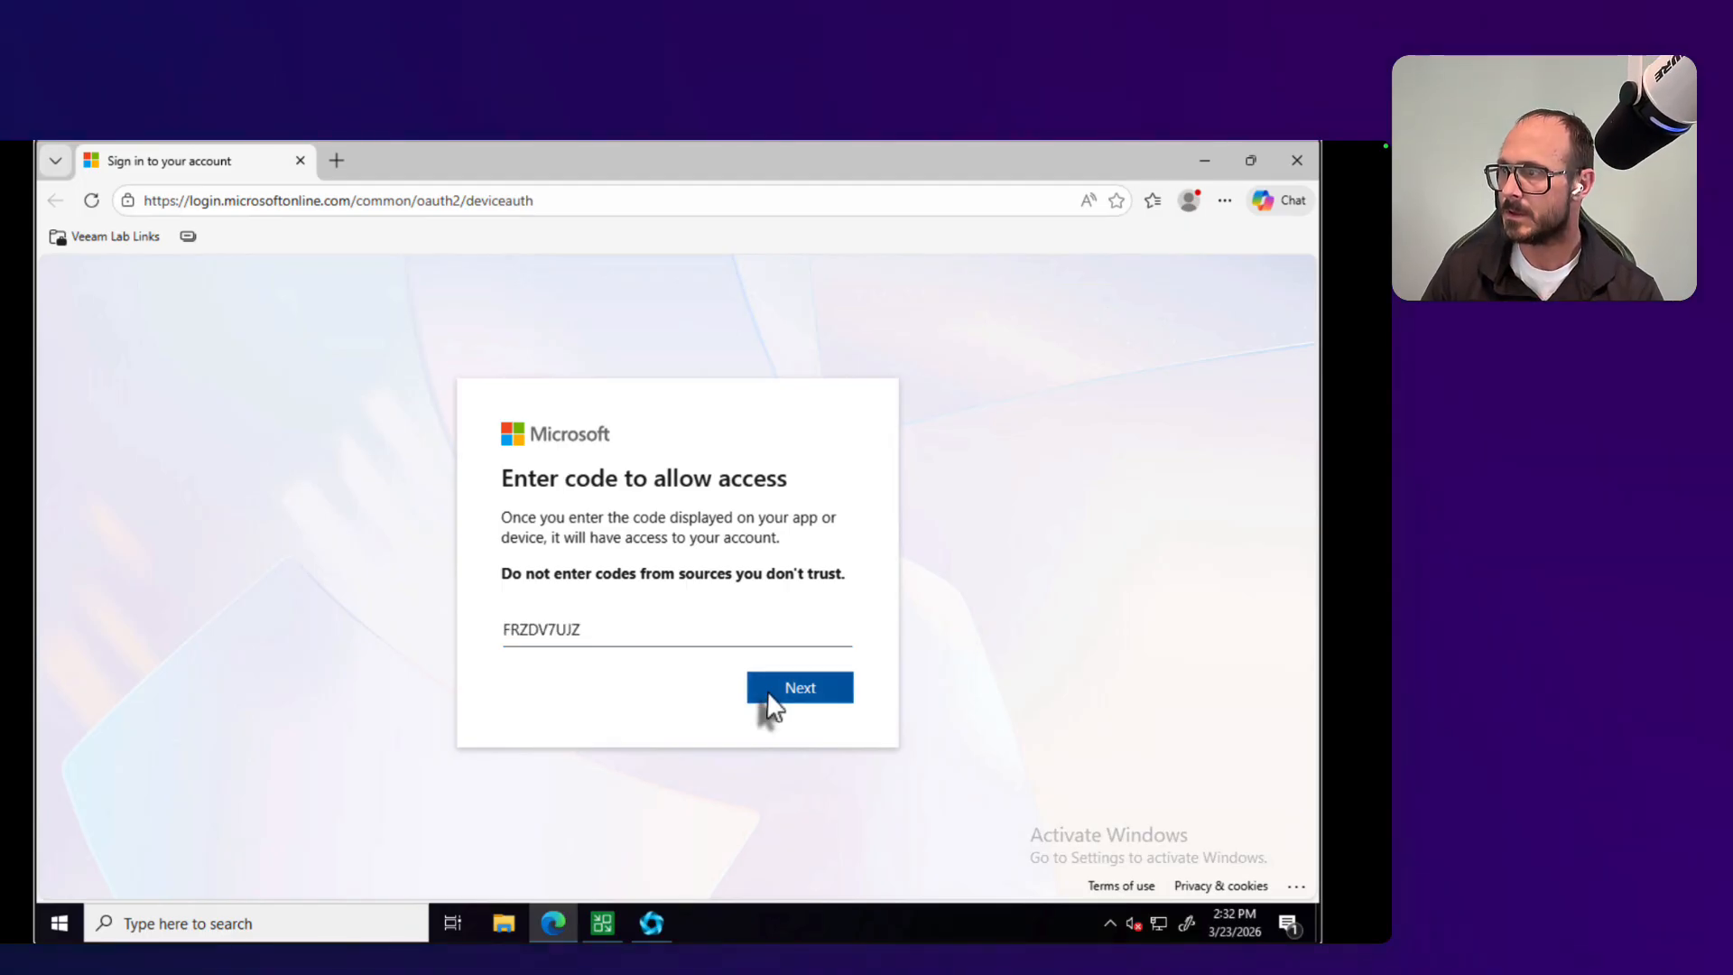
click(760, 697)
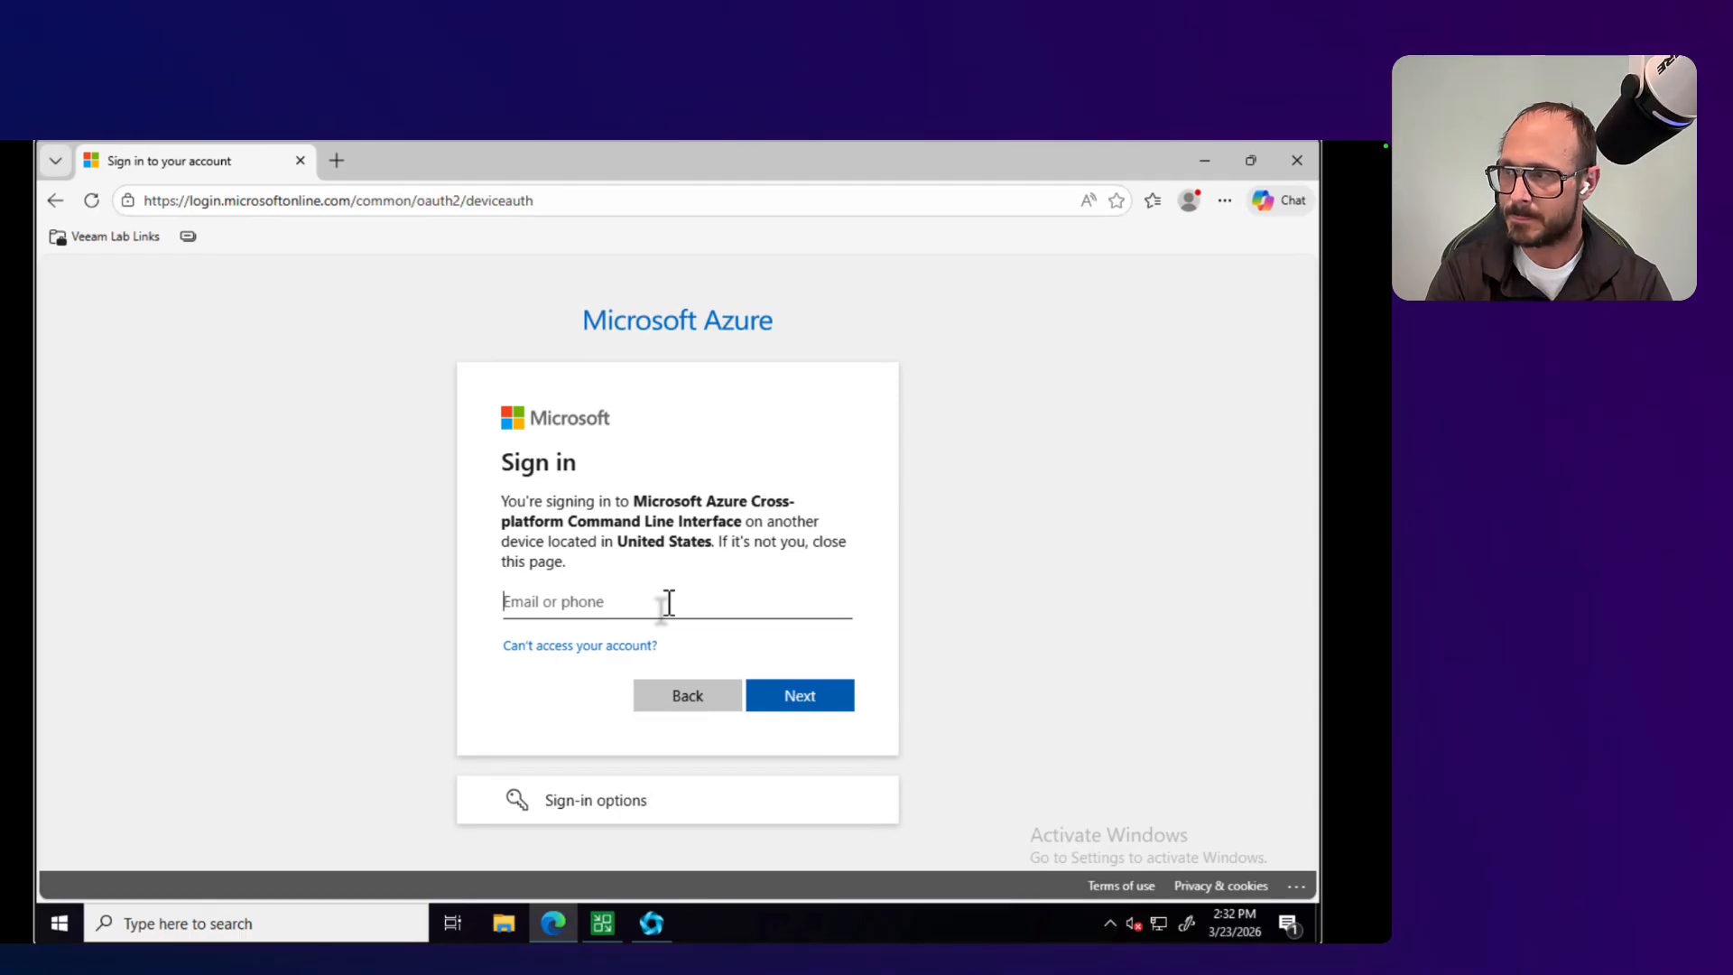
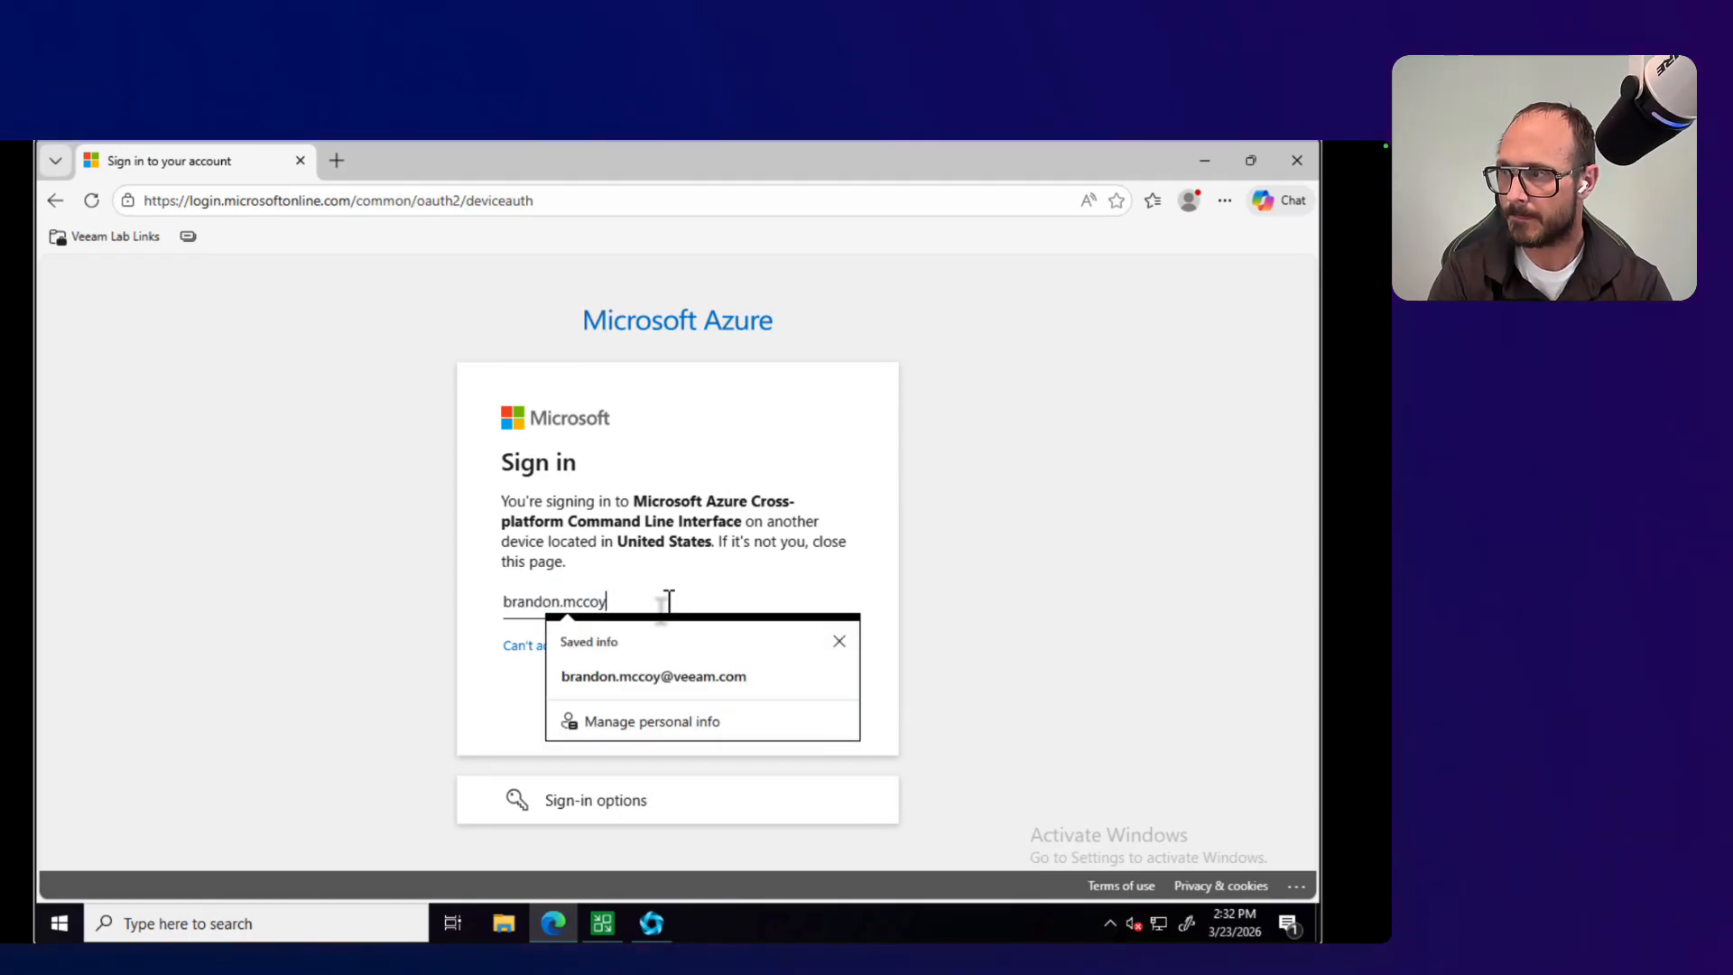
Step: Enter the account's e-mail on the Microsoft Azure sign-in page and continue to the password page
key(Tab)
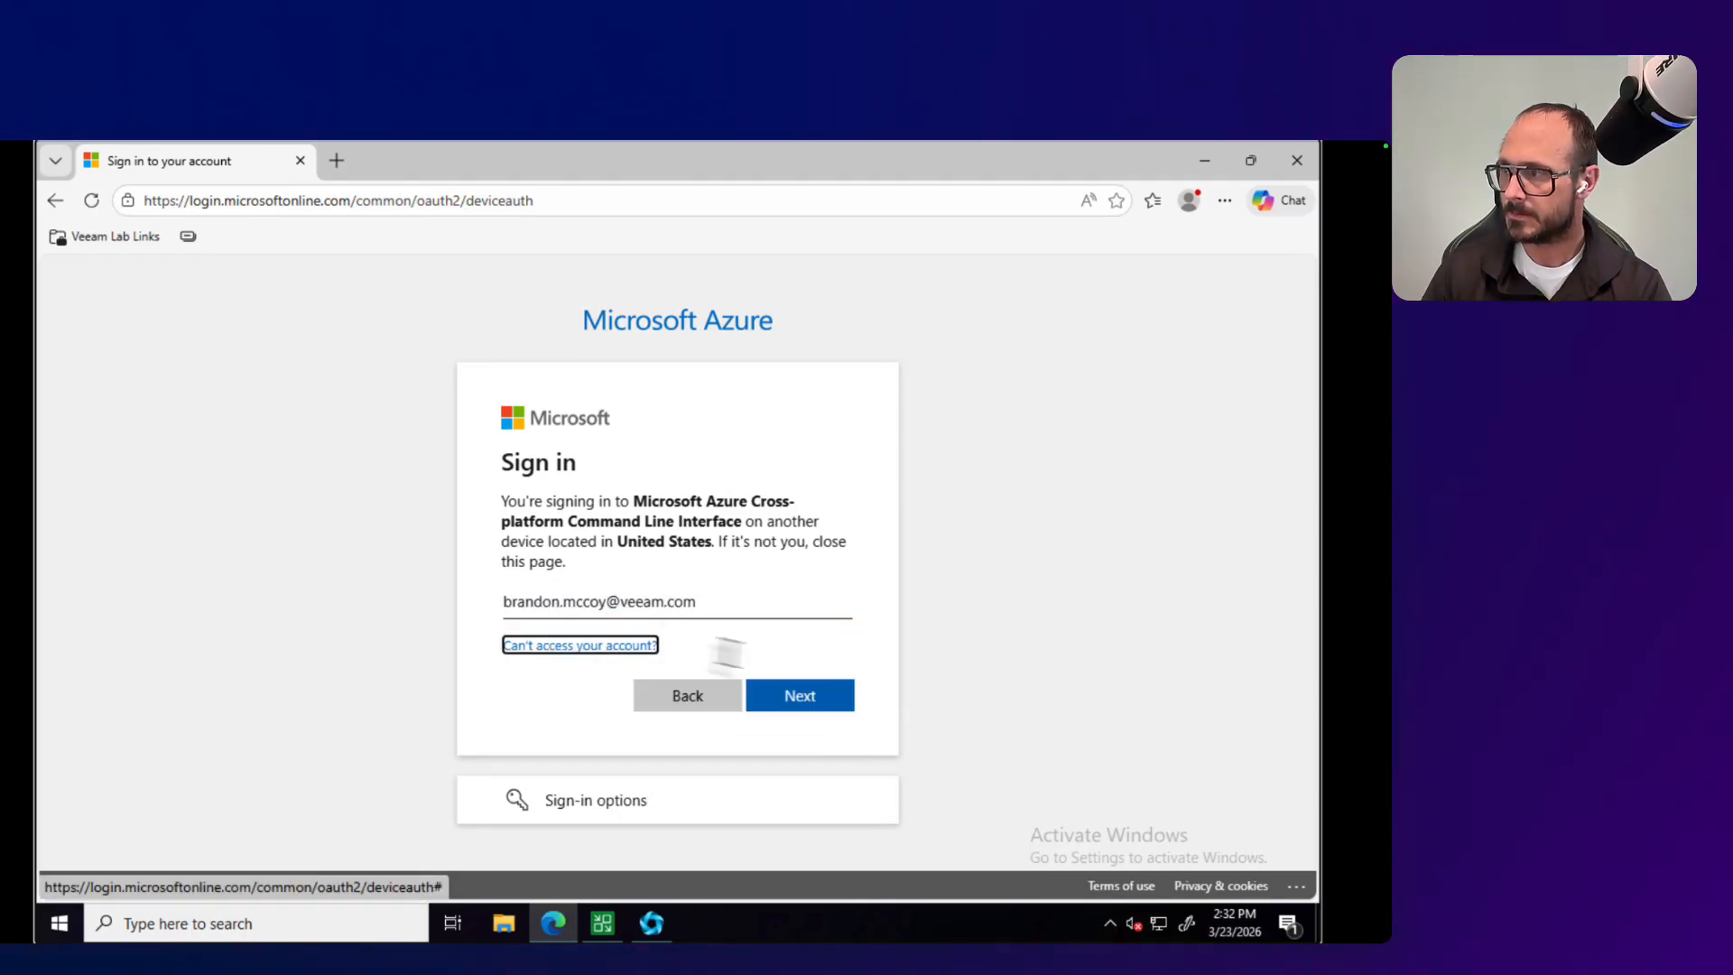
click(803, 697)
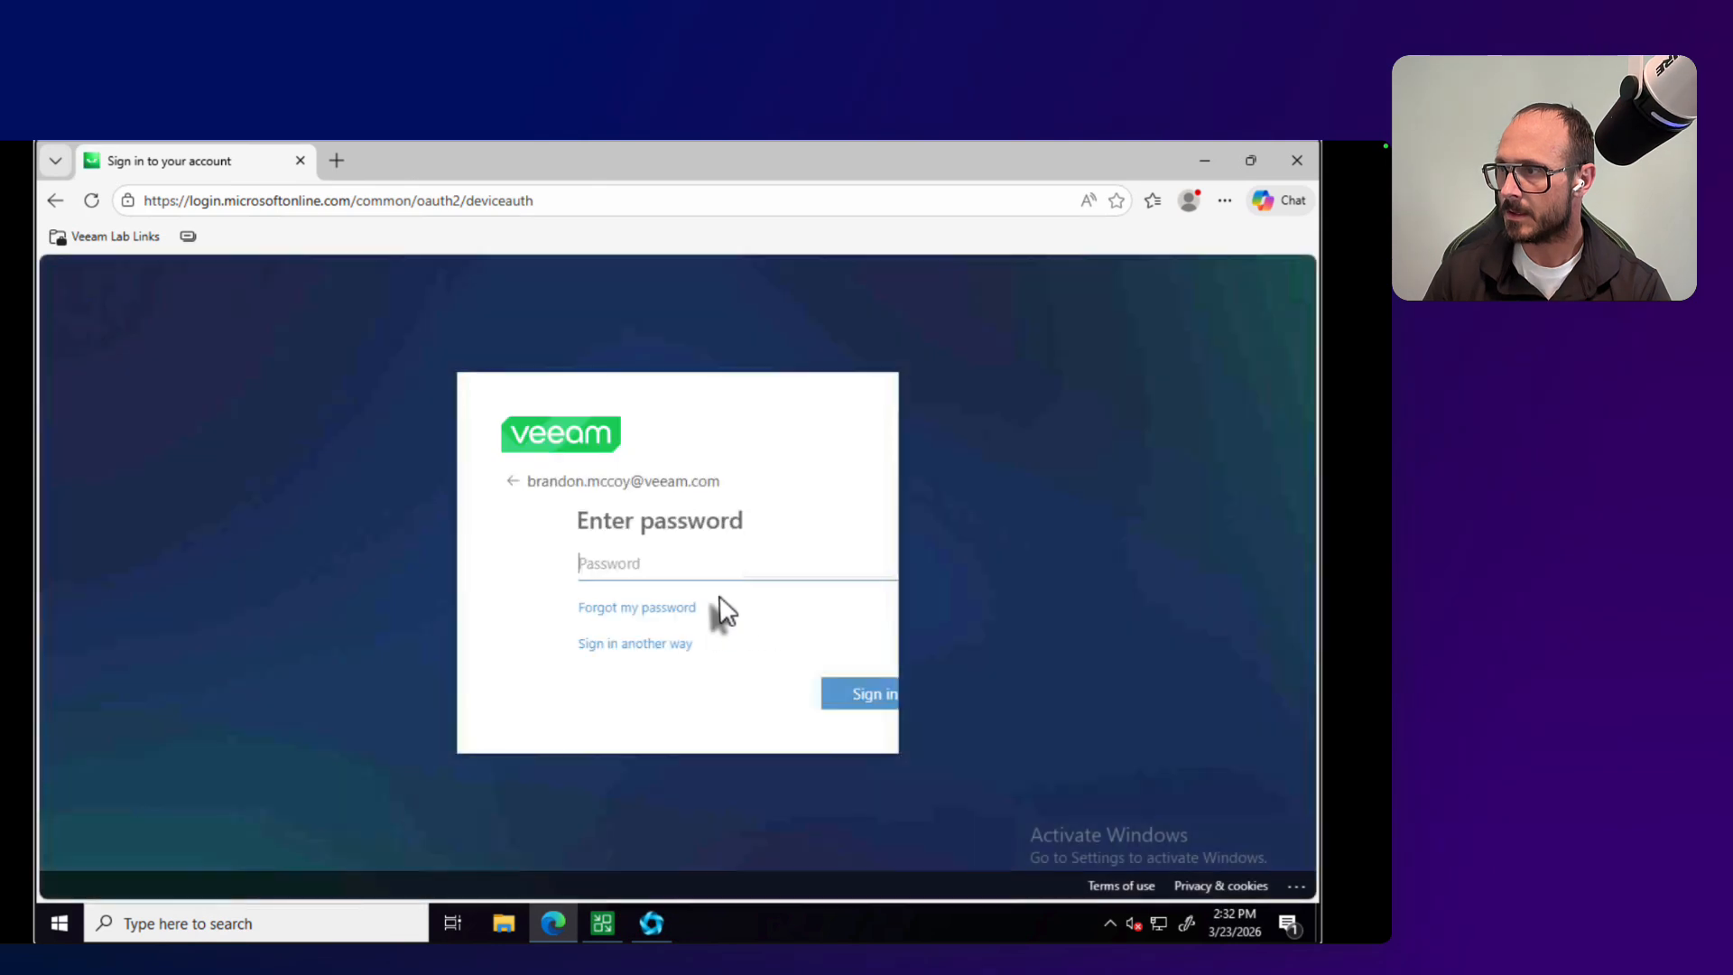
Step: Sign in with the account password and approve the sign-in to Microsoft Azure CLI
text(*****)
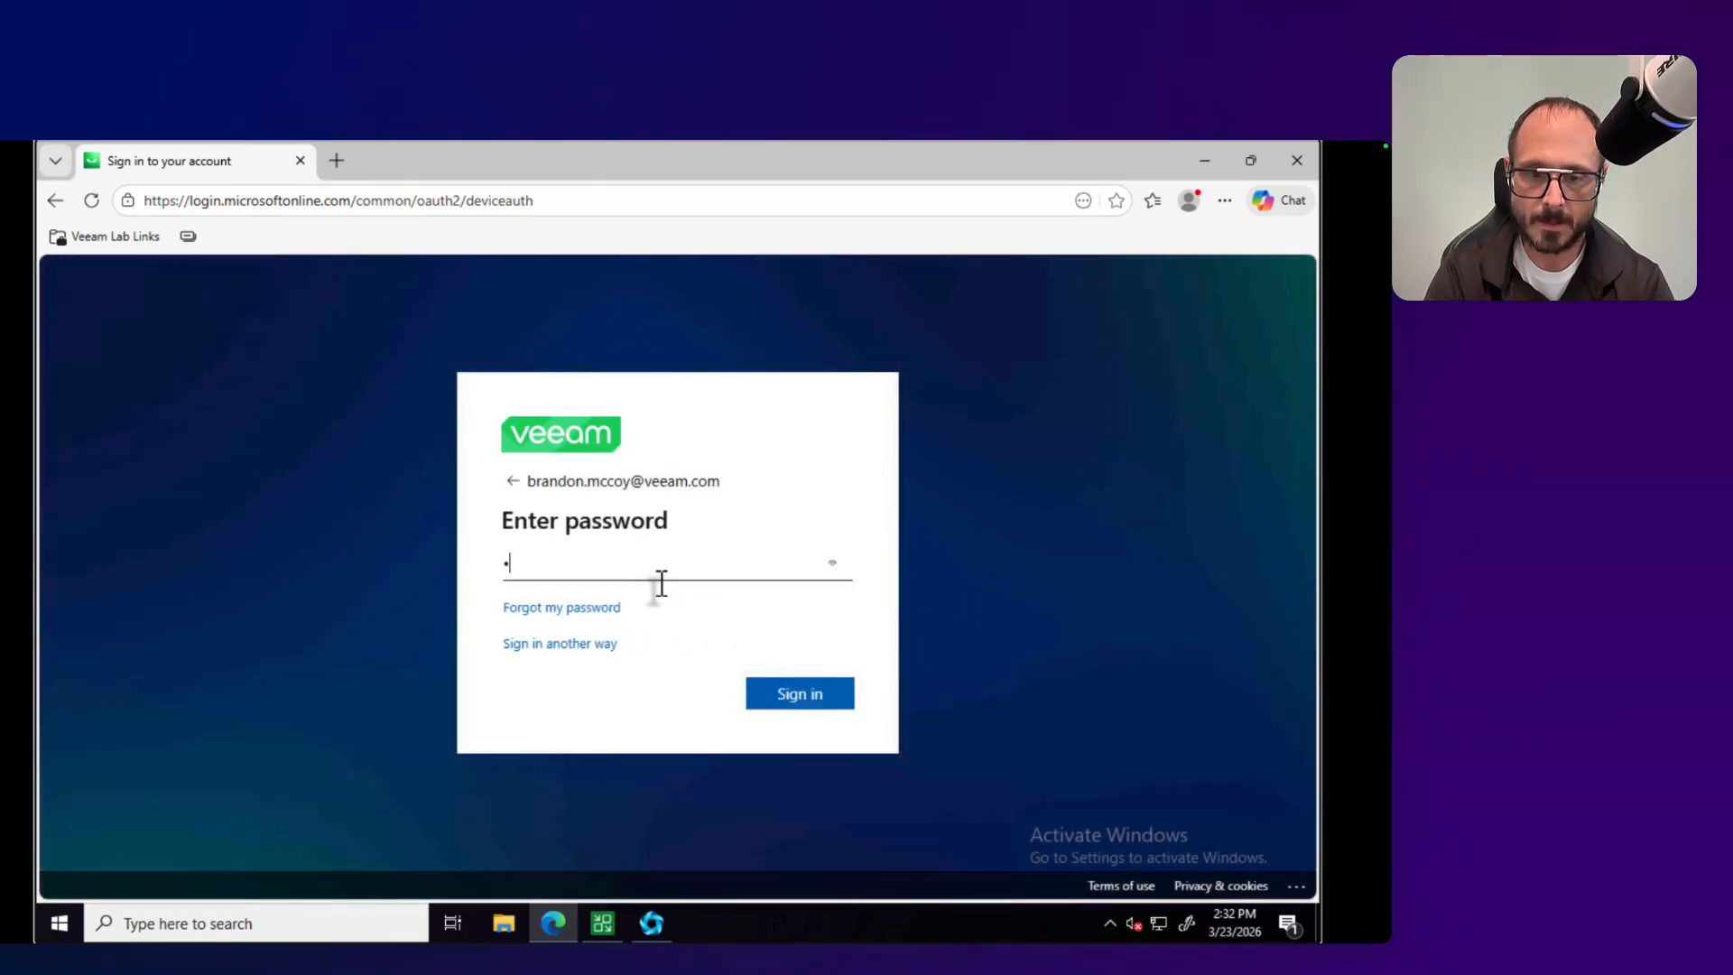
text(*******)
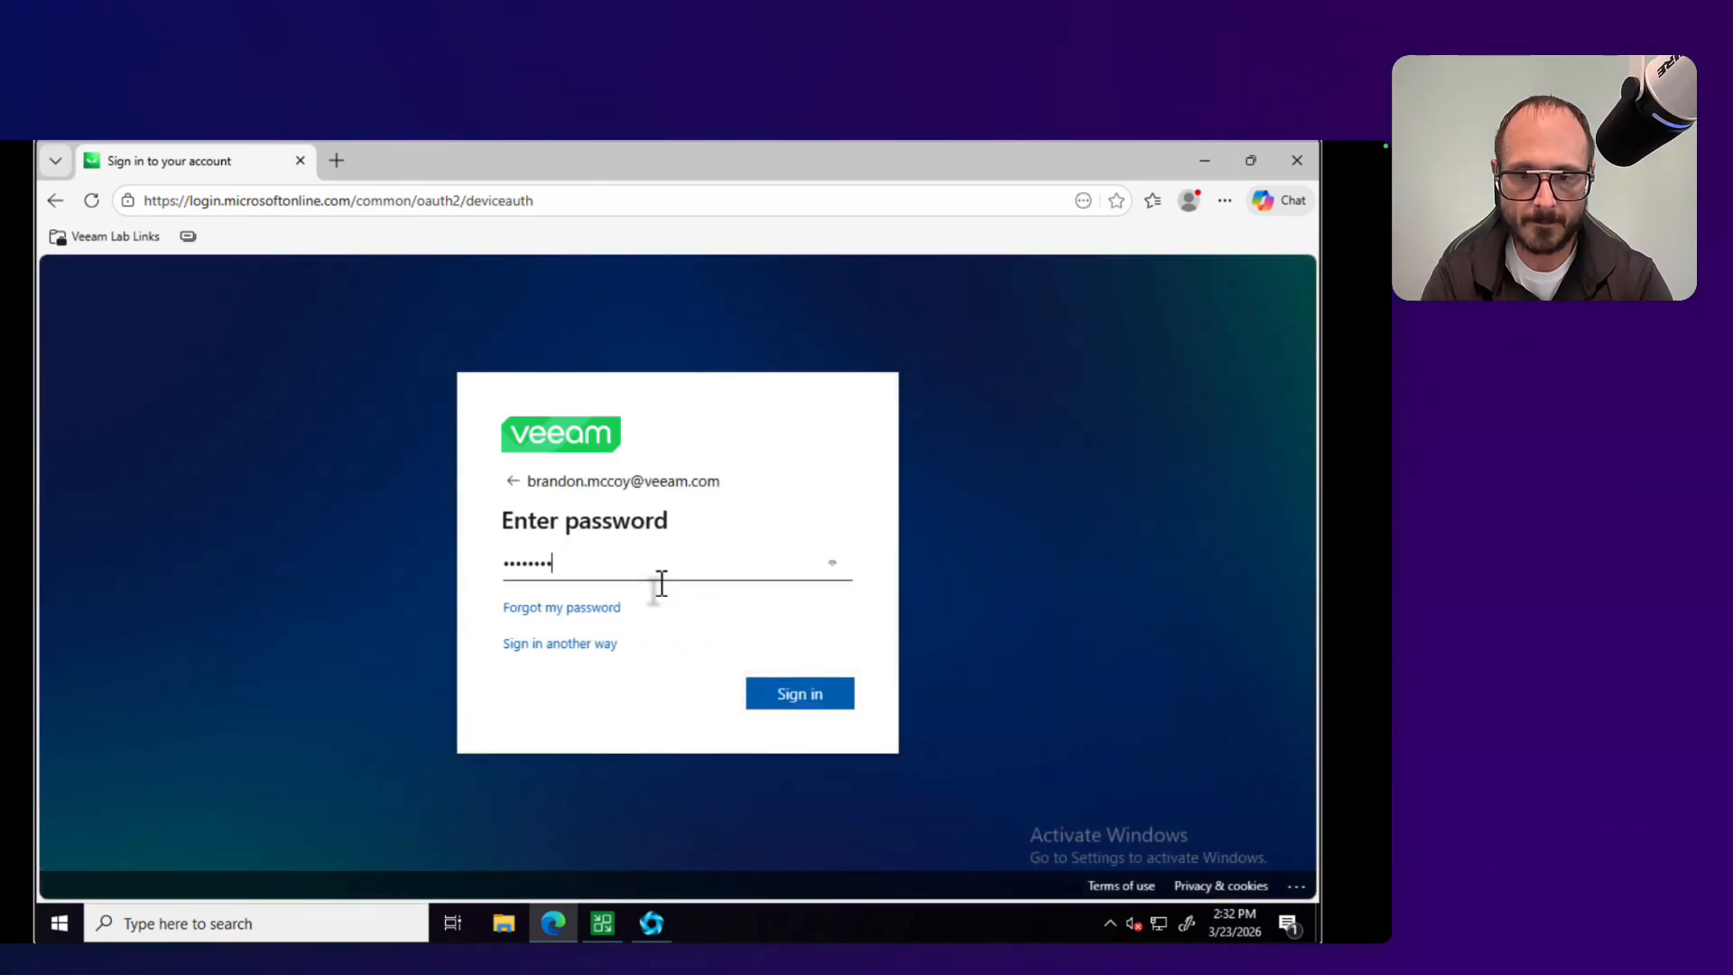
text(****)
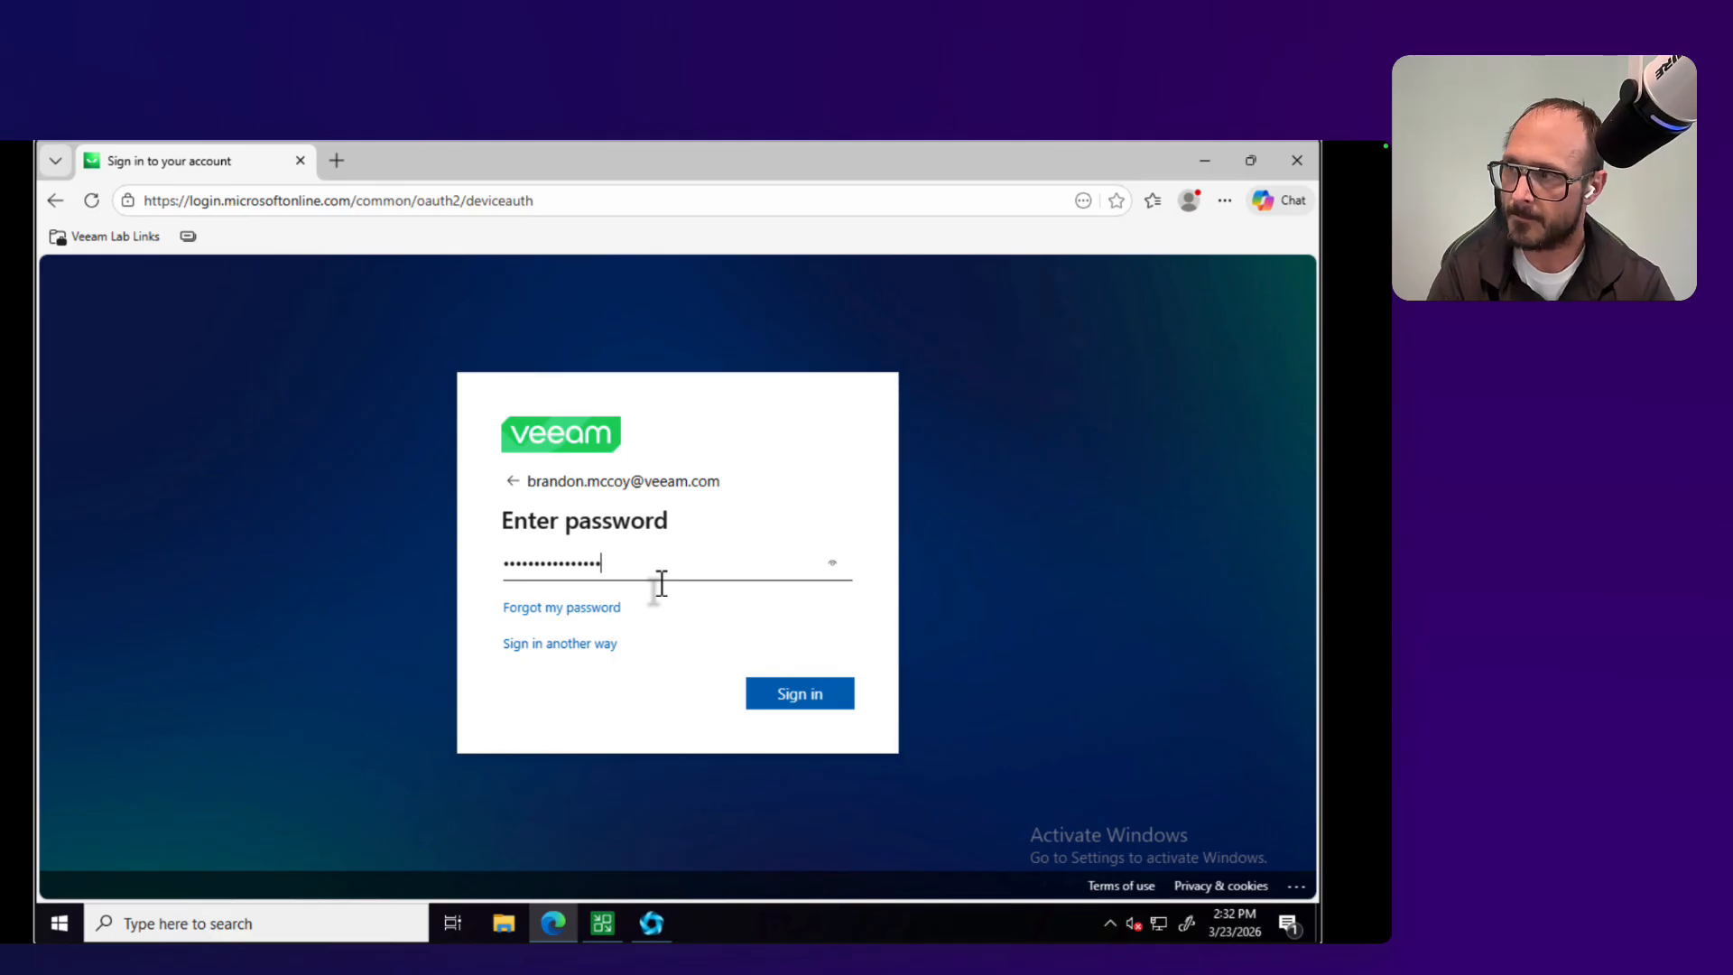
key(Return)
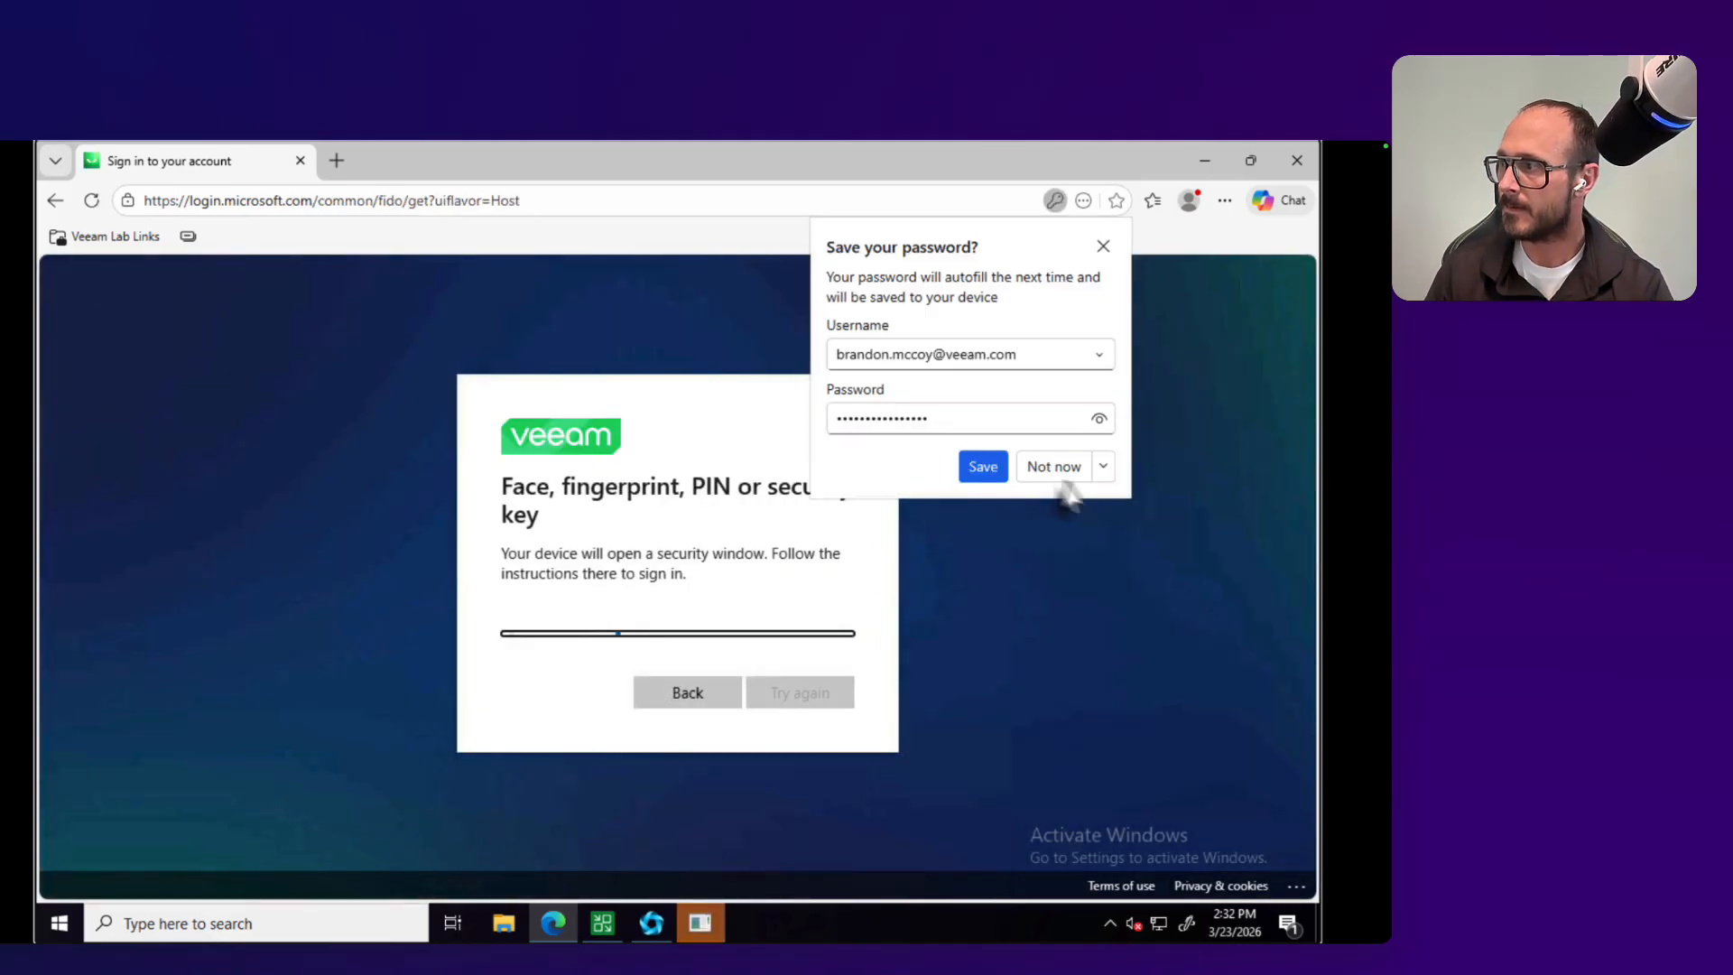
click(1051, 470)
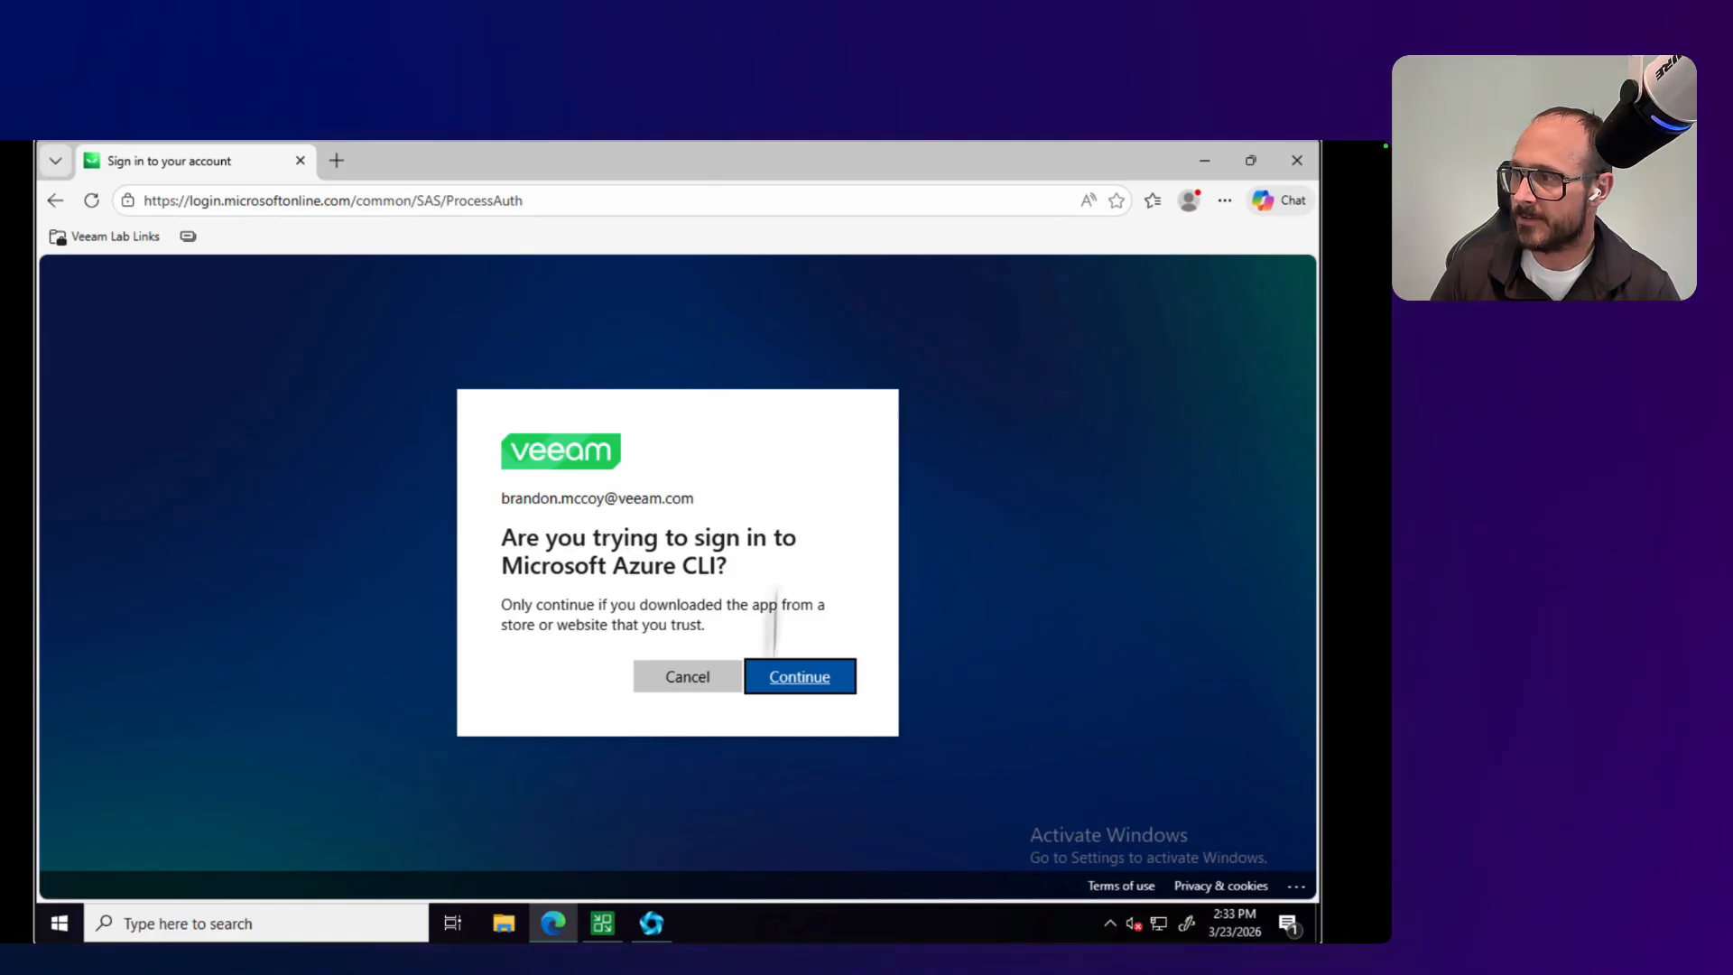
click(803, 684)
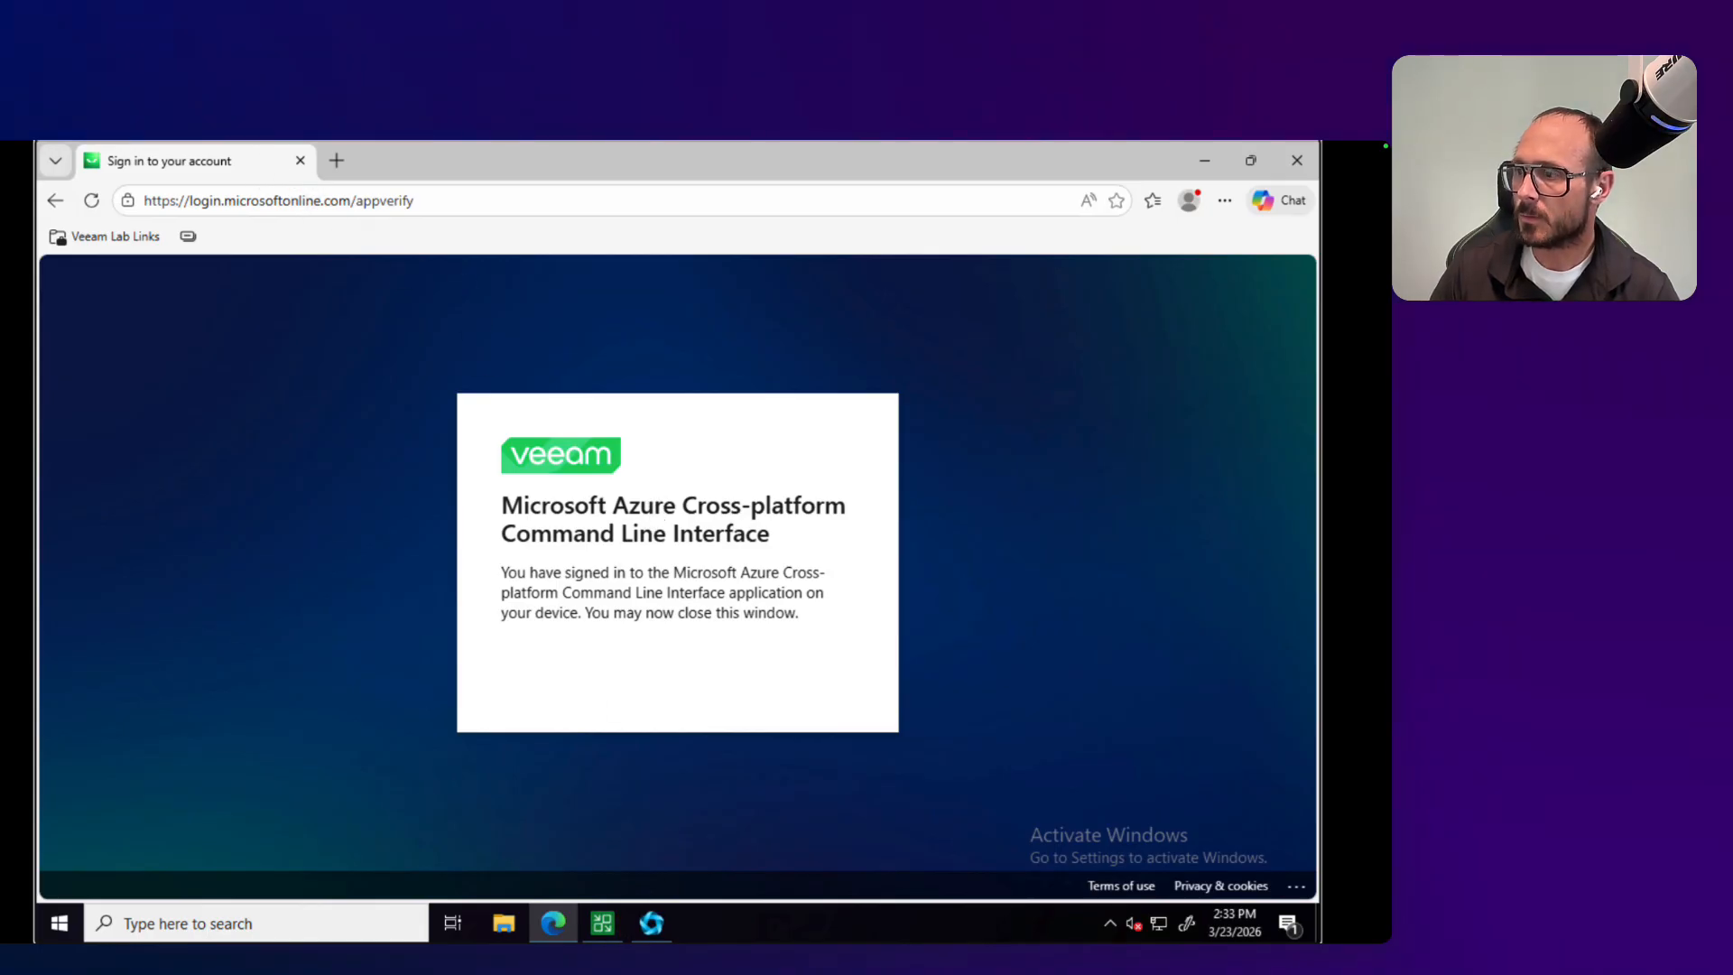
Step: Switch back to Veeam Backup and Replication and import the Azure subscriptions with direct restore of Linux-based machines disabled
click(602, 922)
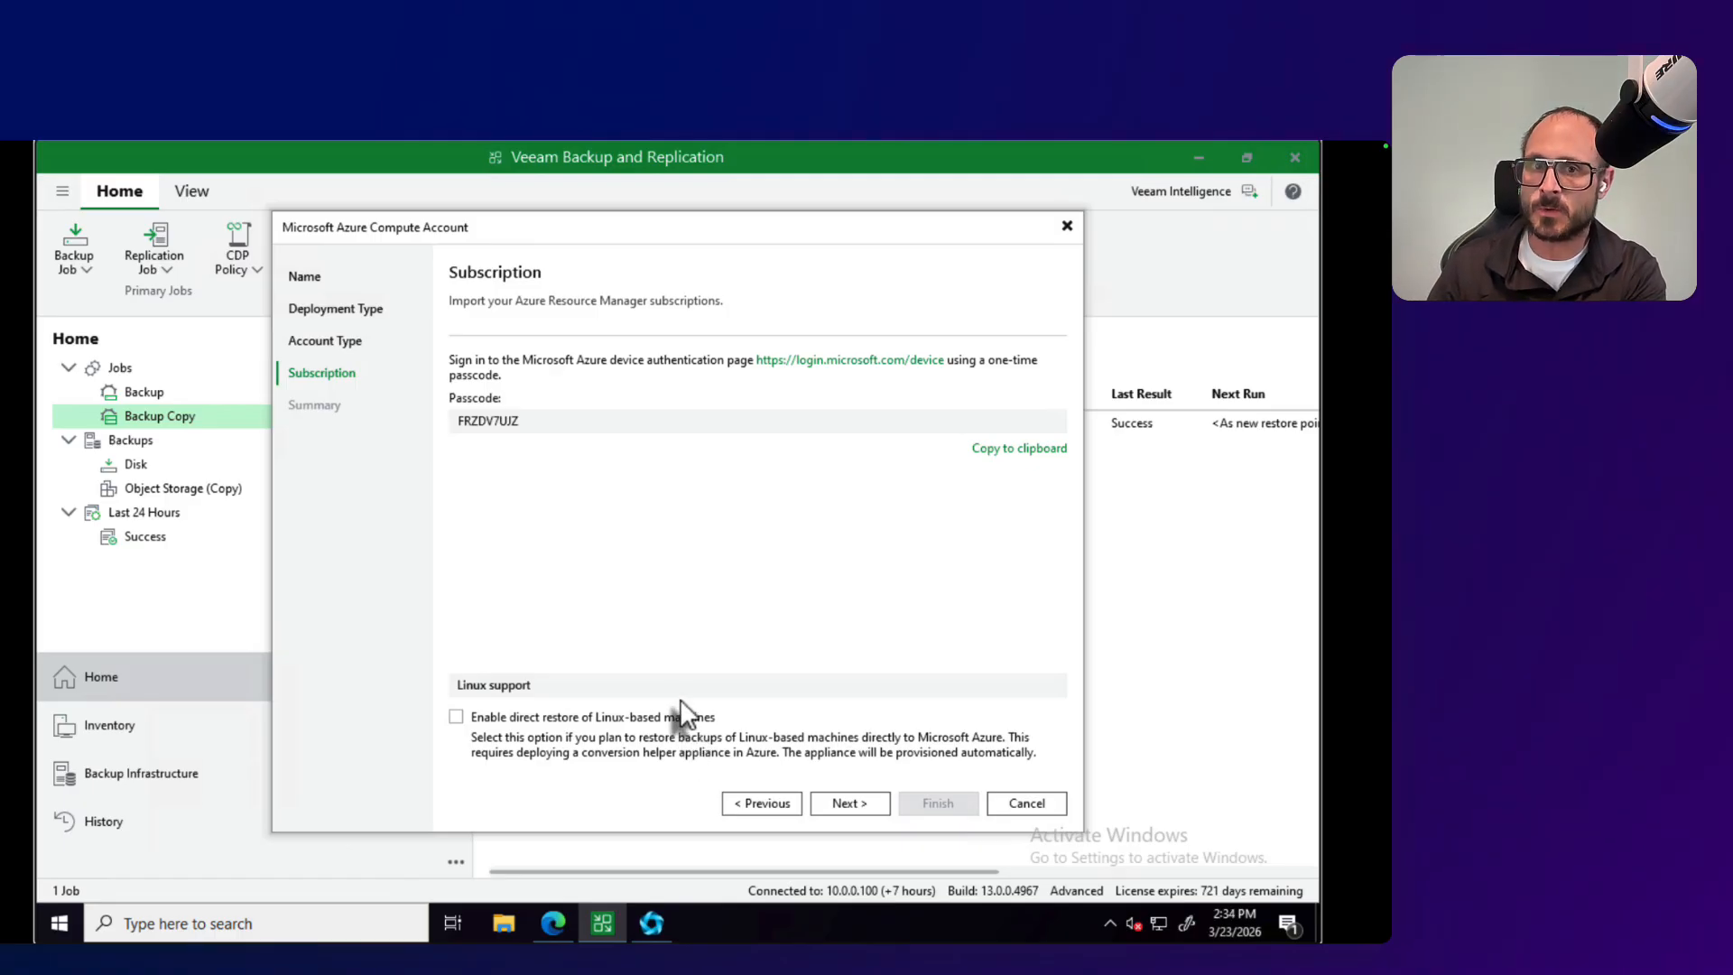
click(457, 718)
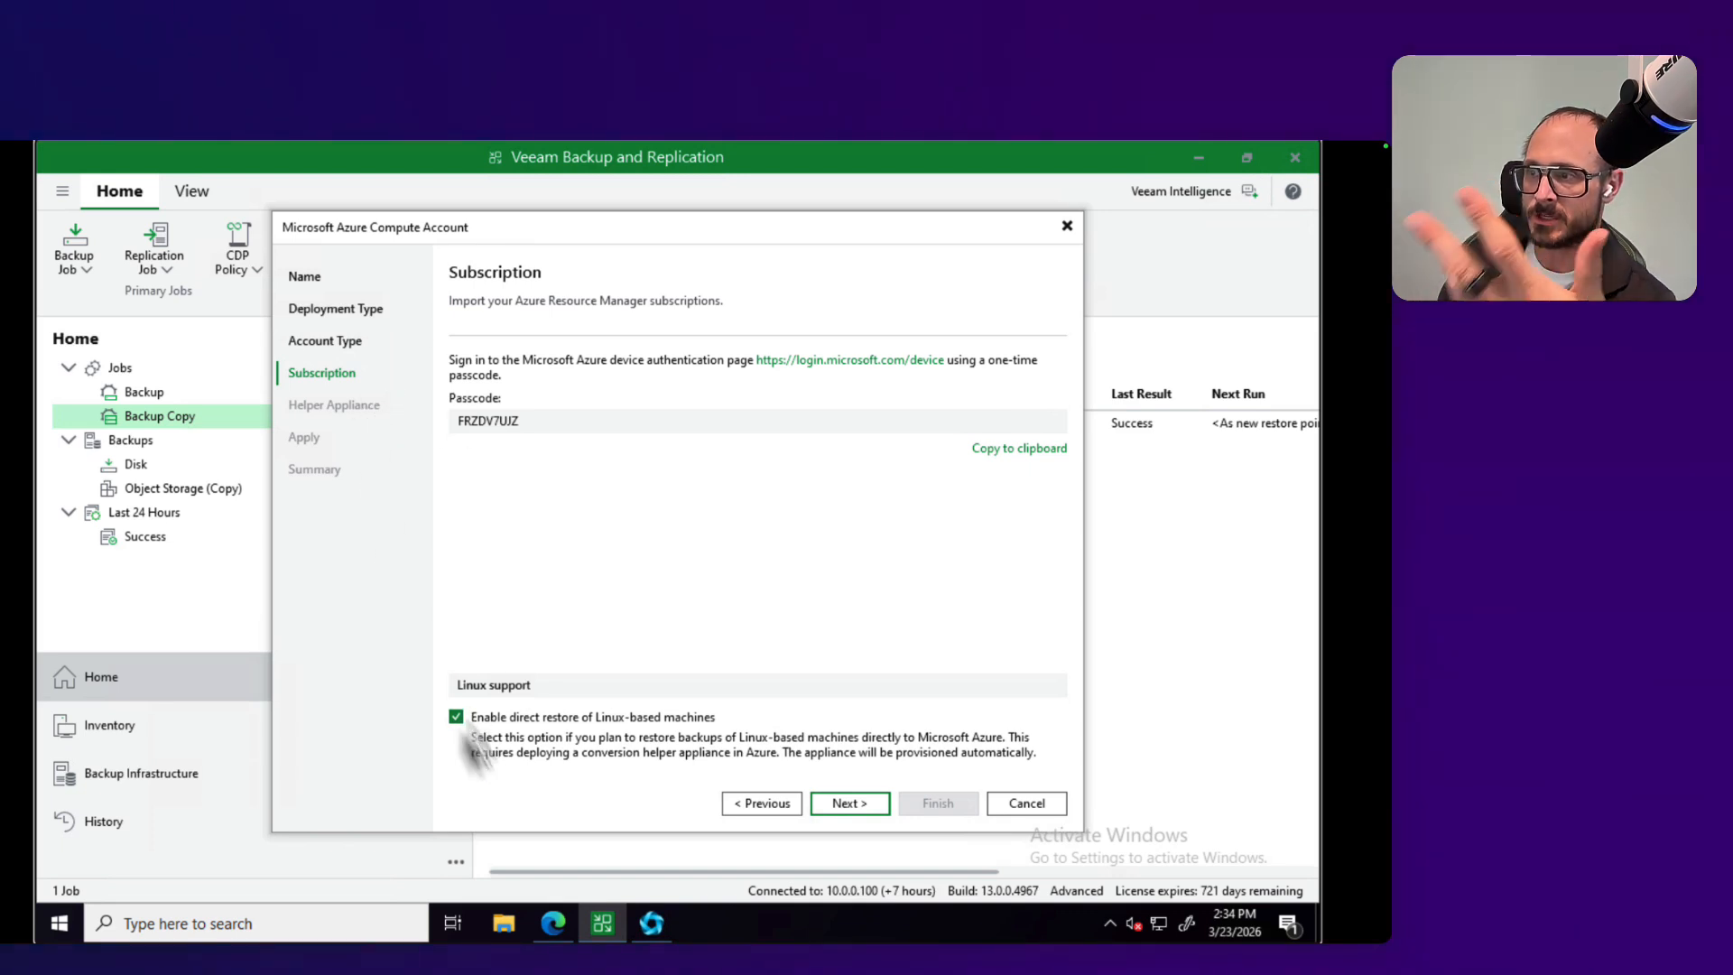
click(456, 717)
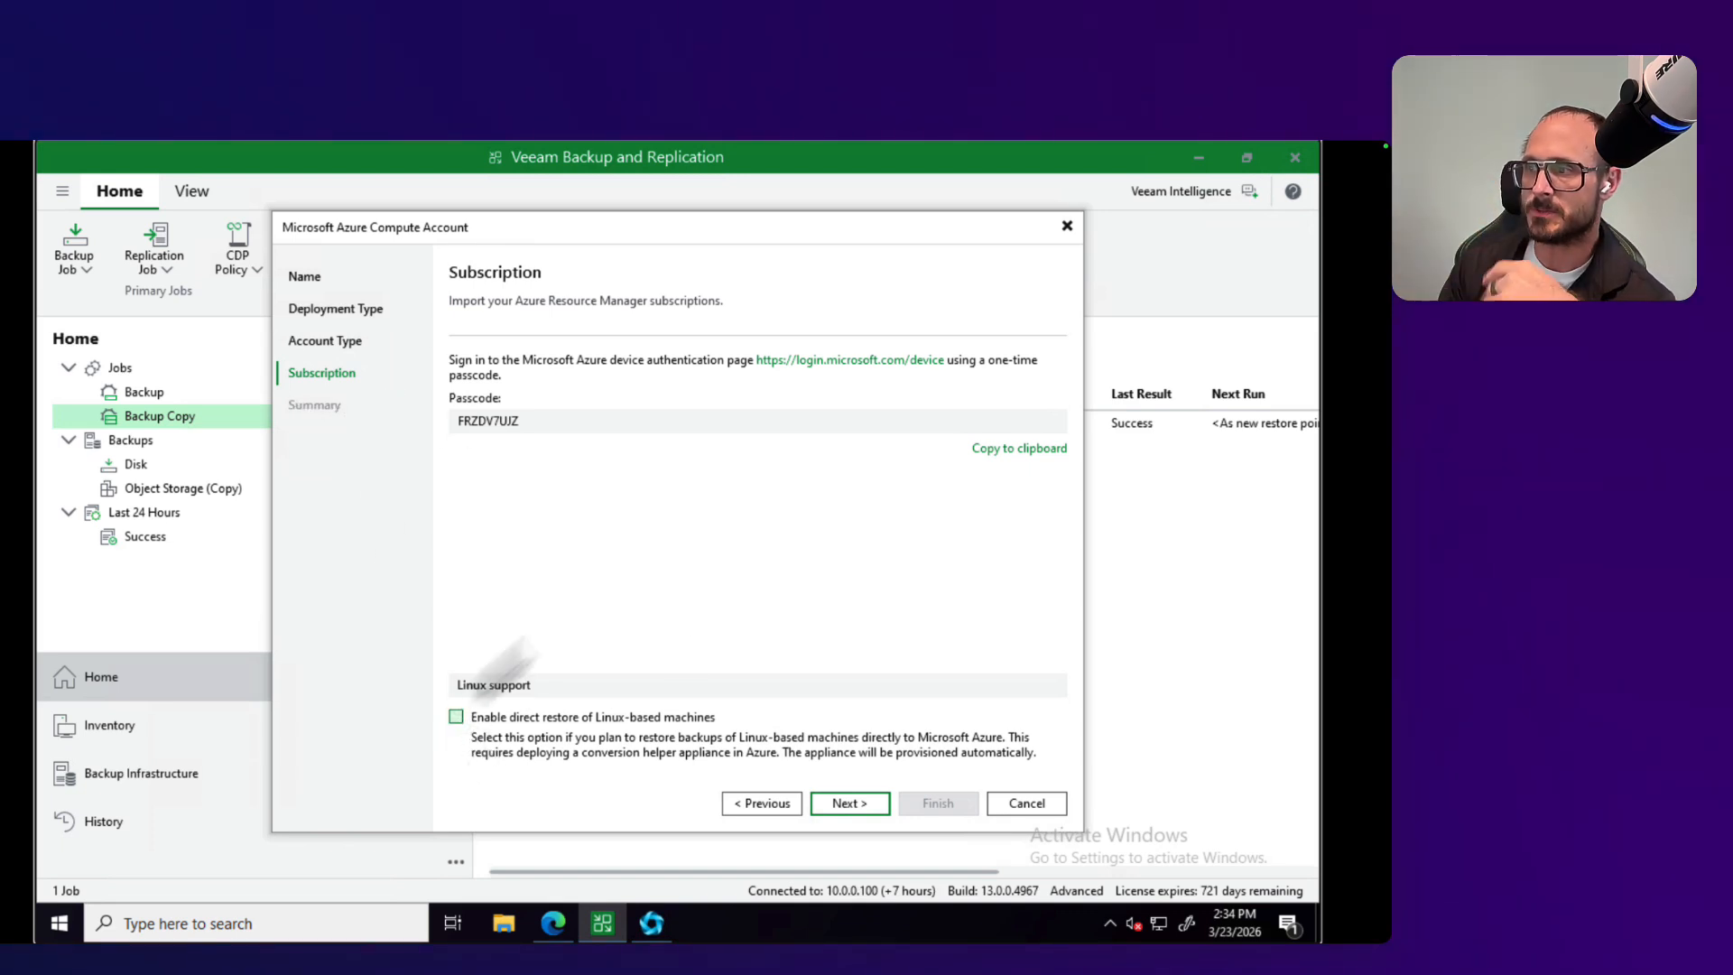
click(839, 803)
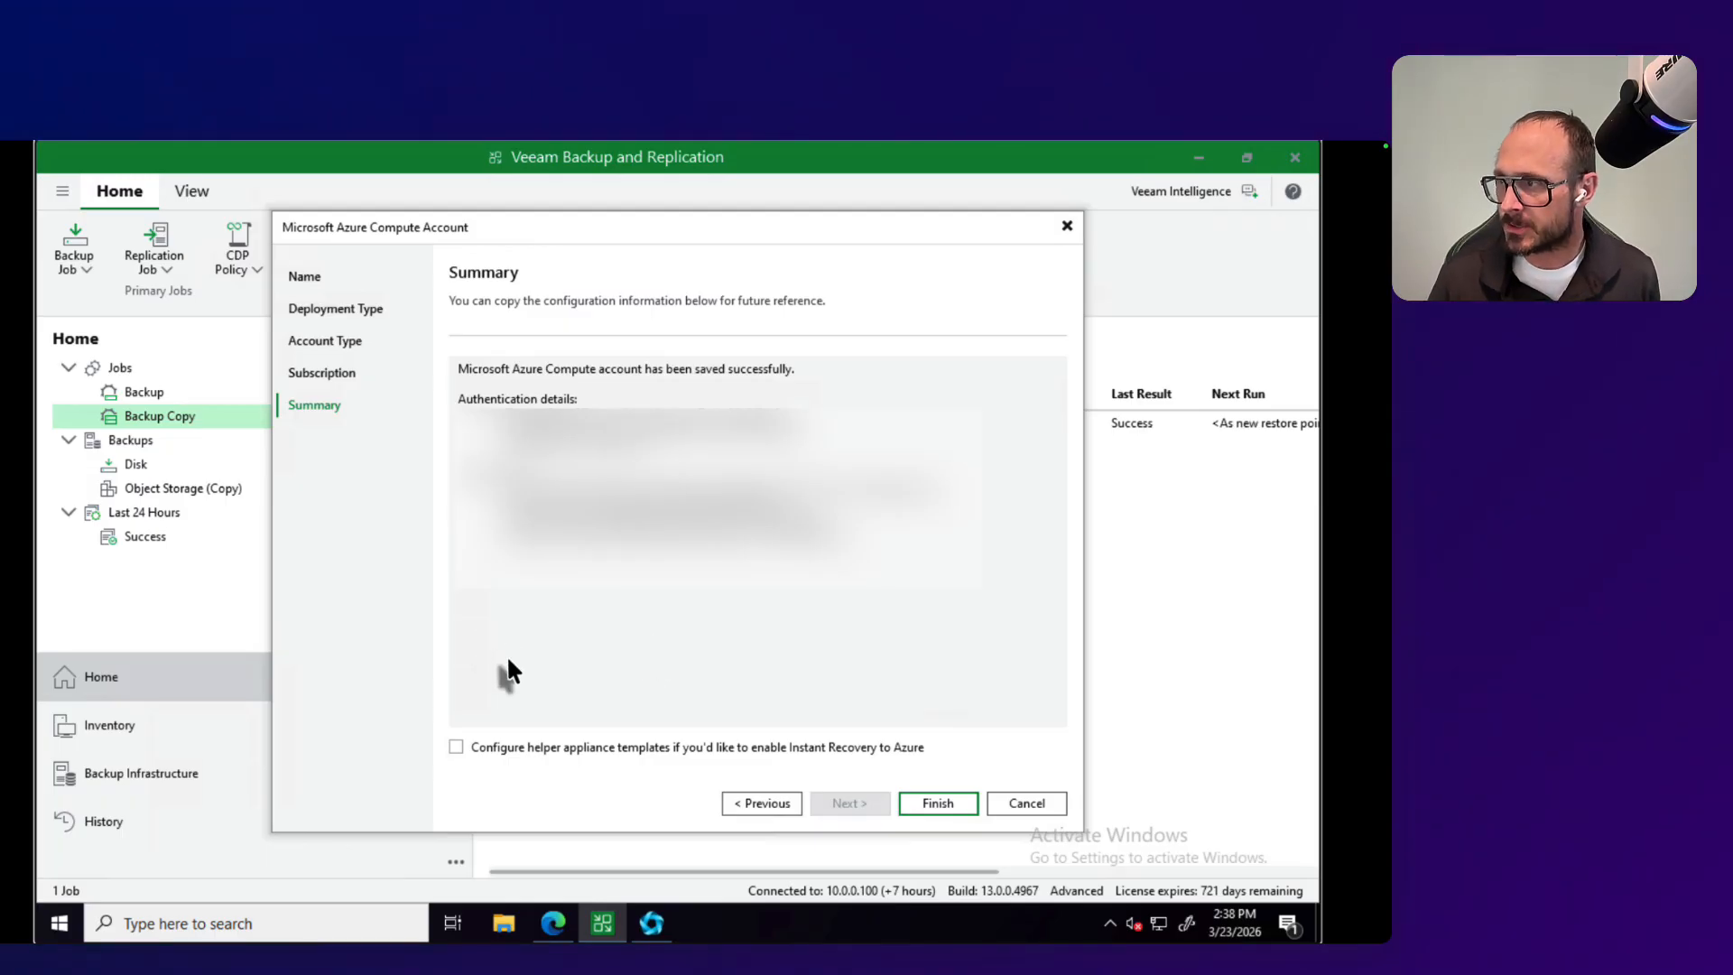
Step: Enable configuring helper appliance templates for Instant Recovery to Azure and finish the compute account wizard
click(455, 748)
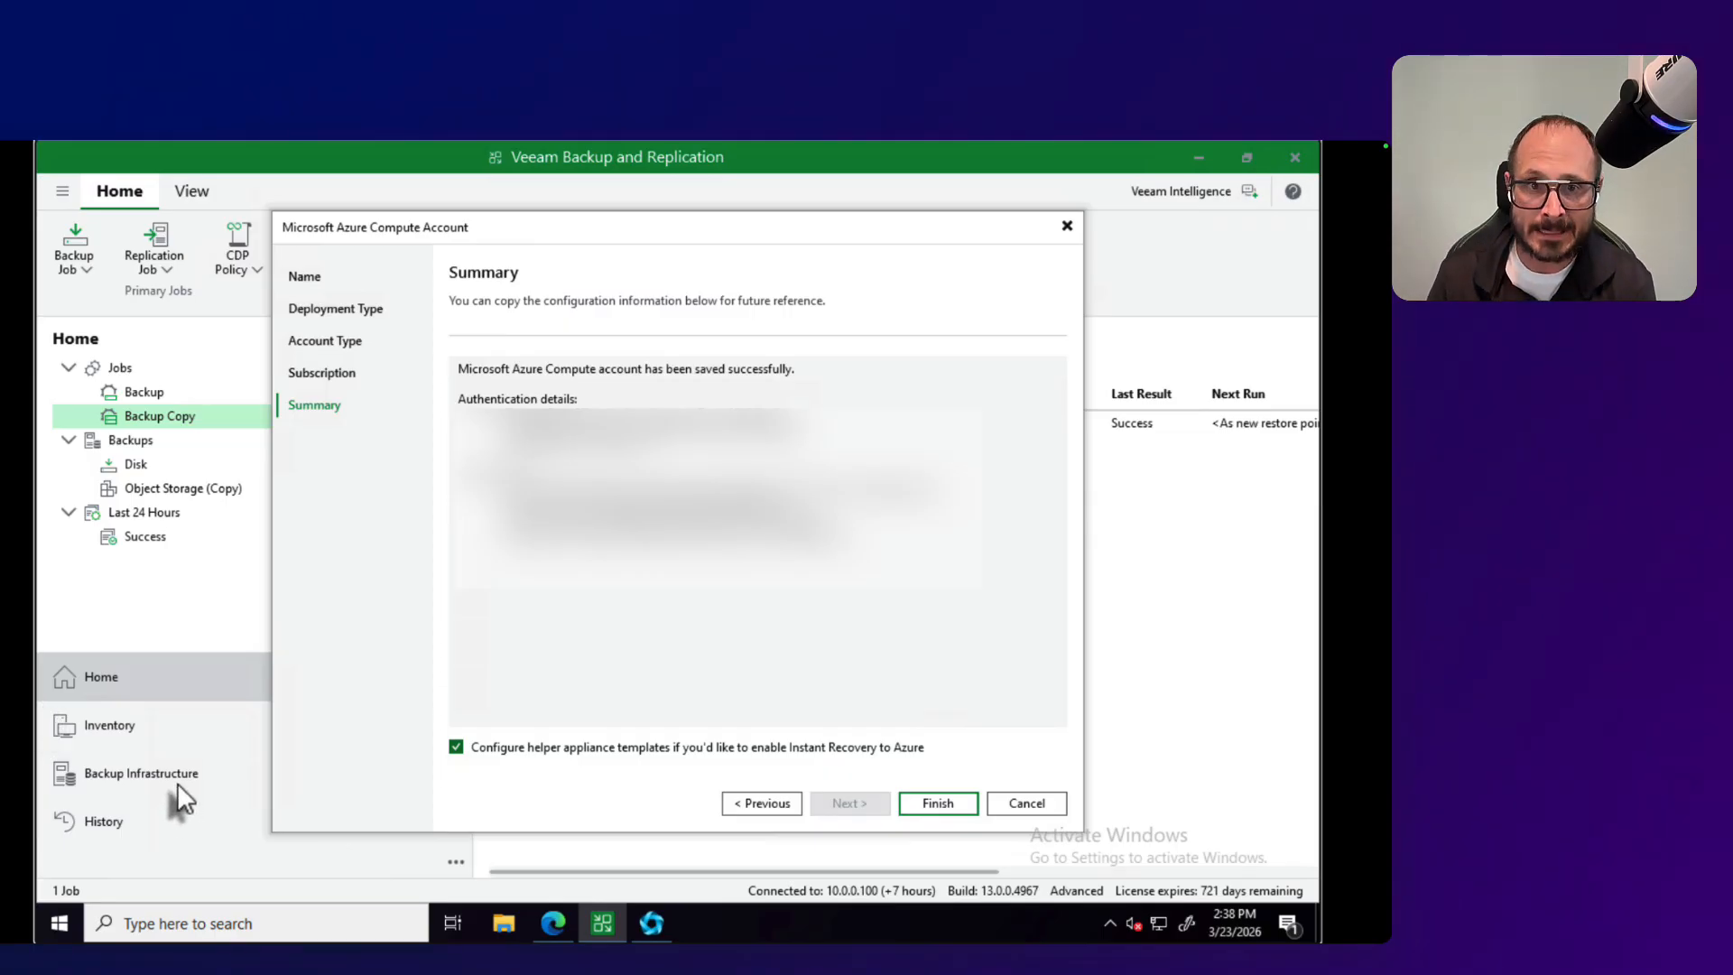
click(955, 808)
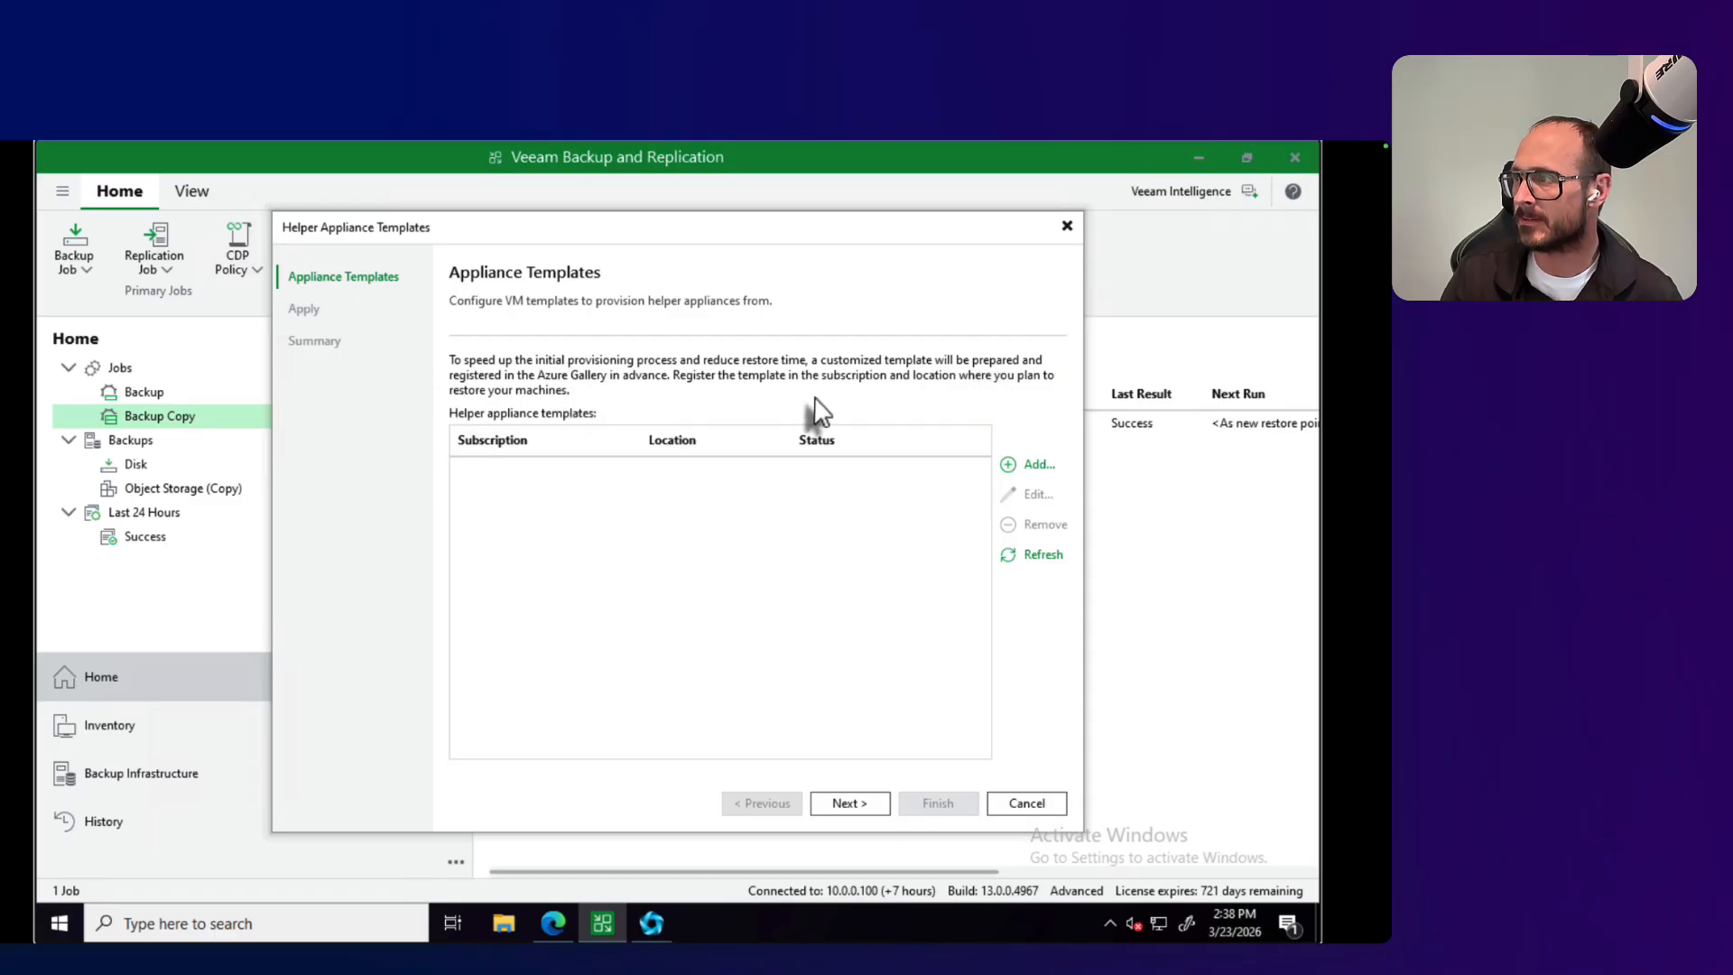
Step: Start a new helper appliance template using the Visual Studio Professional Subscription and the East US 2 location
click(1030, 462)
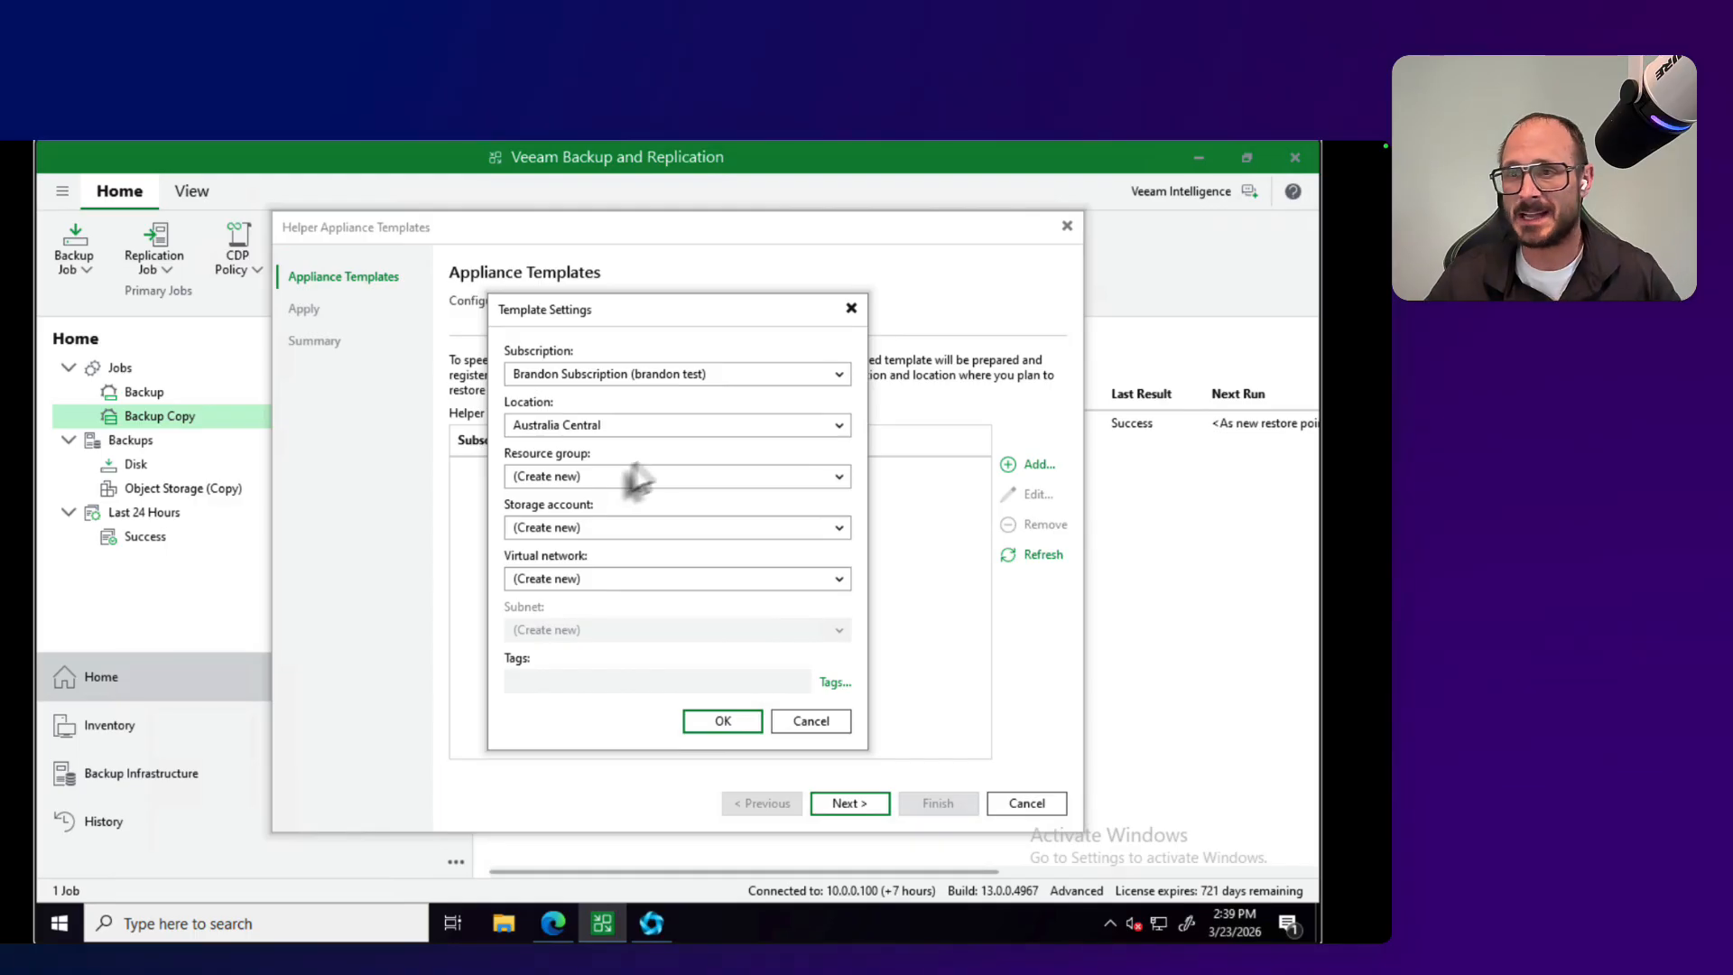
click(842, 375)
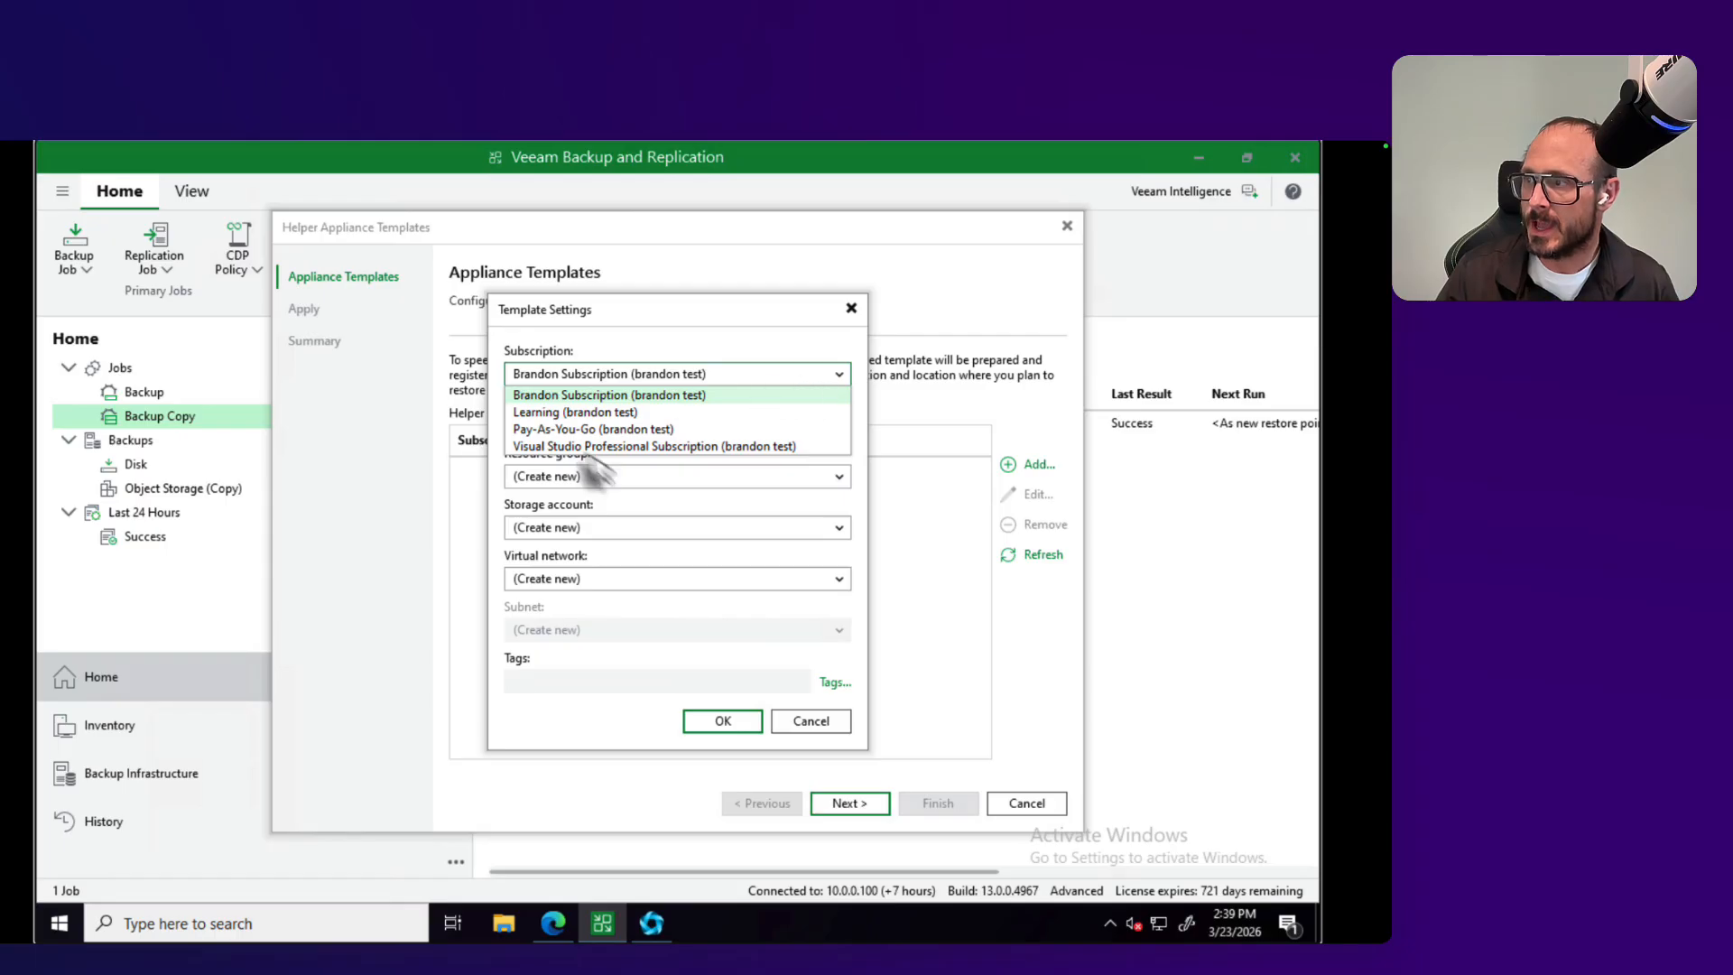
click(663, 446)
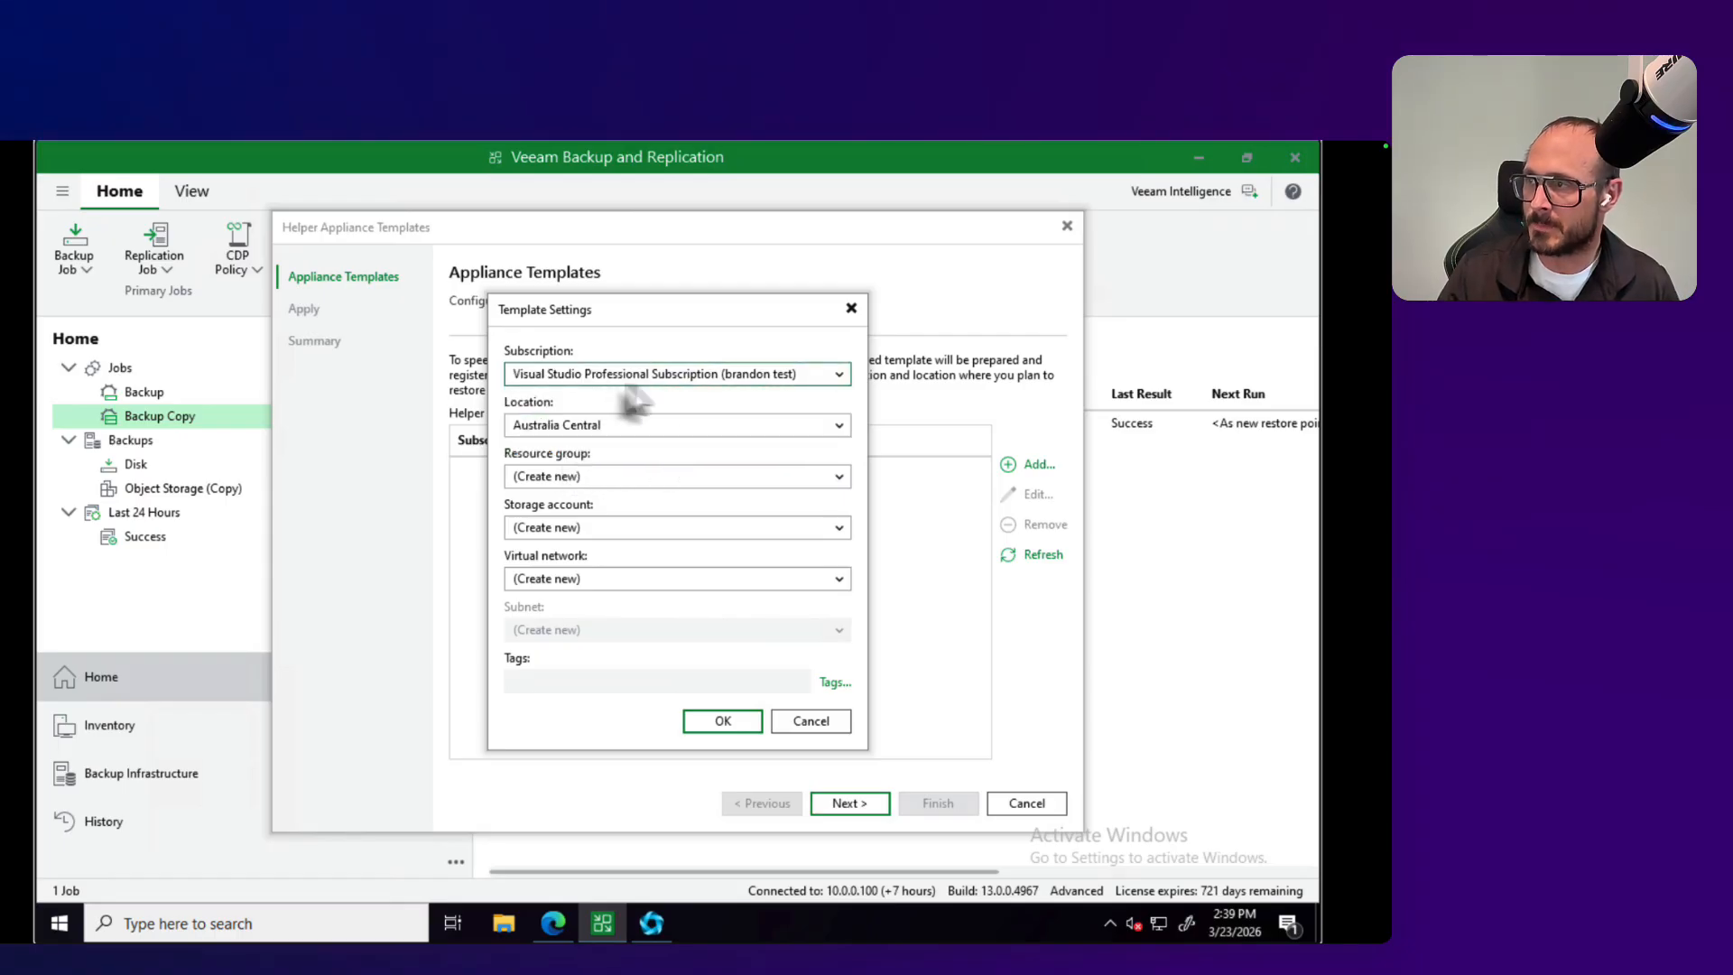
click(638, 431)
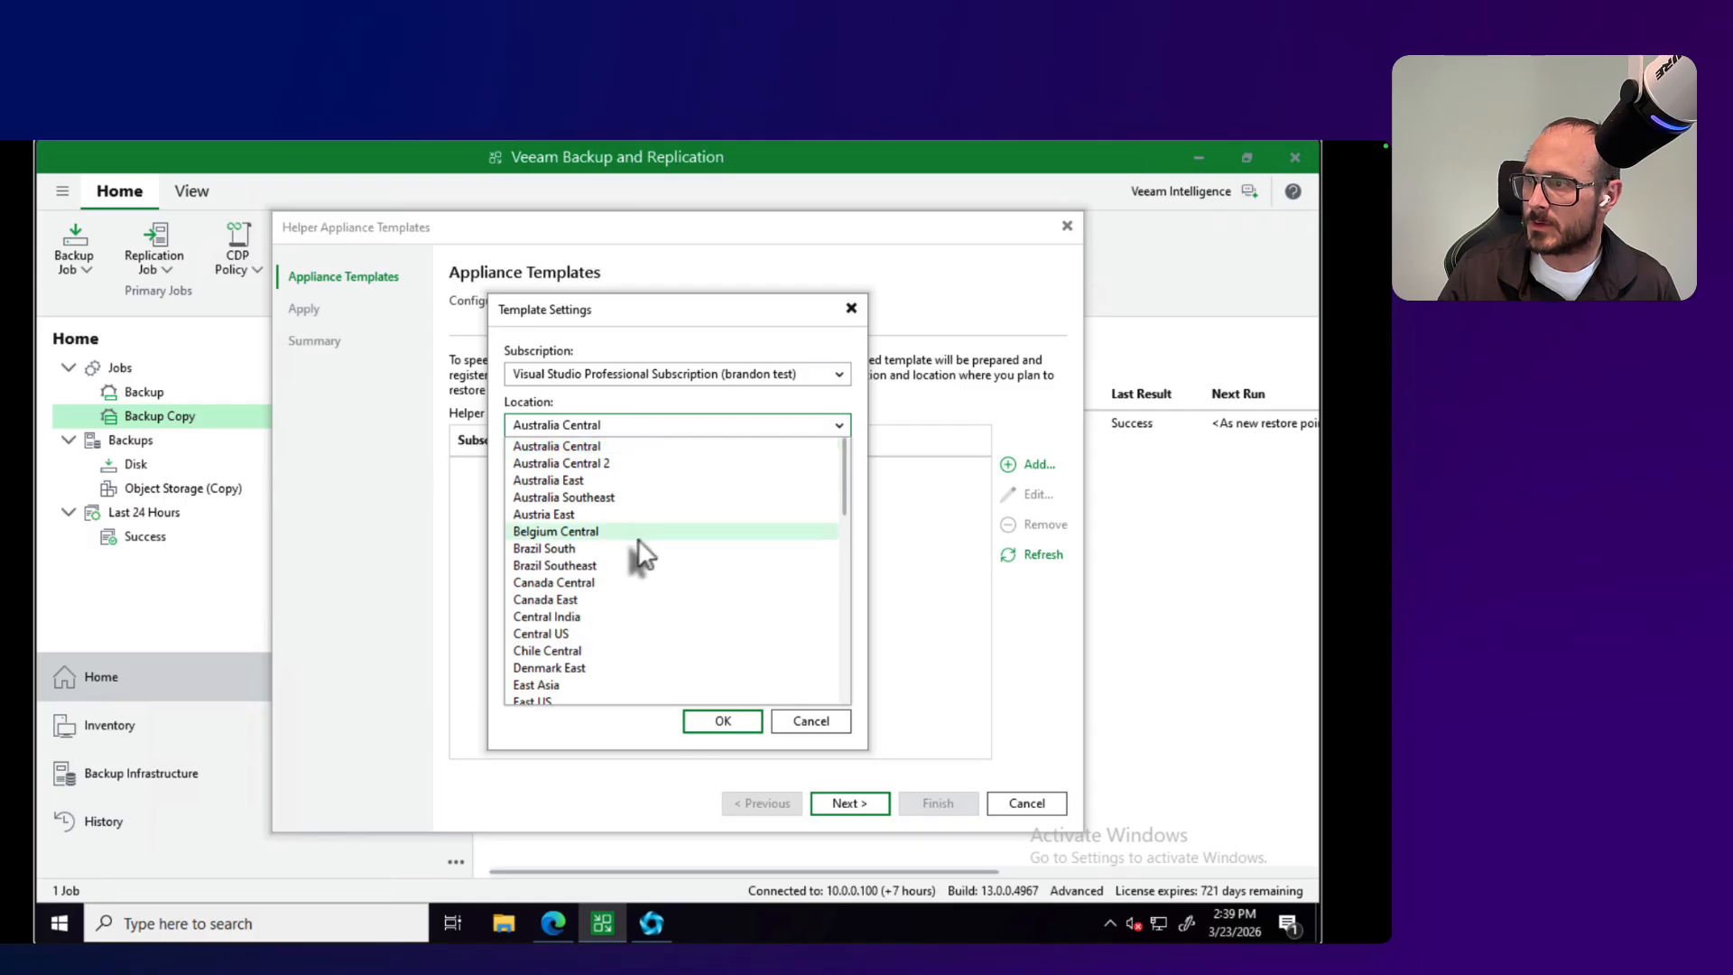
scroll(580, 578, down, 3)
scroll(572, 542, down, 2)
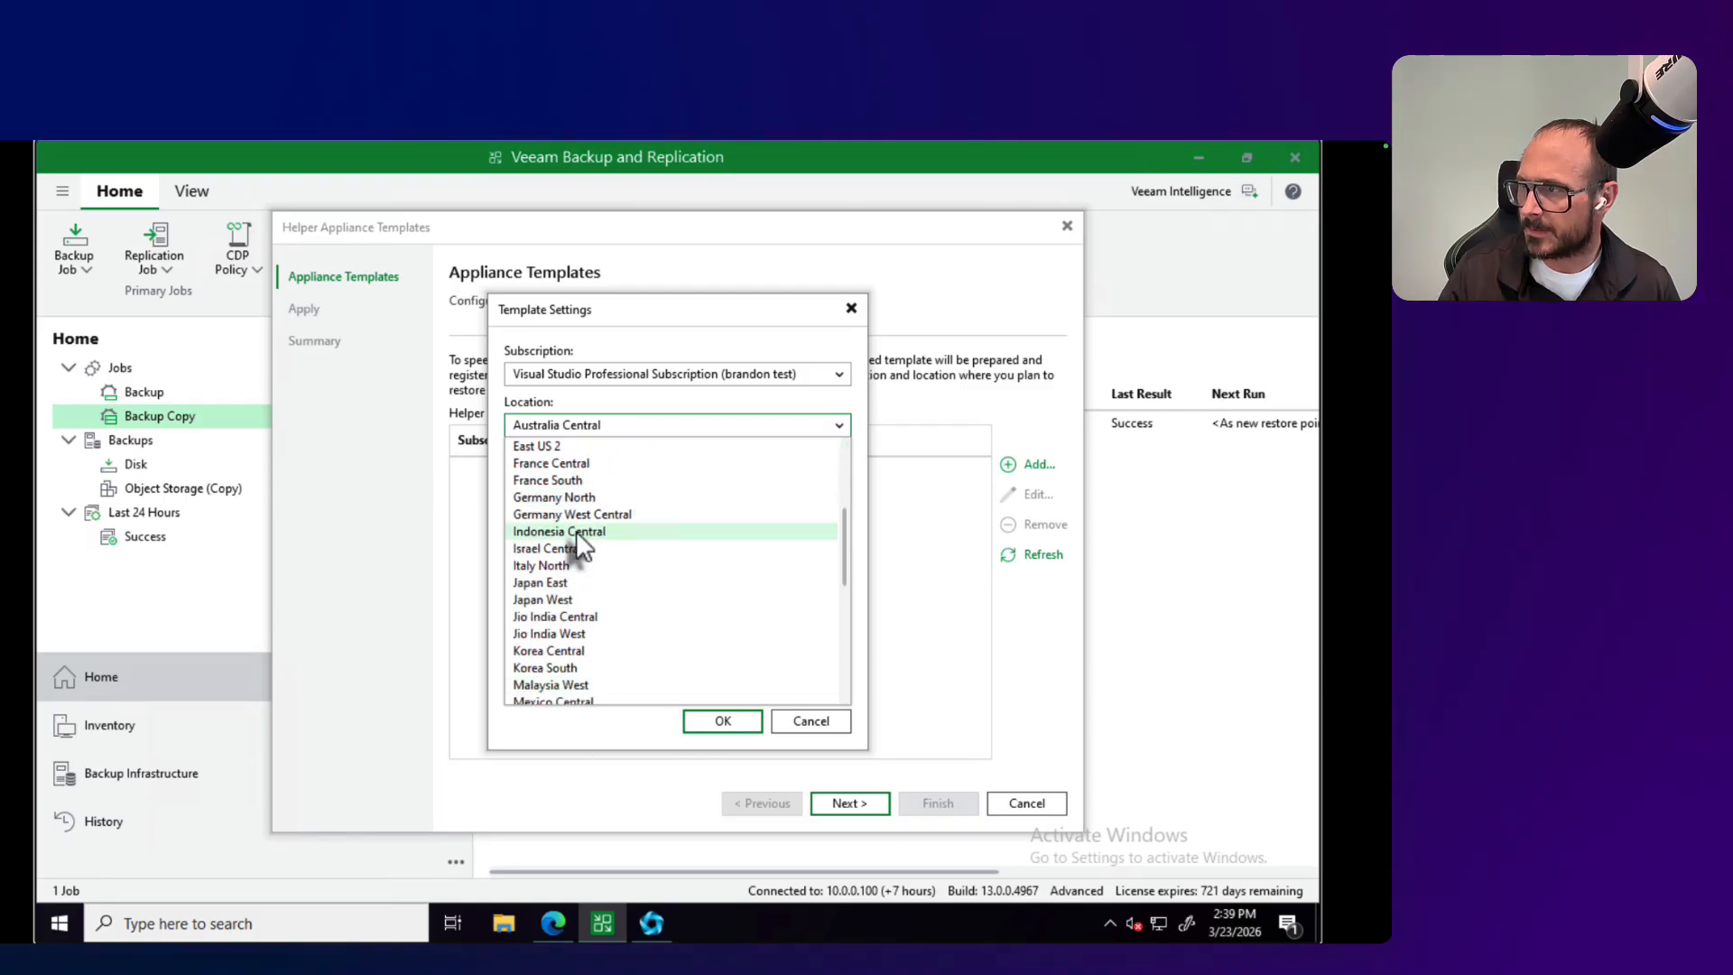
click(559, 446)
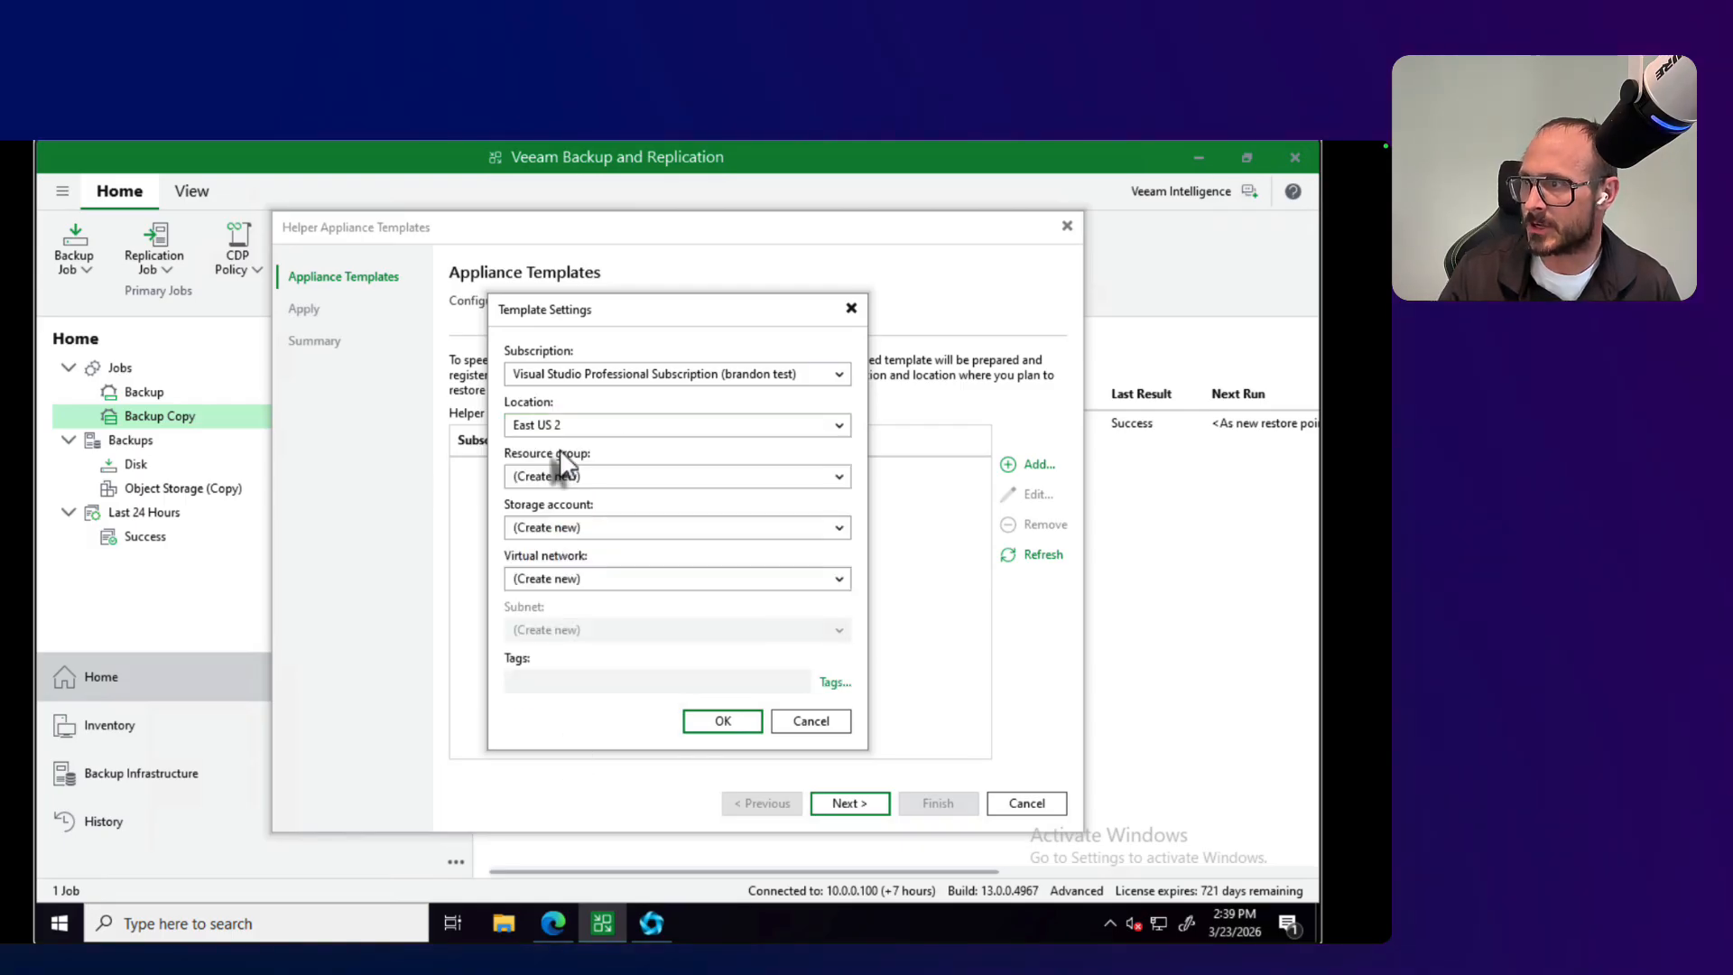
Step: Keep new resource group, storage account and virtual network creation without tags, add the helper appliance template and apply it
click(616, 478)
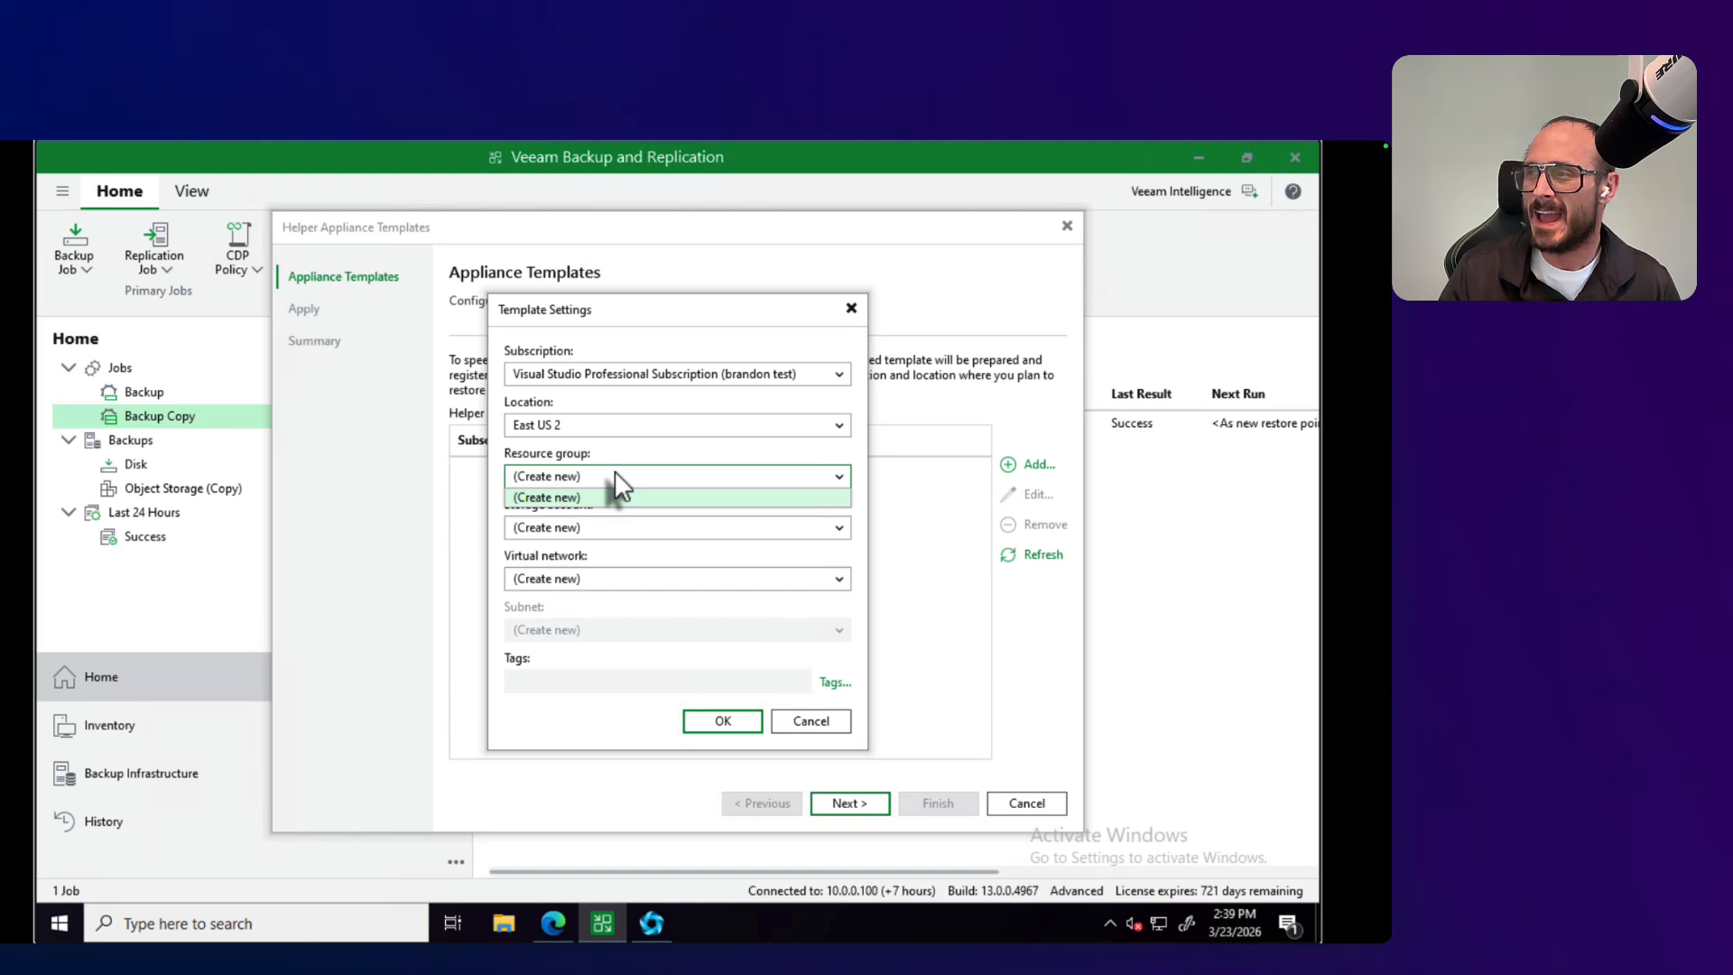
click(612, 475)
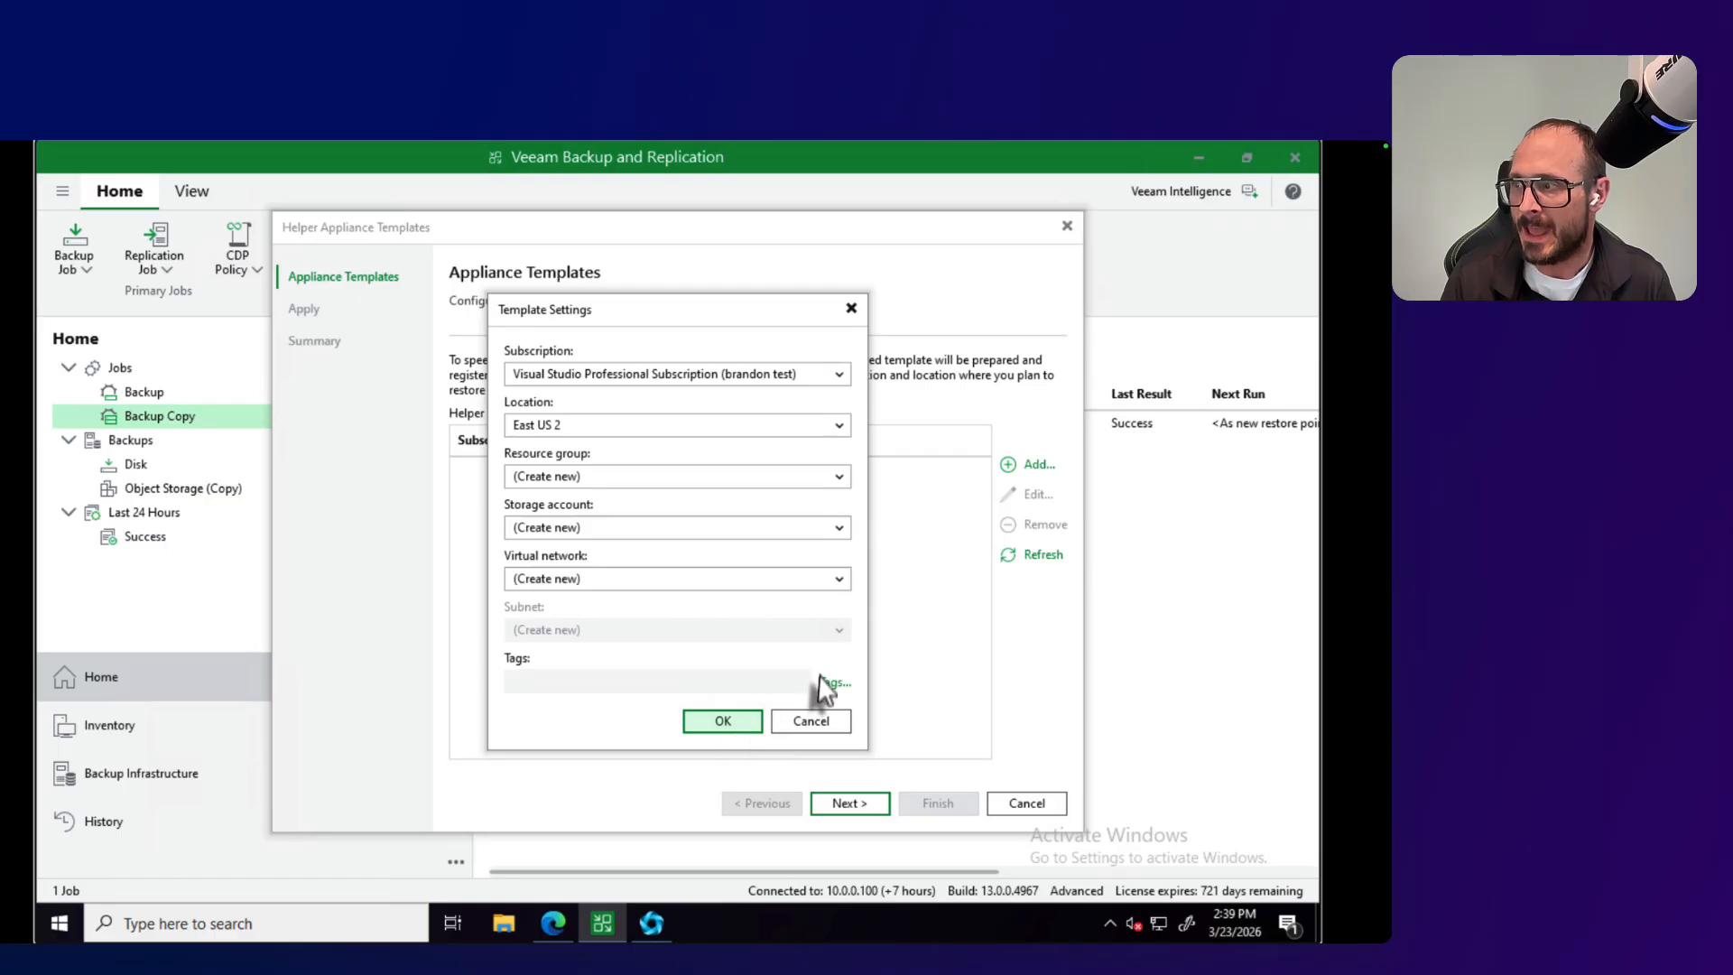
click(829, 684)
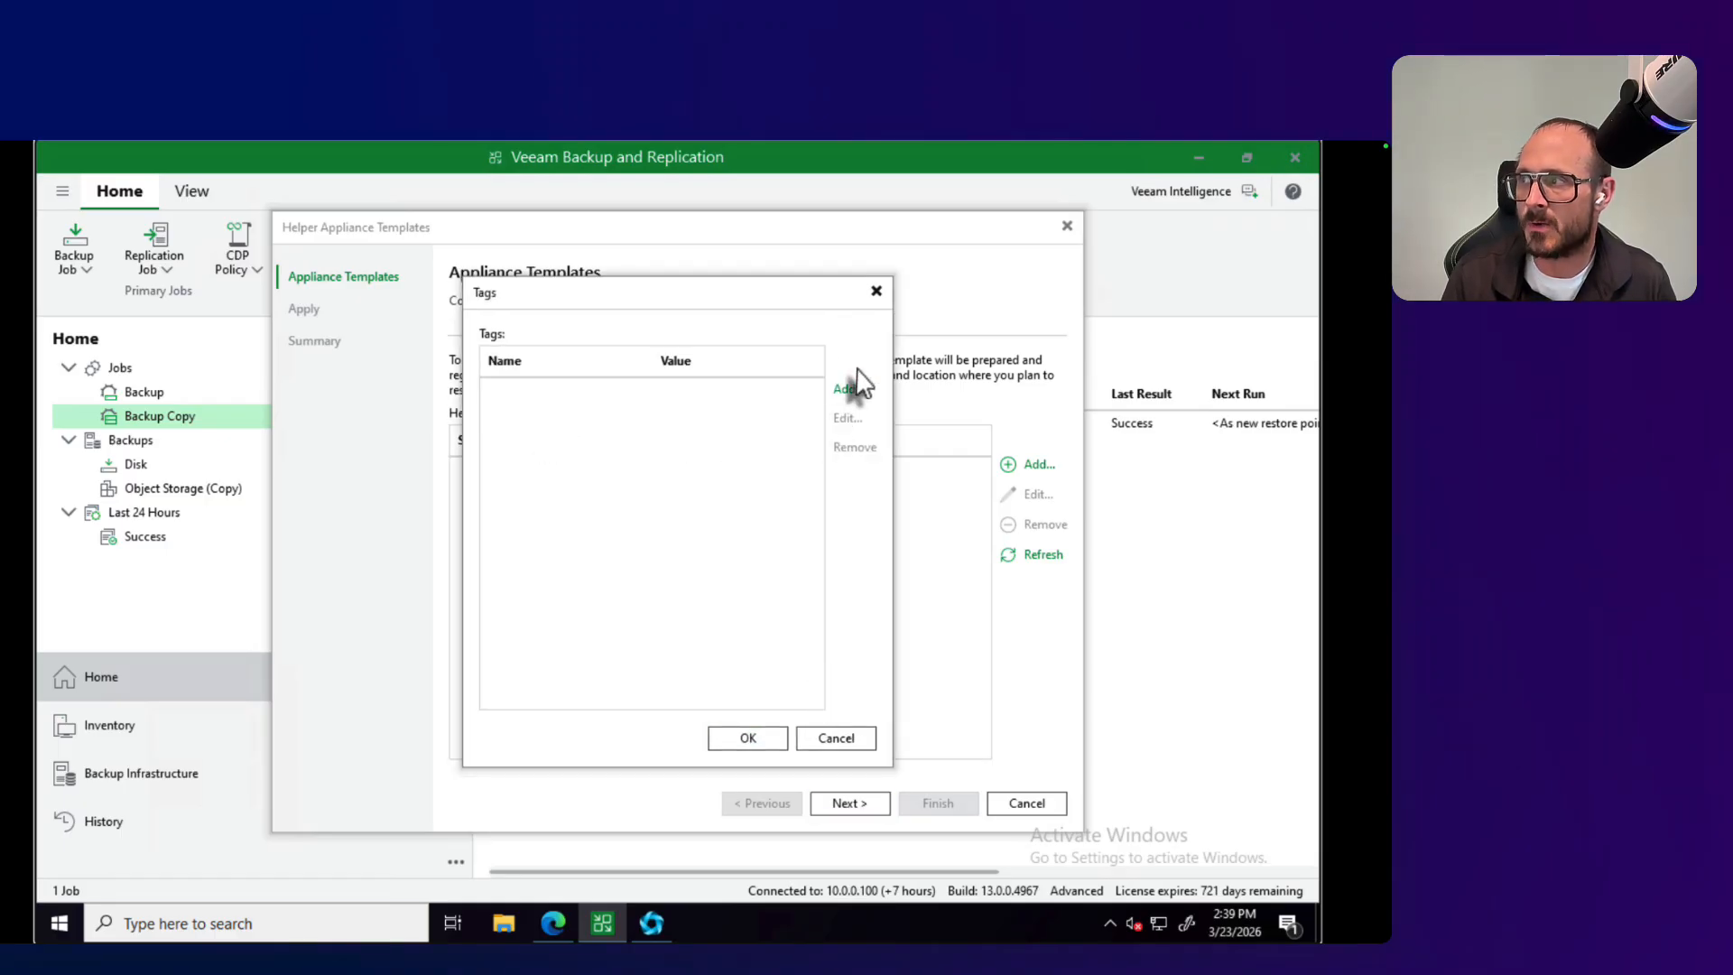
click(873, 296)
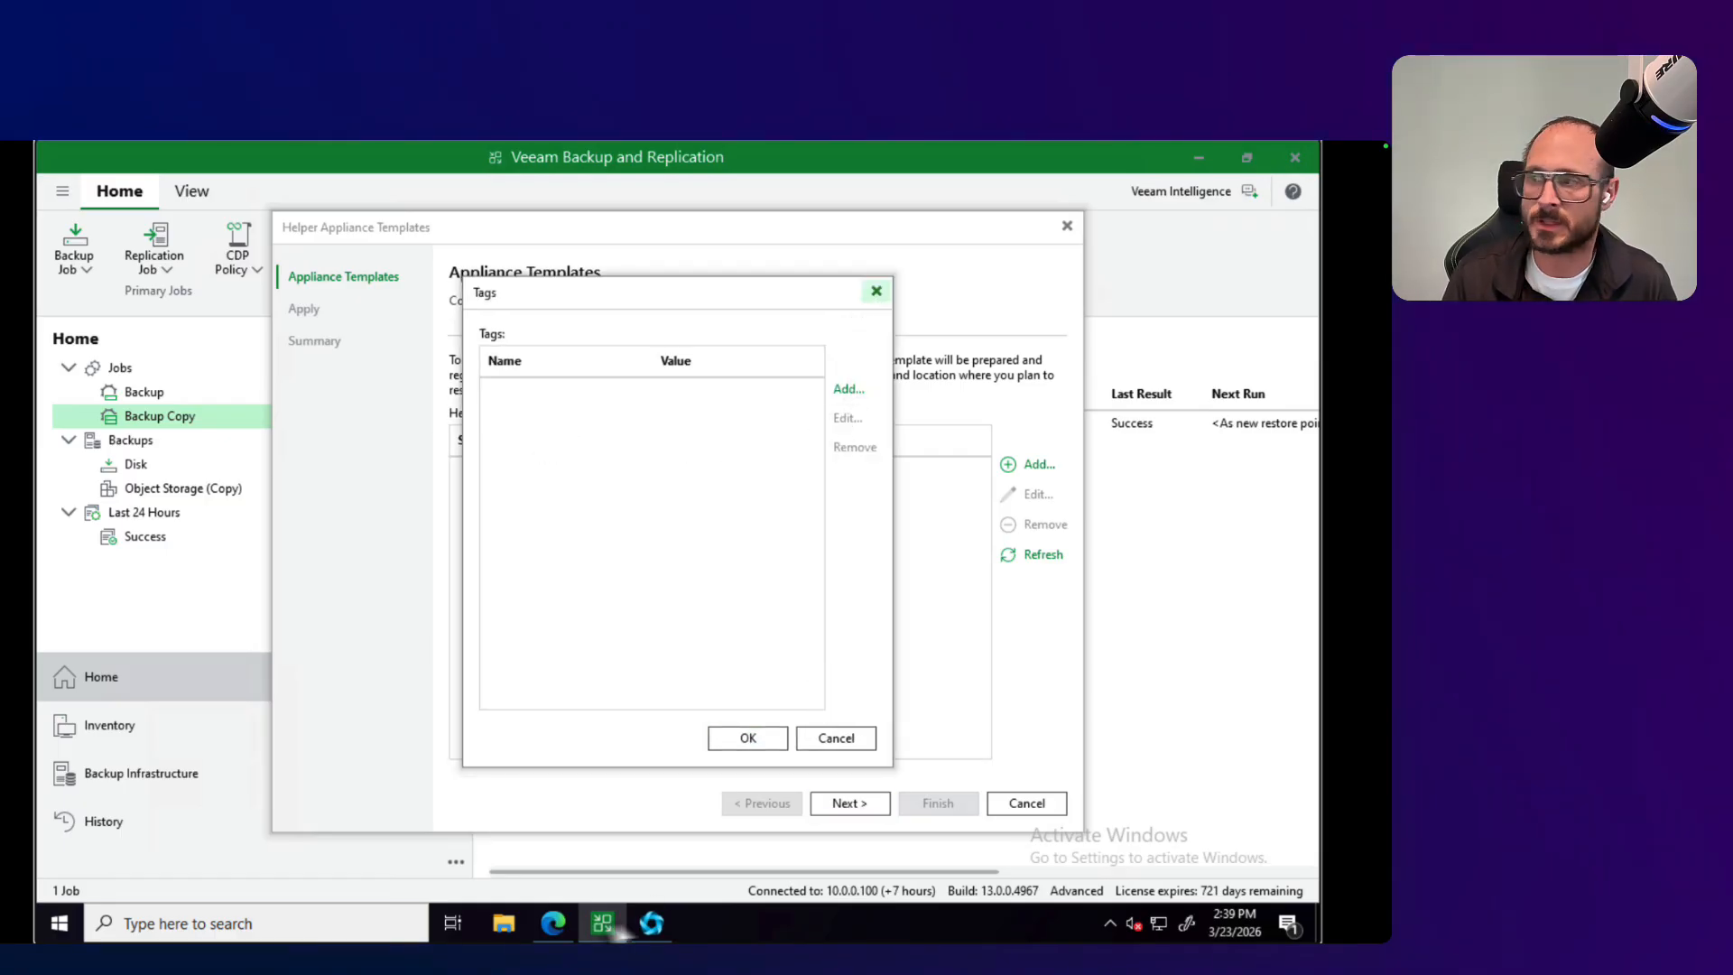
click(757, 724)
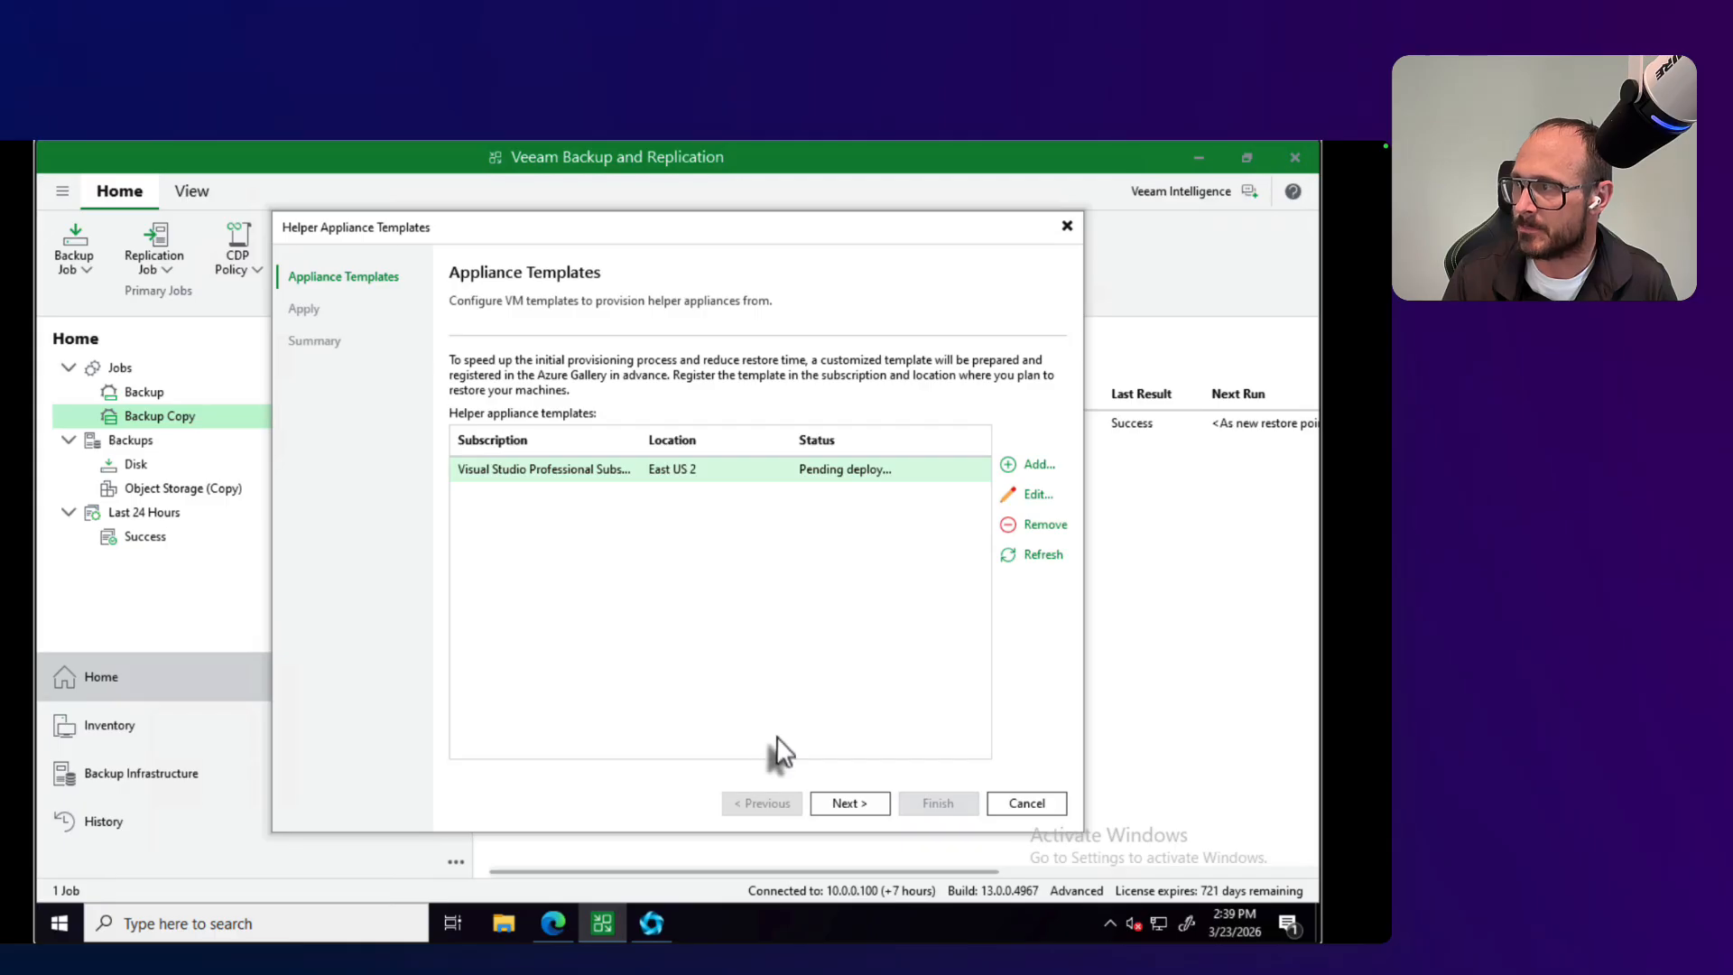
click(844, 801)
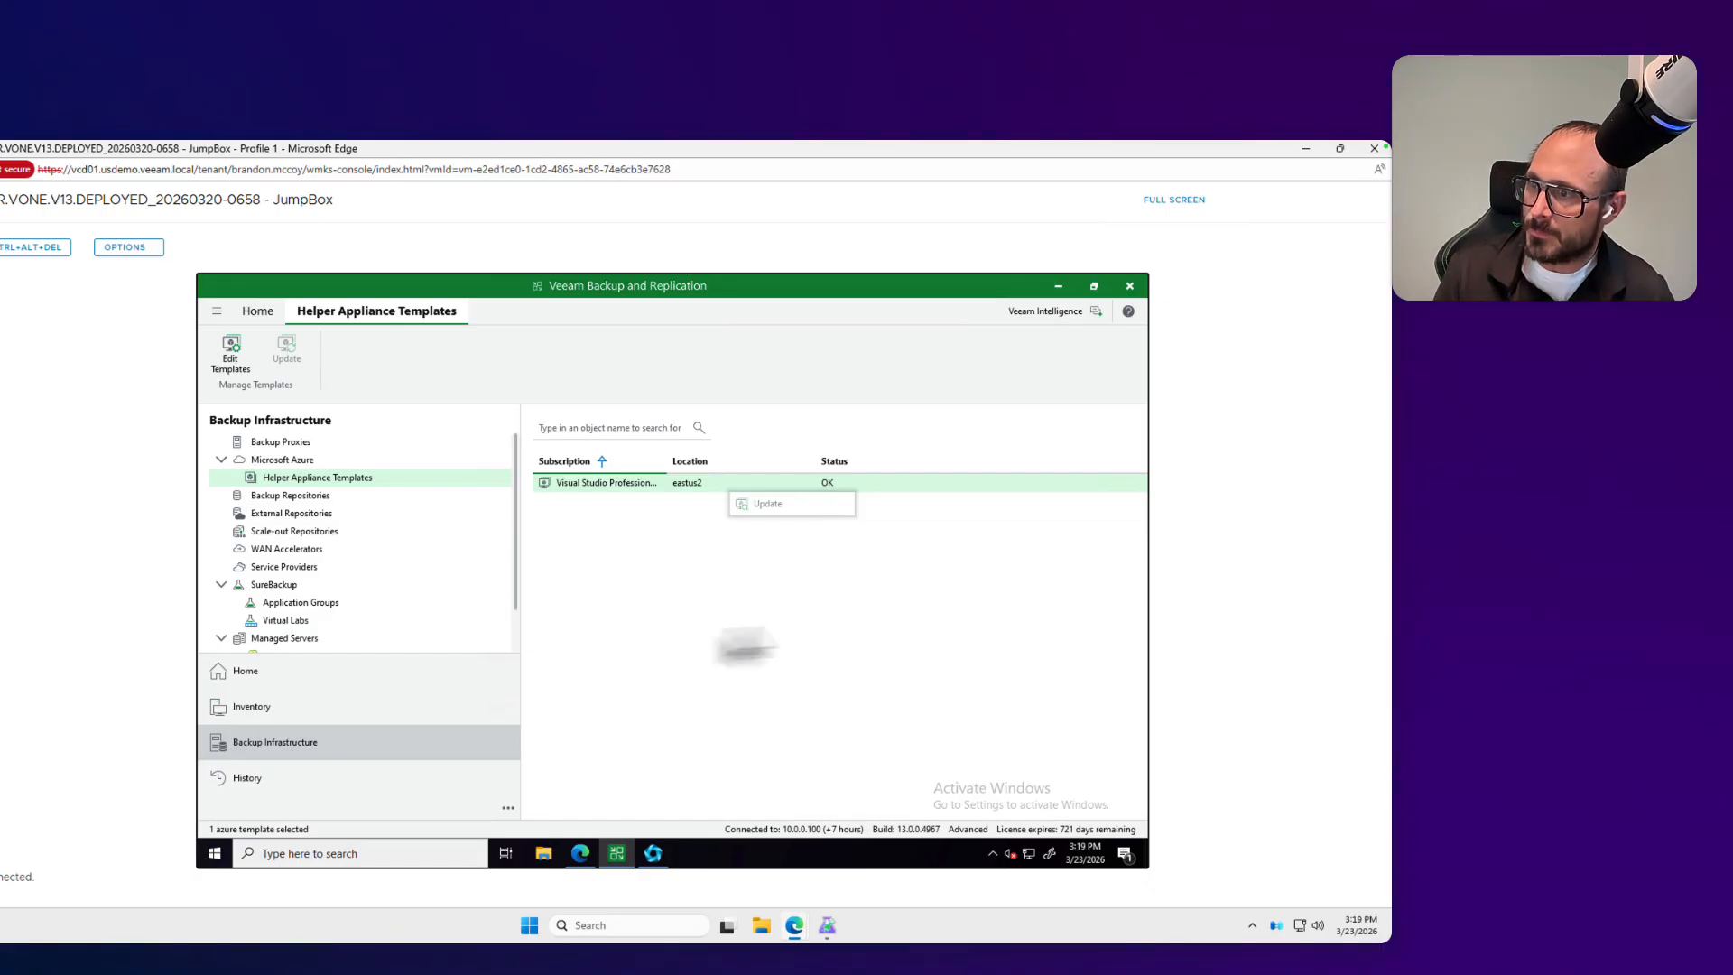
Step: Examine the configuration backup settings, trying the option to back up to the Default Backup Repository, and discard the change
click(718, 634)
click(287, 684)
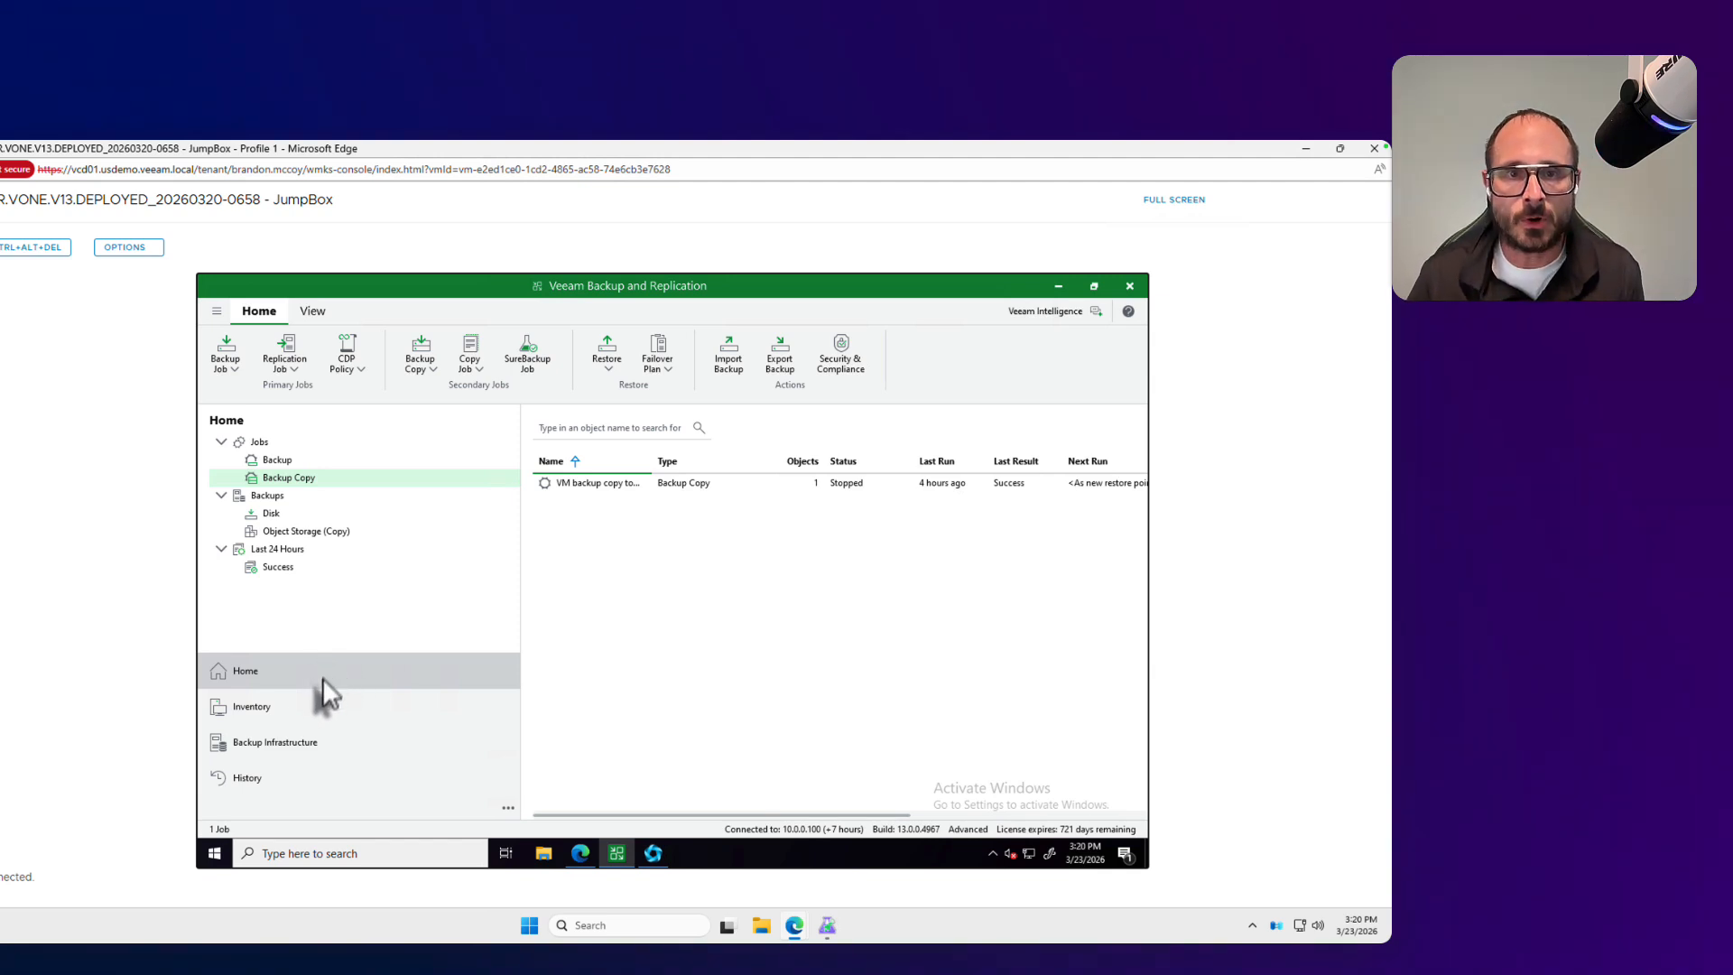
click(217, 310)
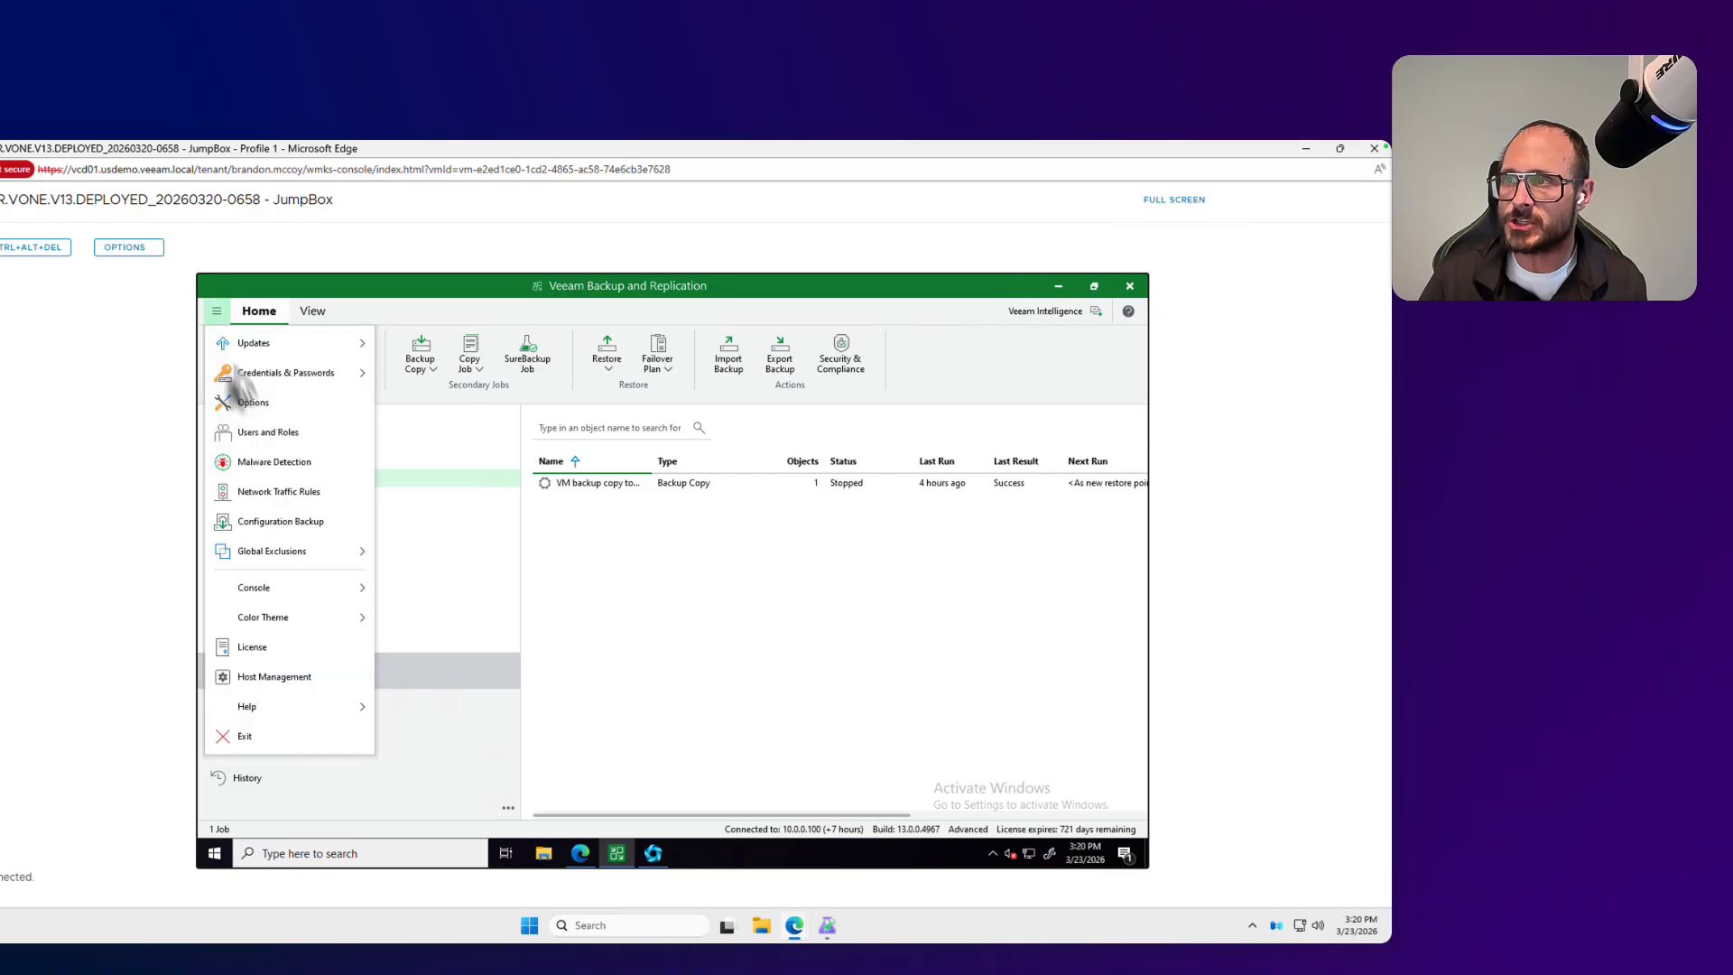
mouse_move(277, 379)
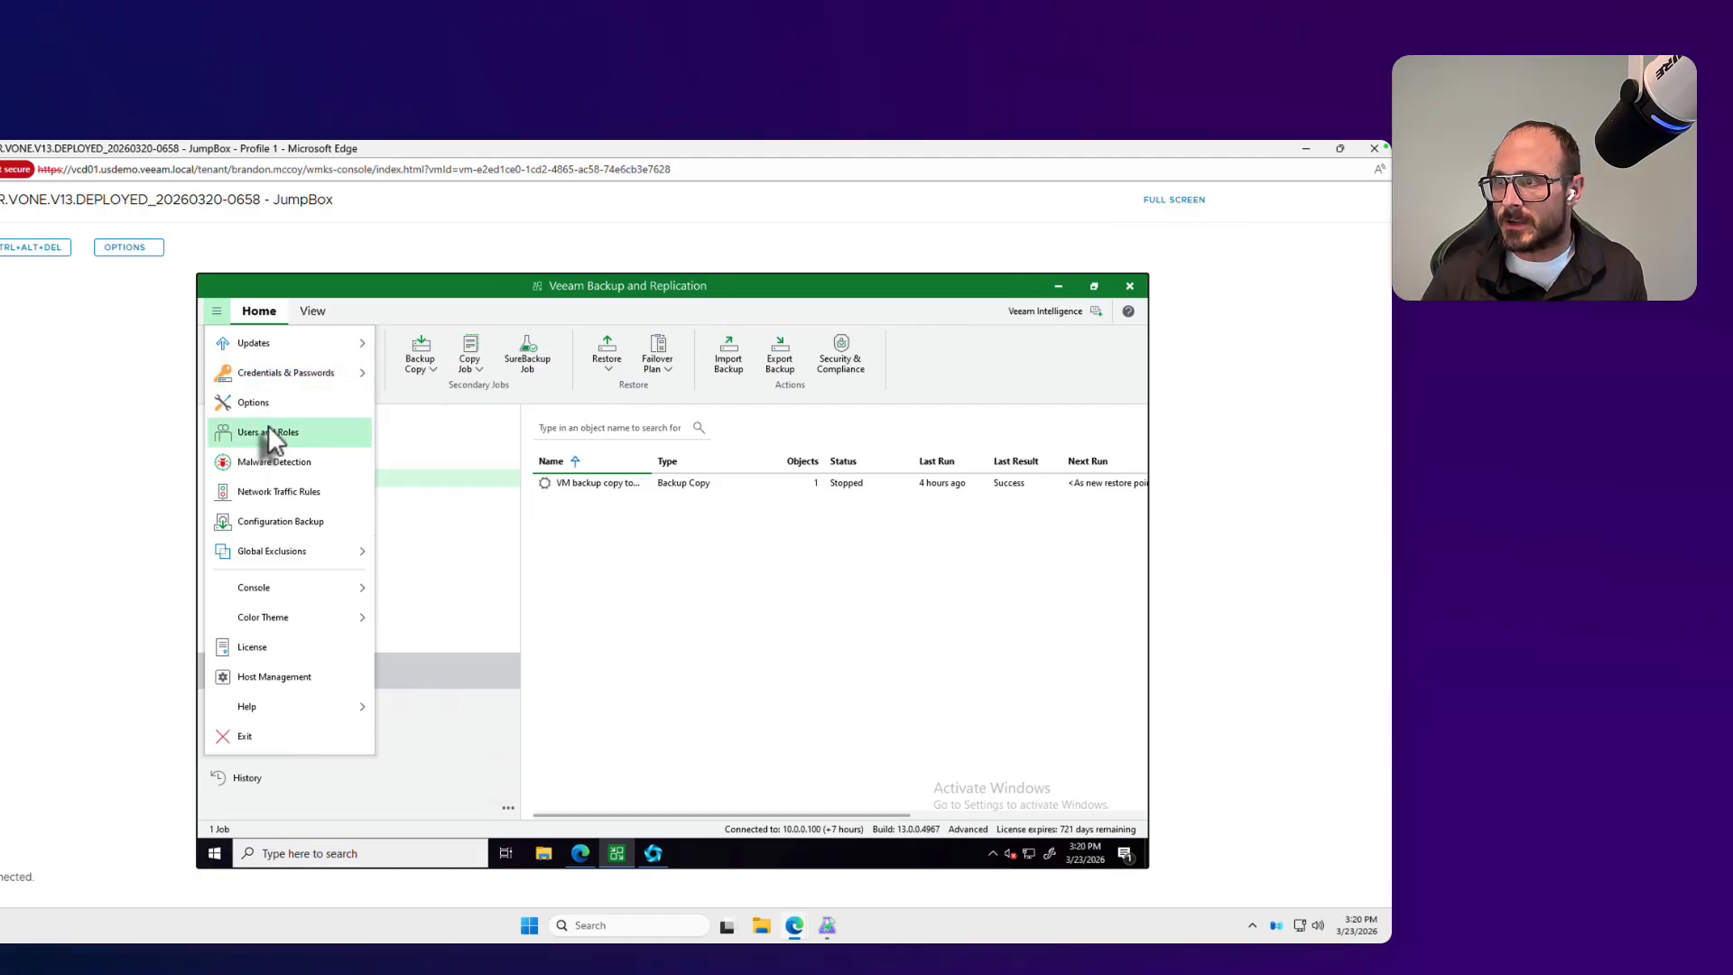
click(271, 521)
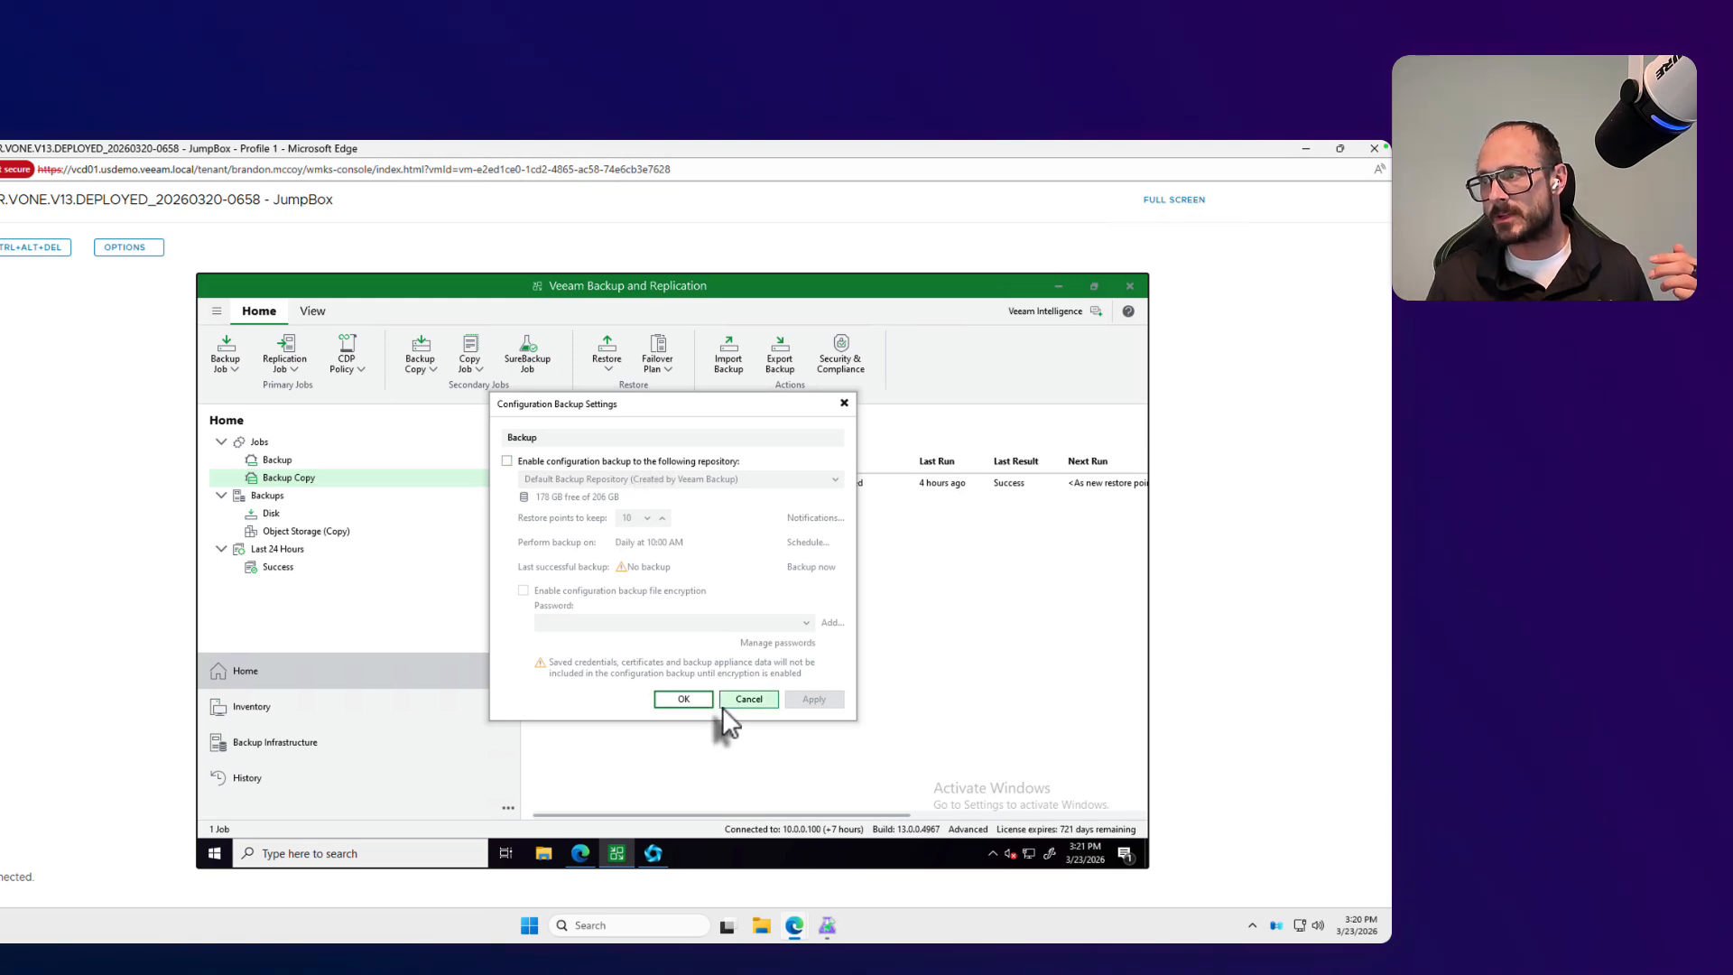
click(508, 462)
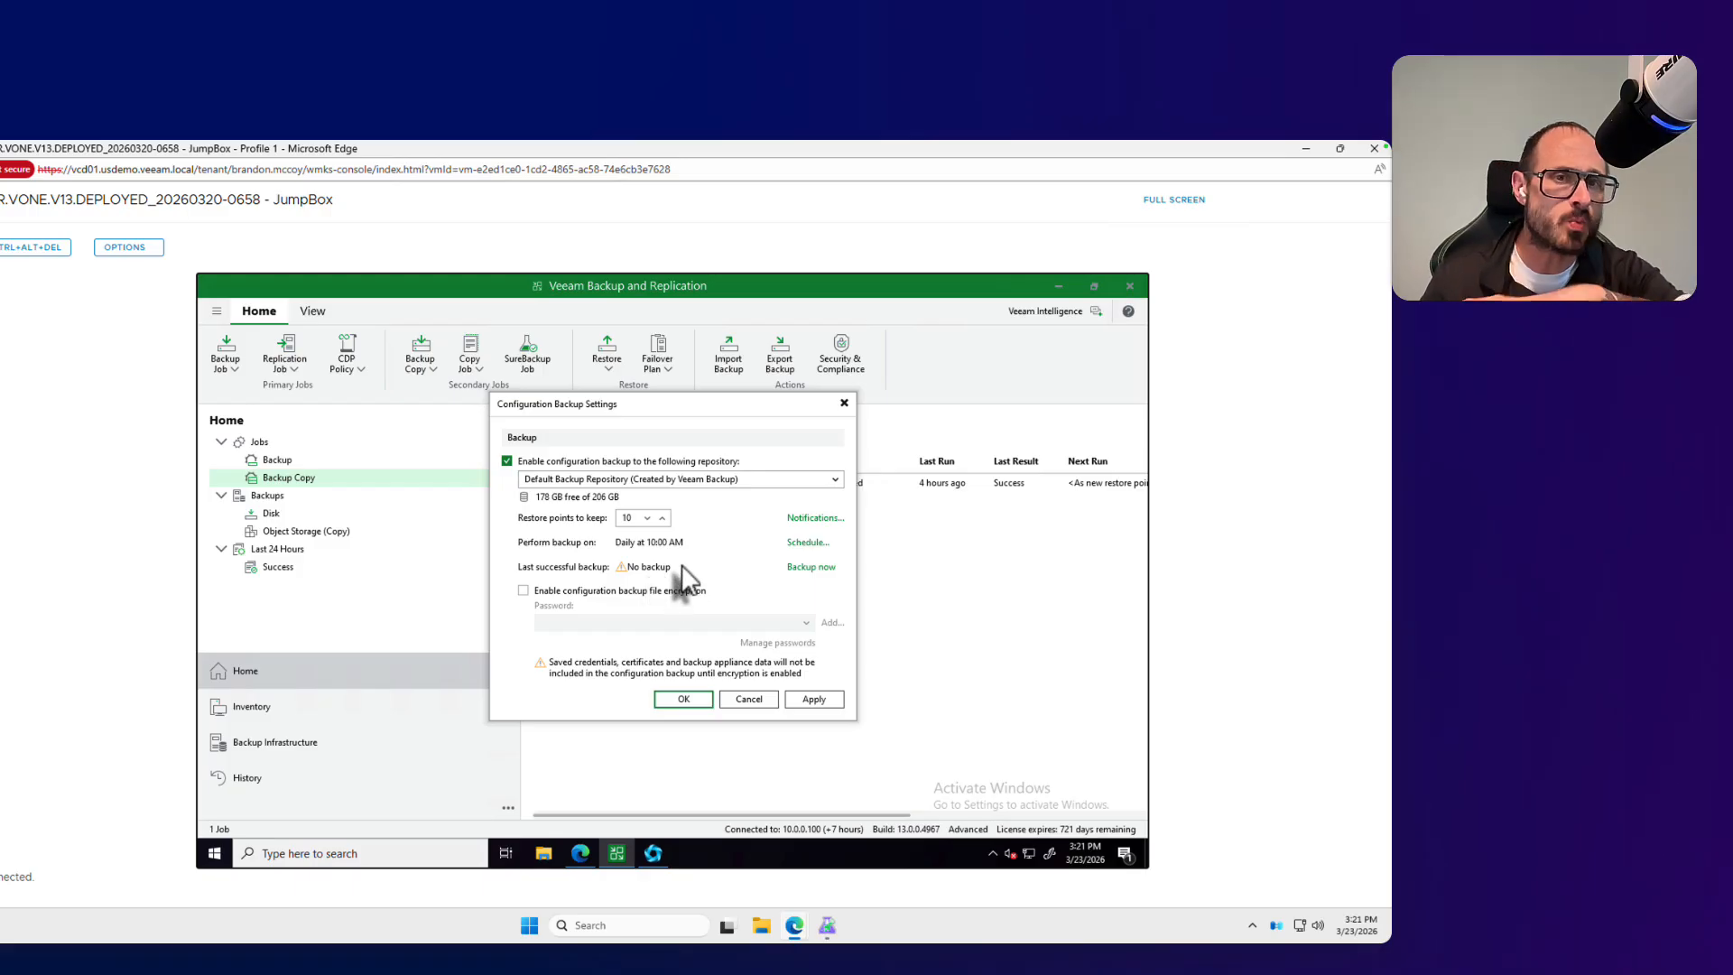
click(748, 699)
Step: Review the Microsoft Azure compute account among the saved cloud credentials and close the list without changes
click(217, 311)
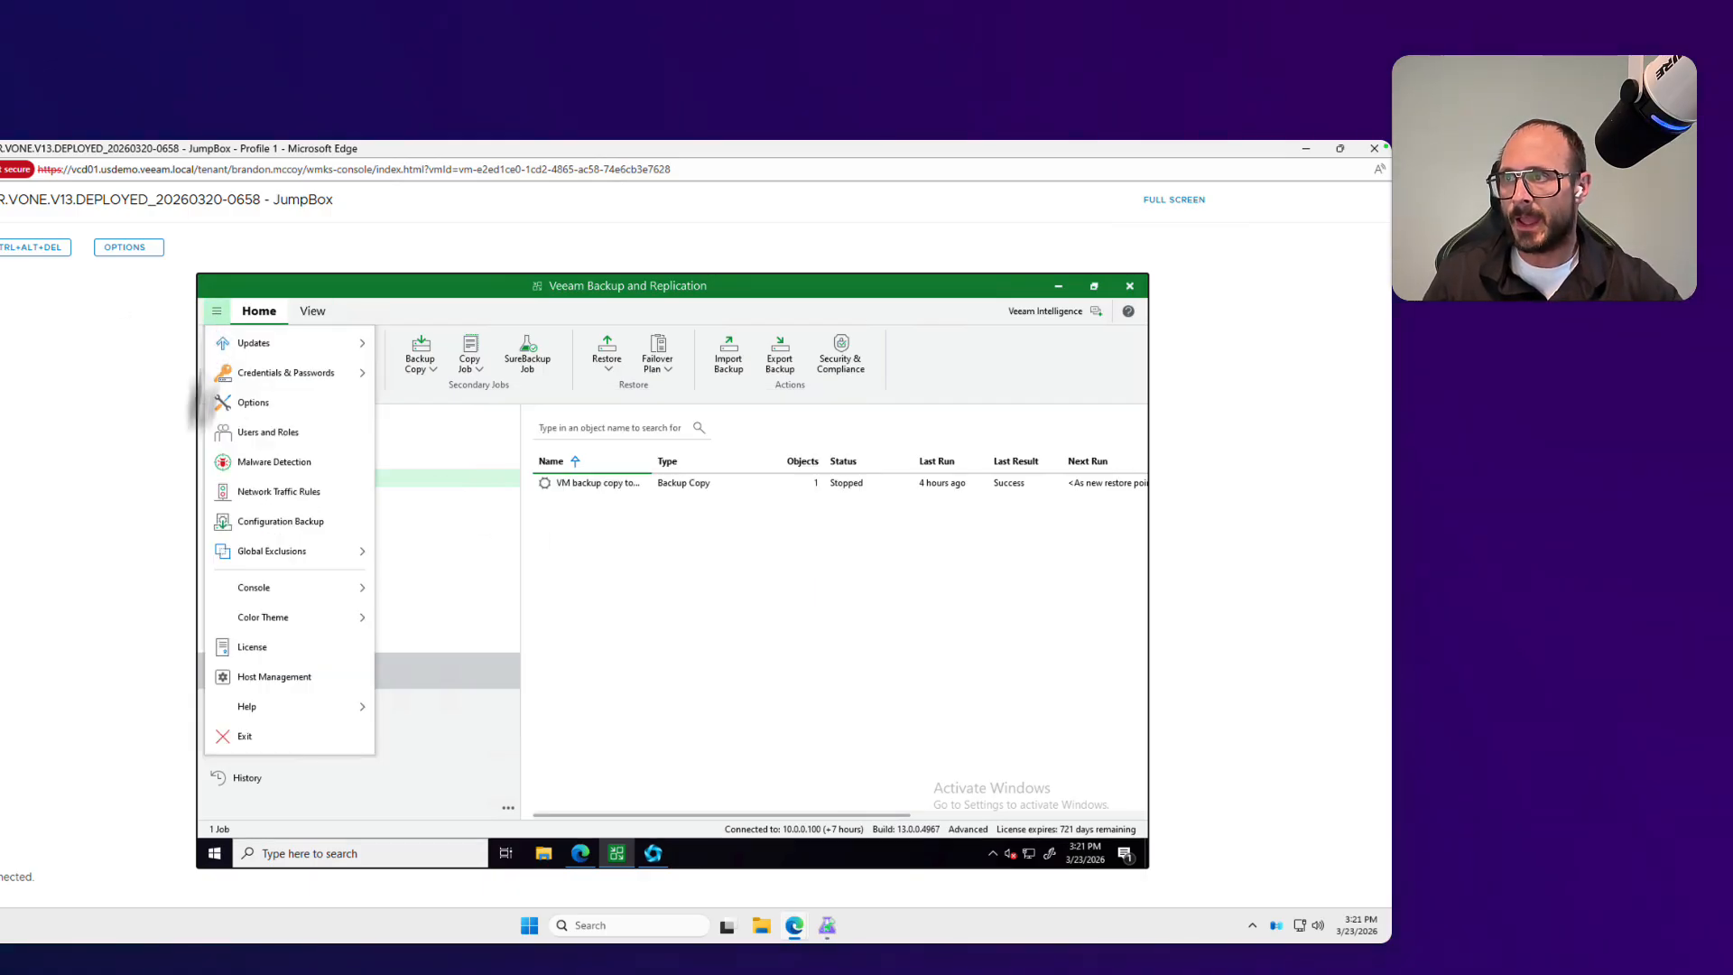
mouse_move(320, 378)
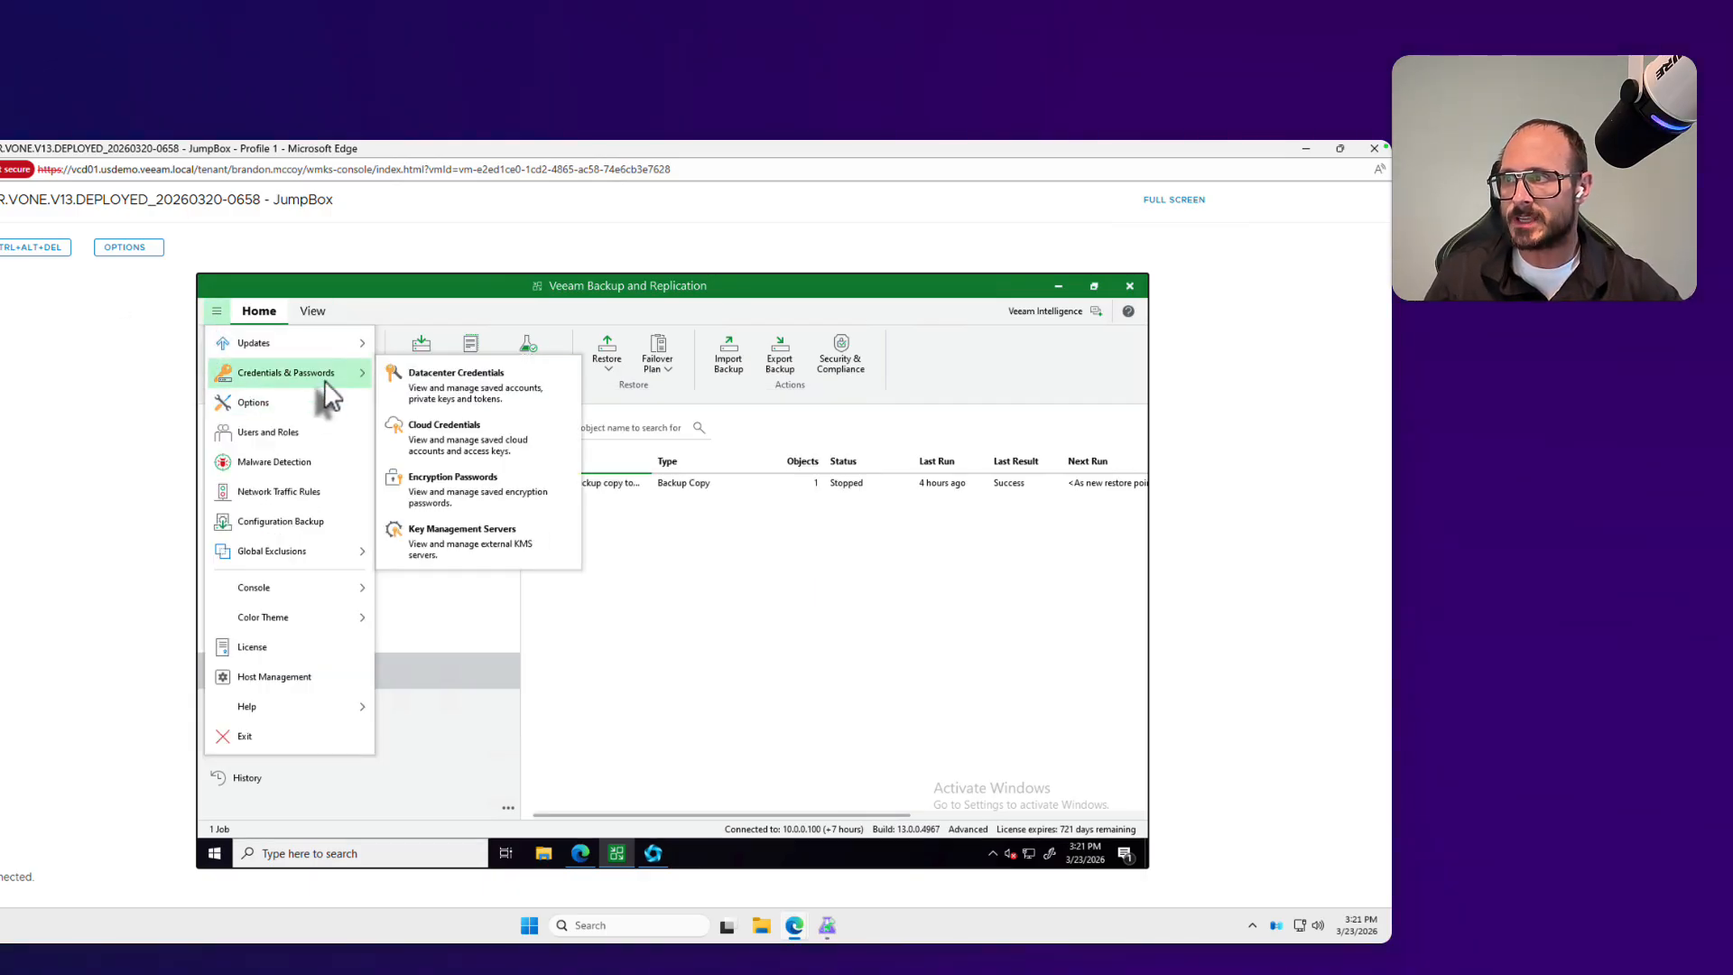
click(449, 462)
click(506, 497)
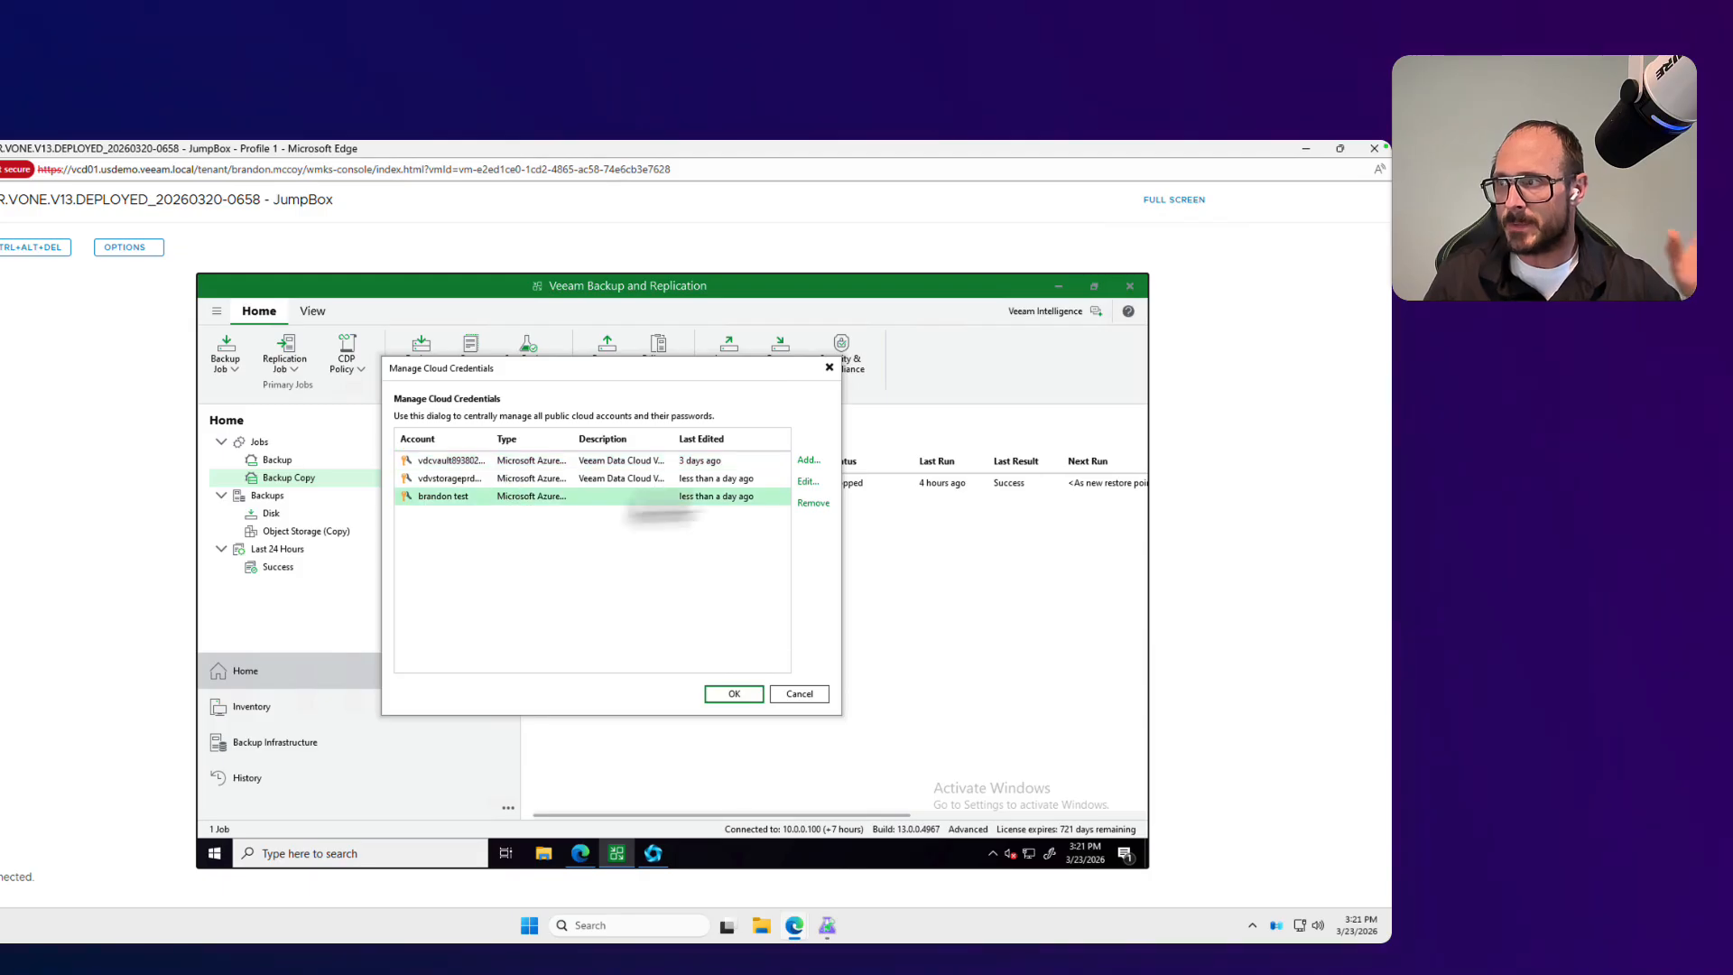
click(806, 697)
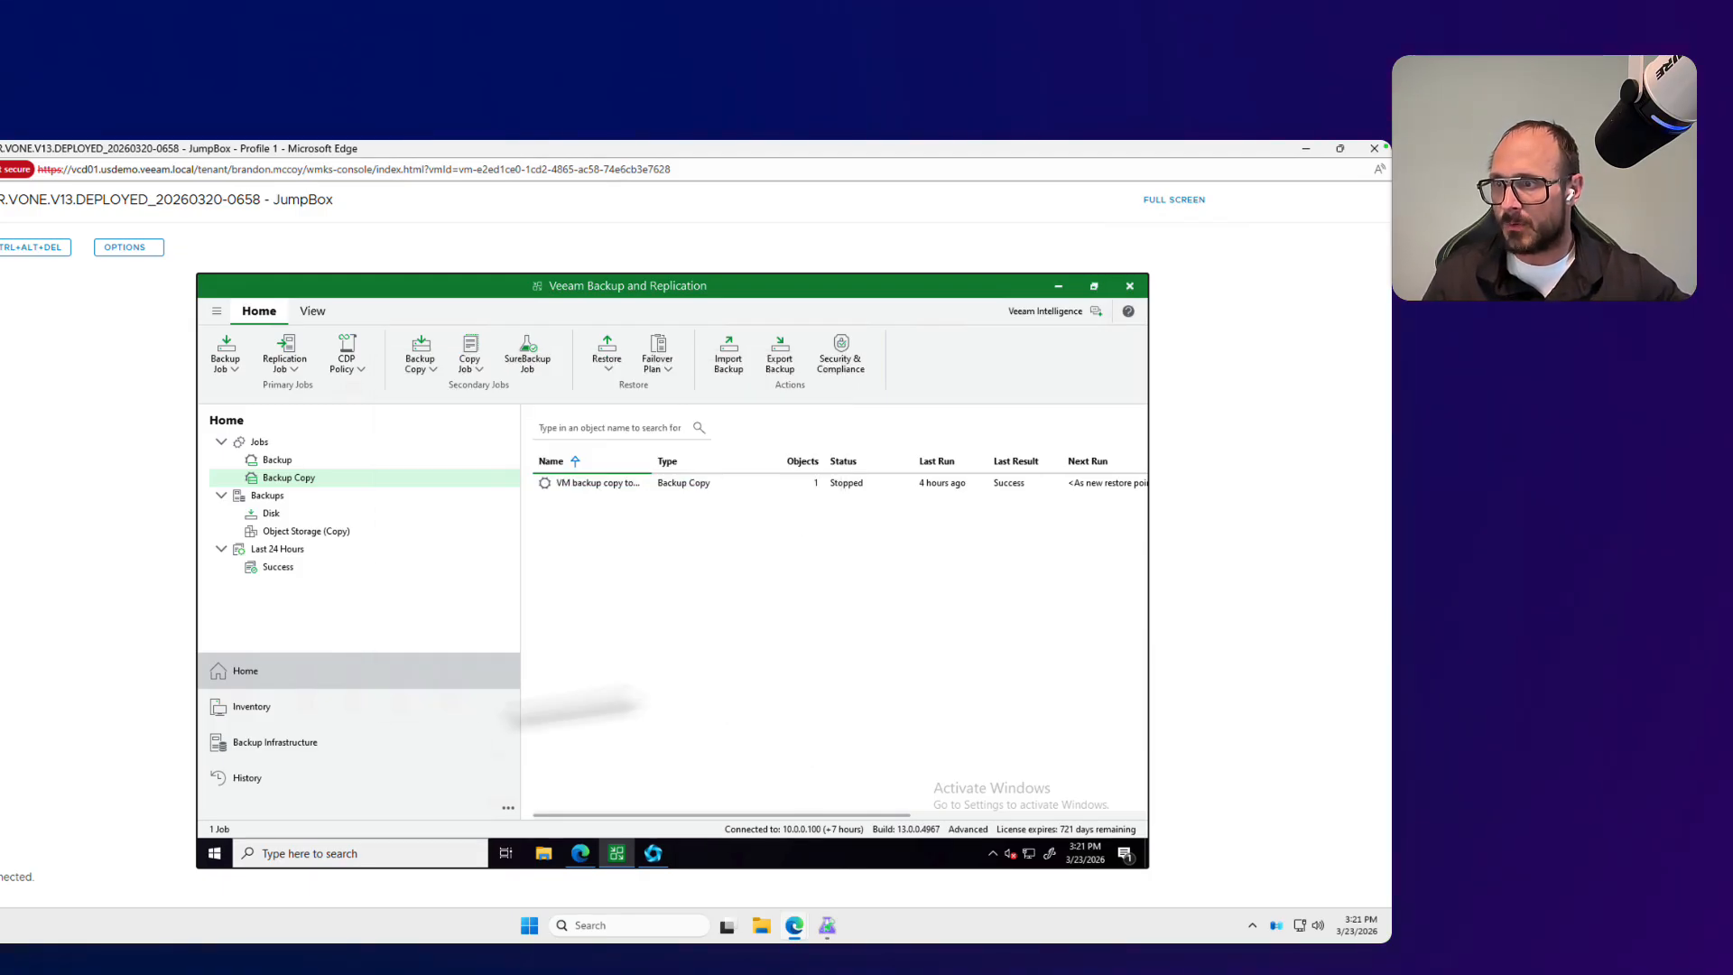
Step: Check the Veeam Azure DR repository among the backup repositories and the status of the Azure helper appliance templates
click(350, 738)
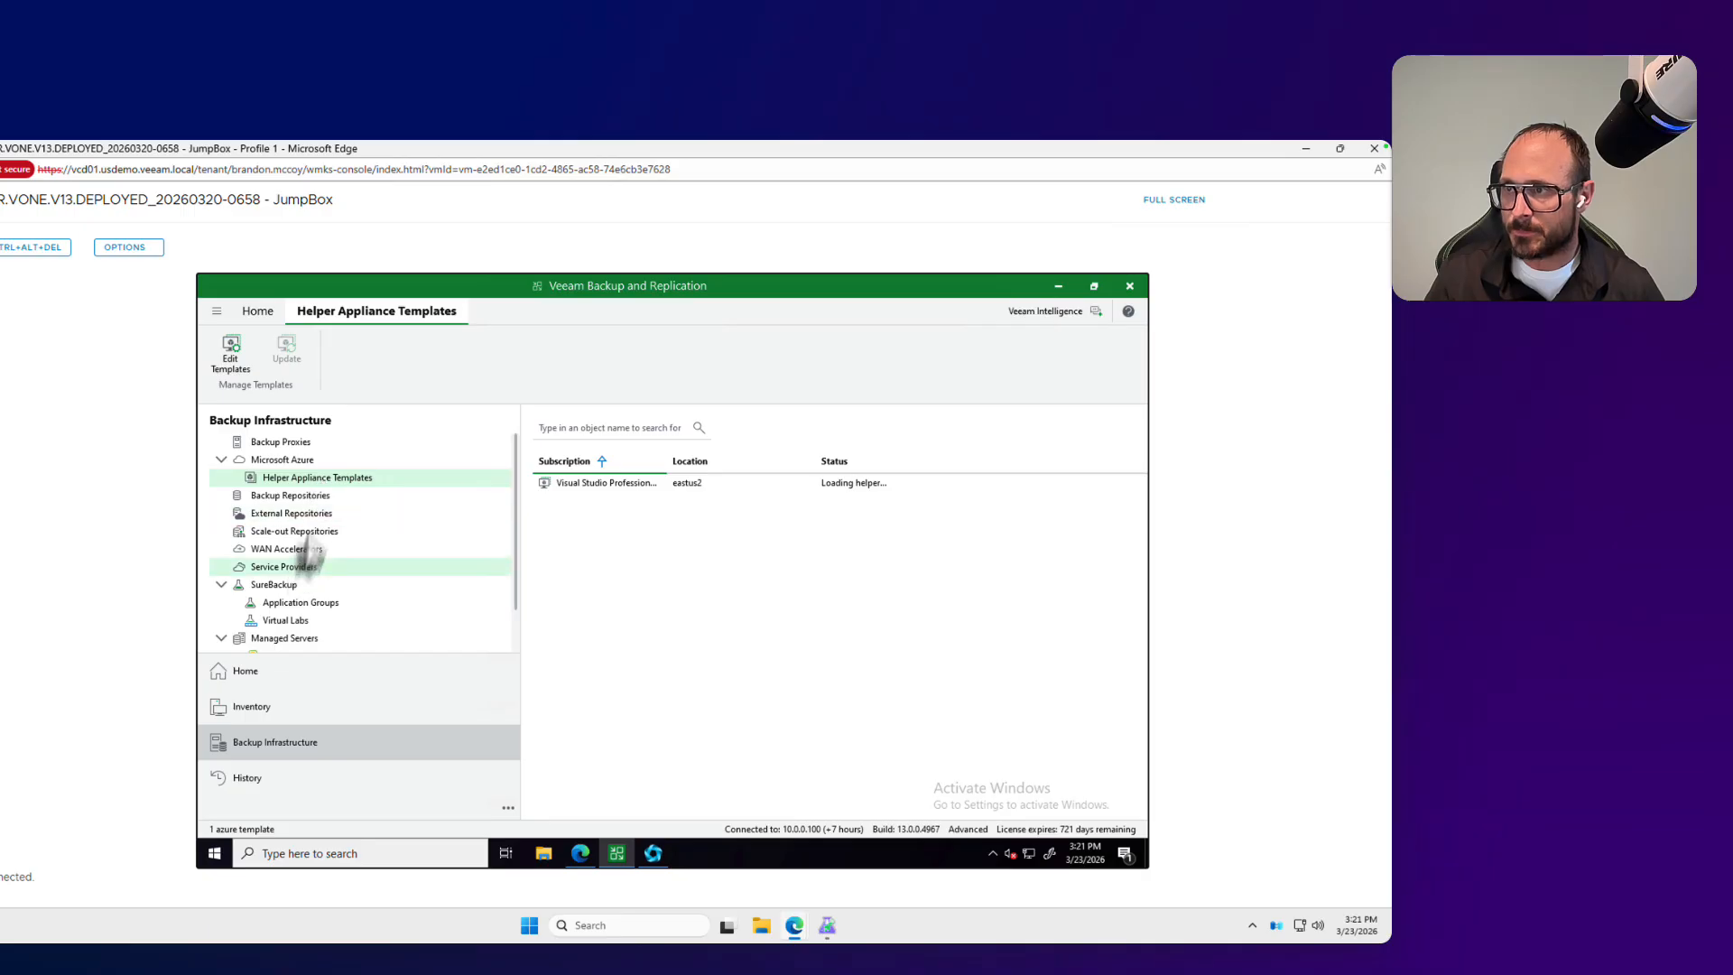
click(310, 498)
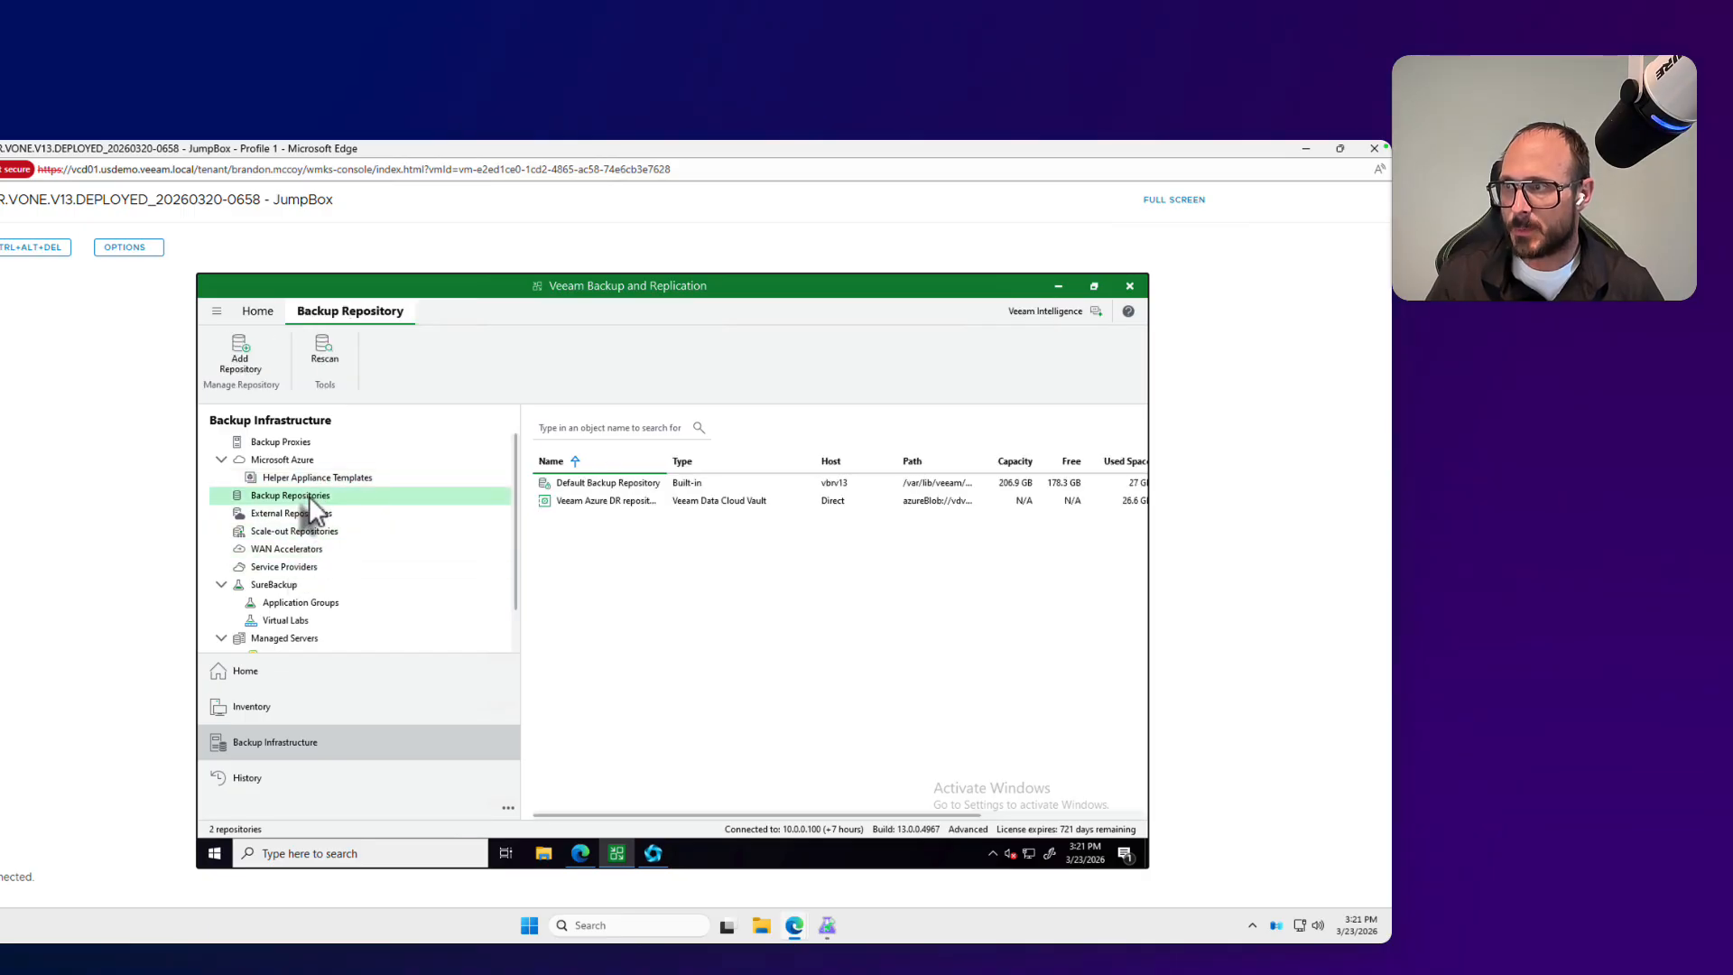
click(628, 505)
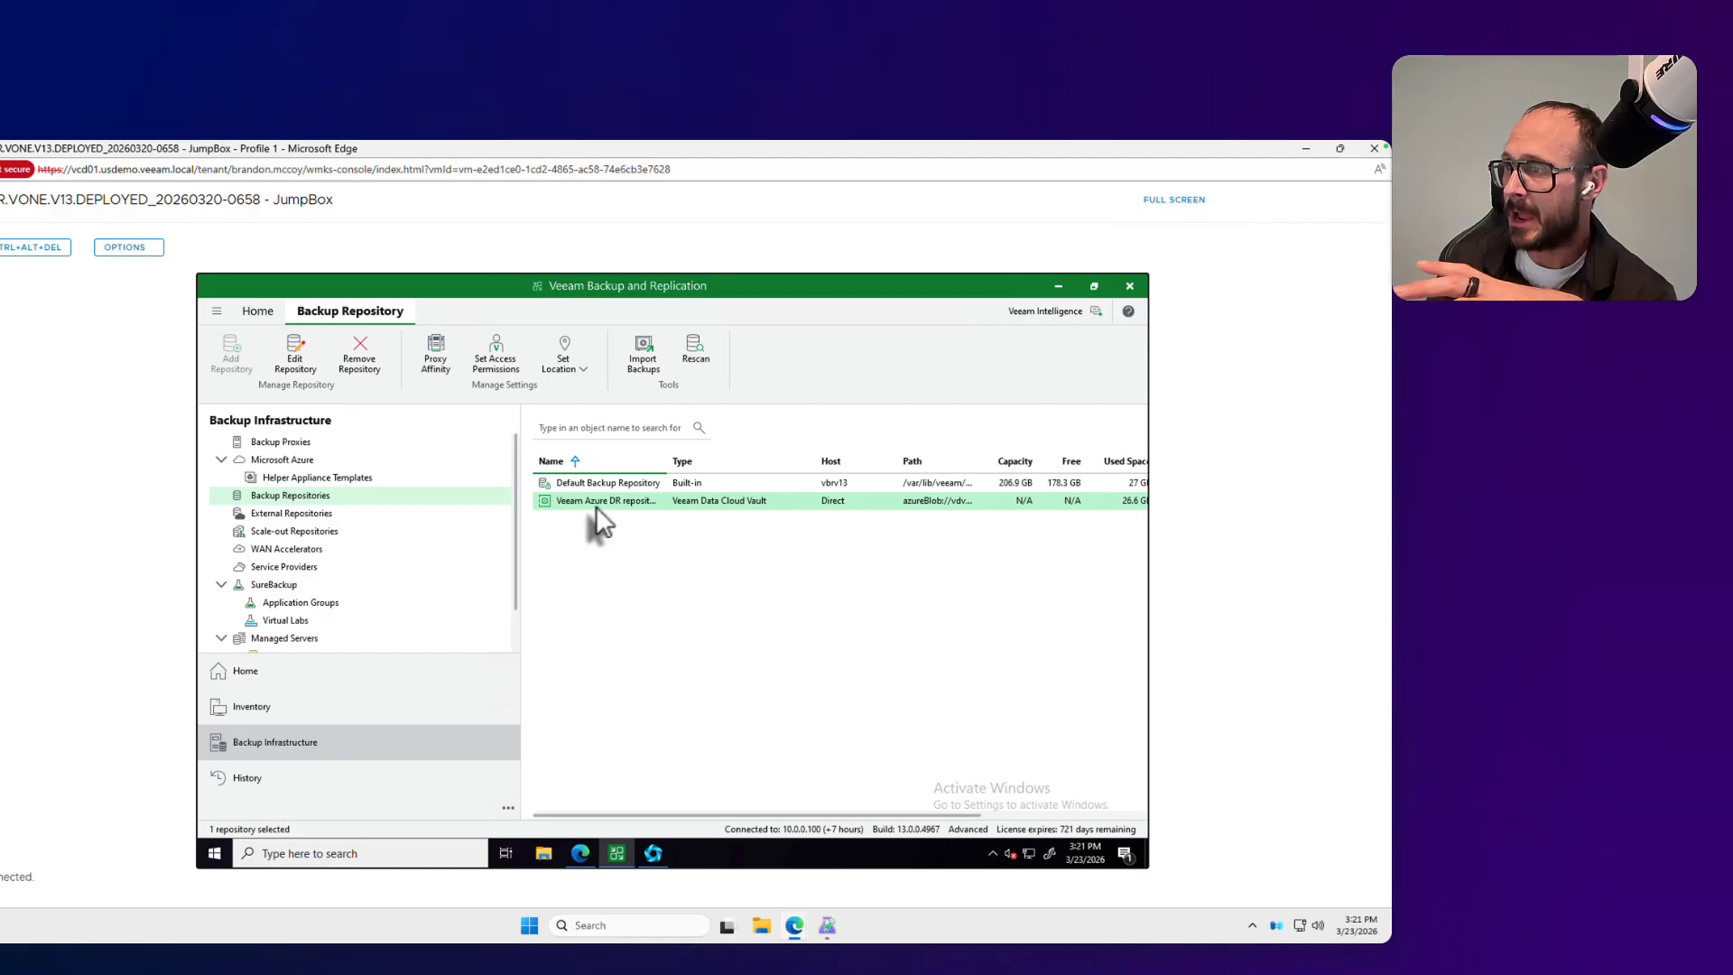
click(299, 480)
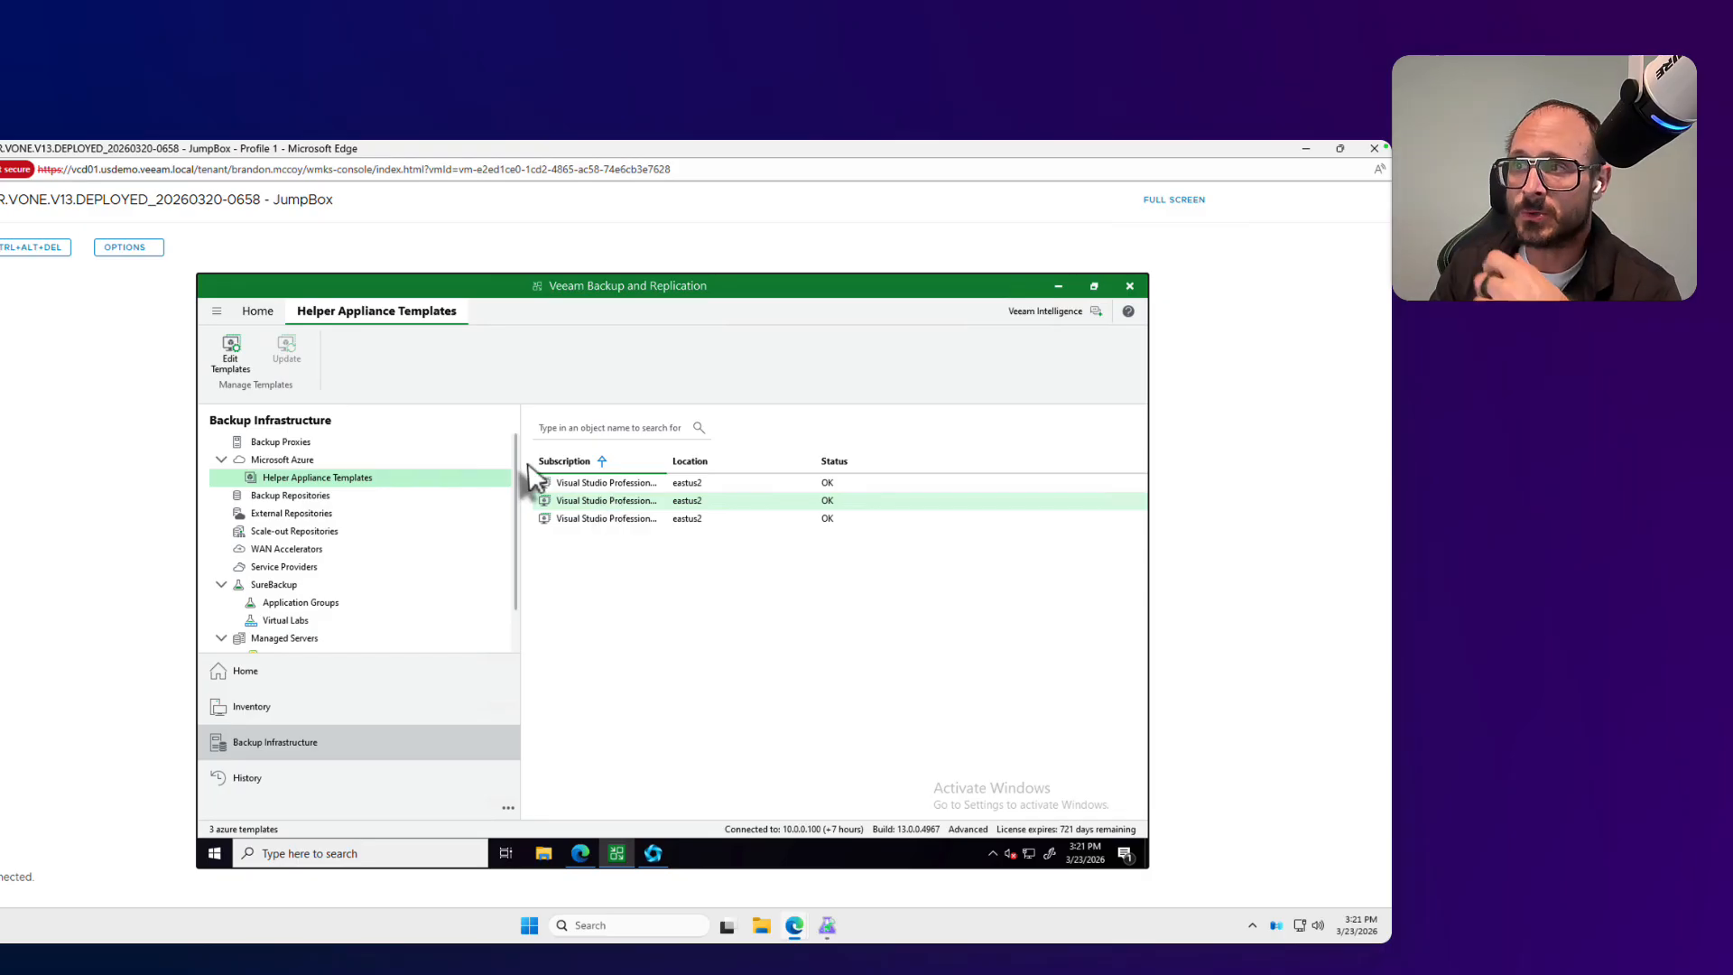
Step: Examine the source locations offered for importing a backup, cancel the import and return to the backups in the Home view
click(283, 673)
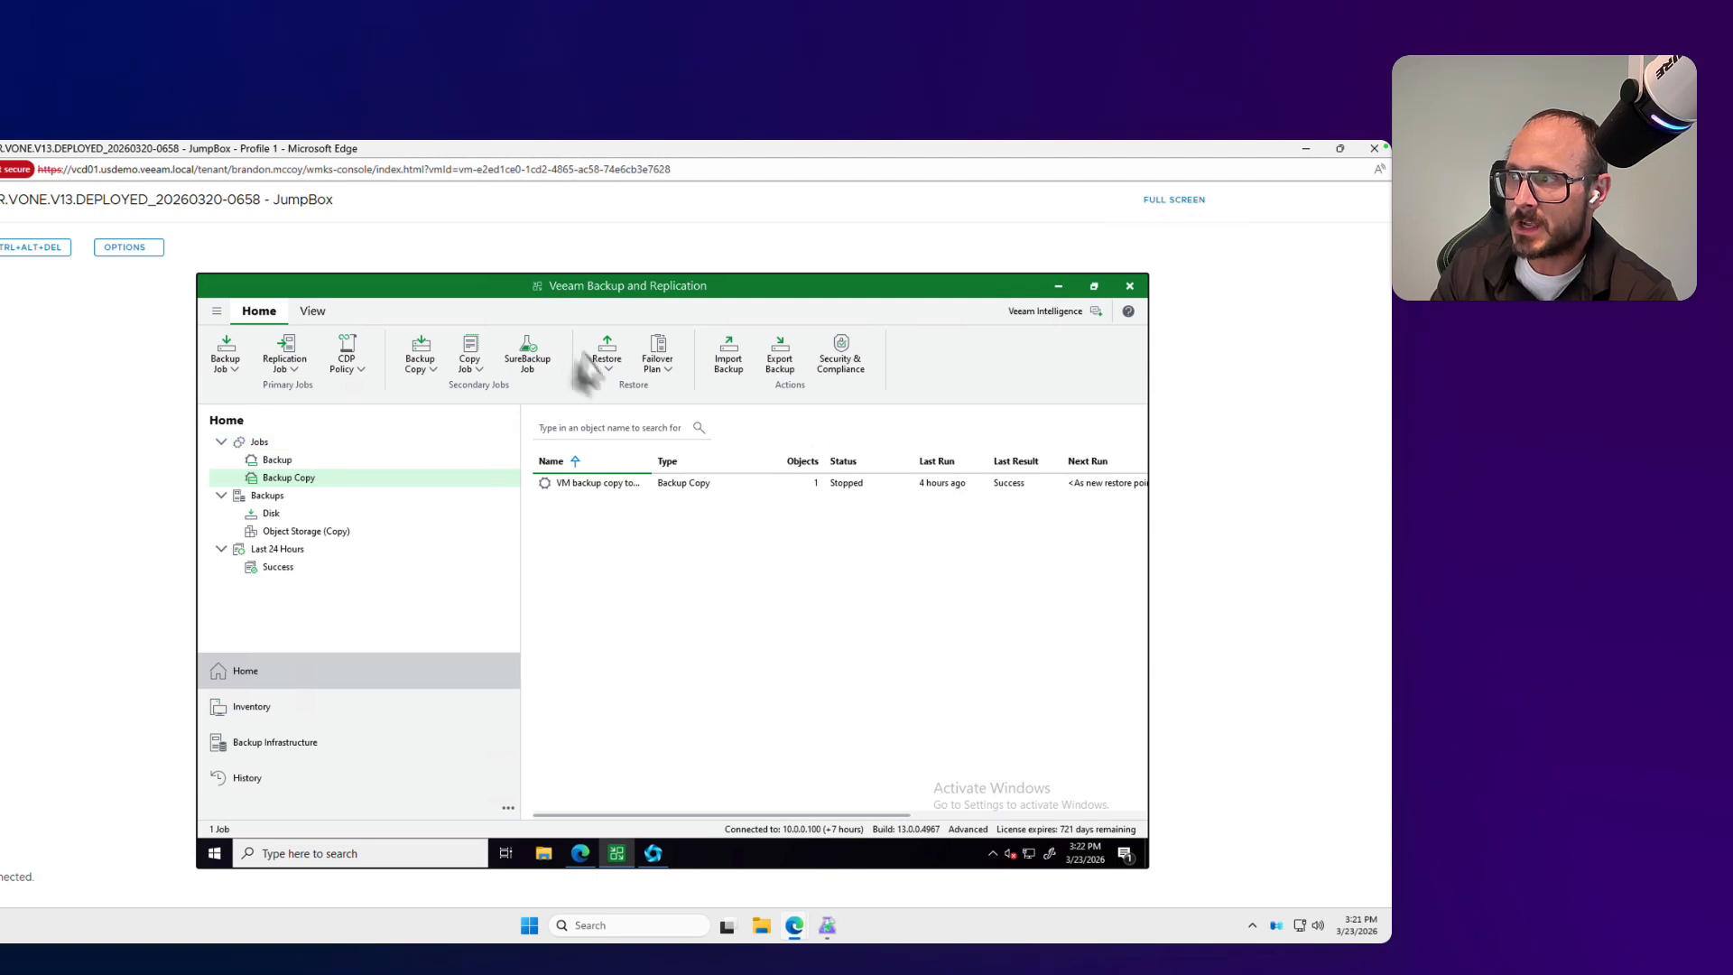
scroll(752, 365, down, 1)
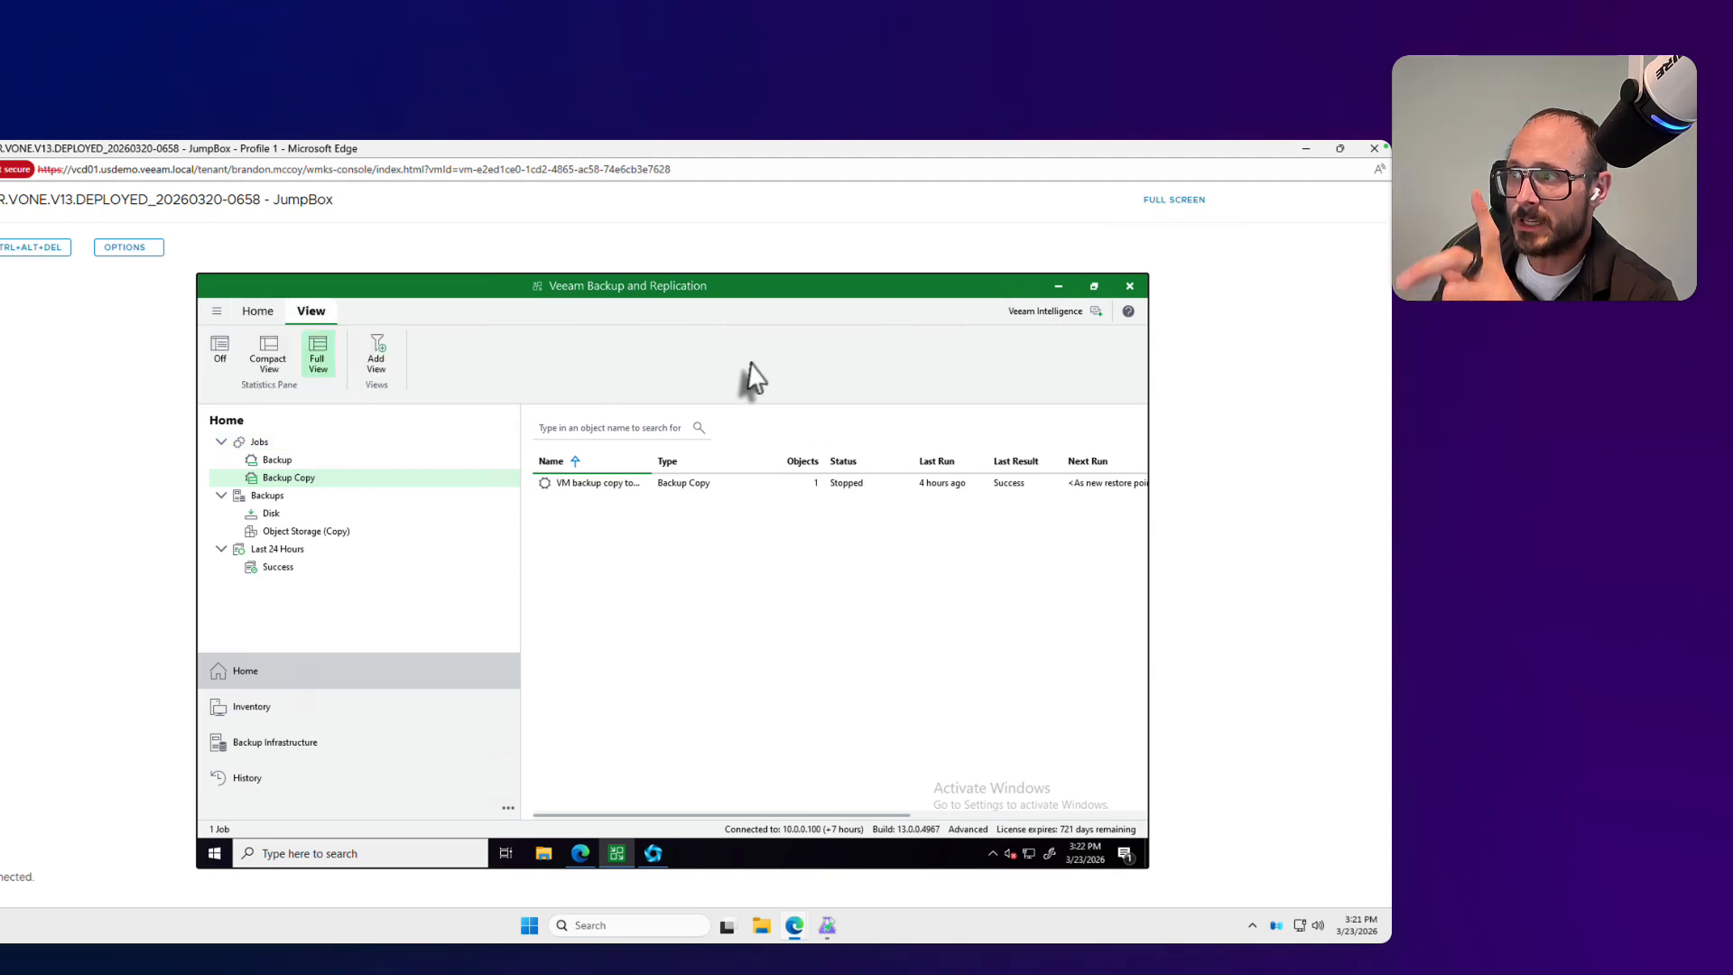
click(249, 318)
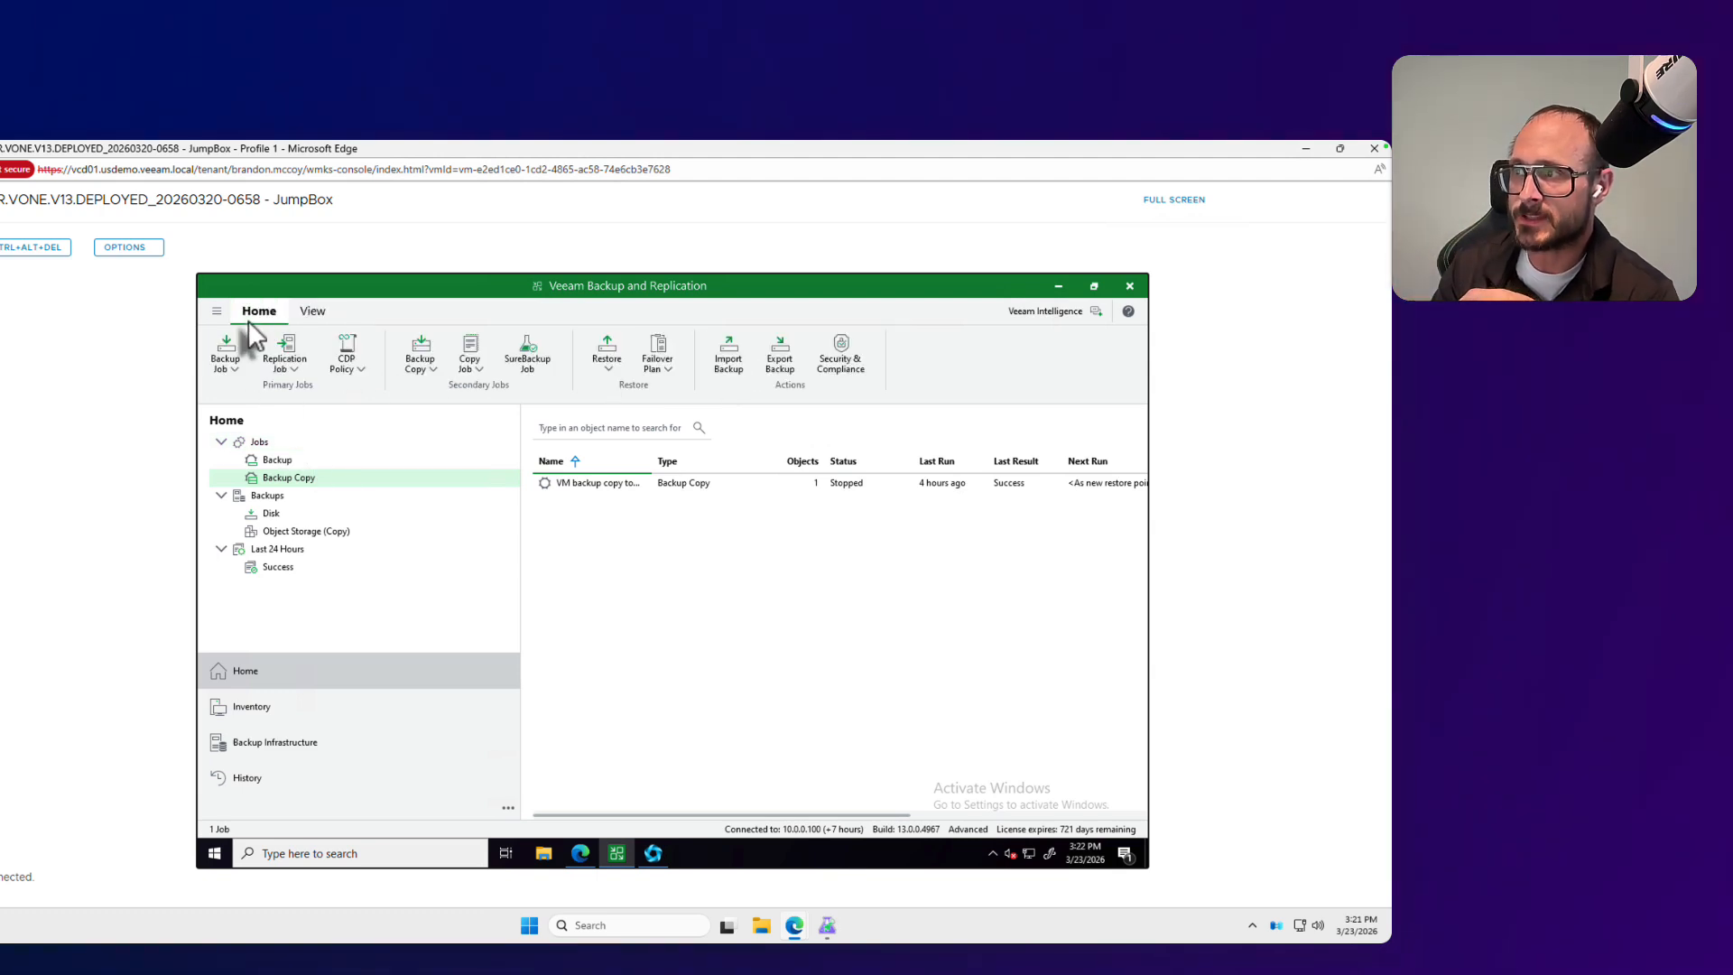
click(731, 360)
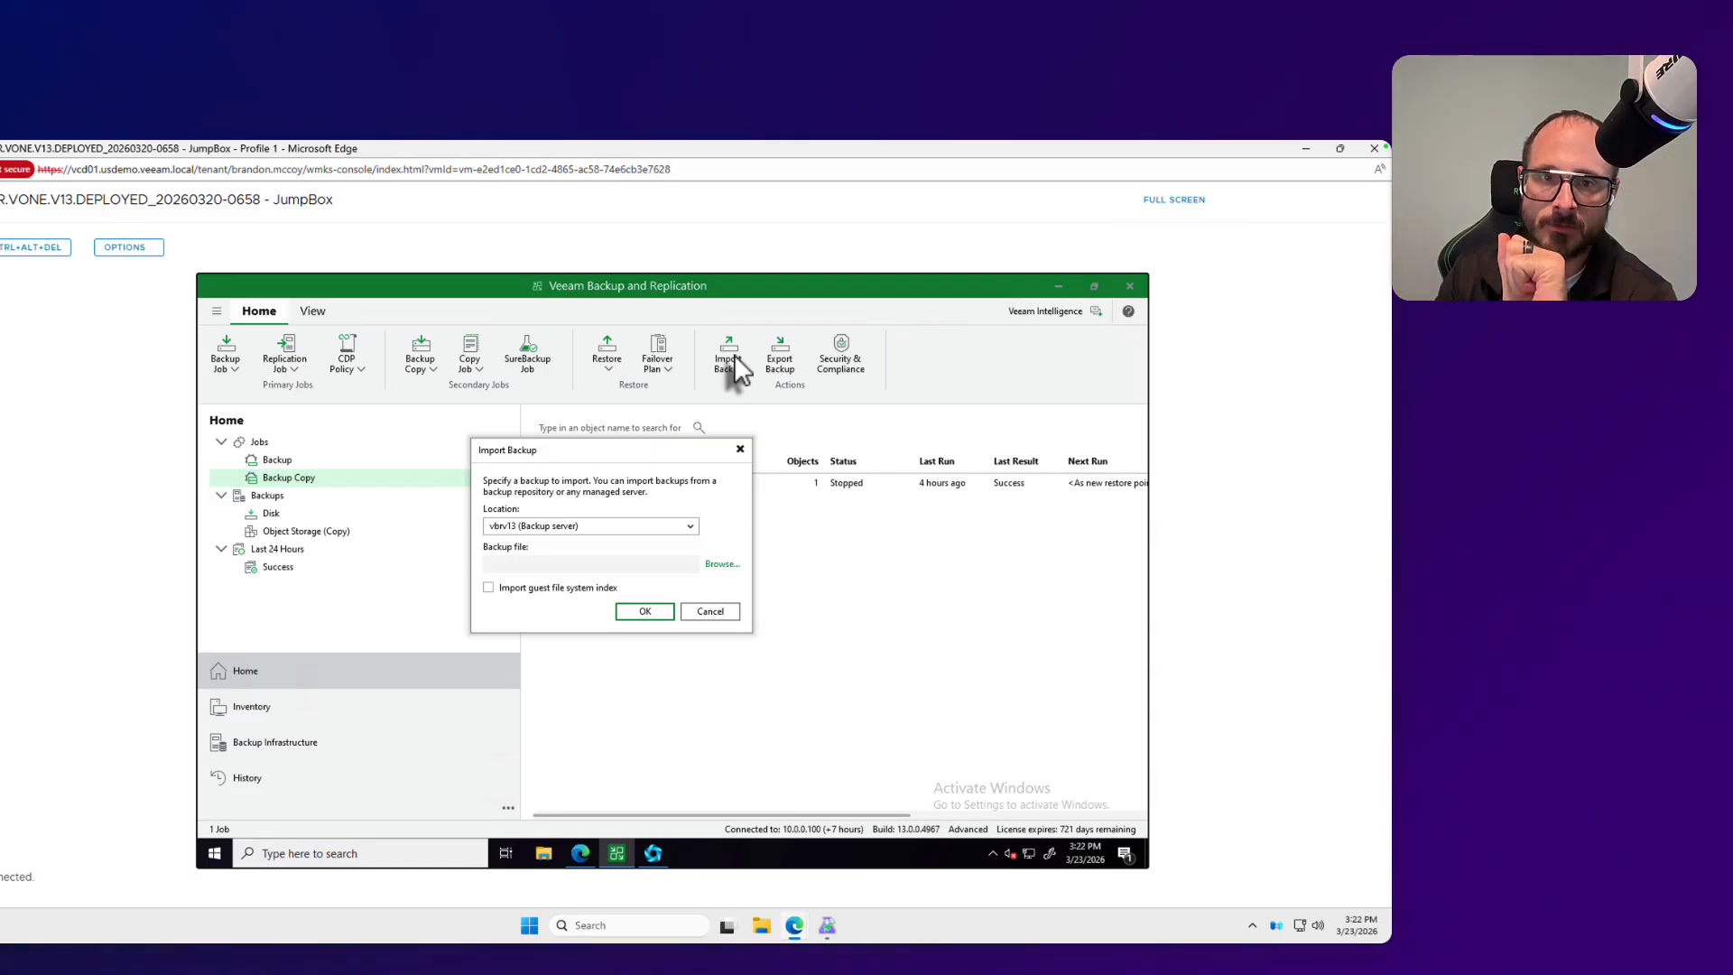
click(623, 528)
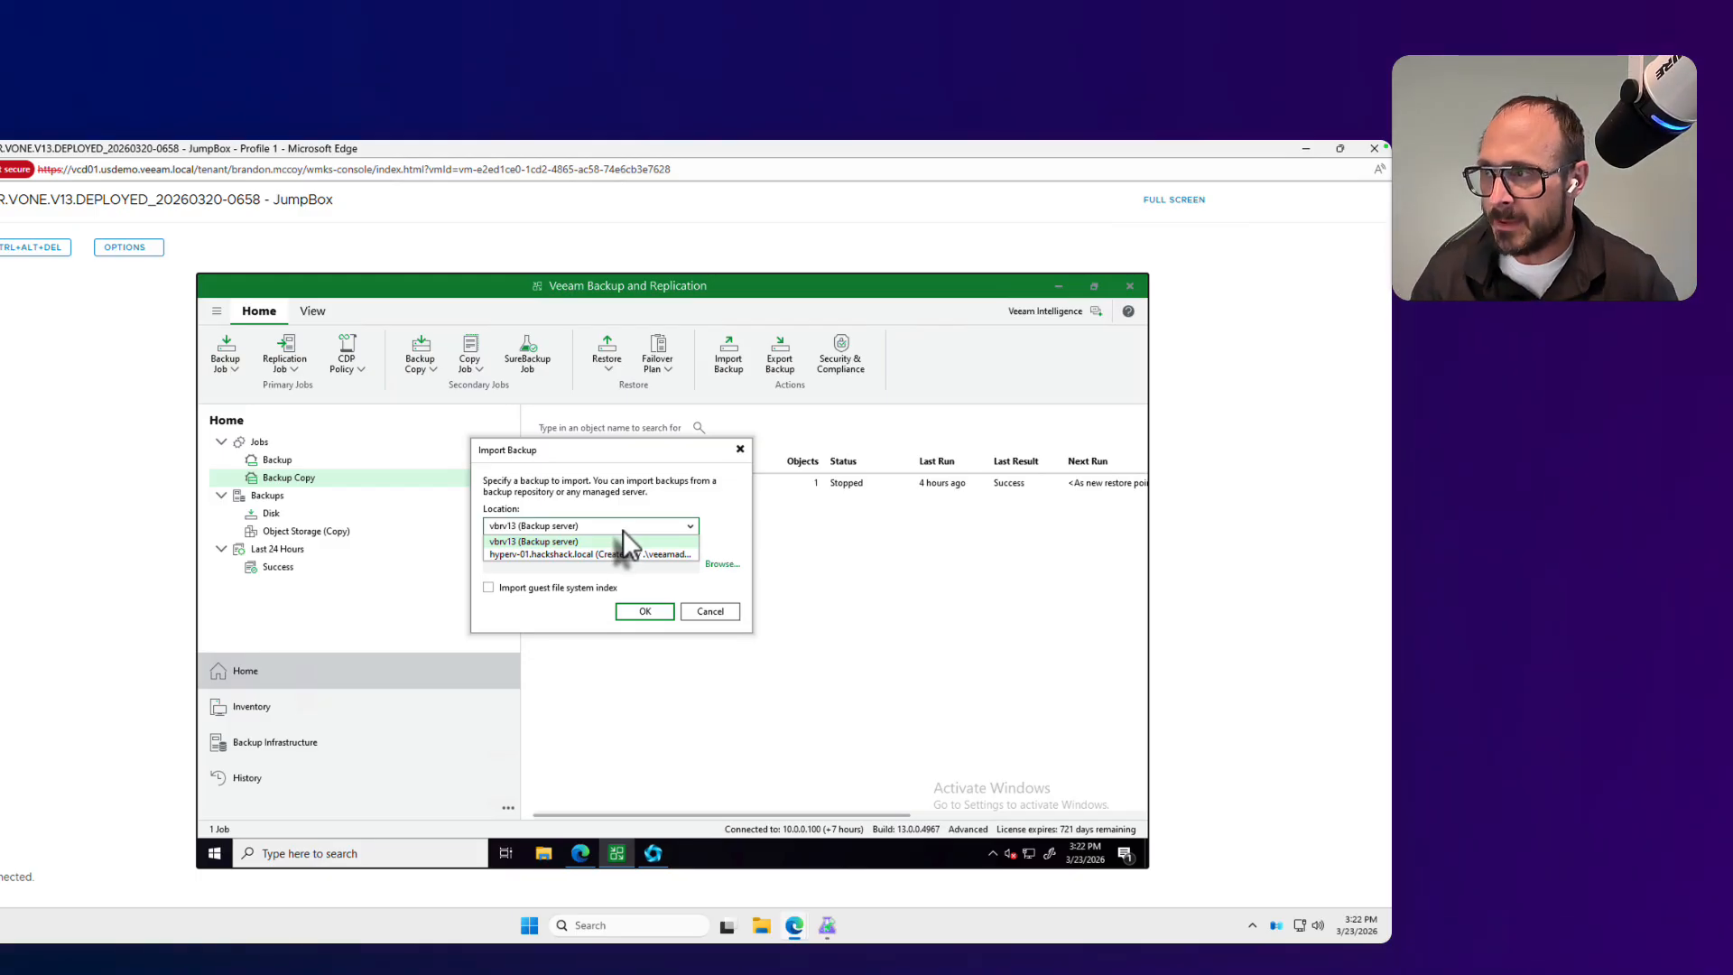
click(693, 615)
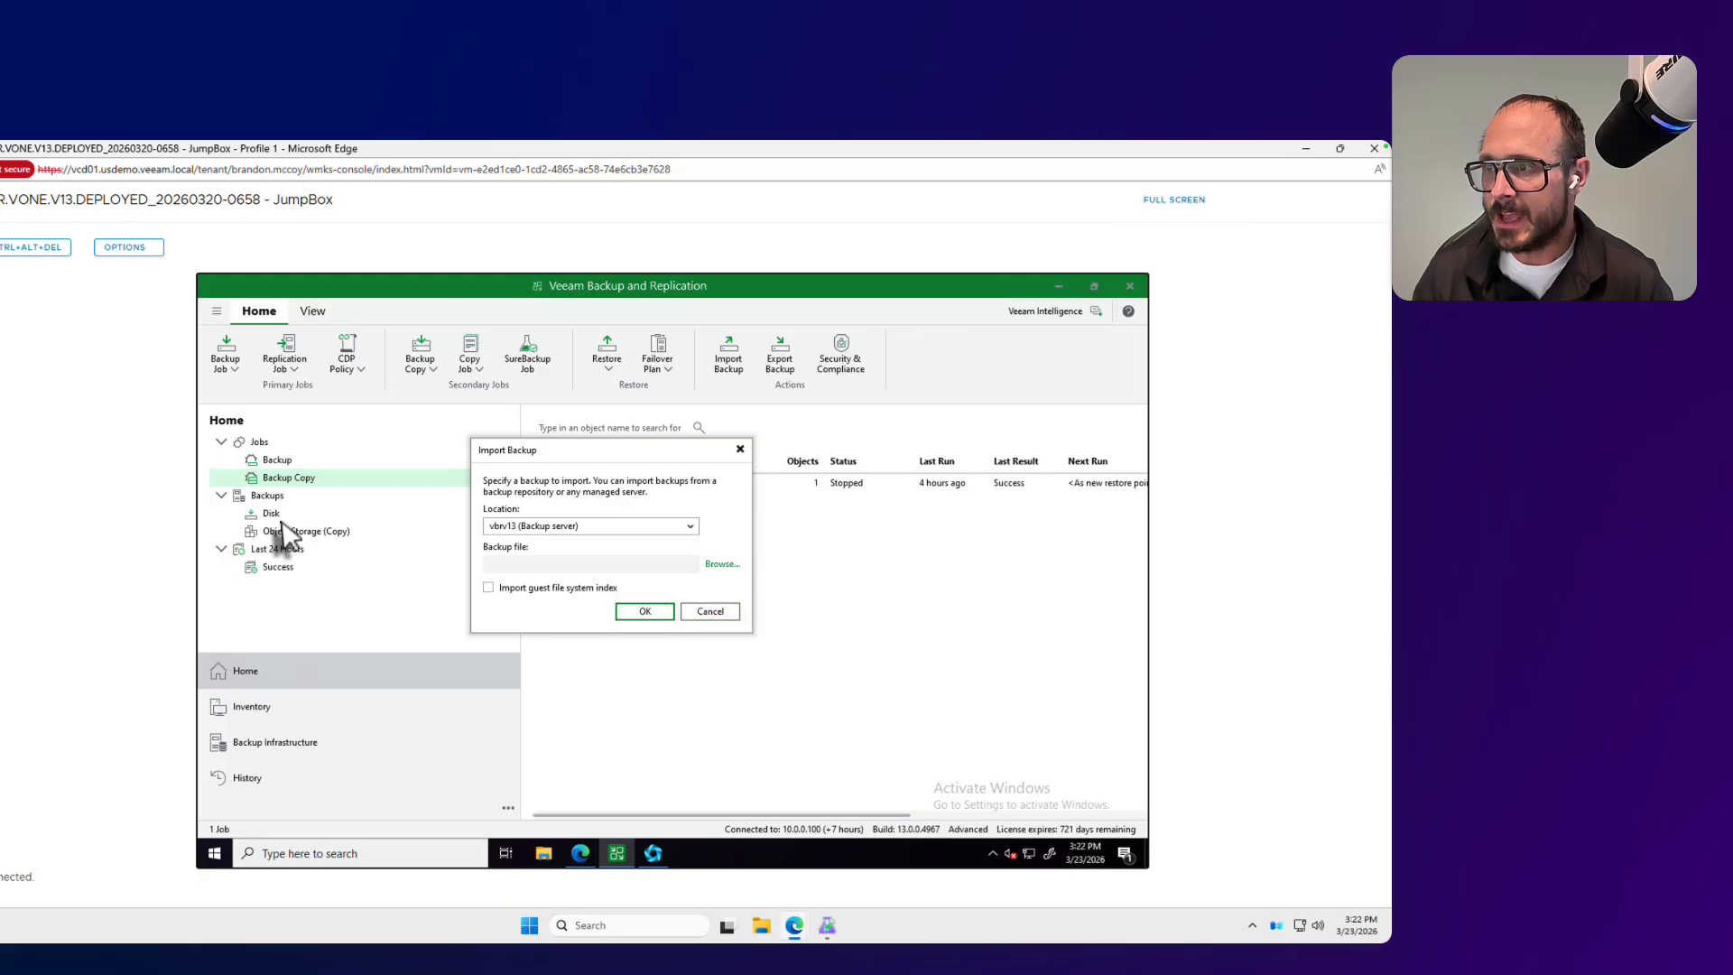
click(708, 612)
click(282, 512)
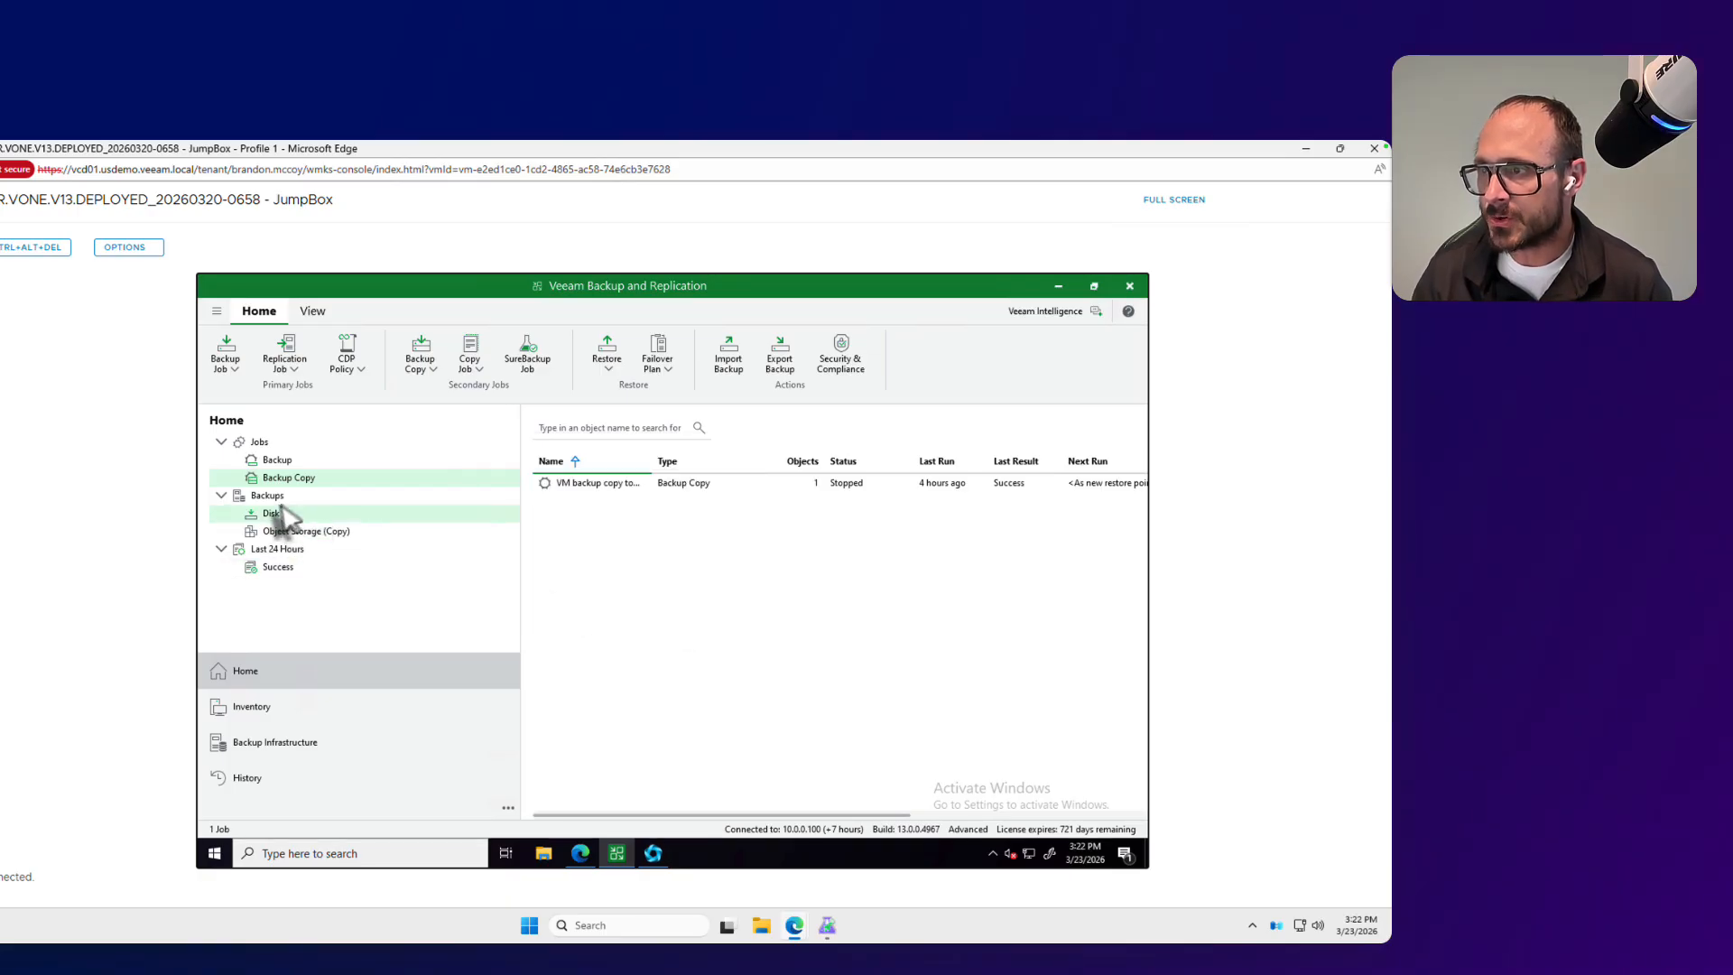
click(277, 502)
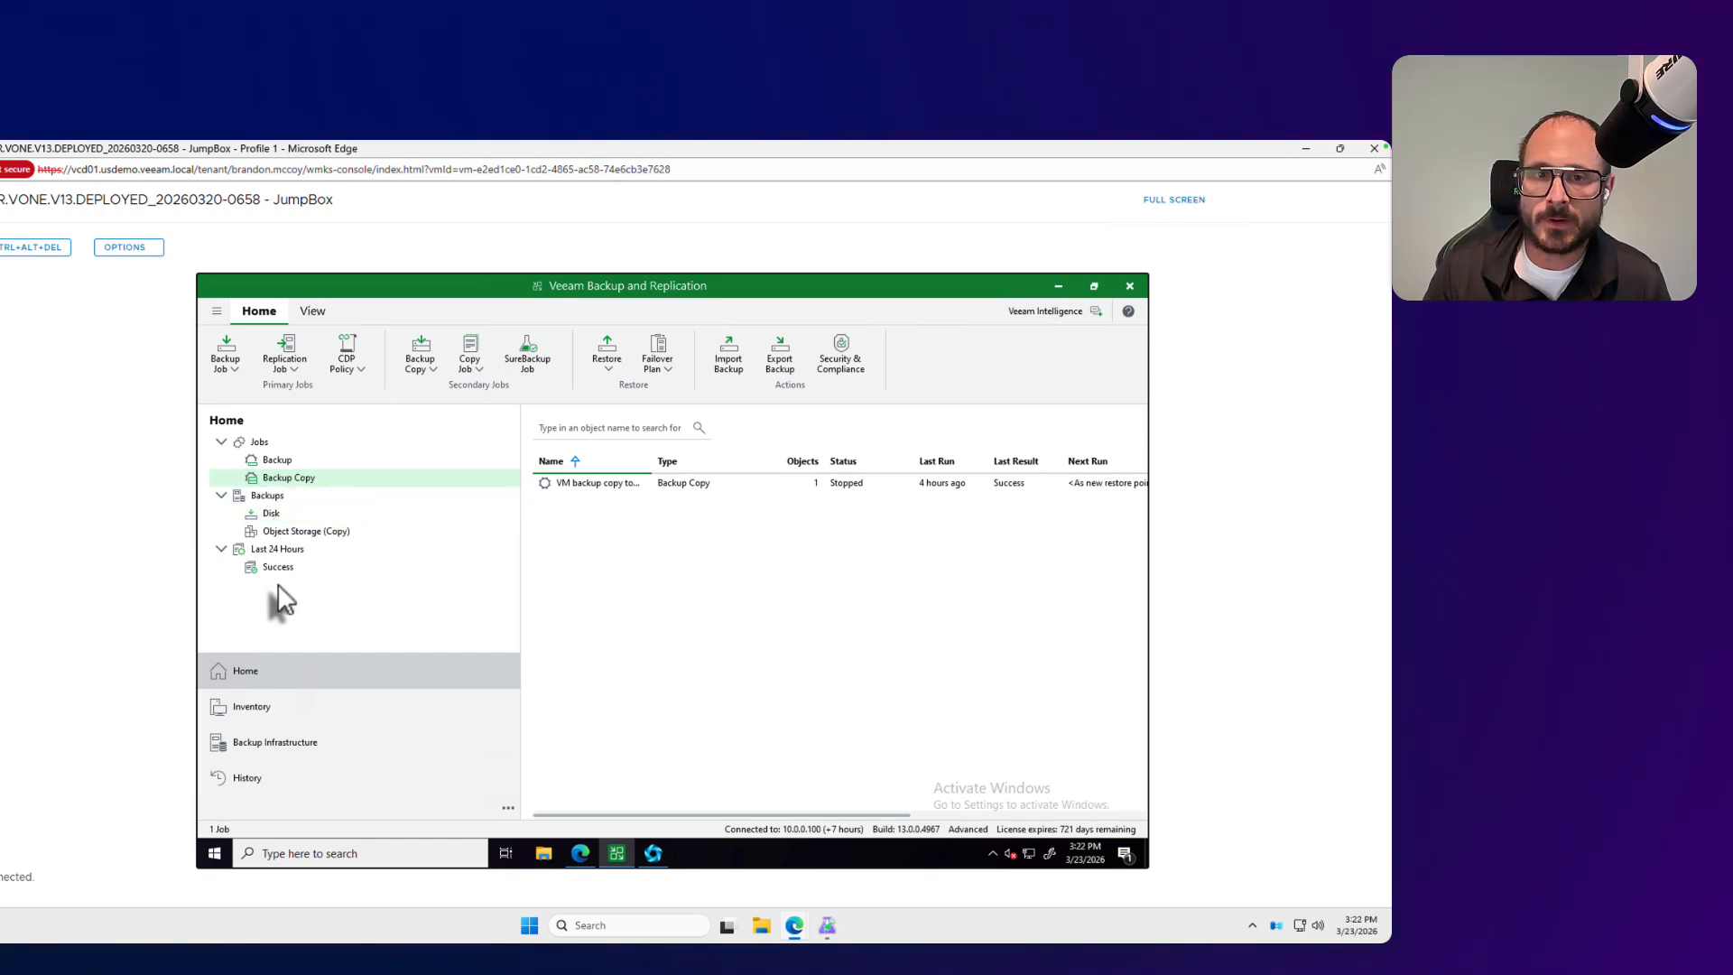
Step: Start a VMware vSphere restore from backup as an entire VM Instant Recovery to Microsoft Azure
click(605, 370)
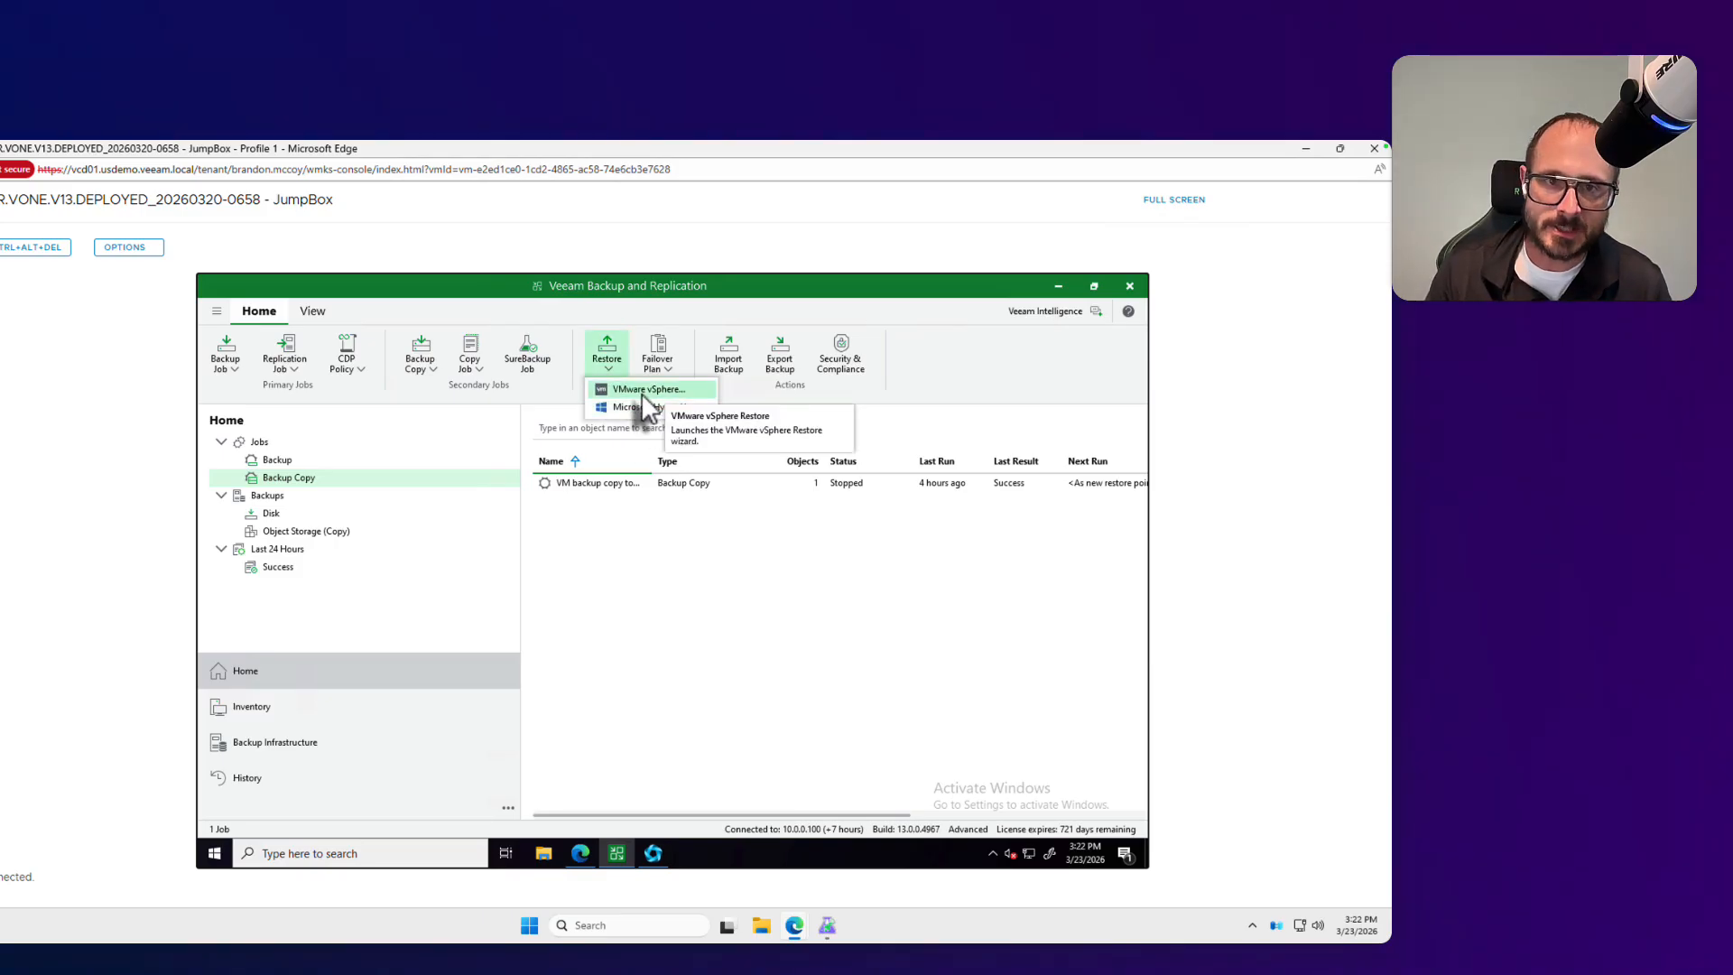
click(642, 390)
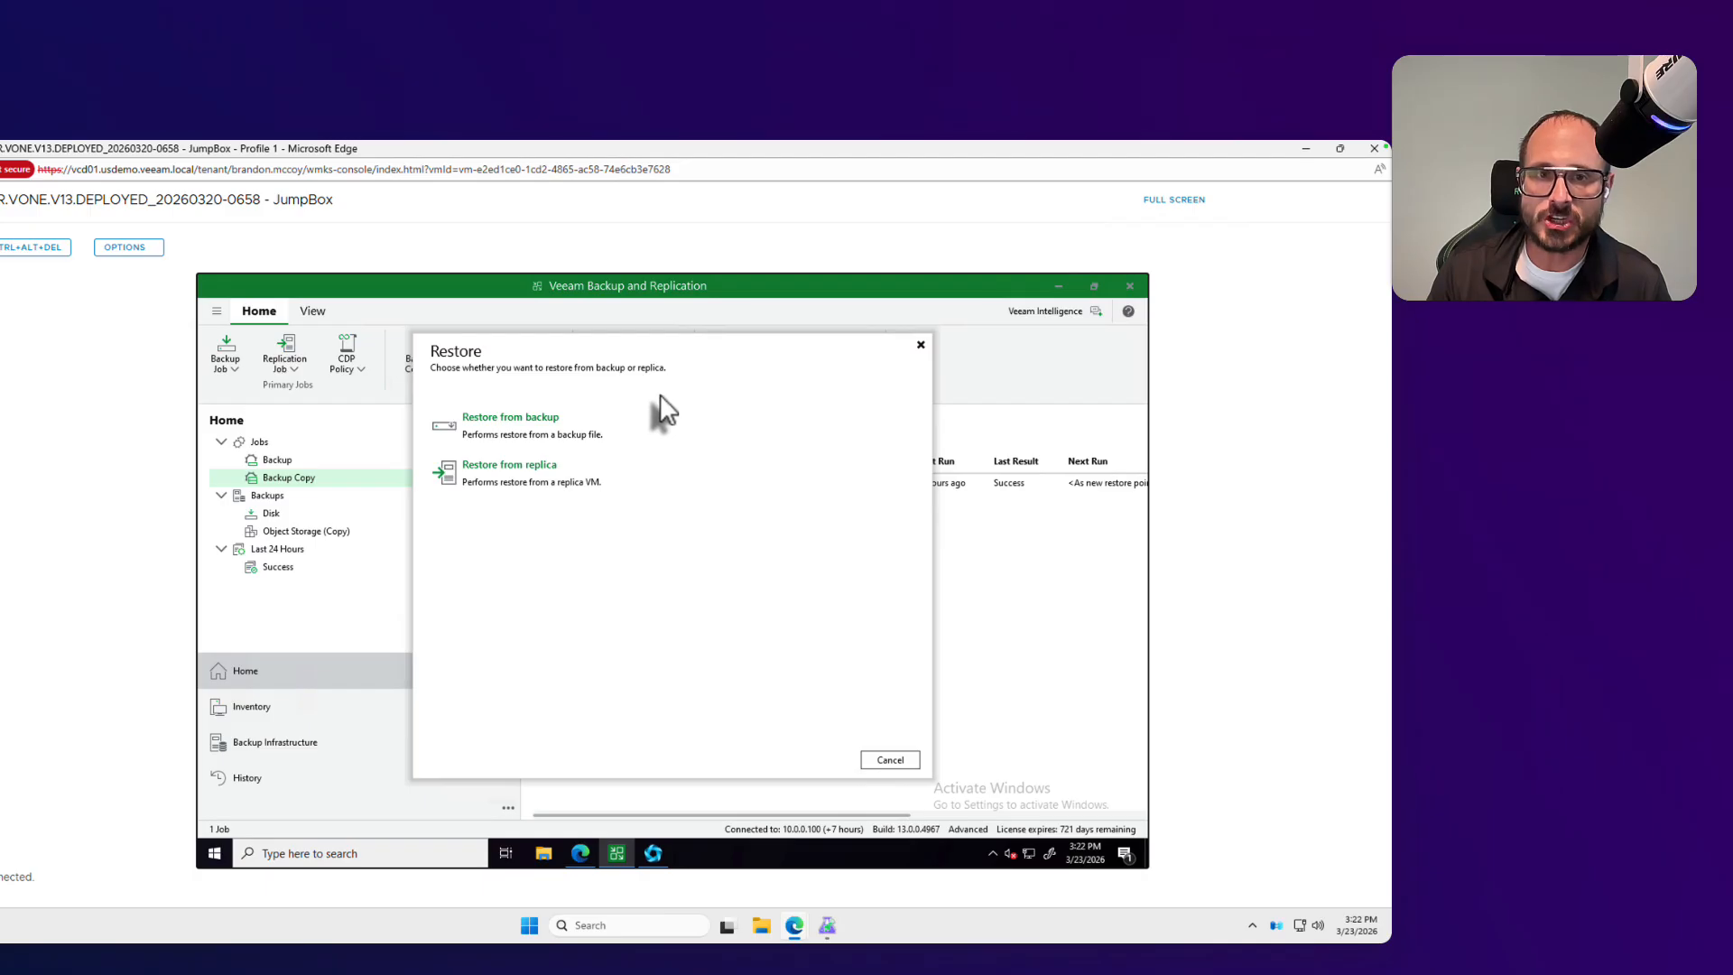
click(514, 432)
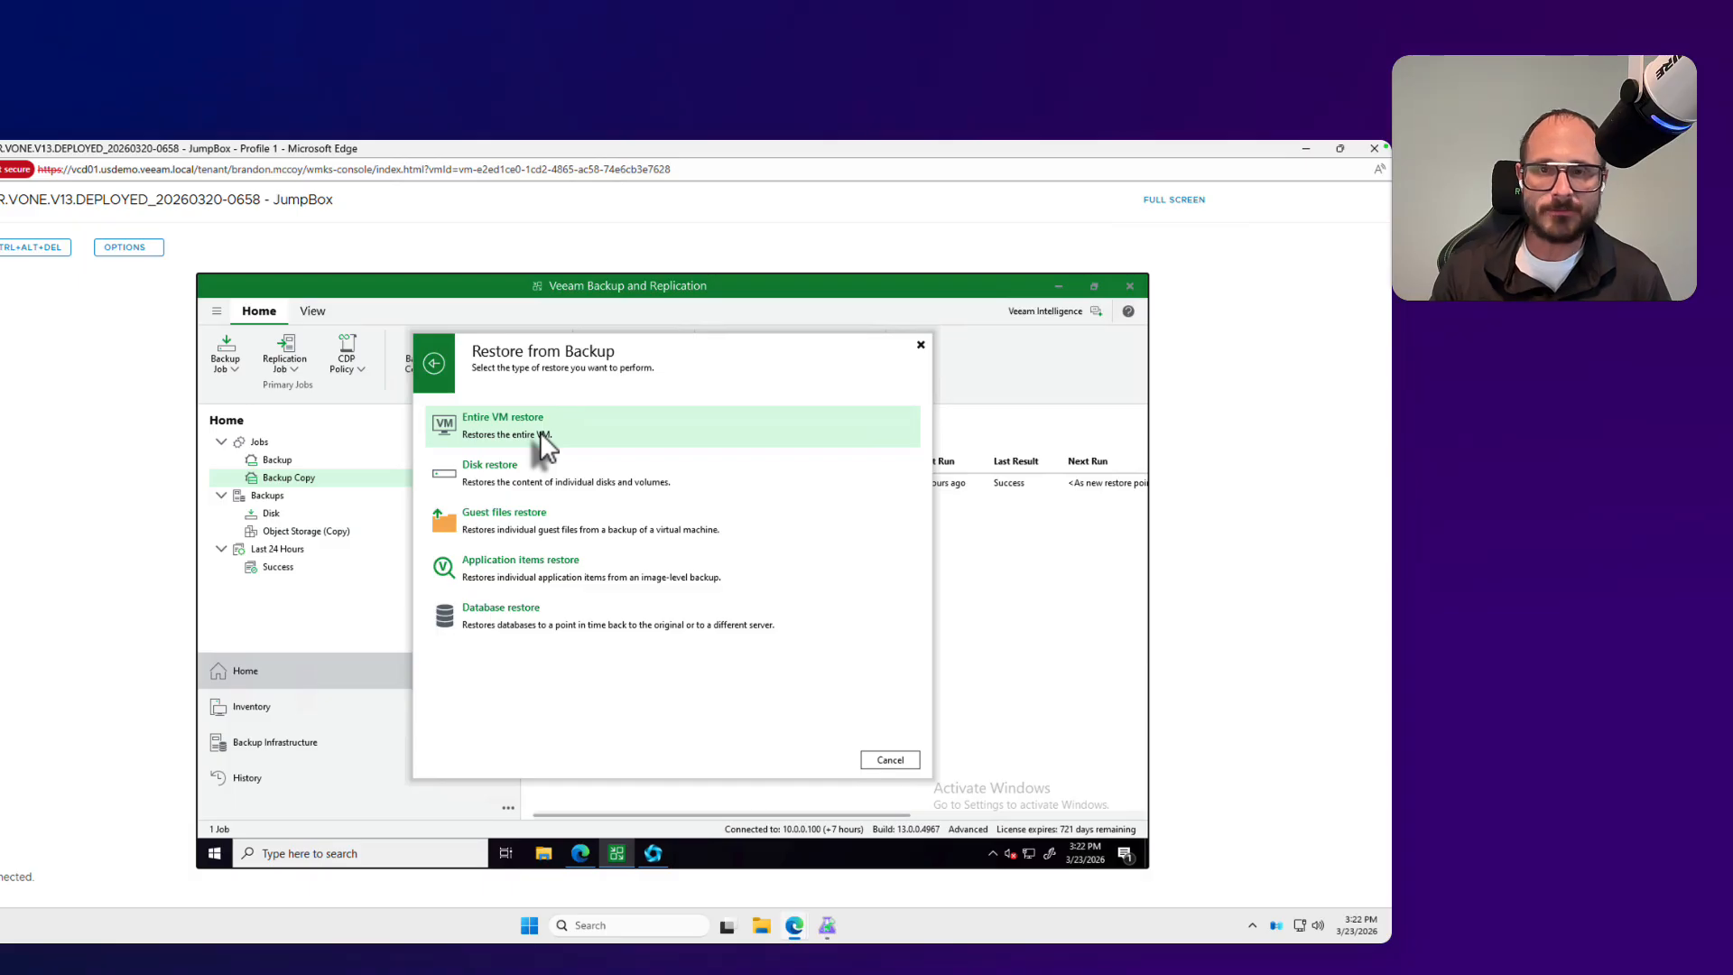
click(540, 432)
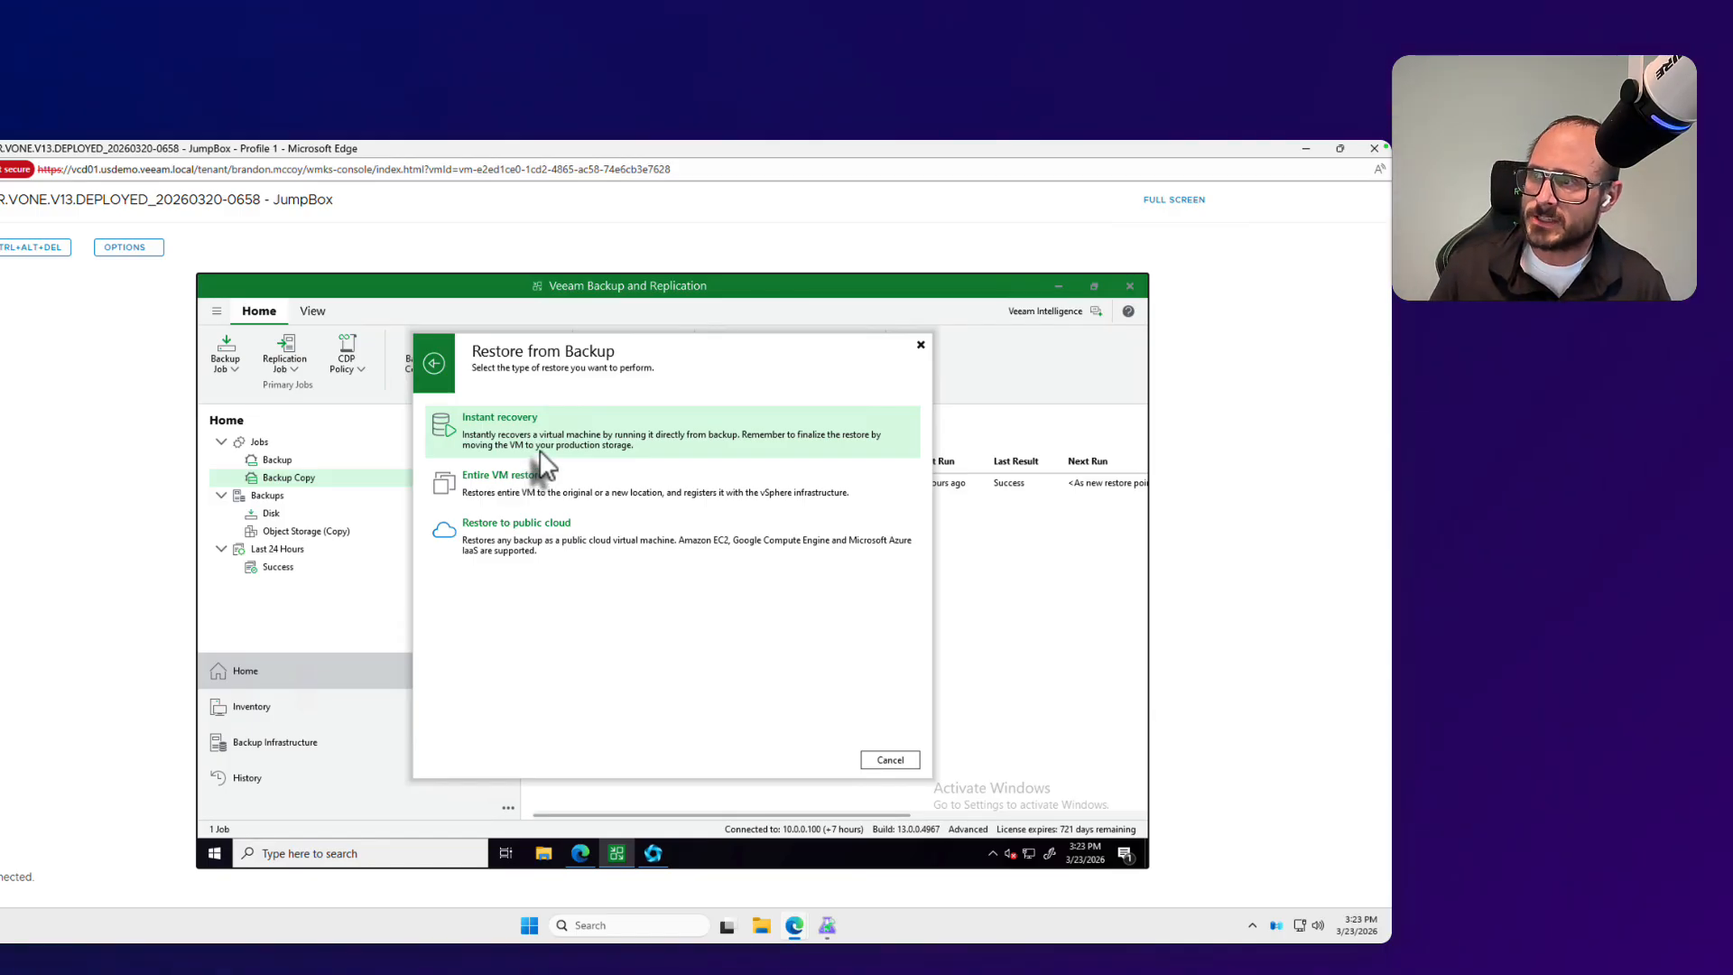
click(542, 449)
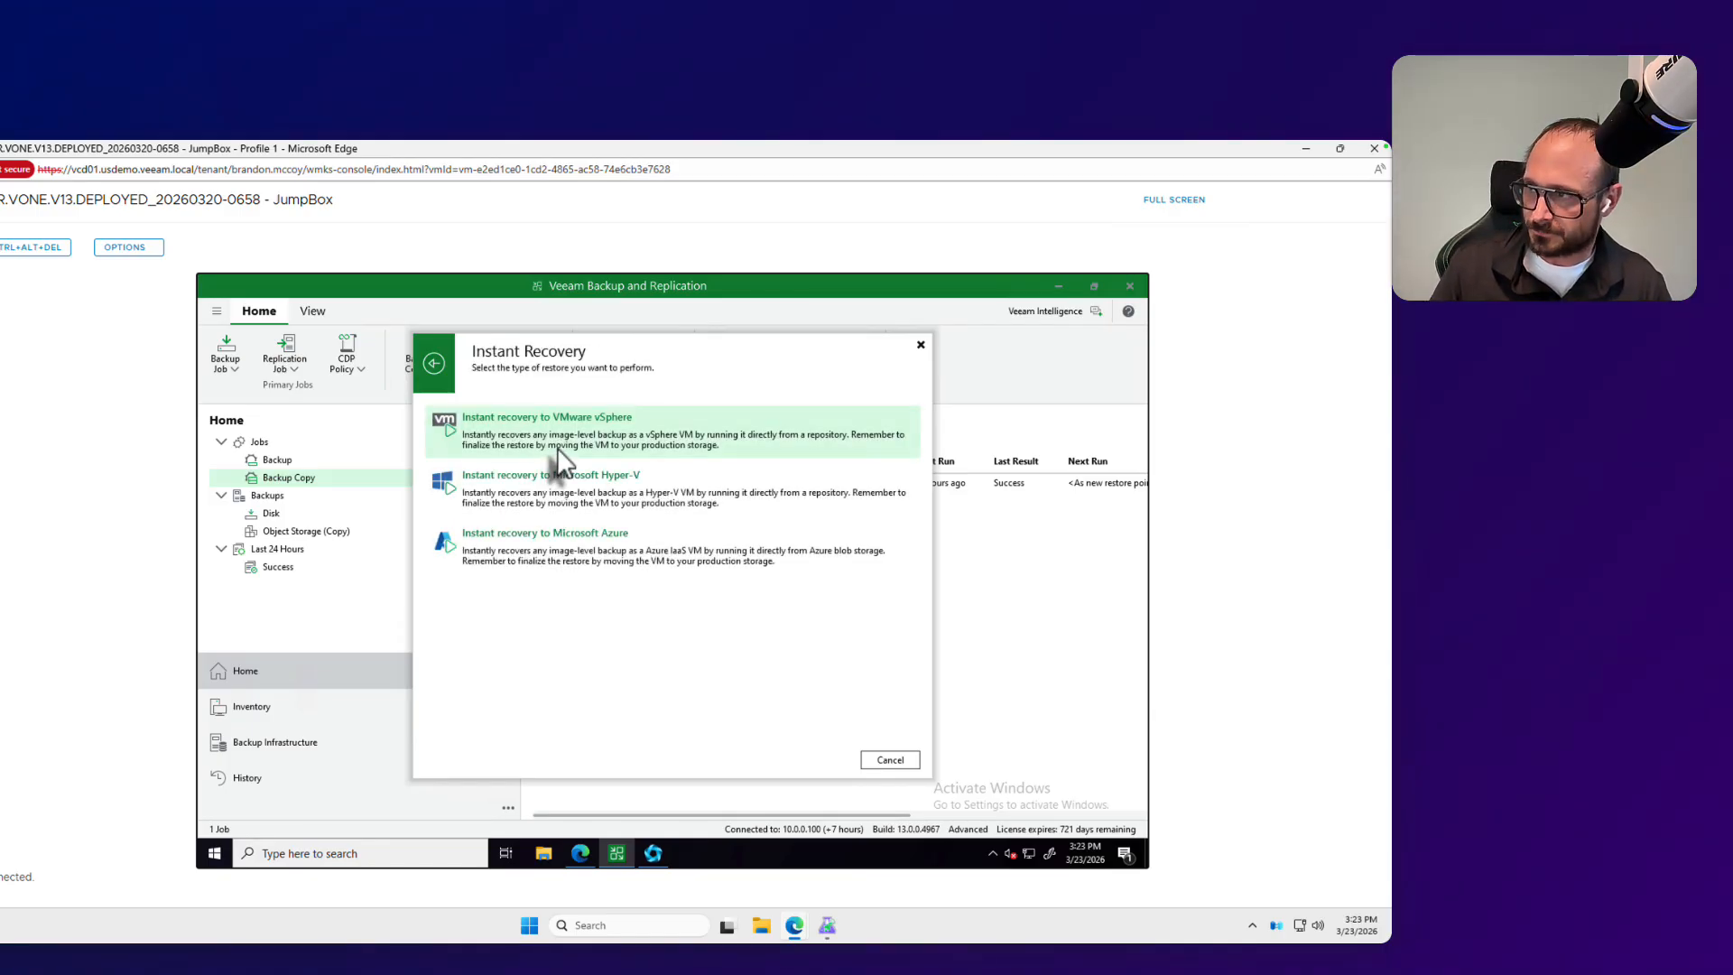
click(516, 547)
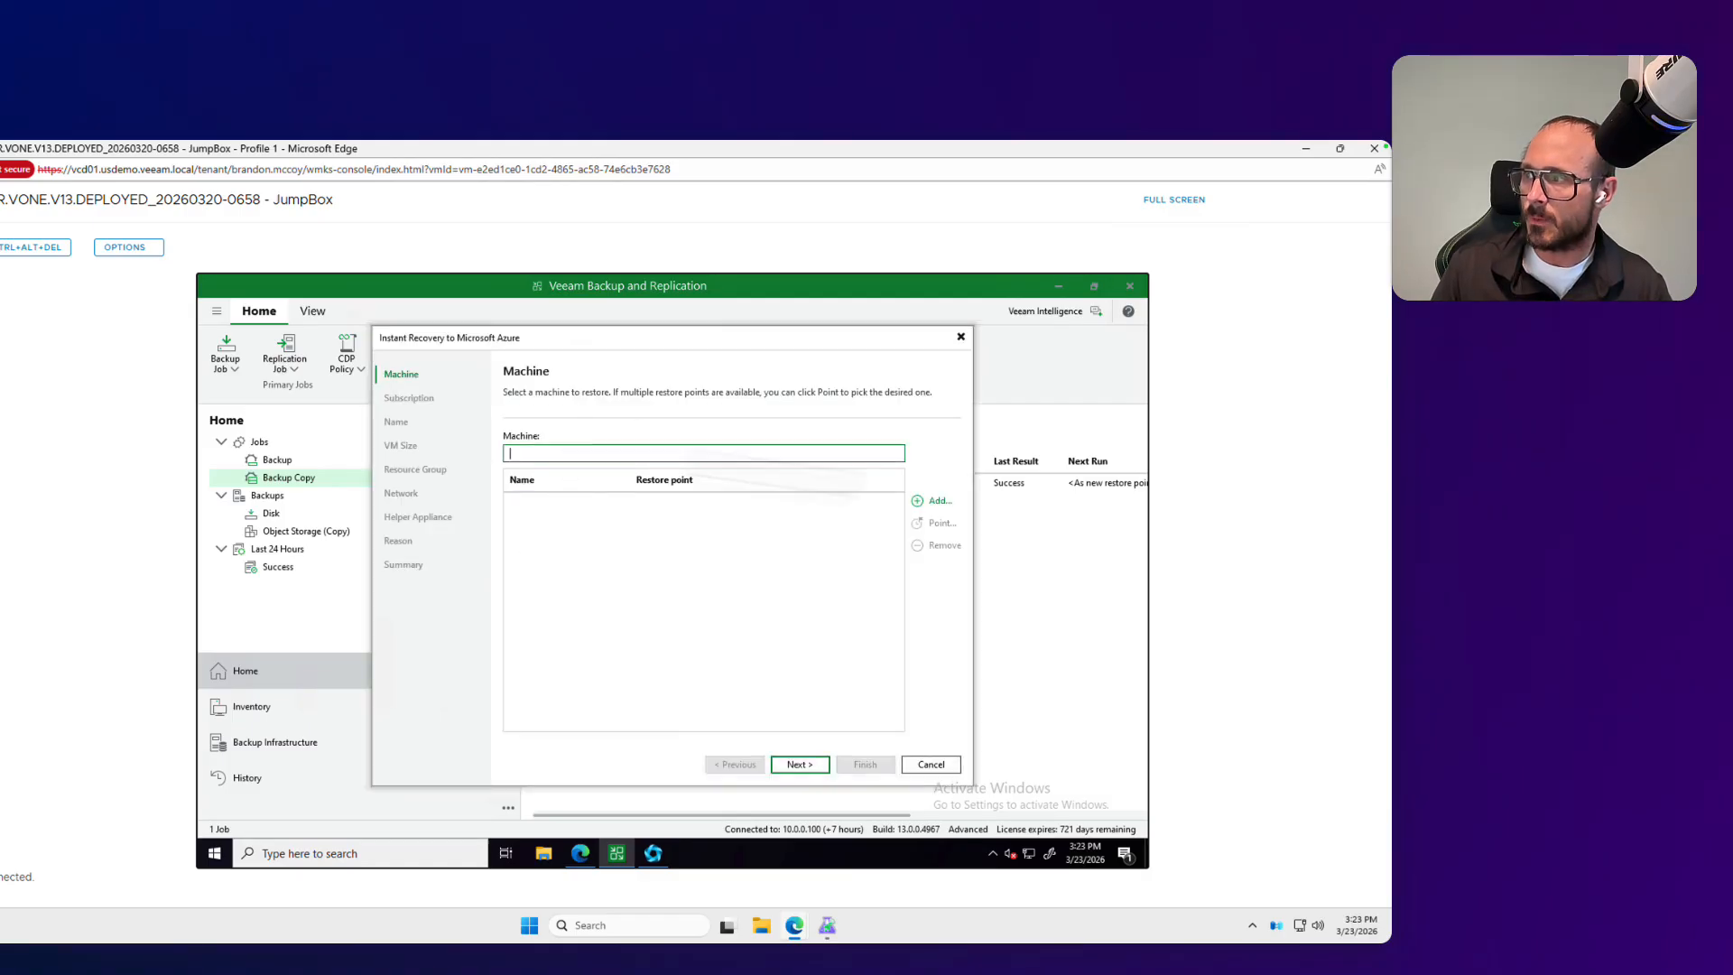
Step: Add Win-01 from the VM backup copy to cloud (Vault) backup as the machine to restore and continue to the subscription settings
click(936, 502)
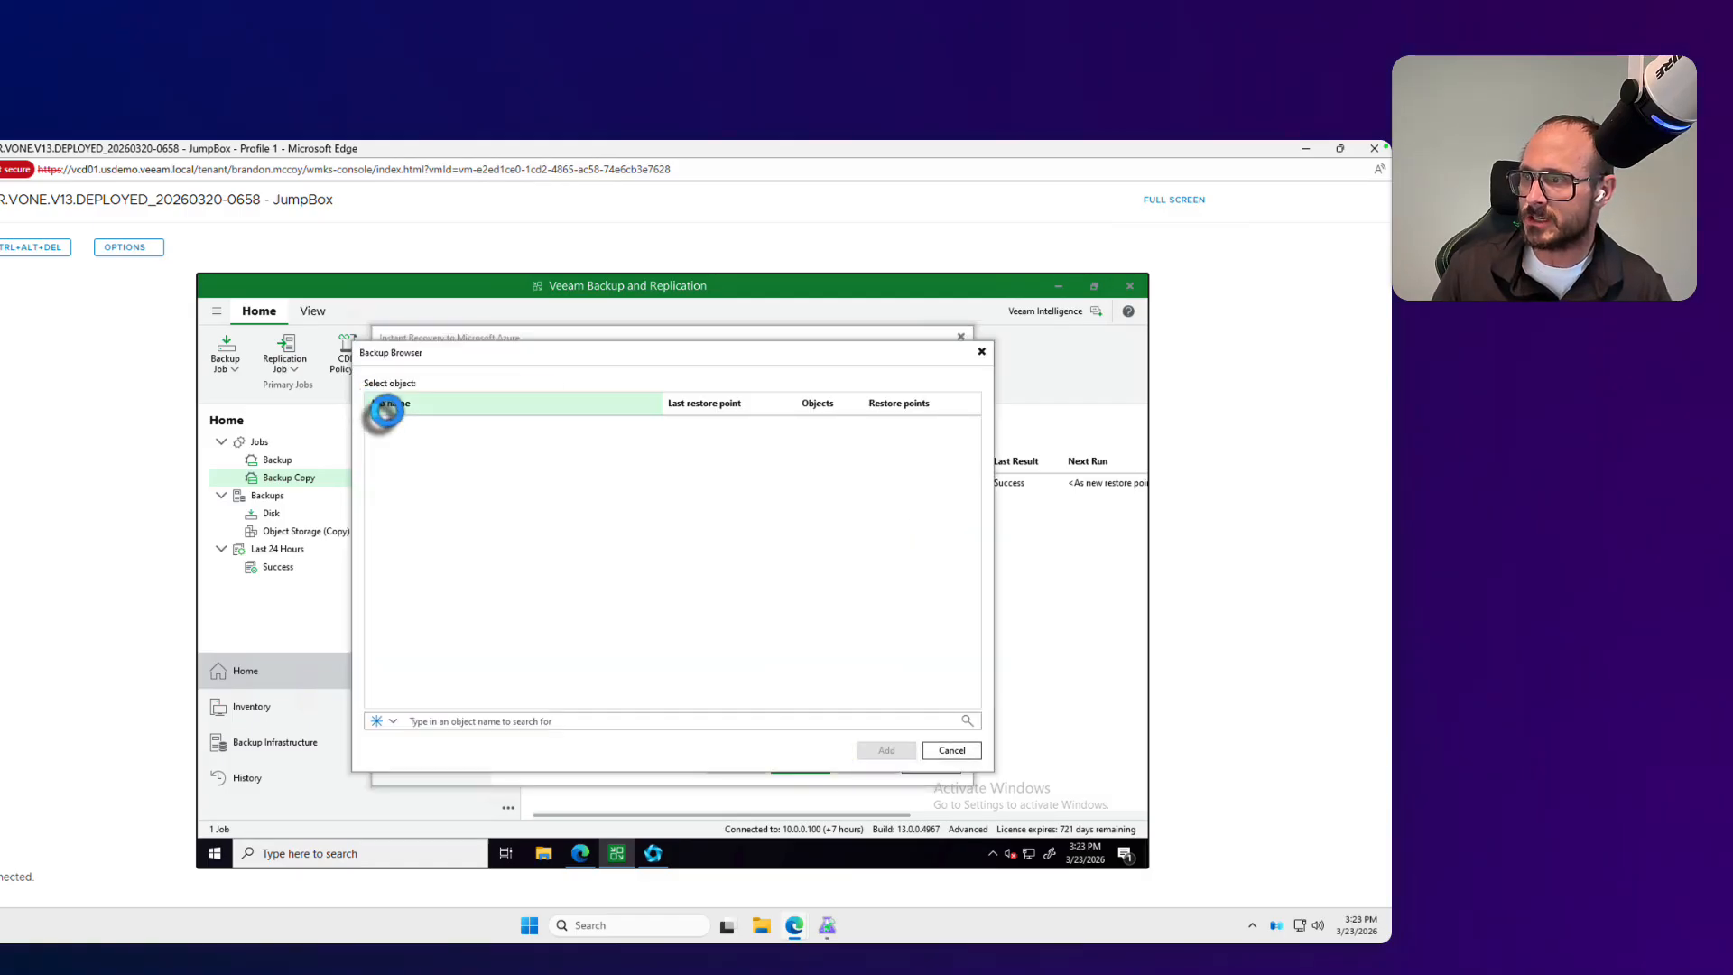
click(373, 427)
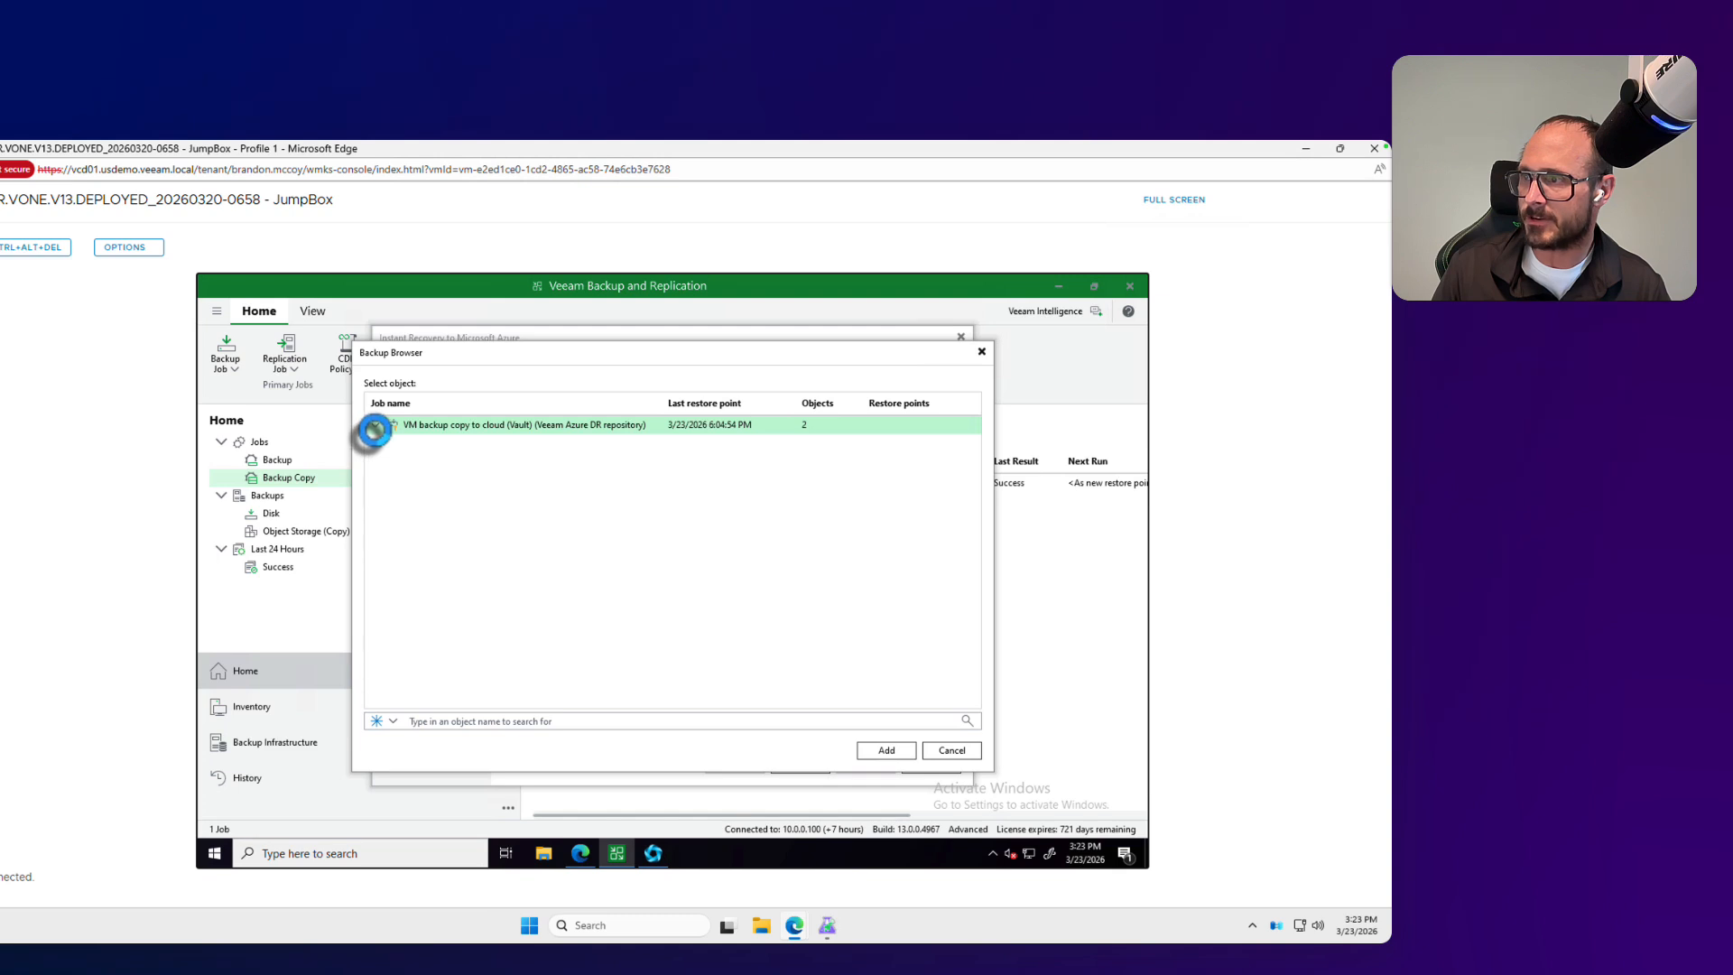
click(375, 426)
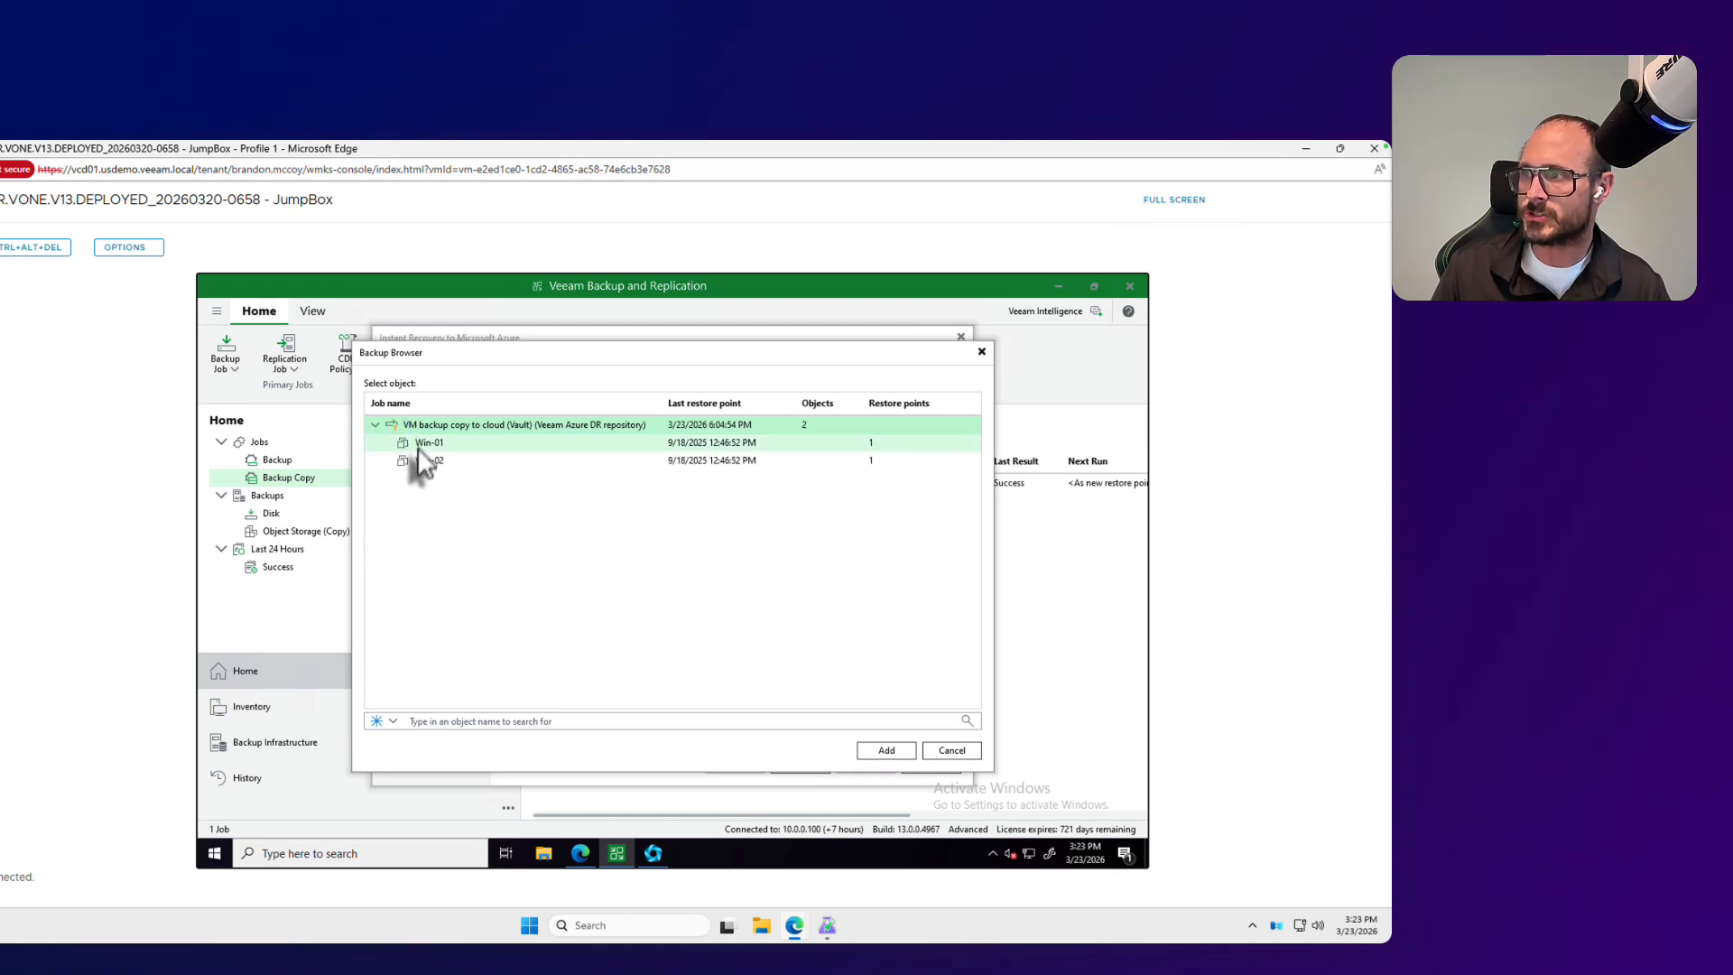
click(420, 444)
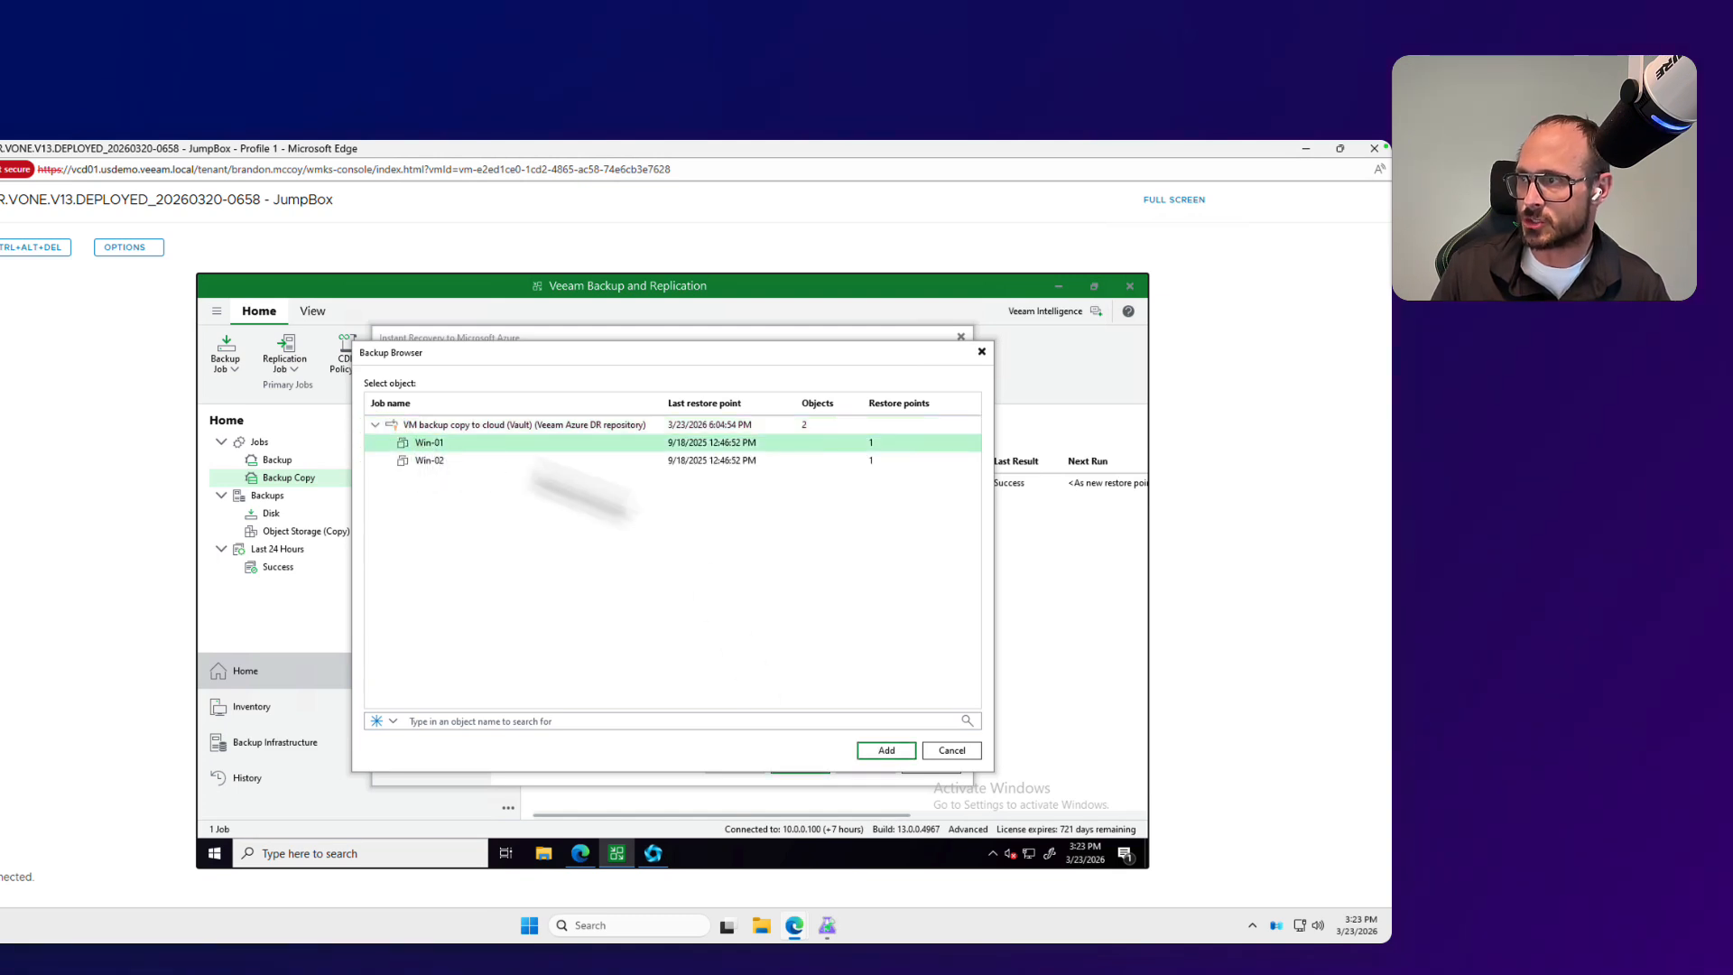
click(880, 750)
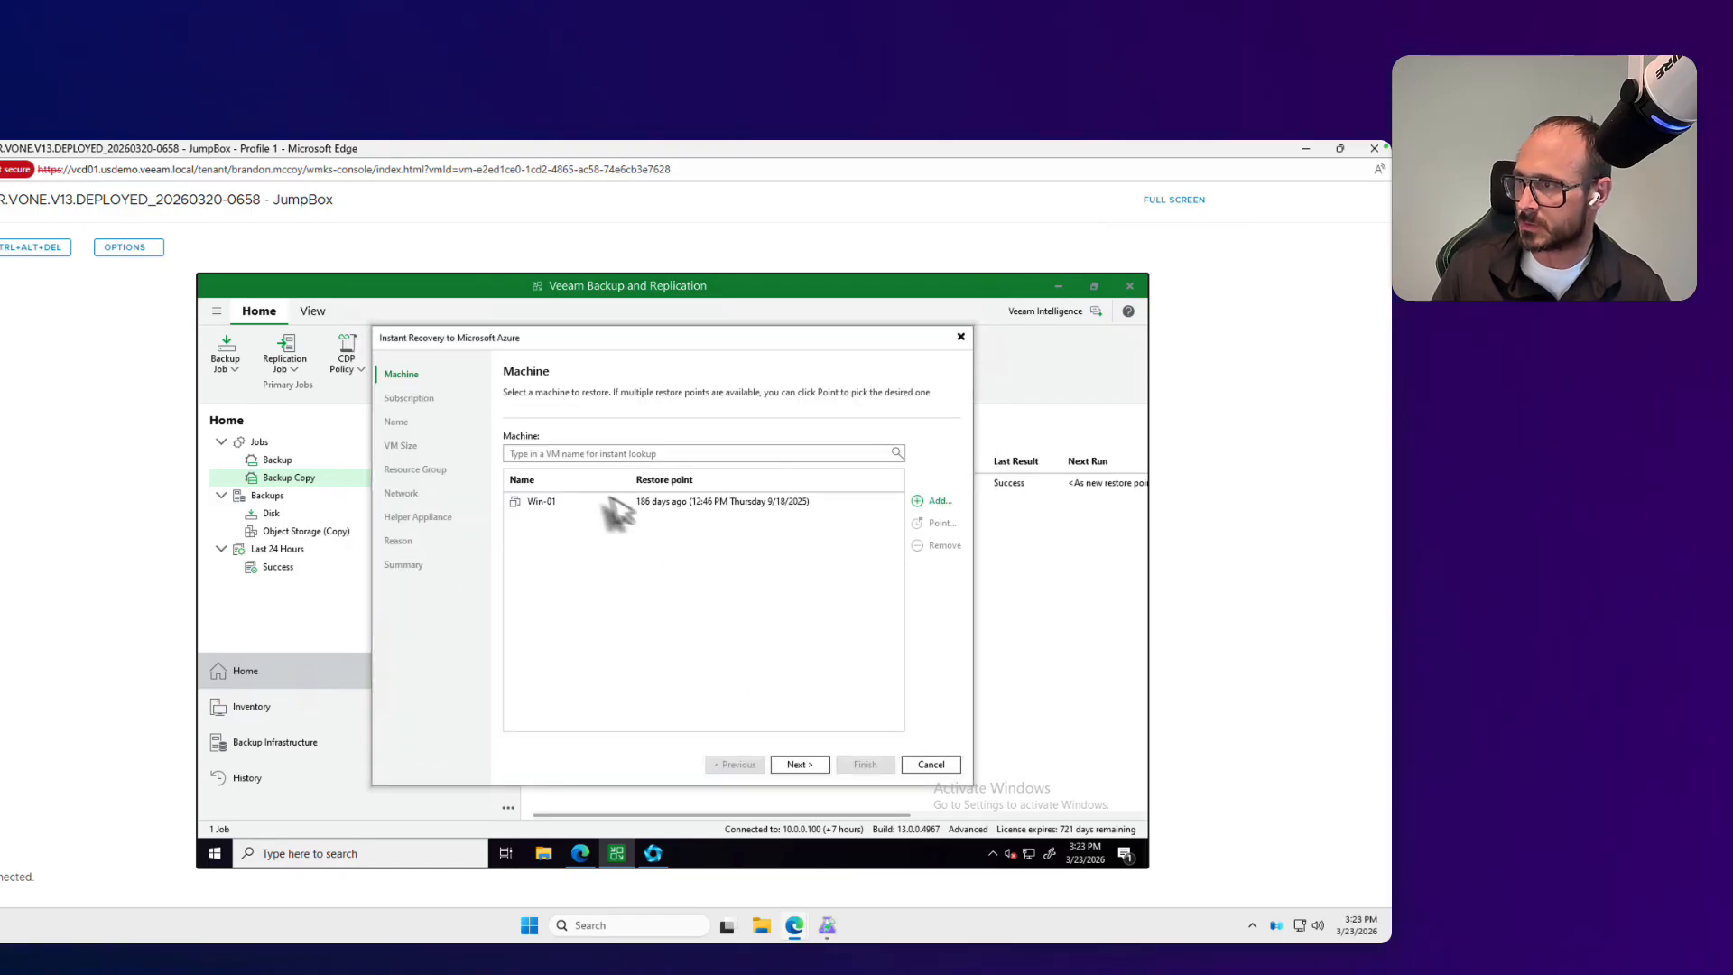
click(798, 764)
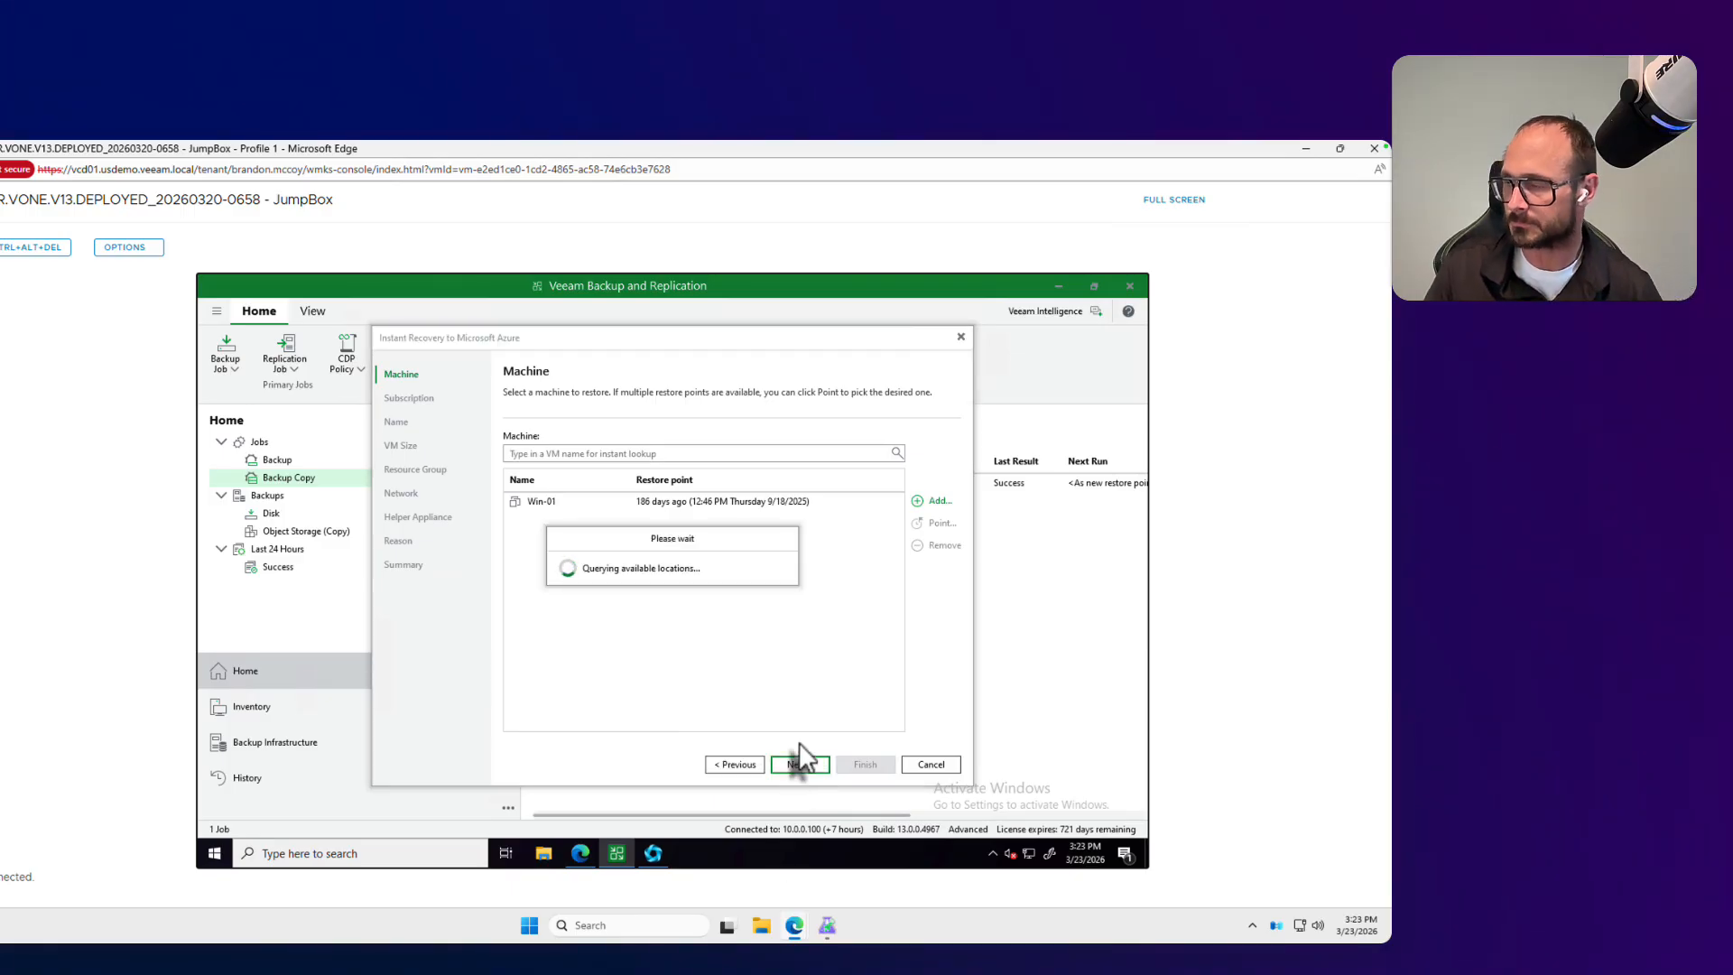
Step: Choose the Visual Studio Professional Subscription with the East US 2 location, and accept win-01 as the restored VM's name
click(690, 453)
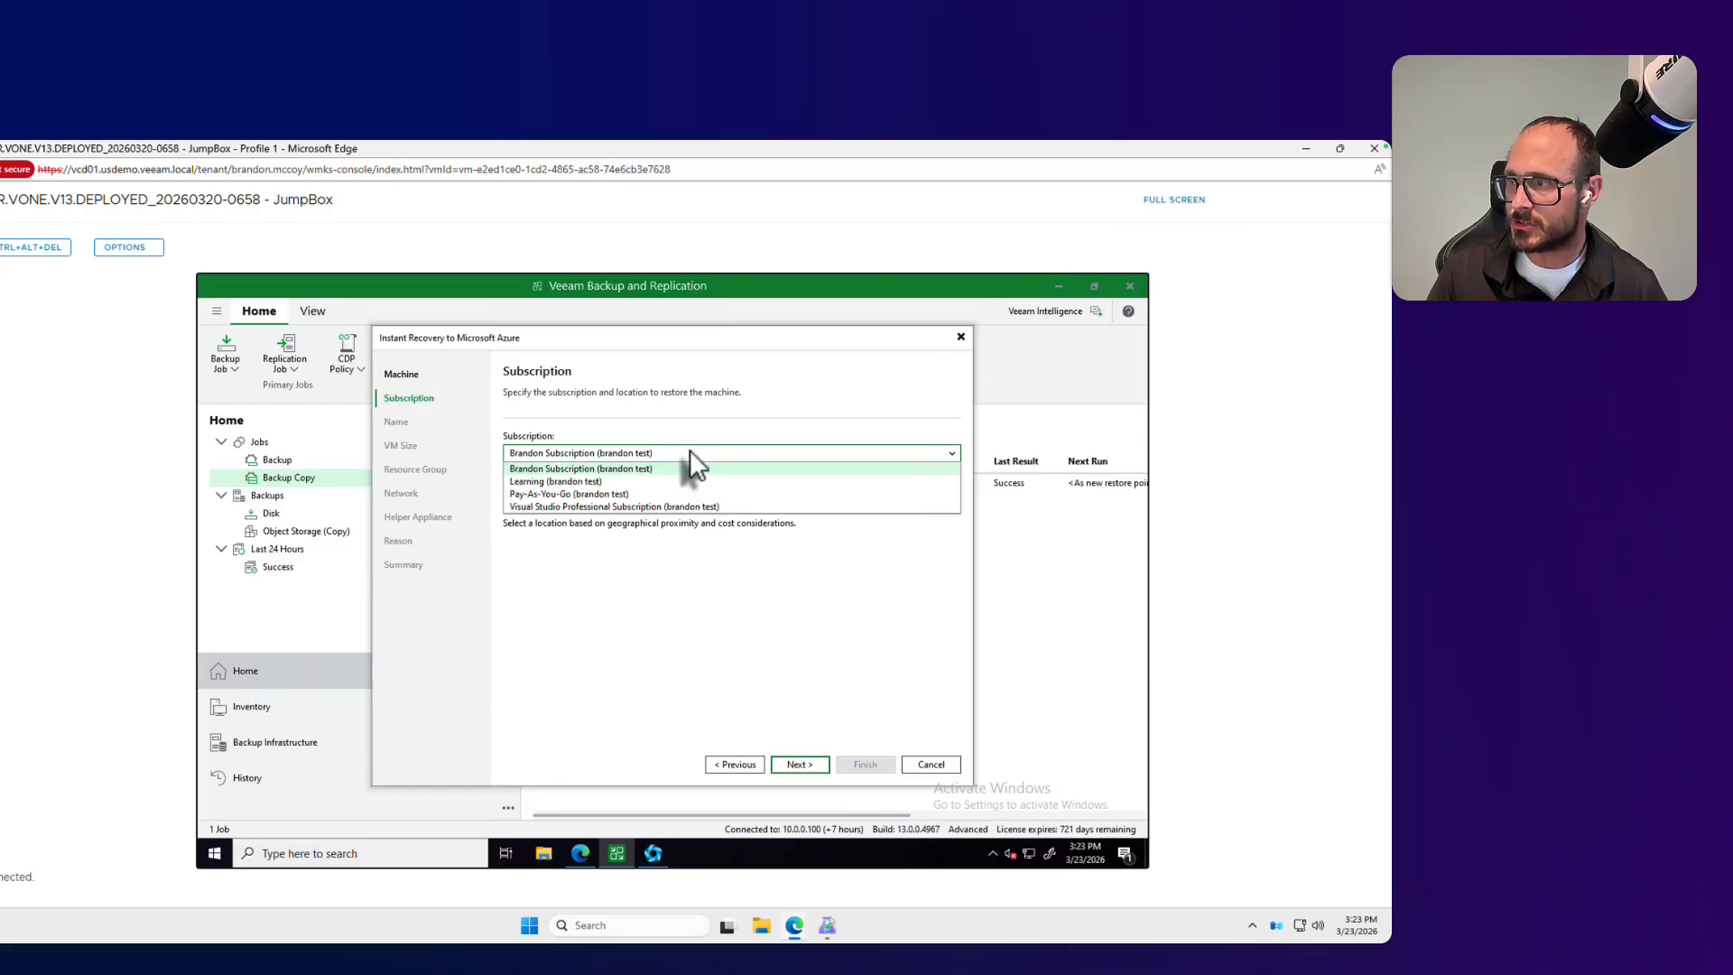
click(593, 508)
click(577, 506)
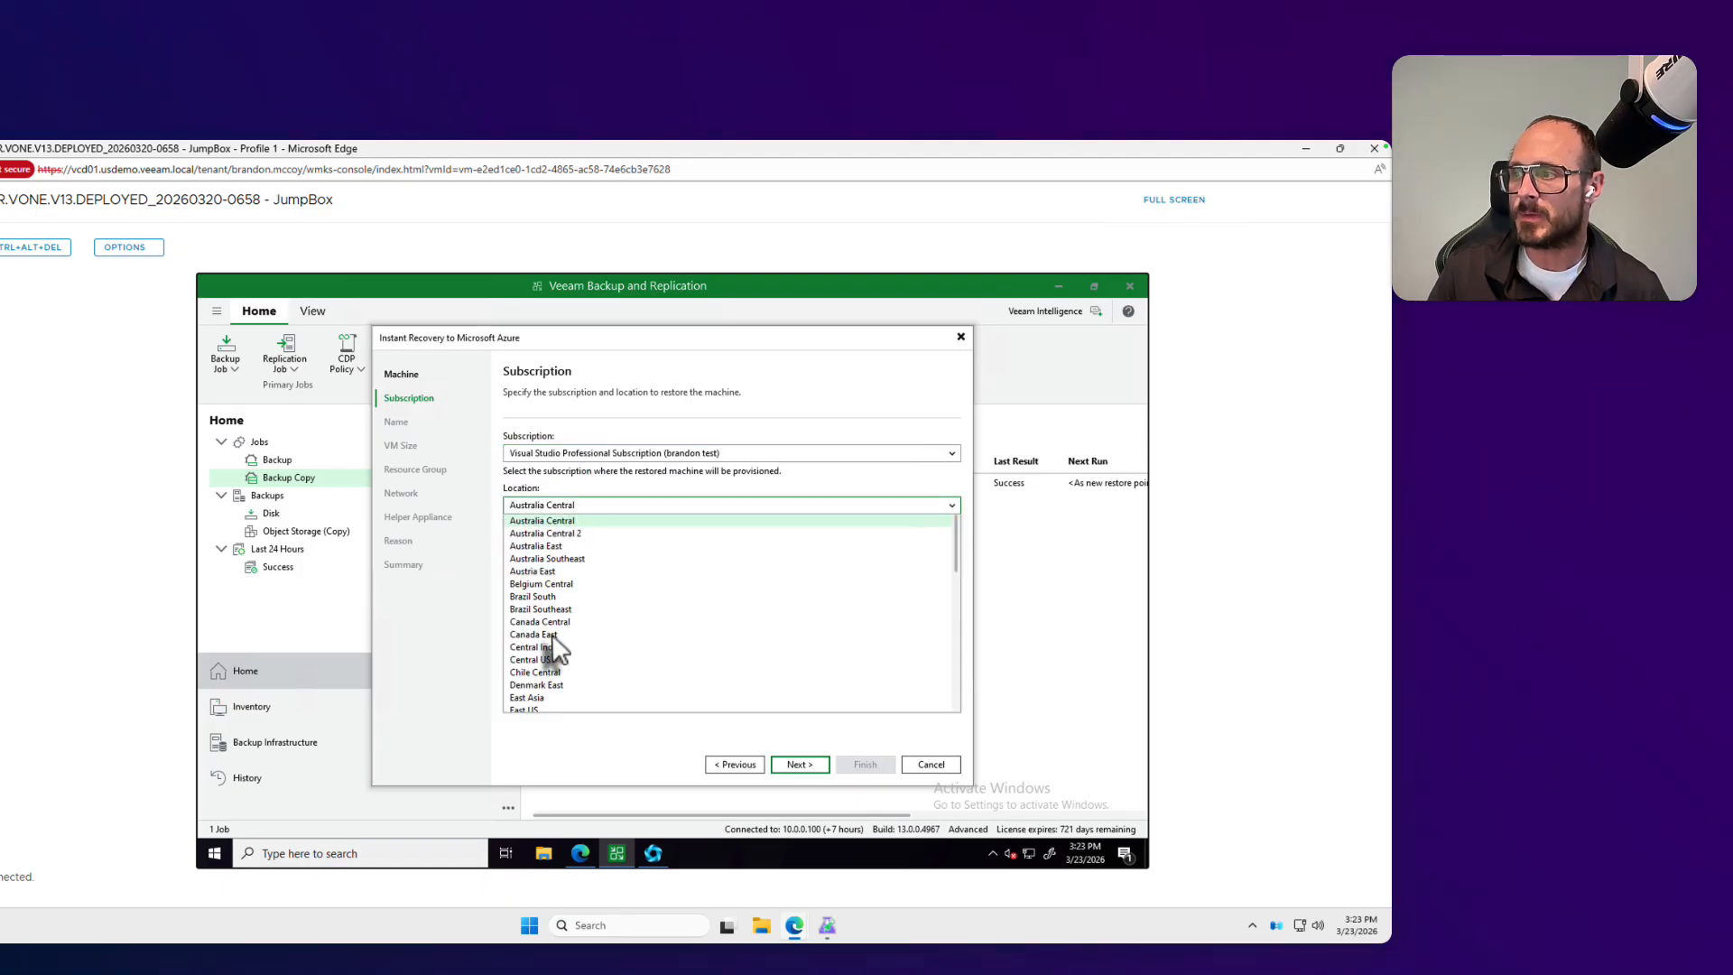
scroll(555, 646, down, 3)
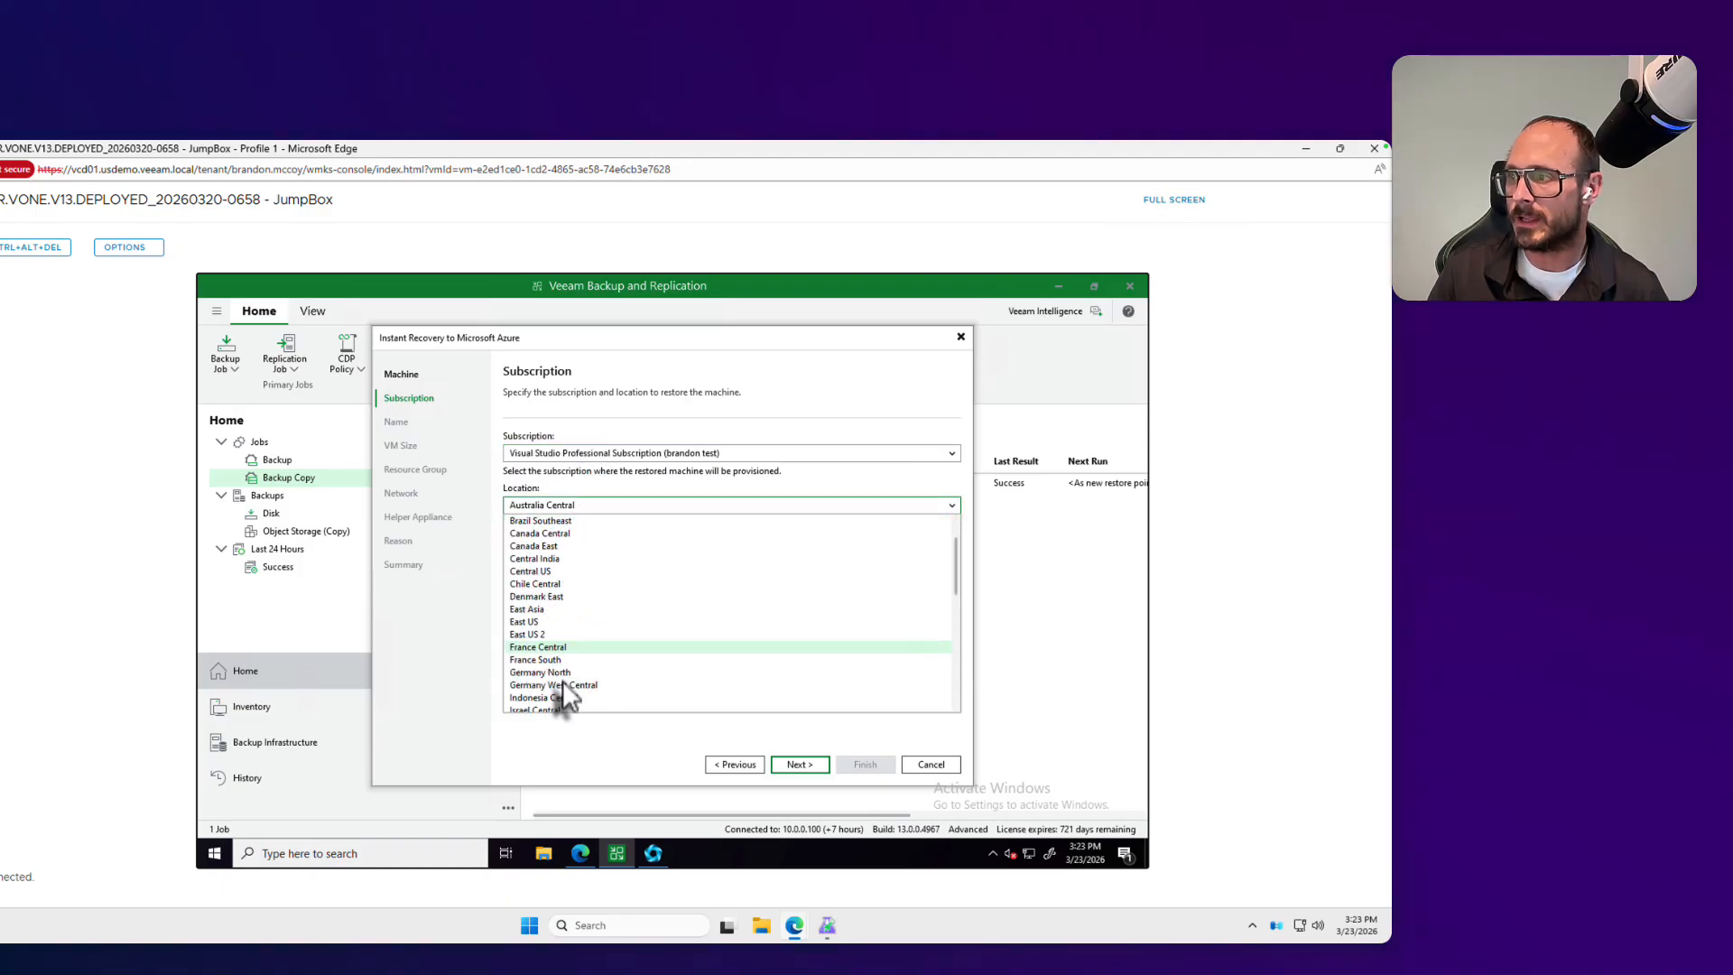
click(542, 636)
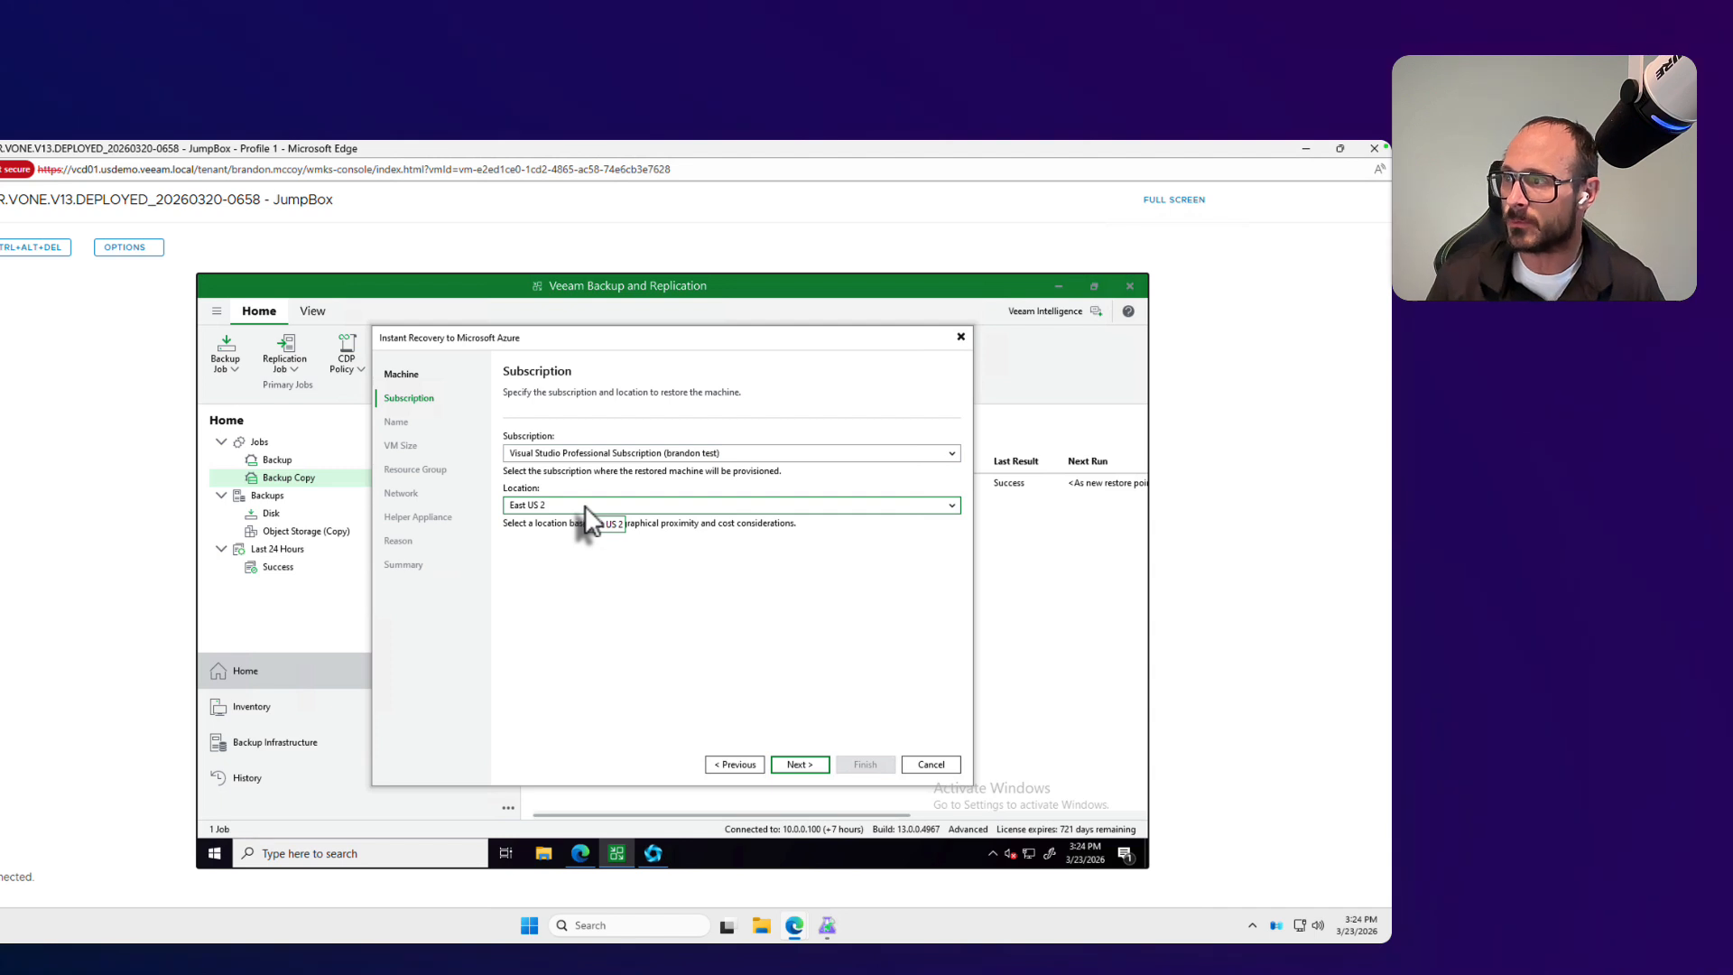
click(807, 766)
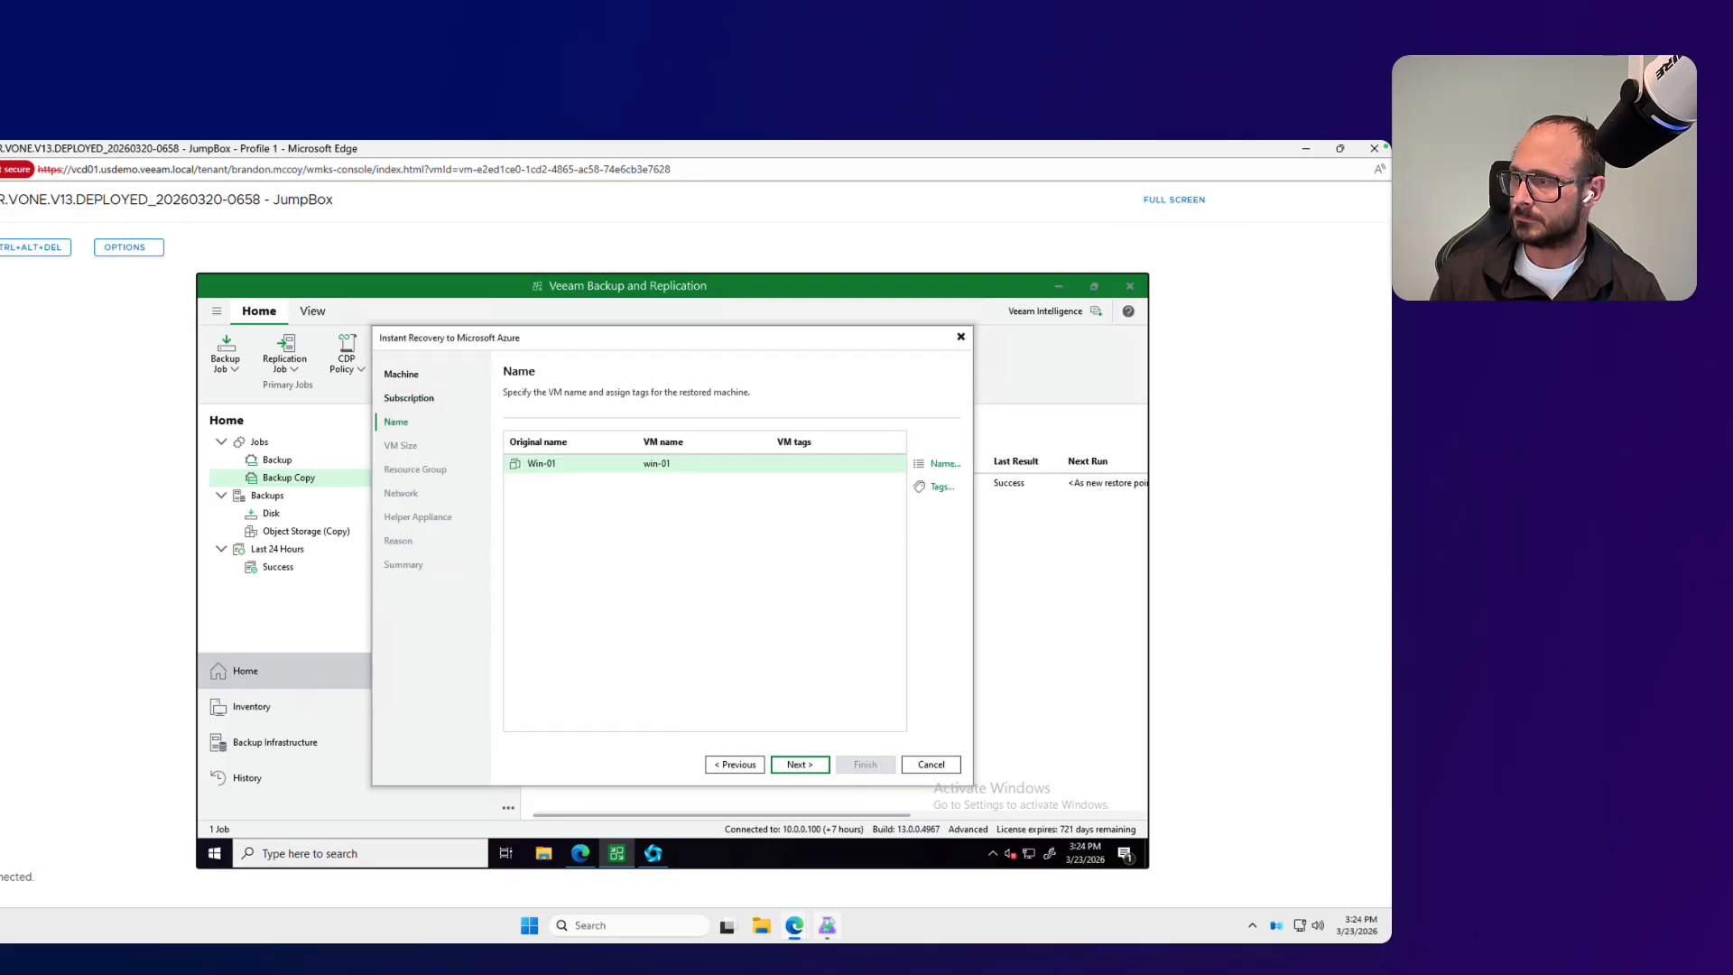
click(806, 764)
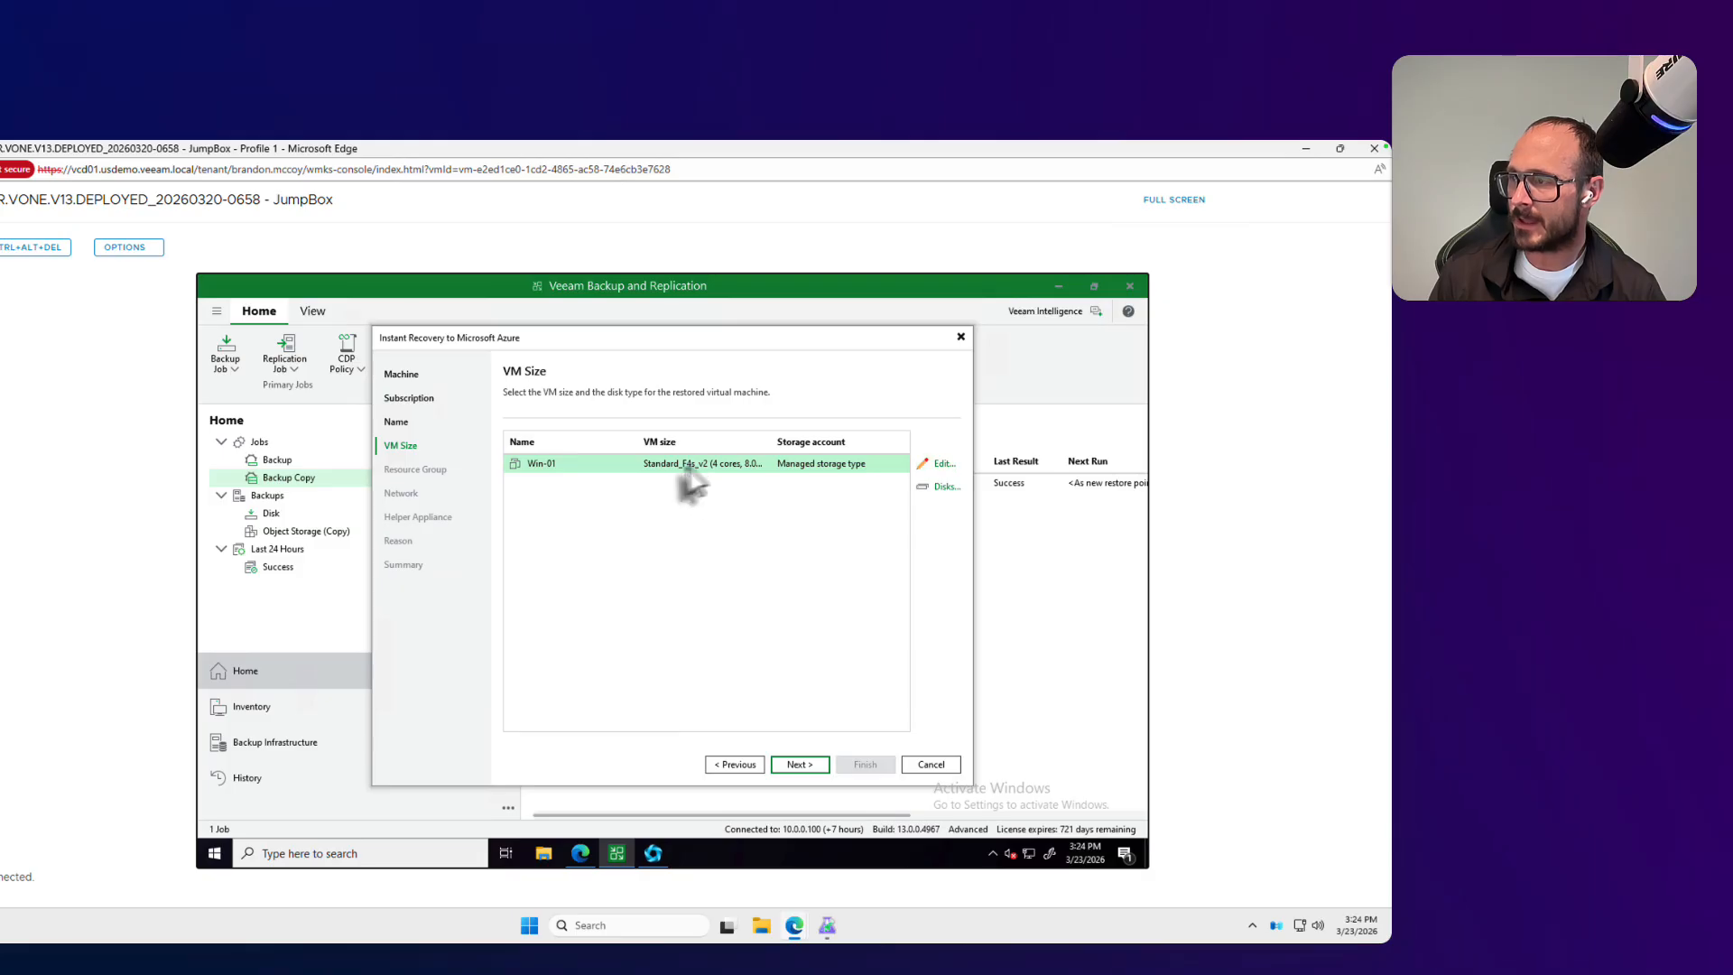
Step: Select Standard_F4s_v2 (4 cores, 8.00 GB memory) as the VM size for Win-01 and confirm it
click(941, 464)
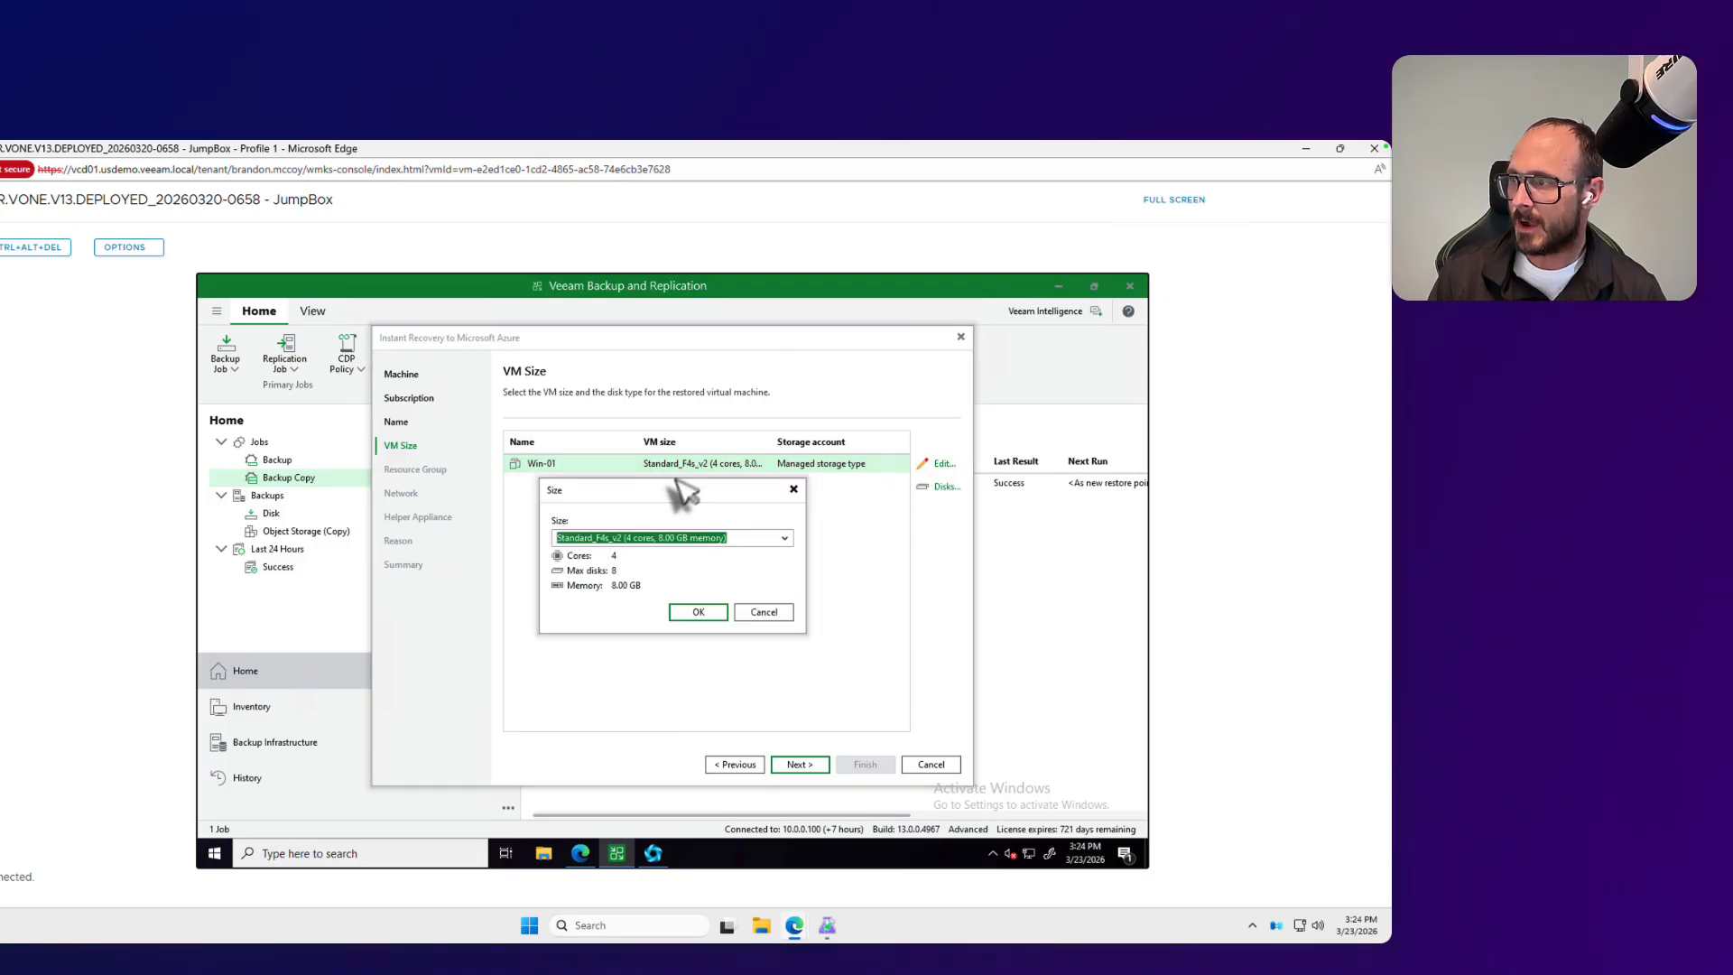
click(784, 540)
click(785, 540)
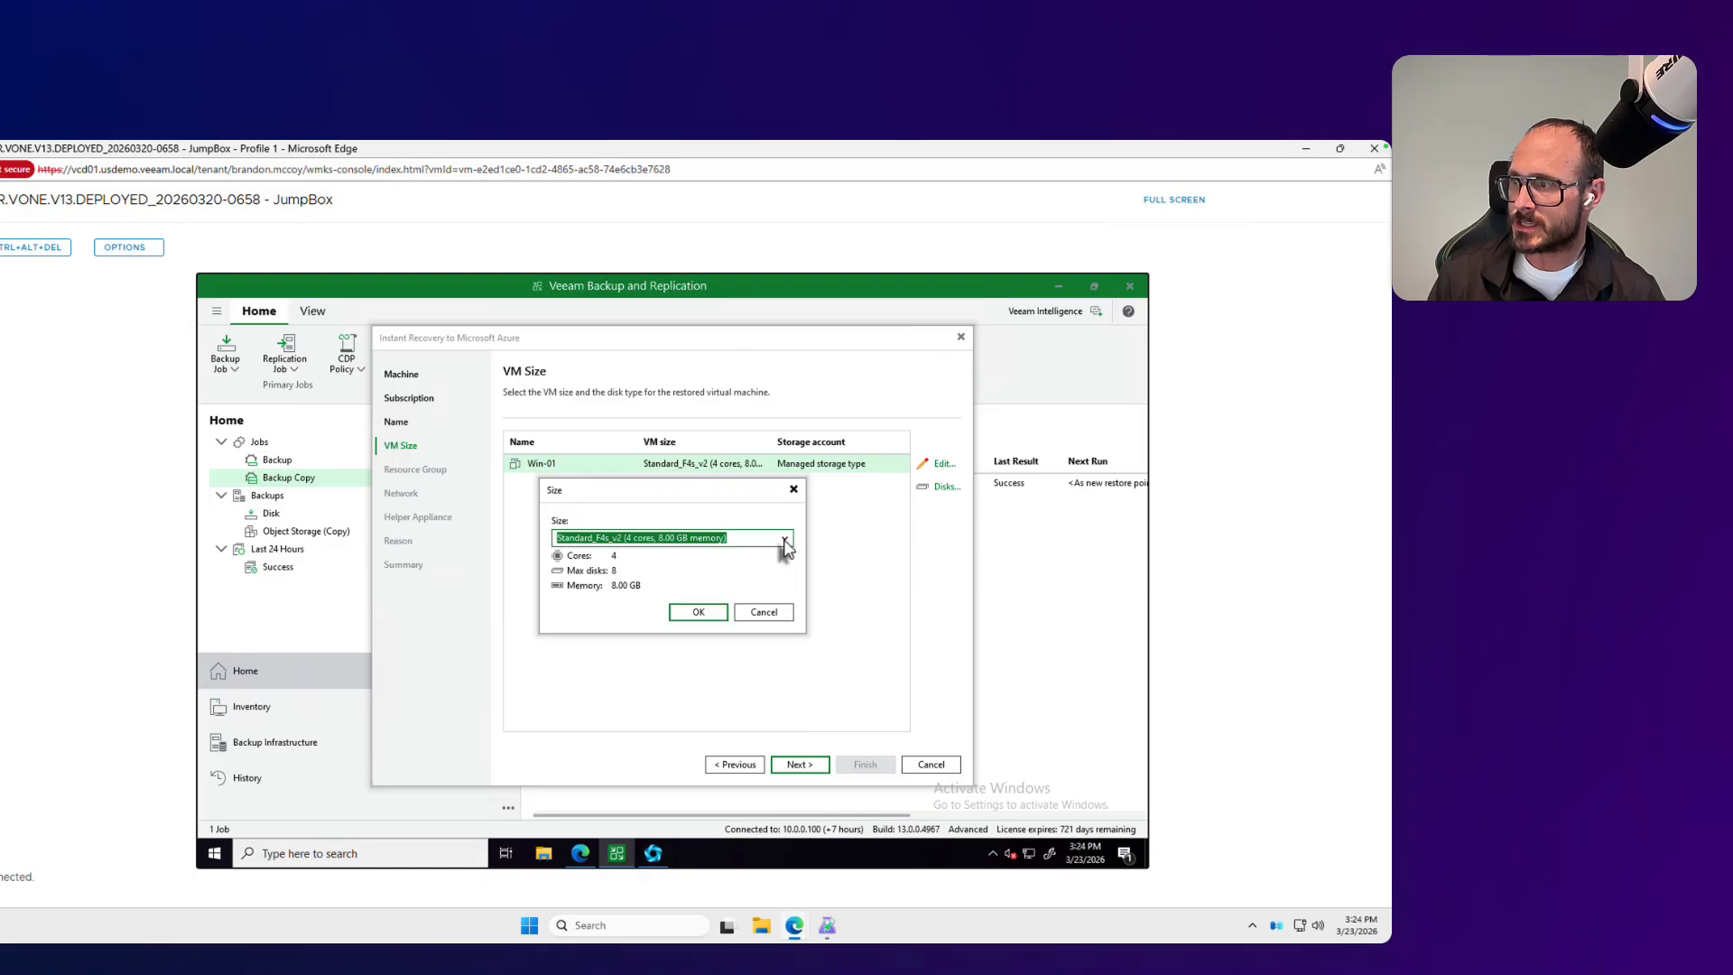
click(785, 540)
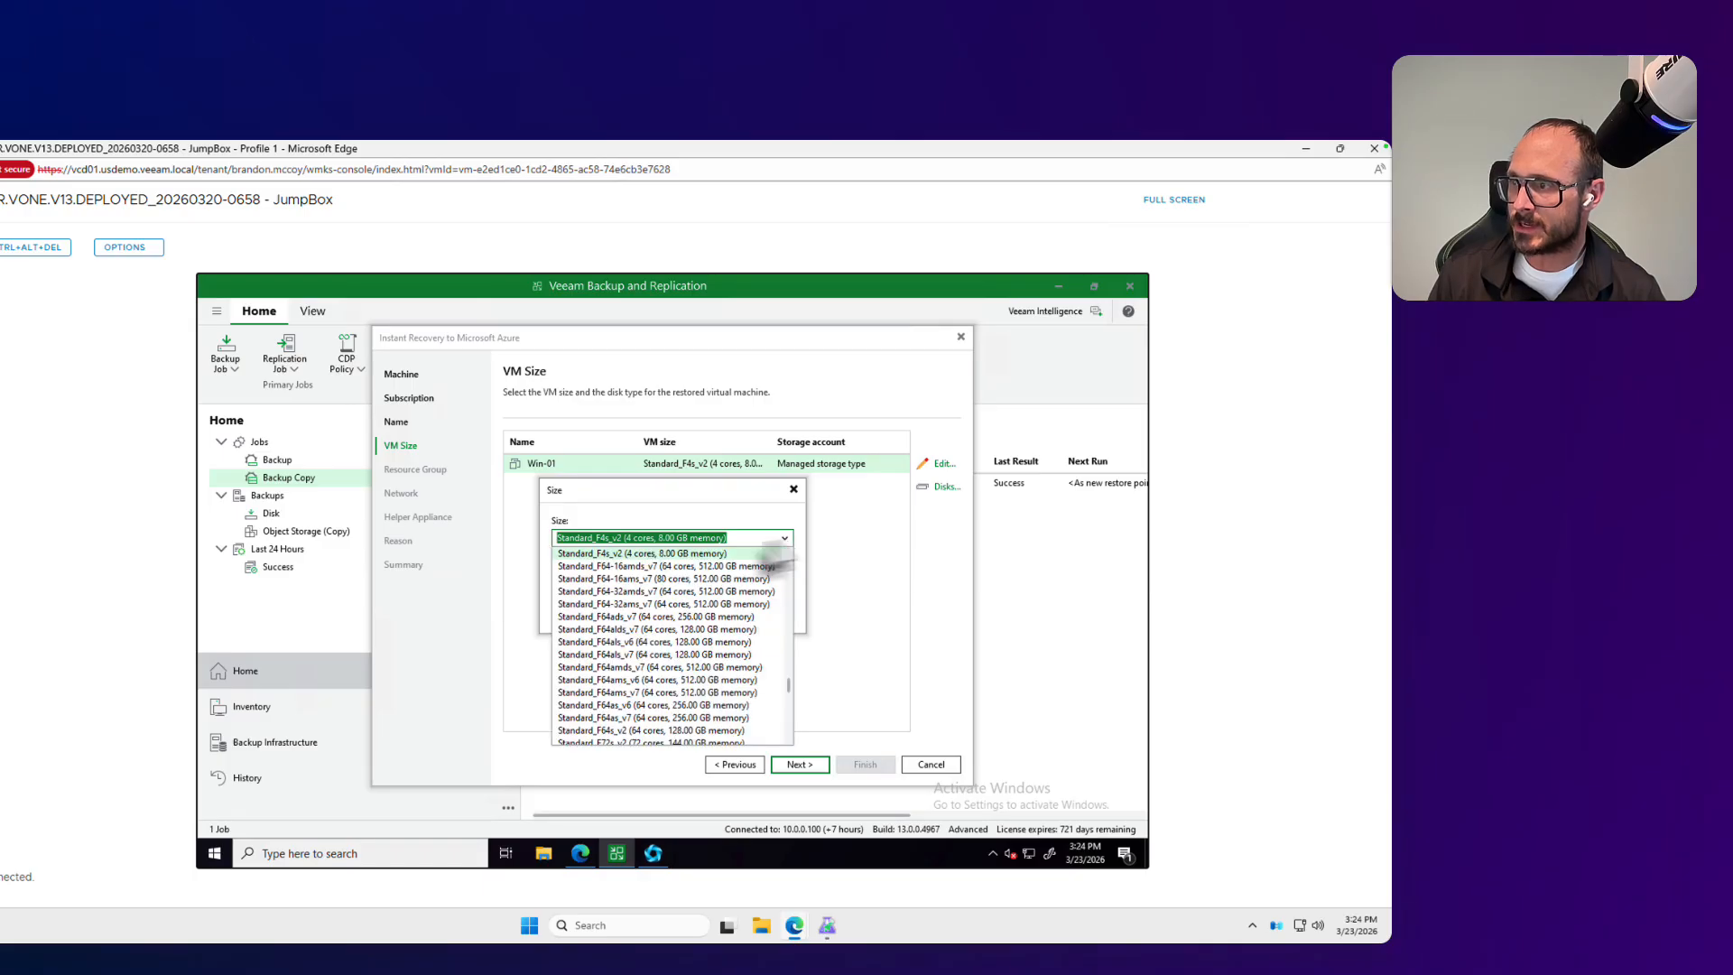
click(672, 550)
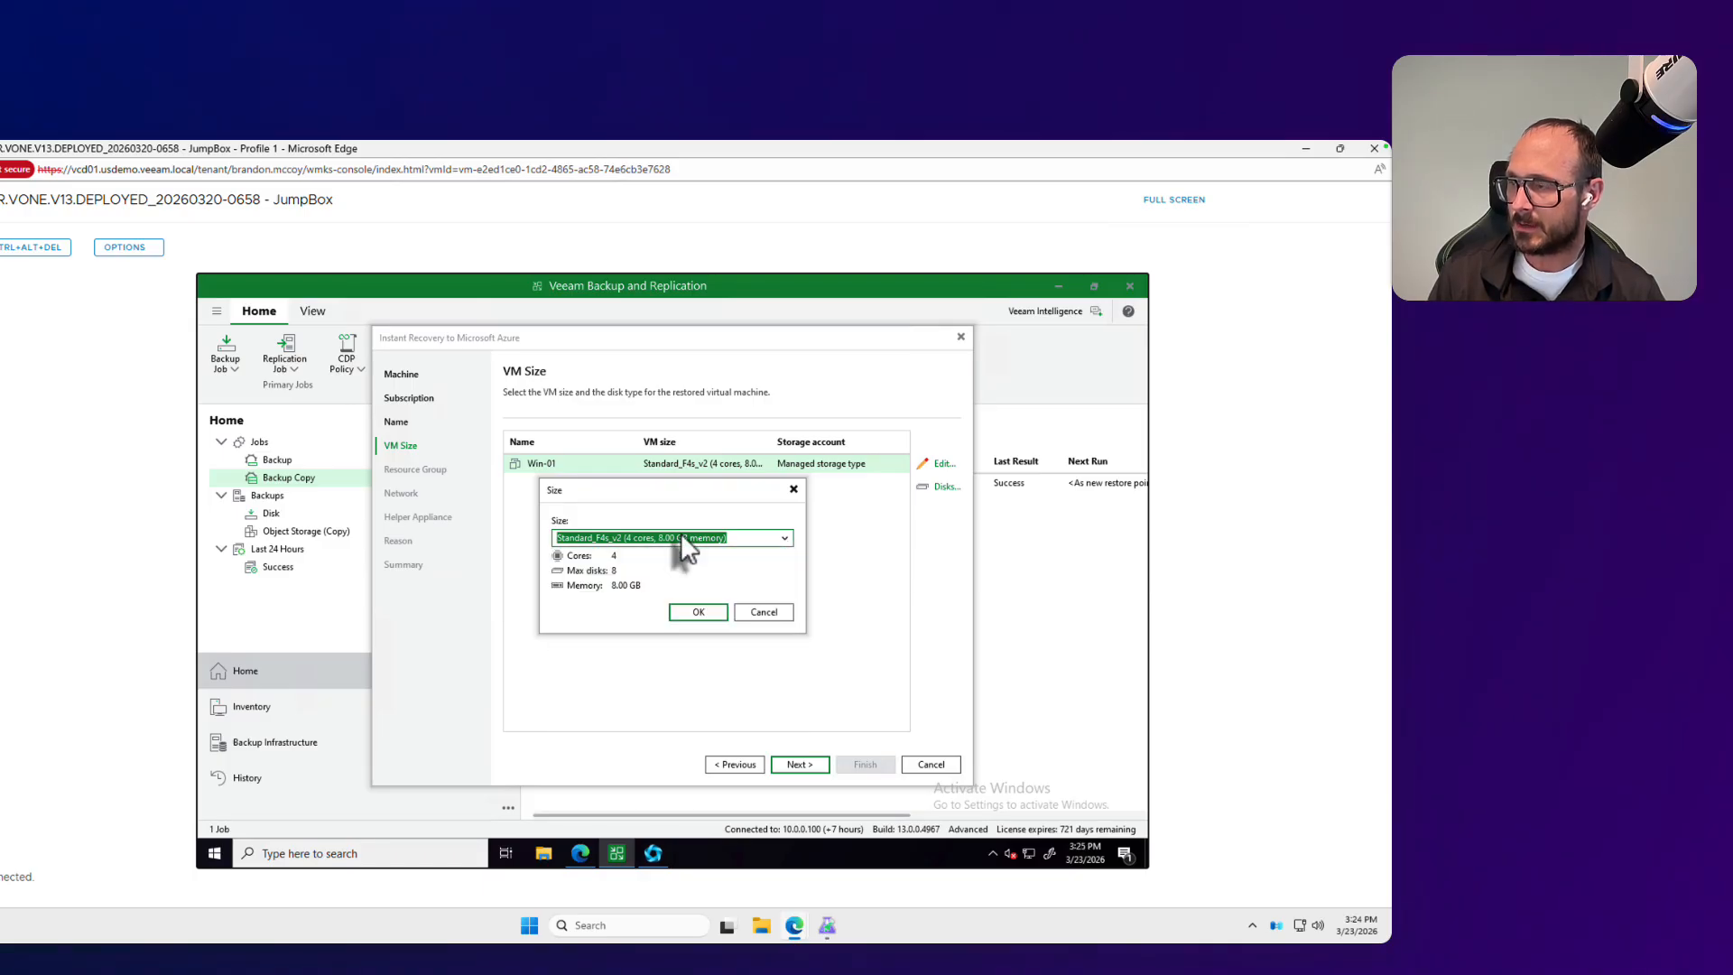
click(709, 614)
Step: Review Win-01's disks to restore and their disk type options, cancel without changes, and continue to the resource group settings
click(939, 486)
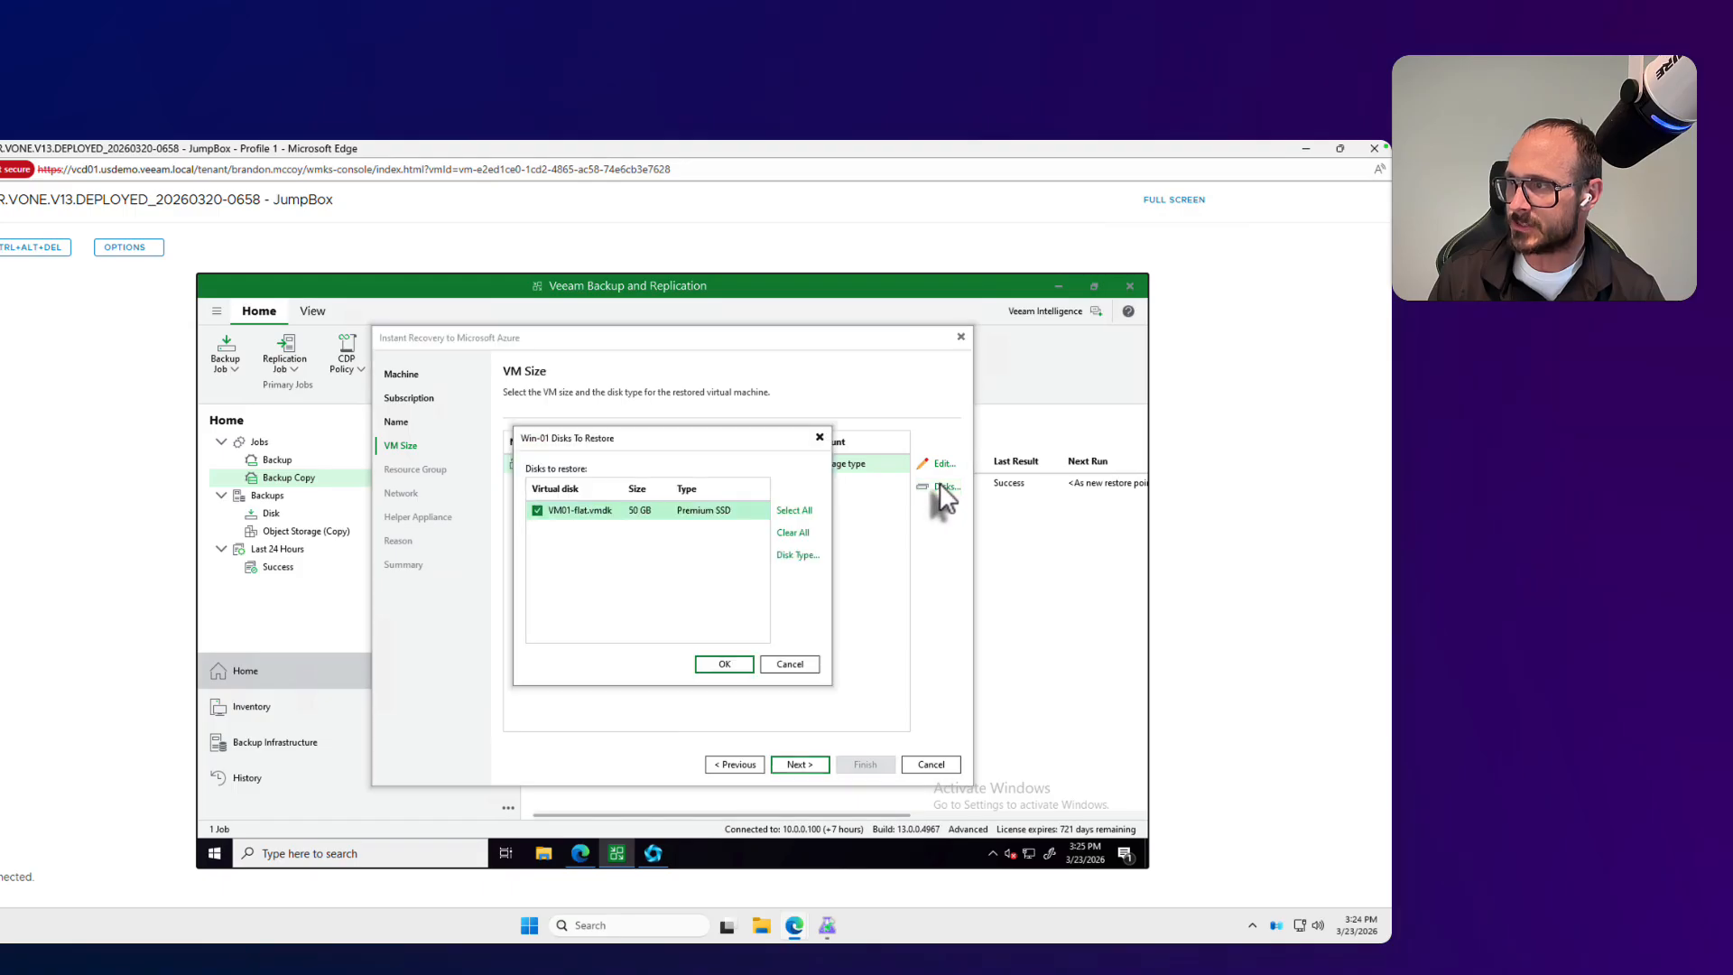
click(796, 555)
click(718, 618)
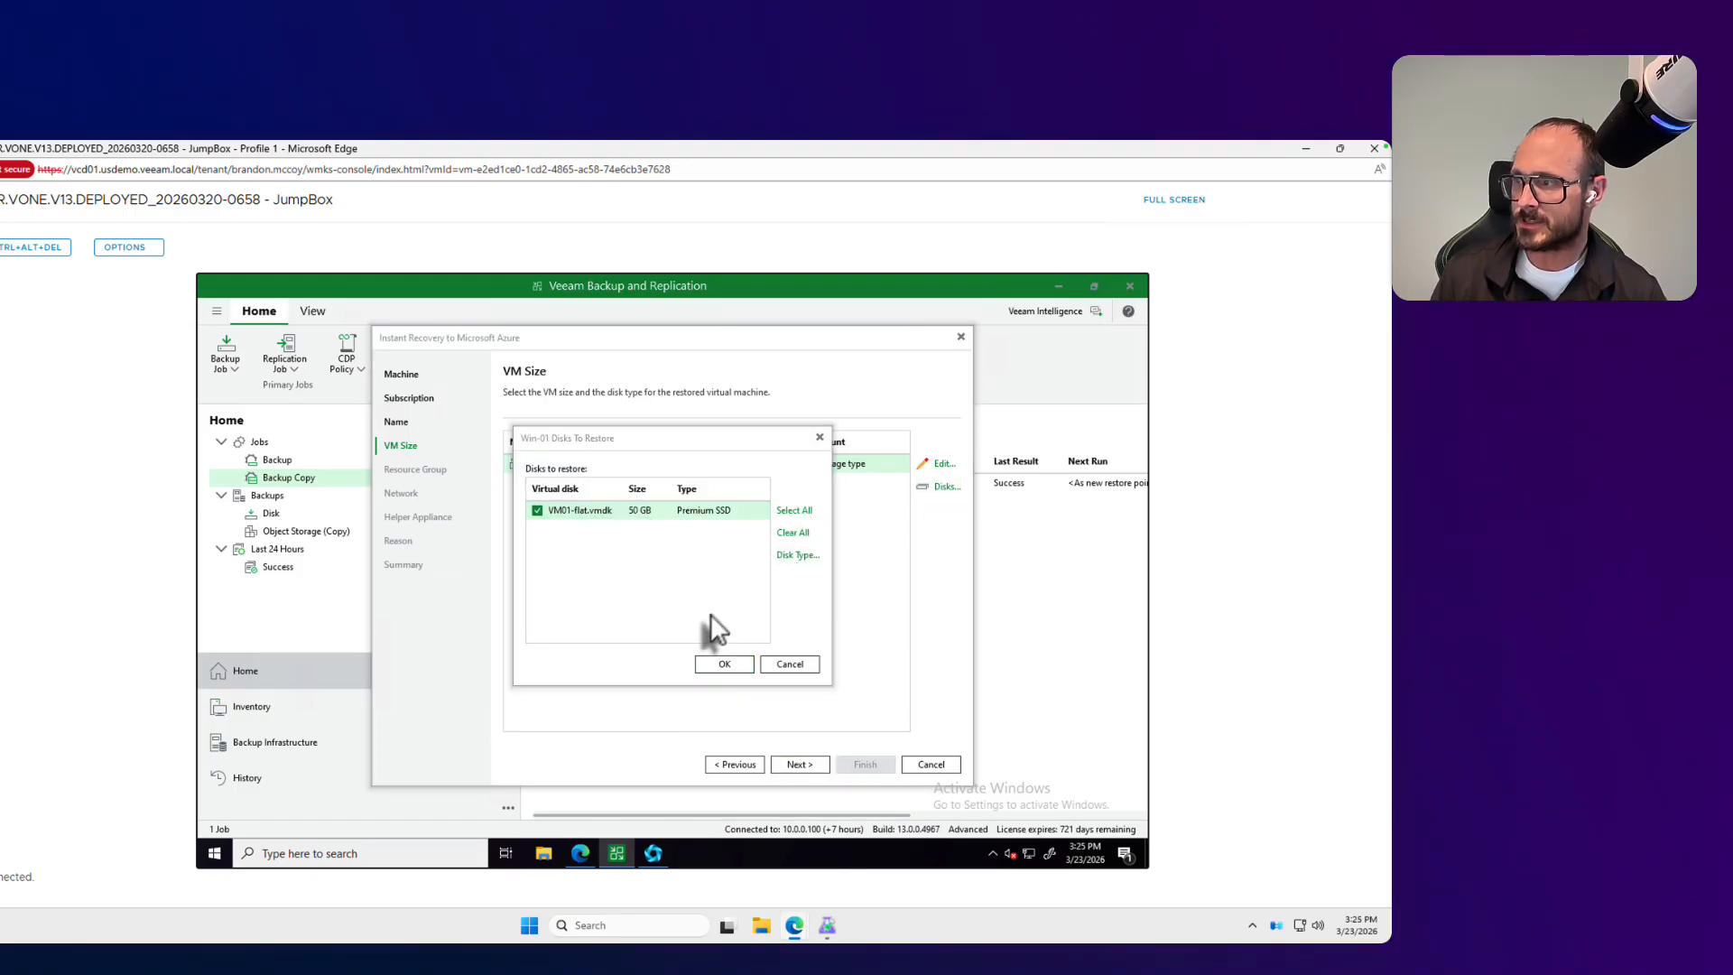
click(793, 665)
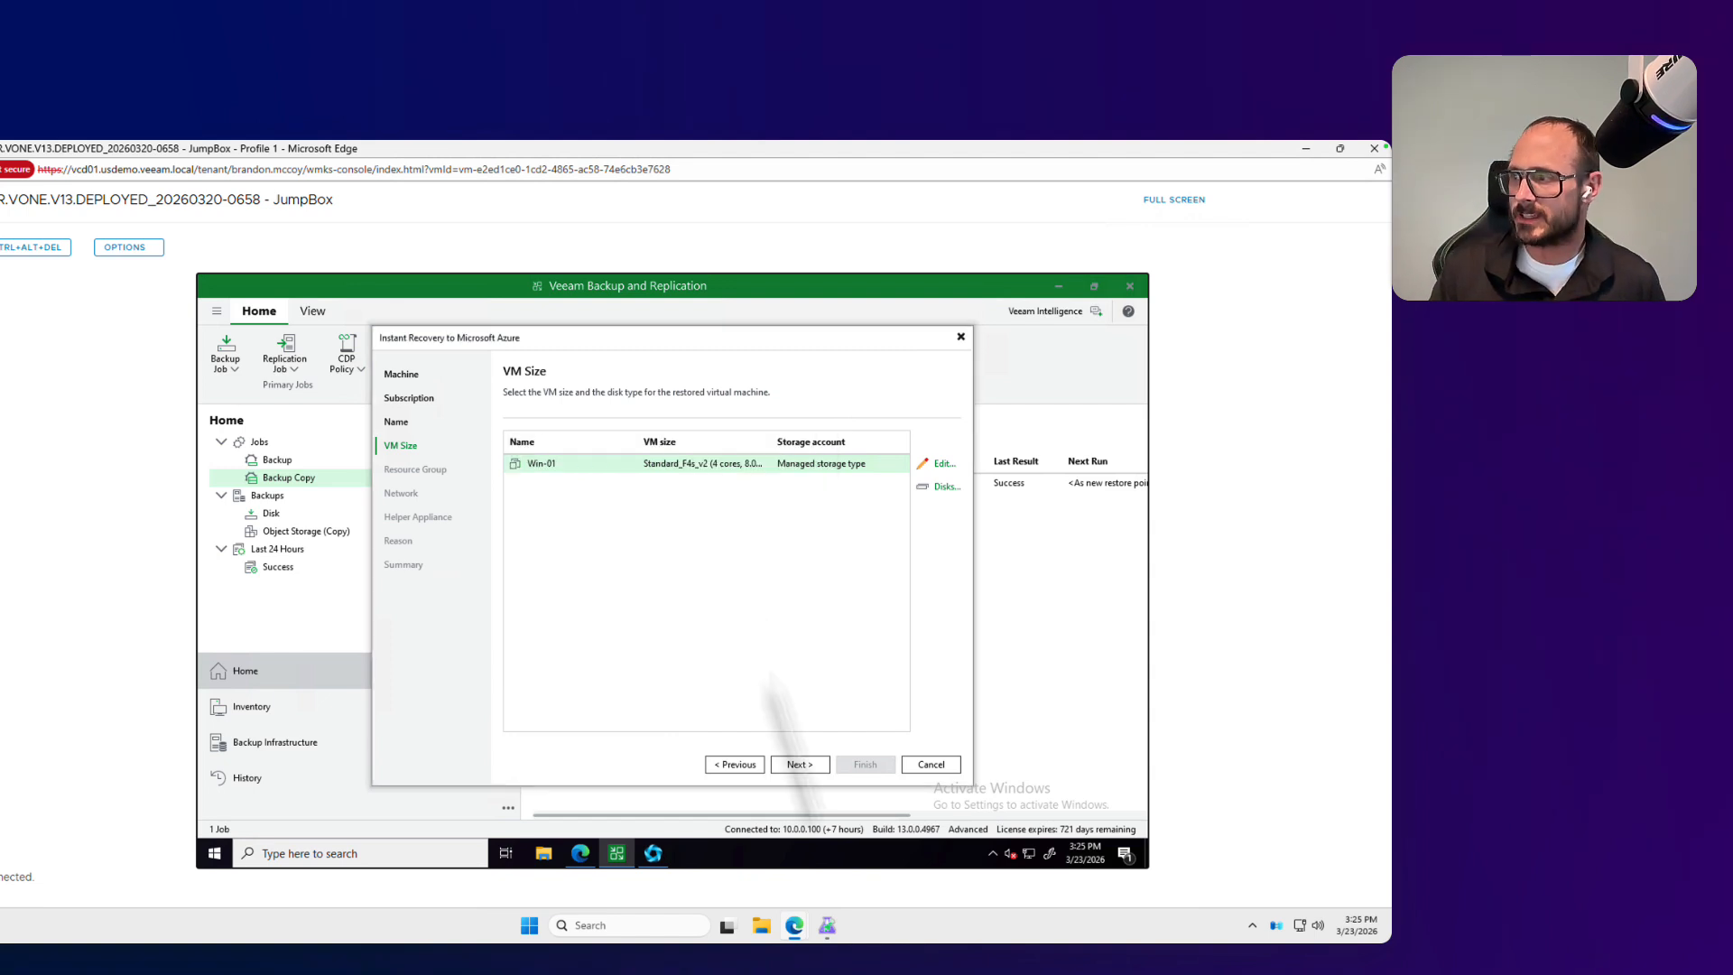
click(798, 763)
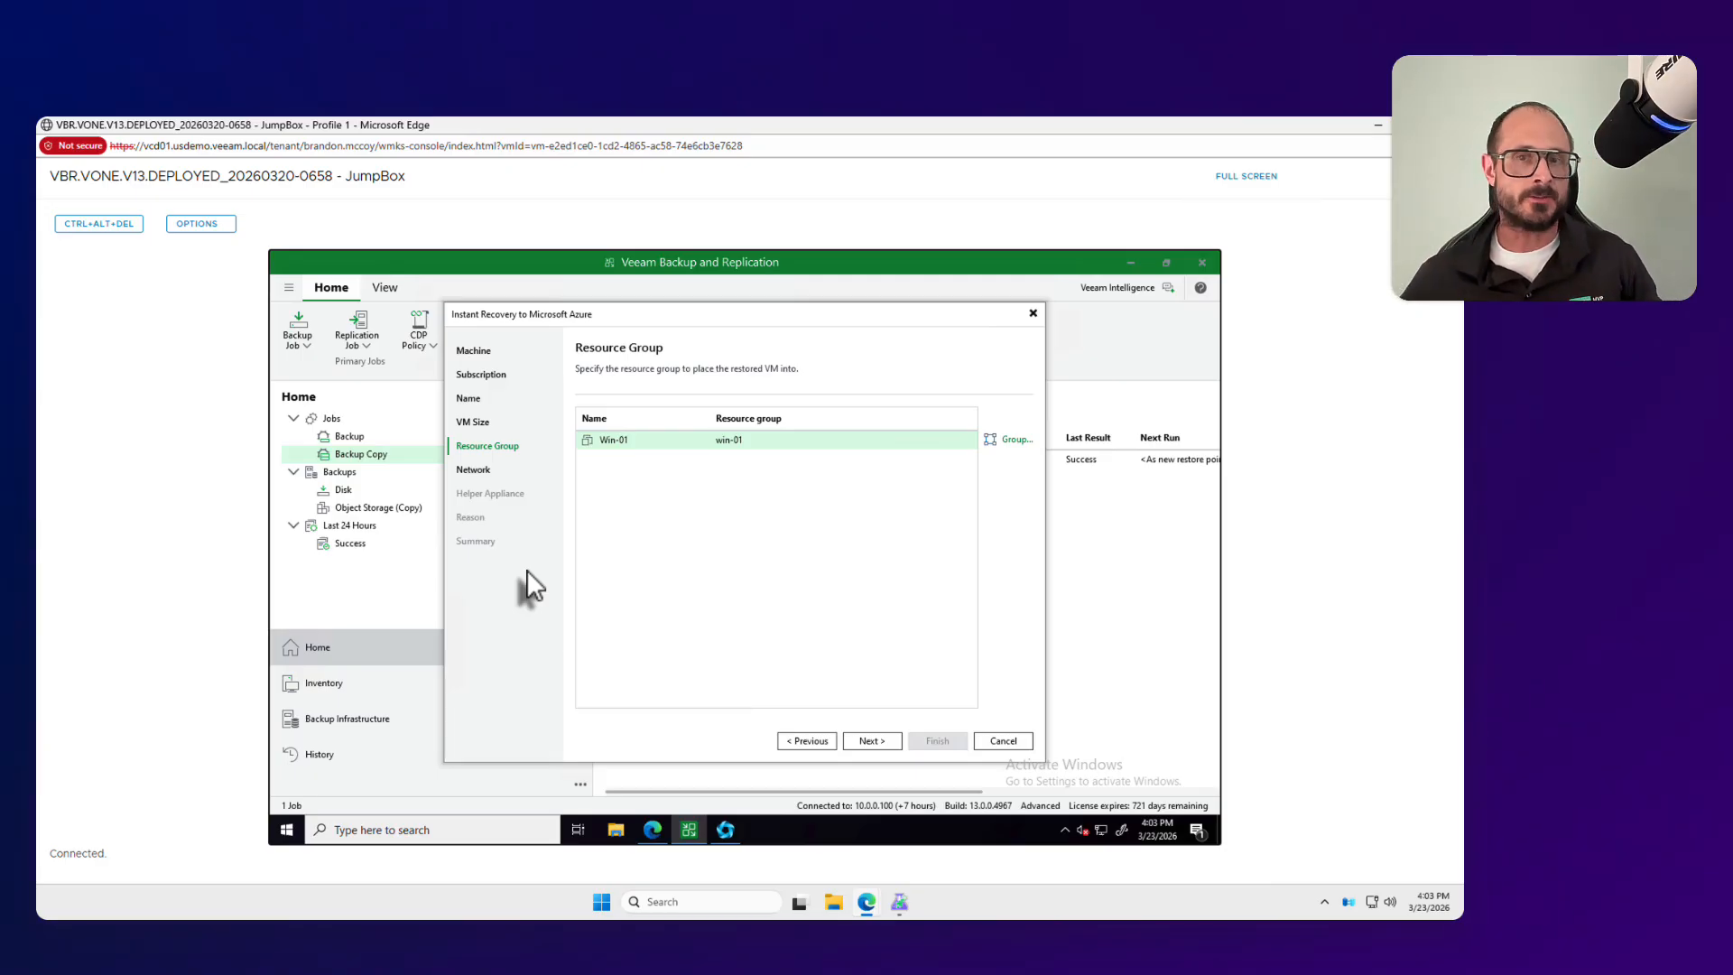
Step: Place Win-01 into the existing resource group starting with veeam-resource-group-fb0489b1 and continue to the network settings
click(691, 443)
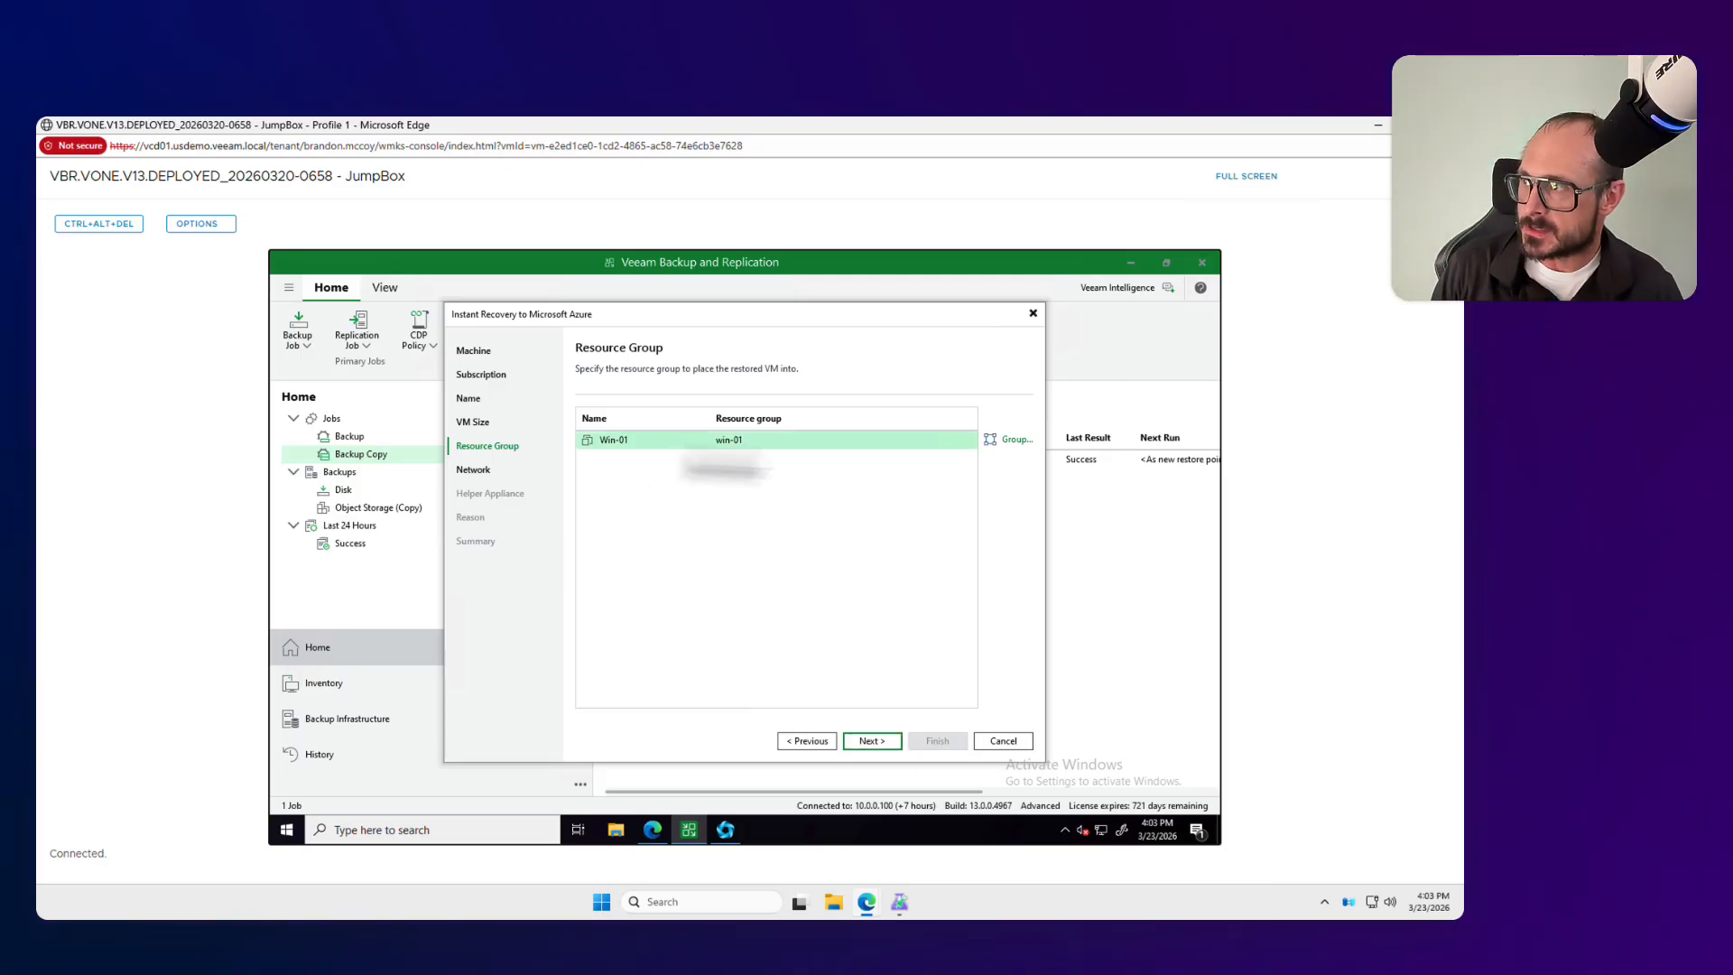
click(998, 440)
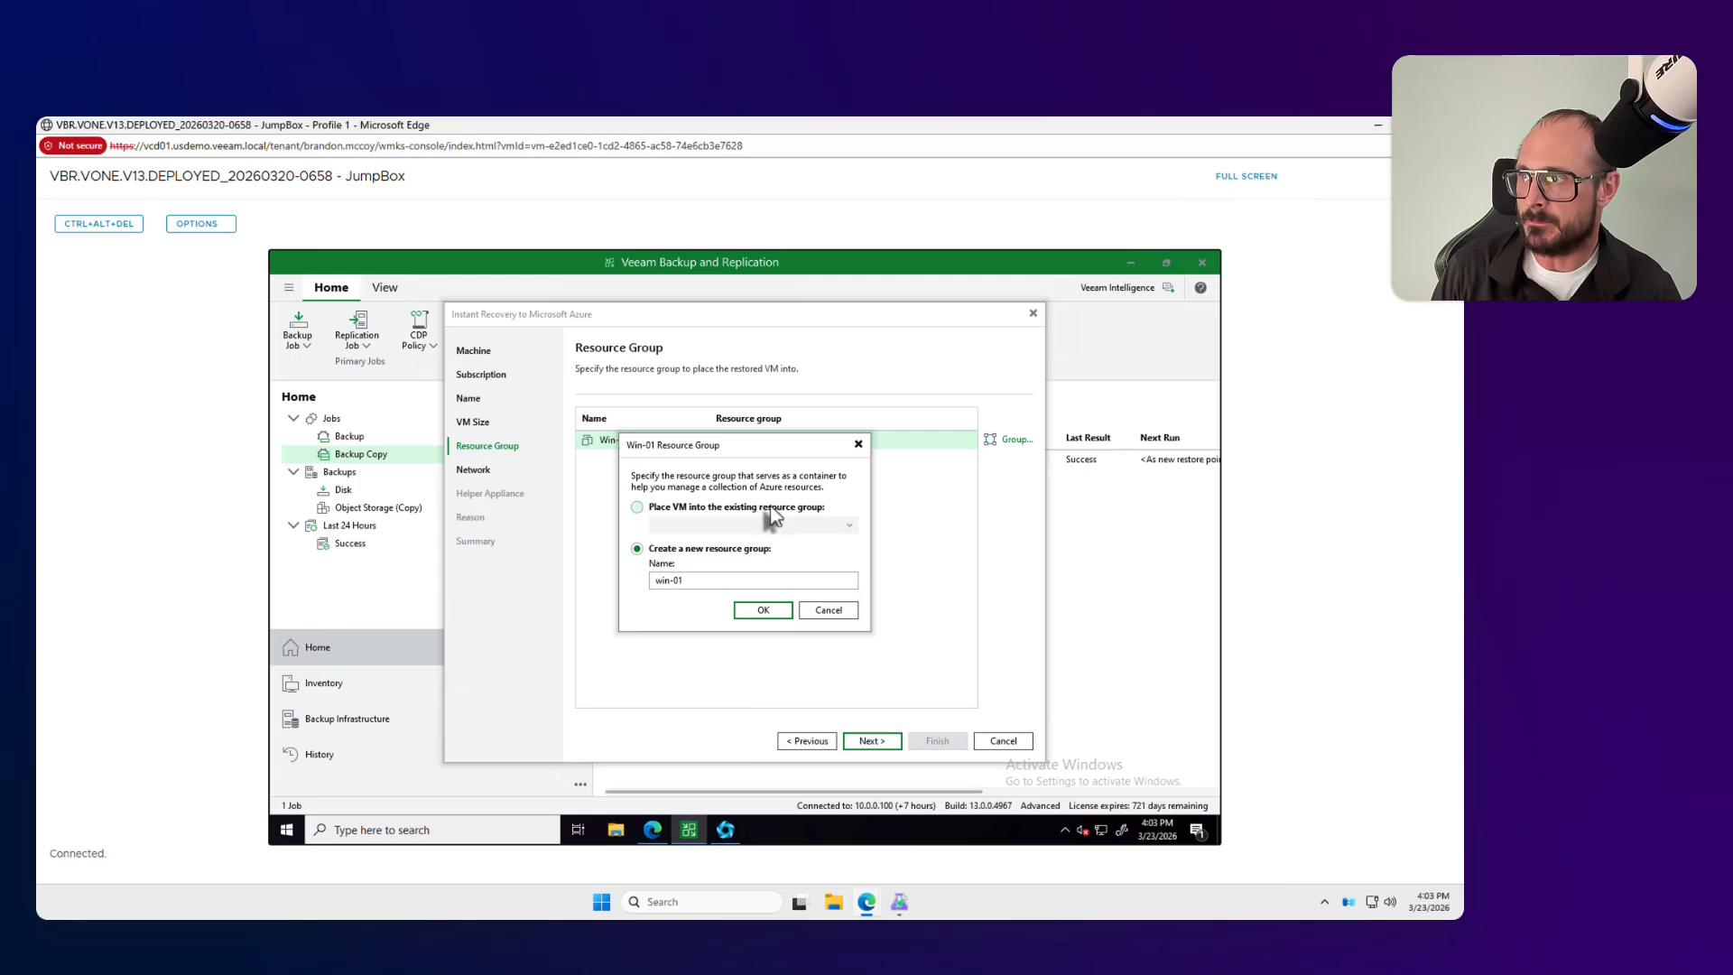
click(768, 509)
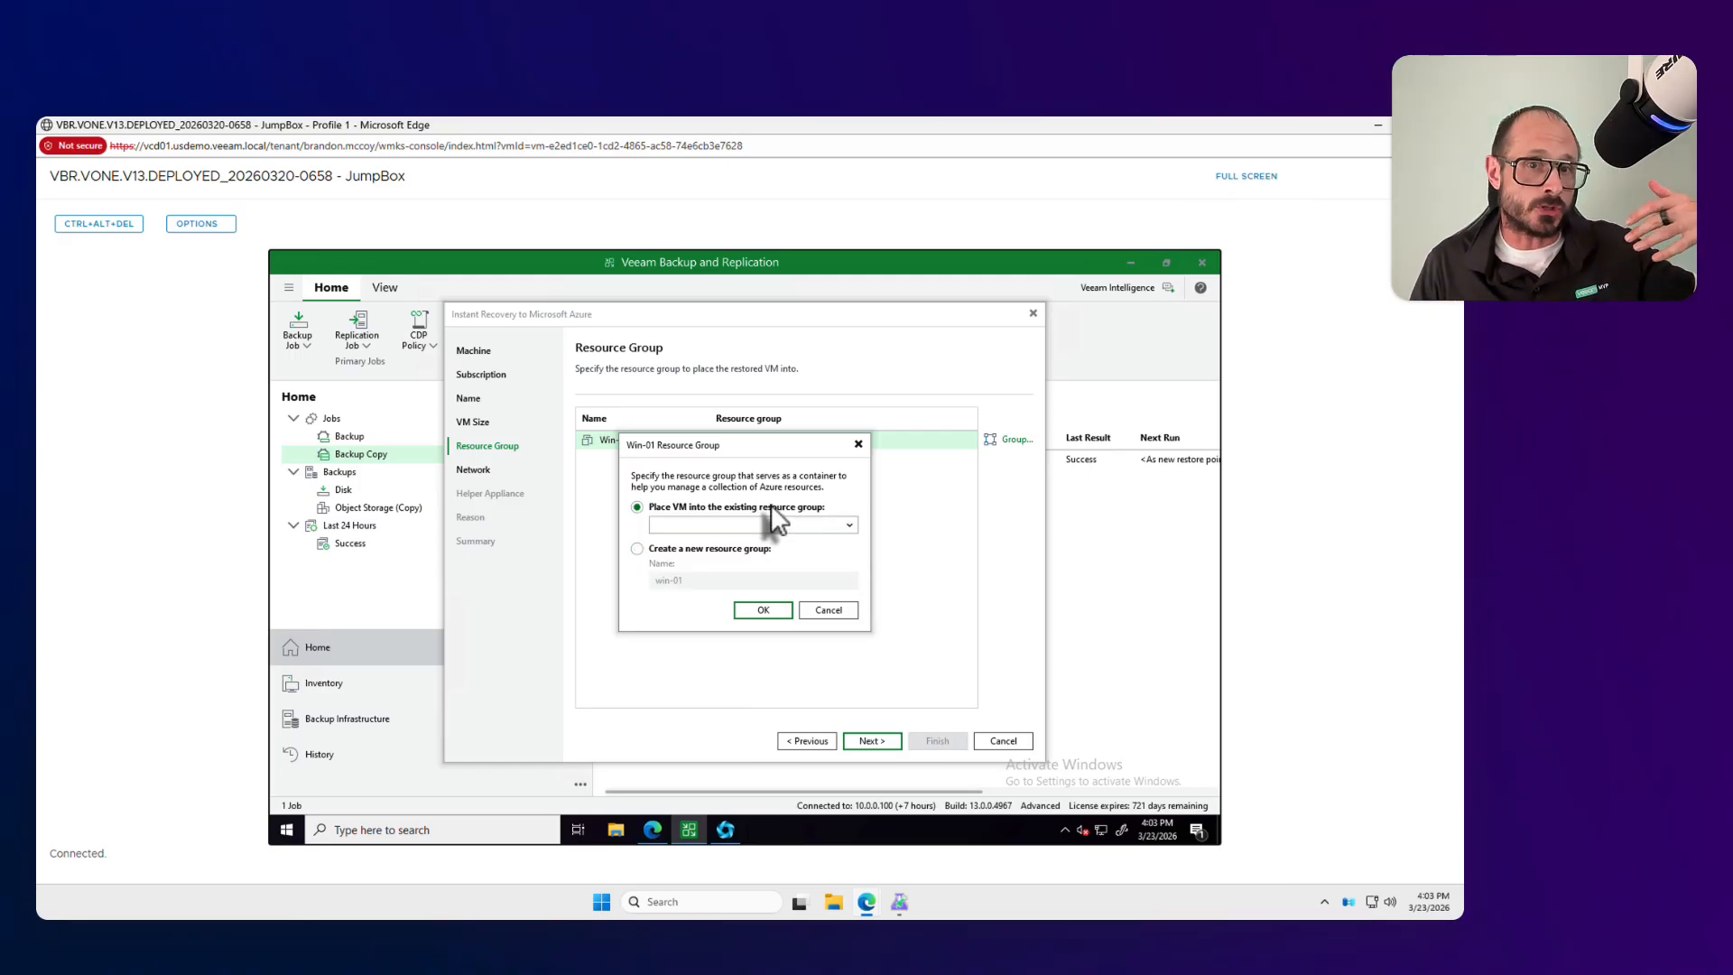
click(772, 524)
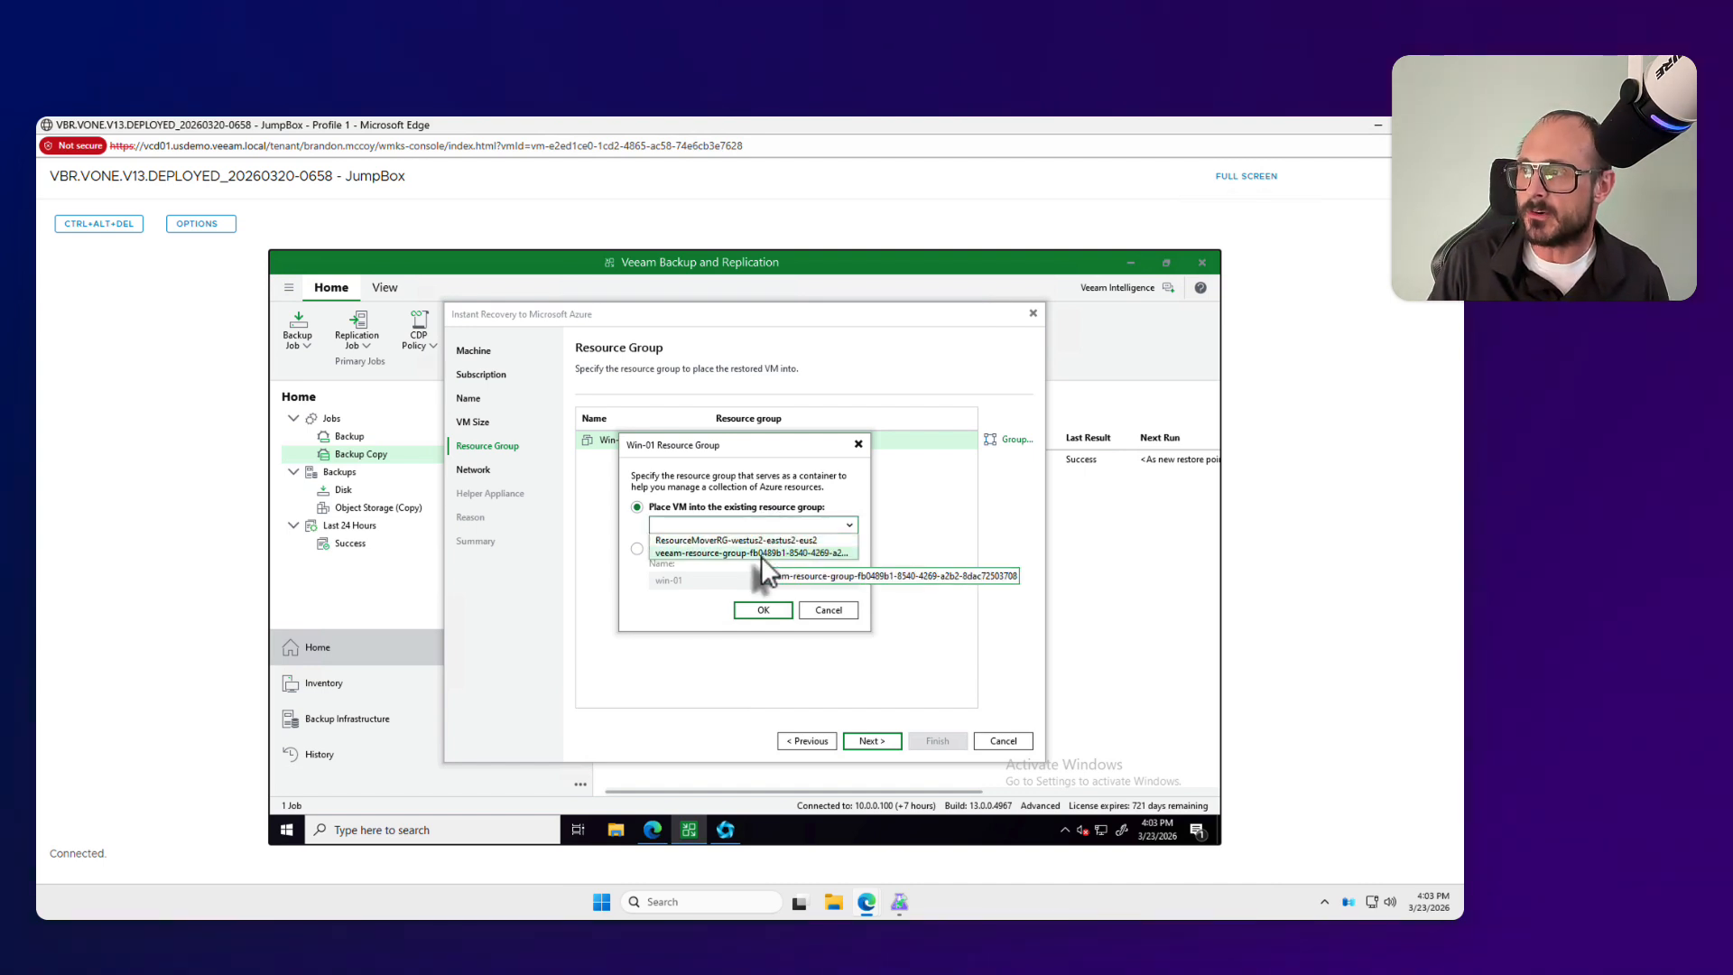
click(760, 553)
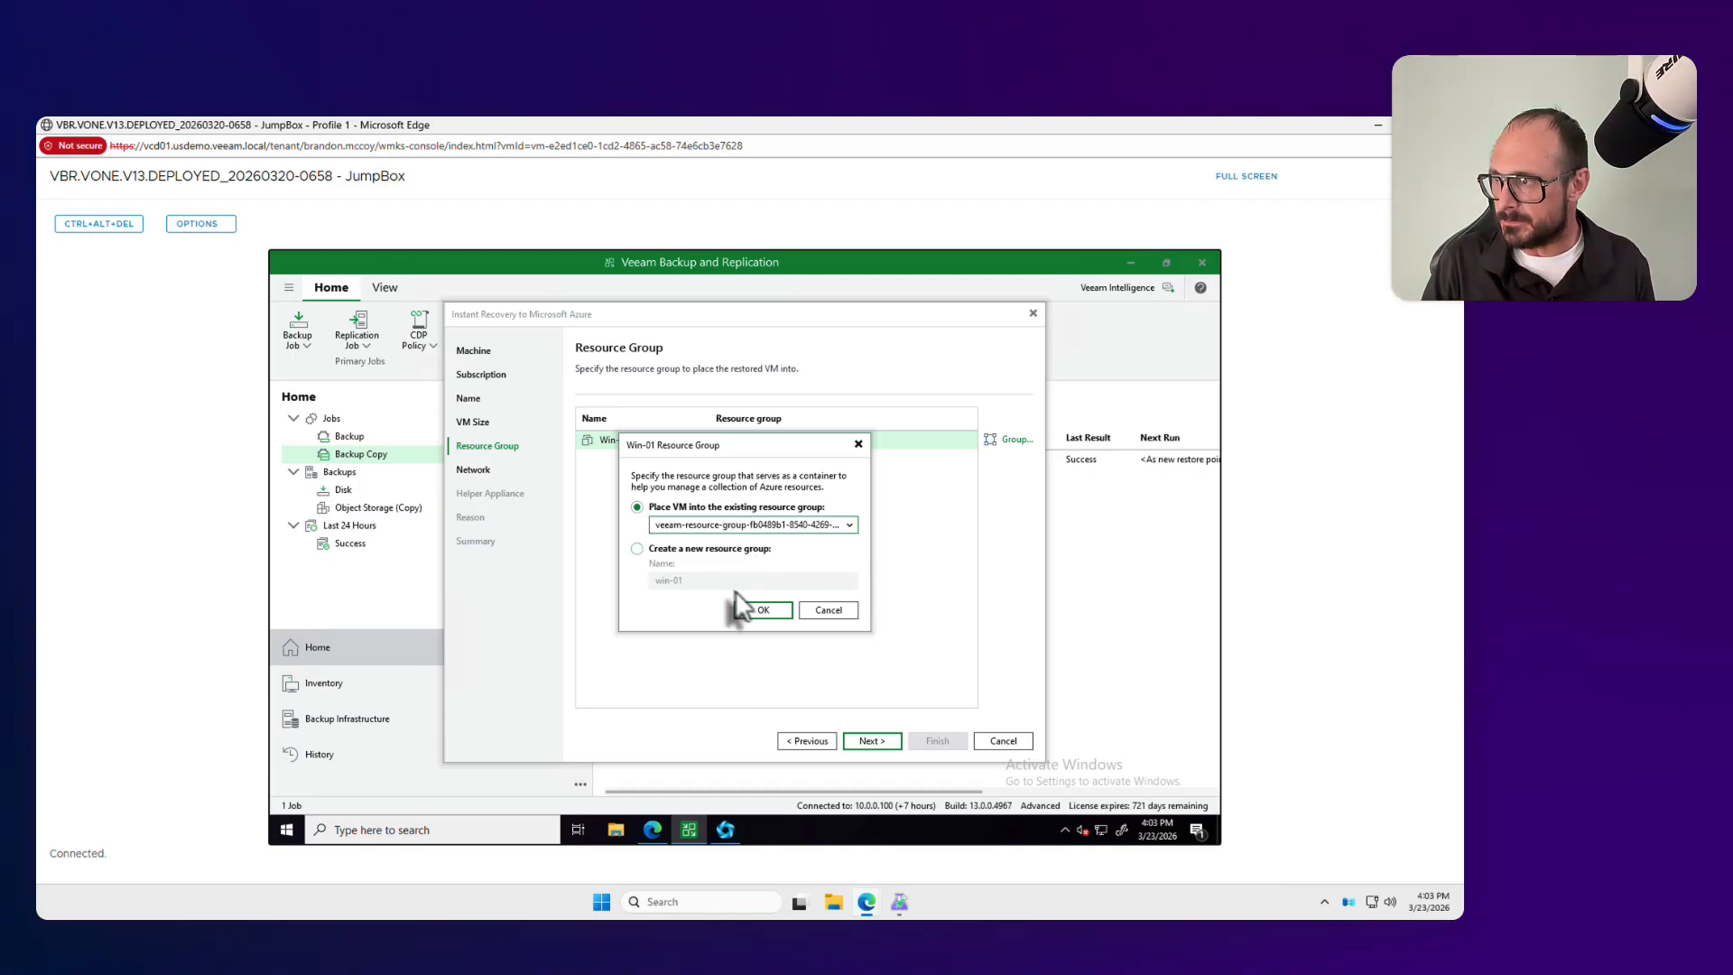
click(760, 612)
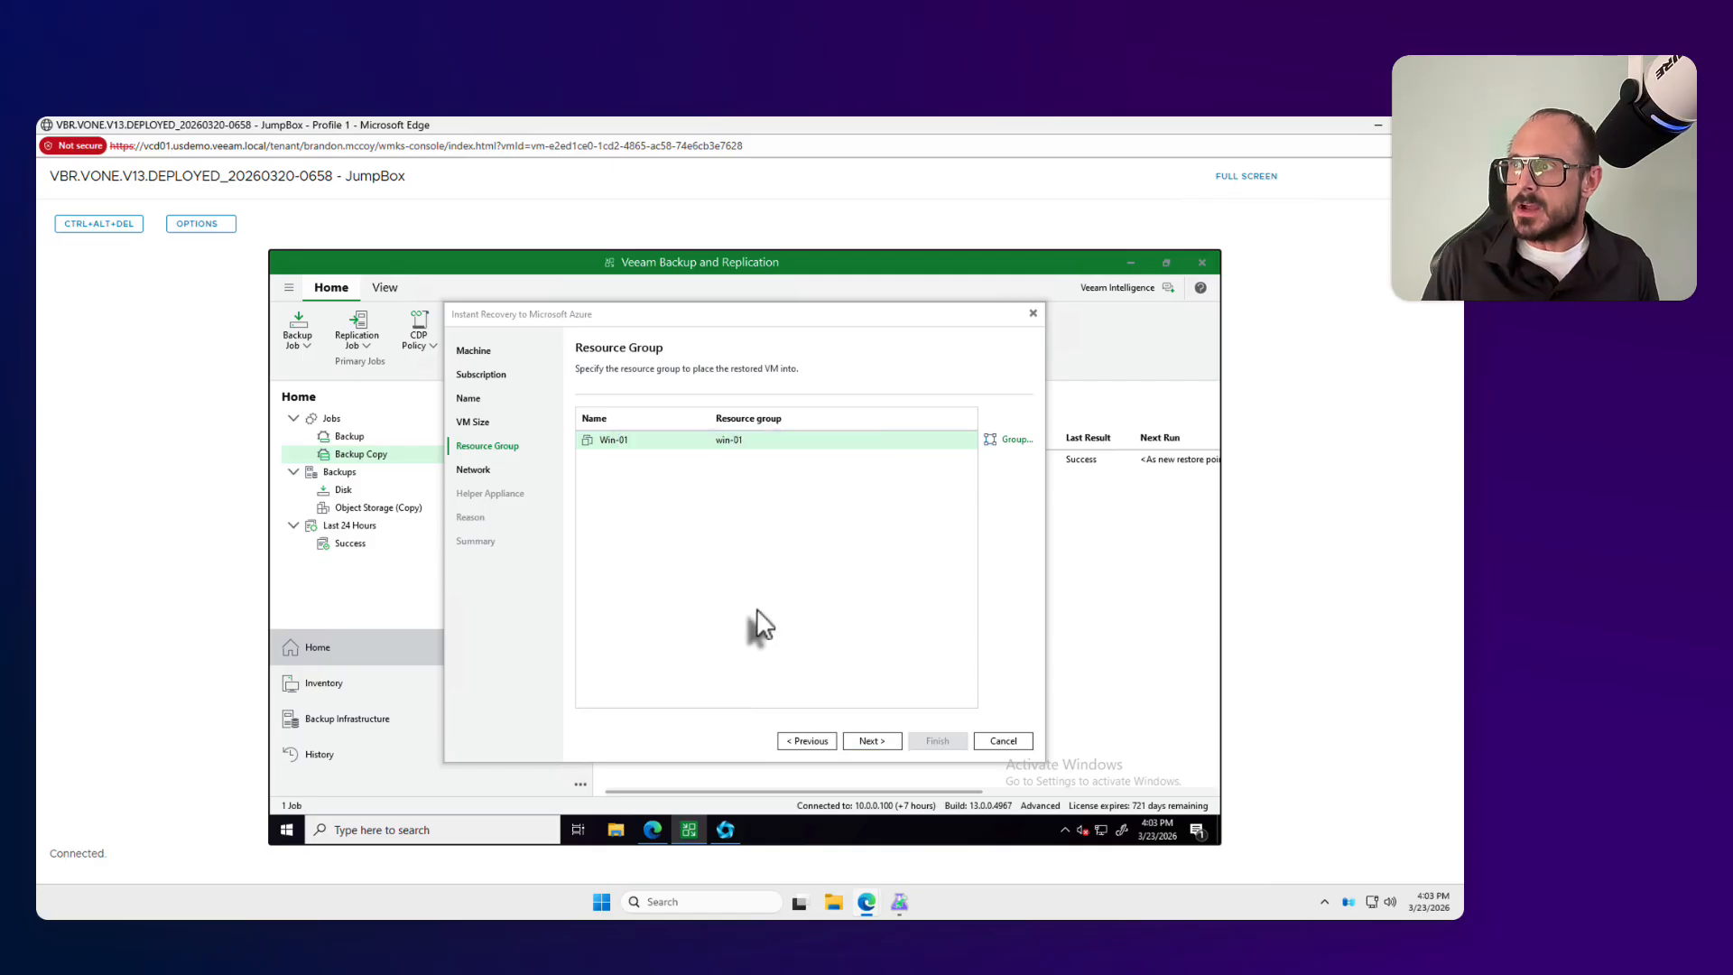
click(855, 736)
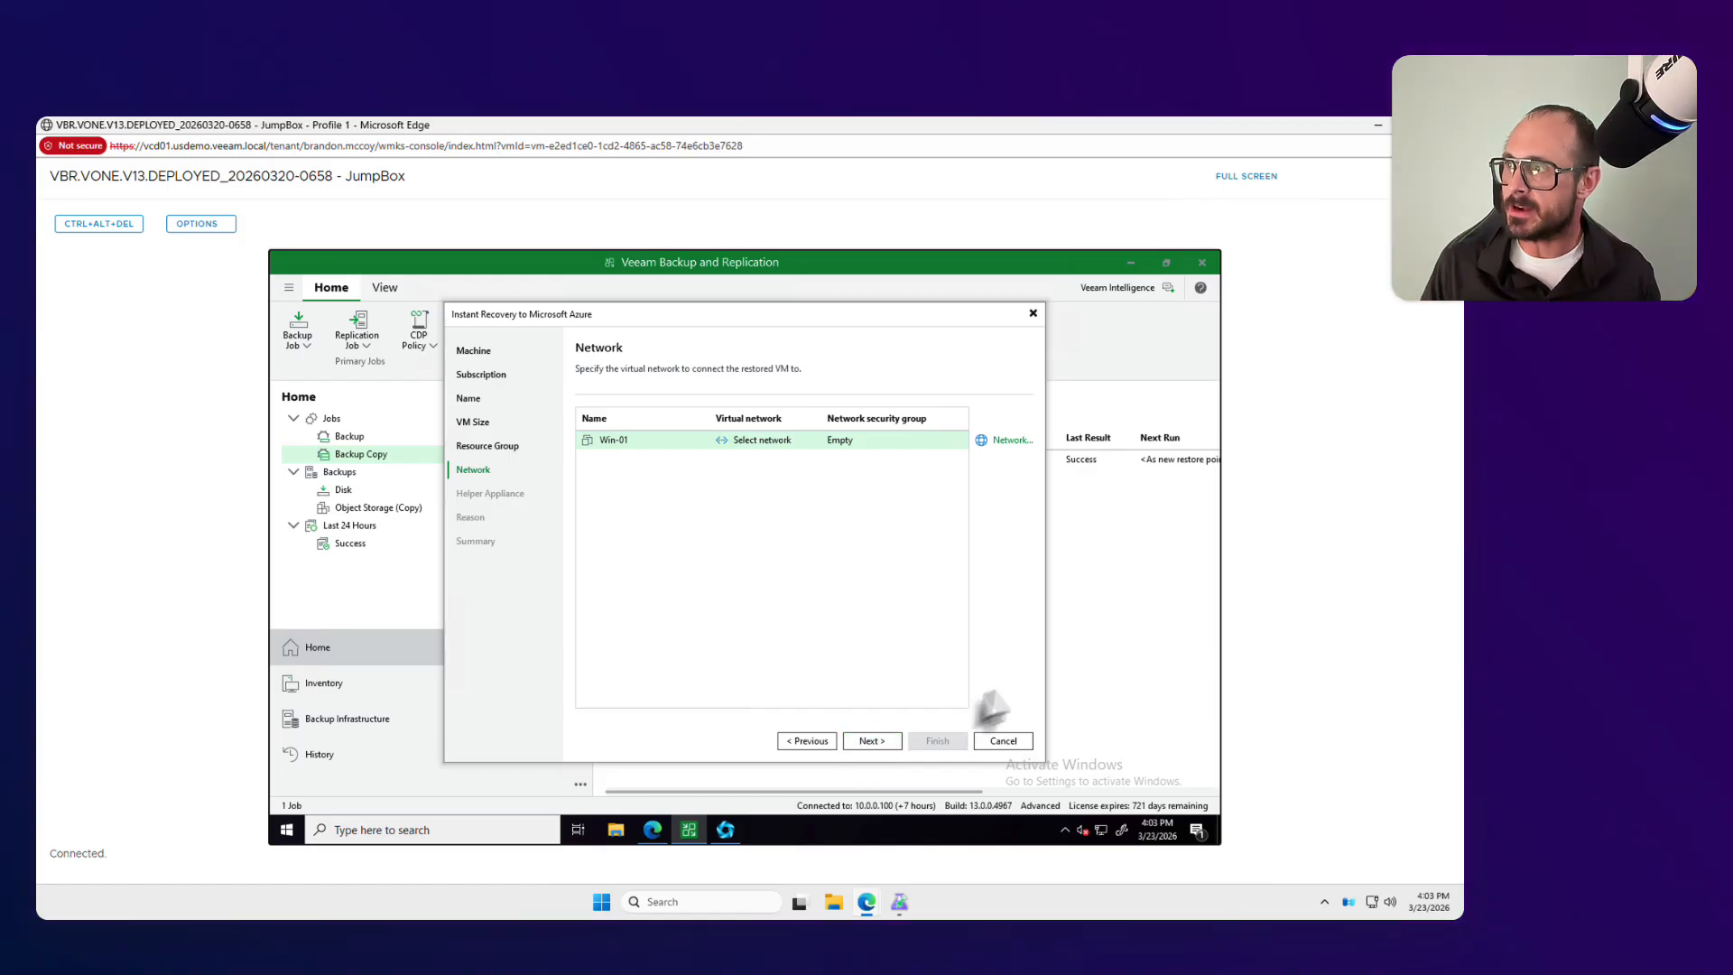
Step: Select the azure-dr-restore-test virtual network, the default subnet and an empty network security group for Win-01
click(1001, 441)
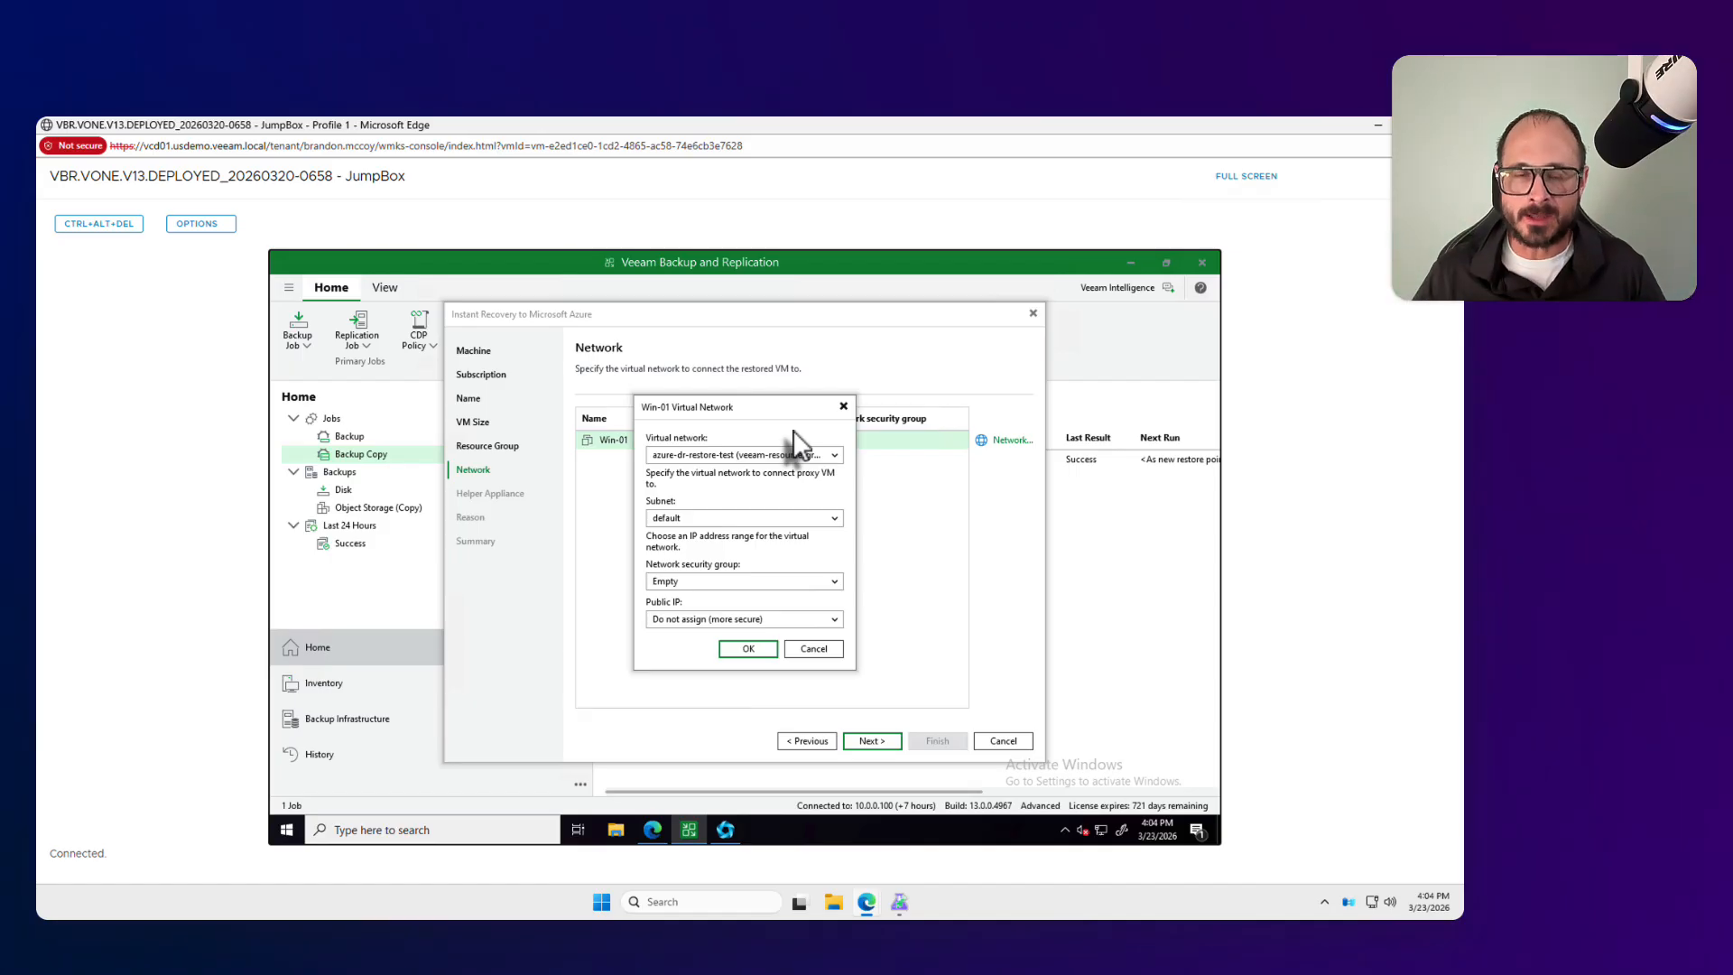
click(798, 454)
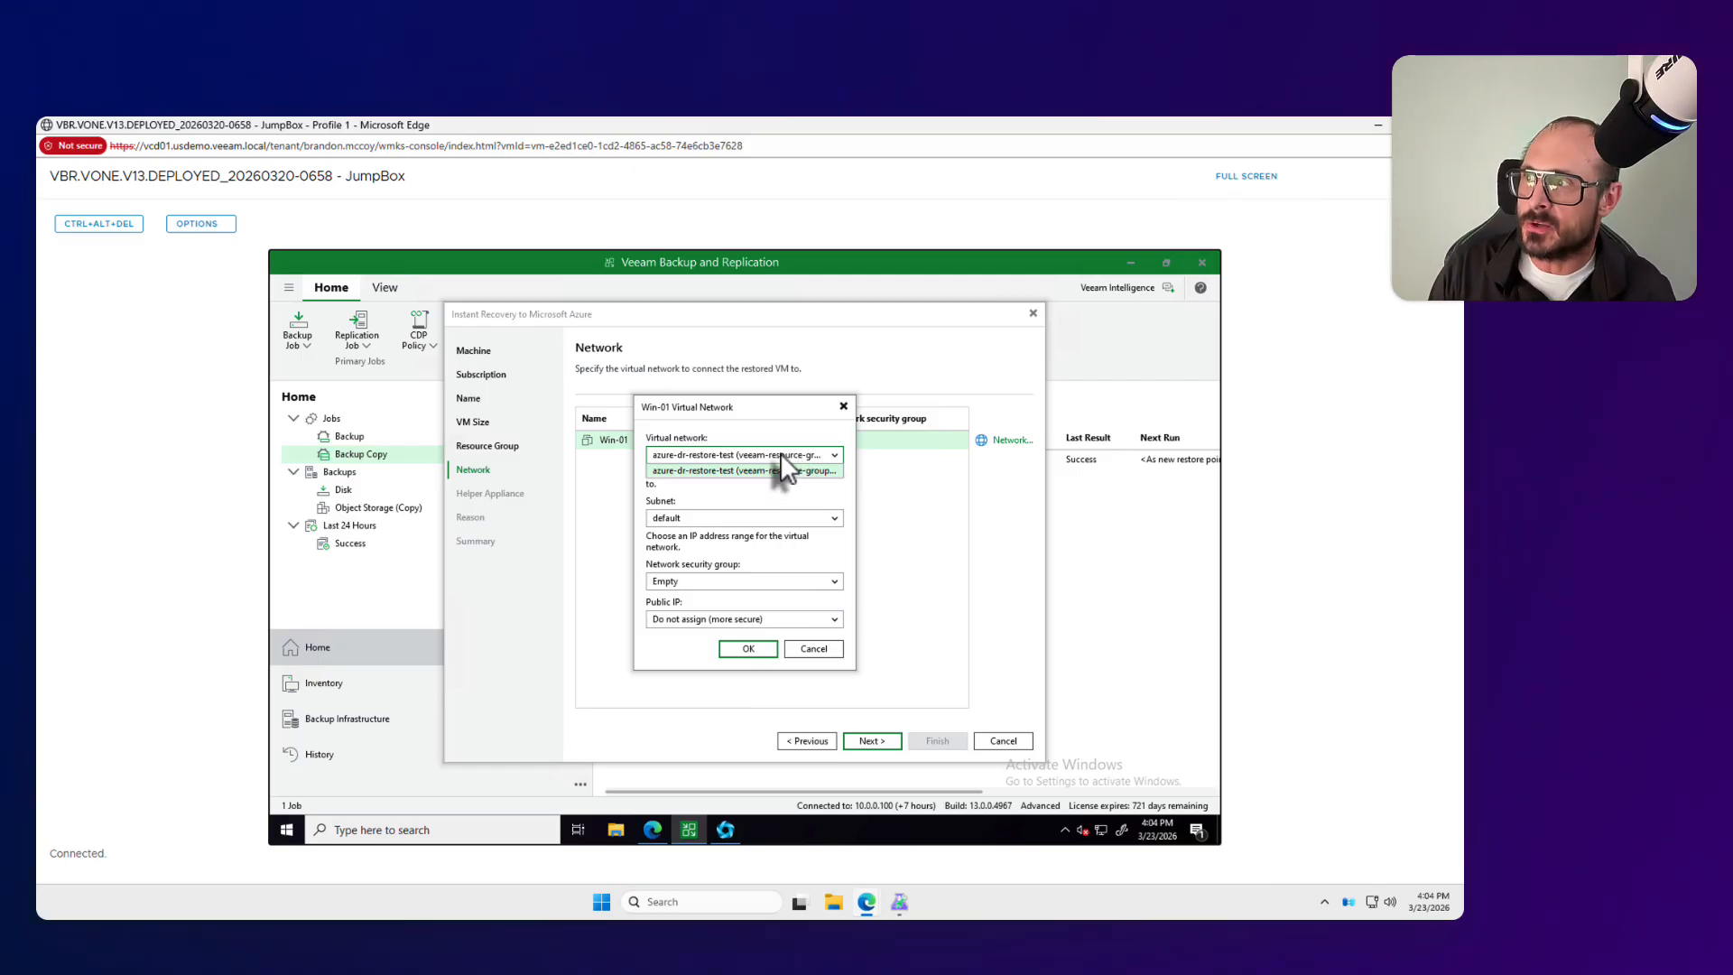
click(716, 497)
click(720, 513)
click(718, 511)
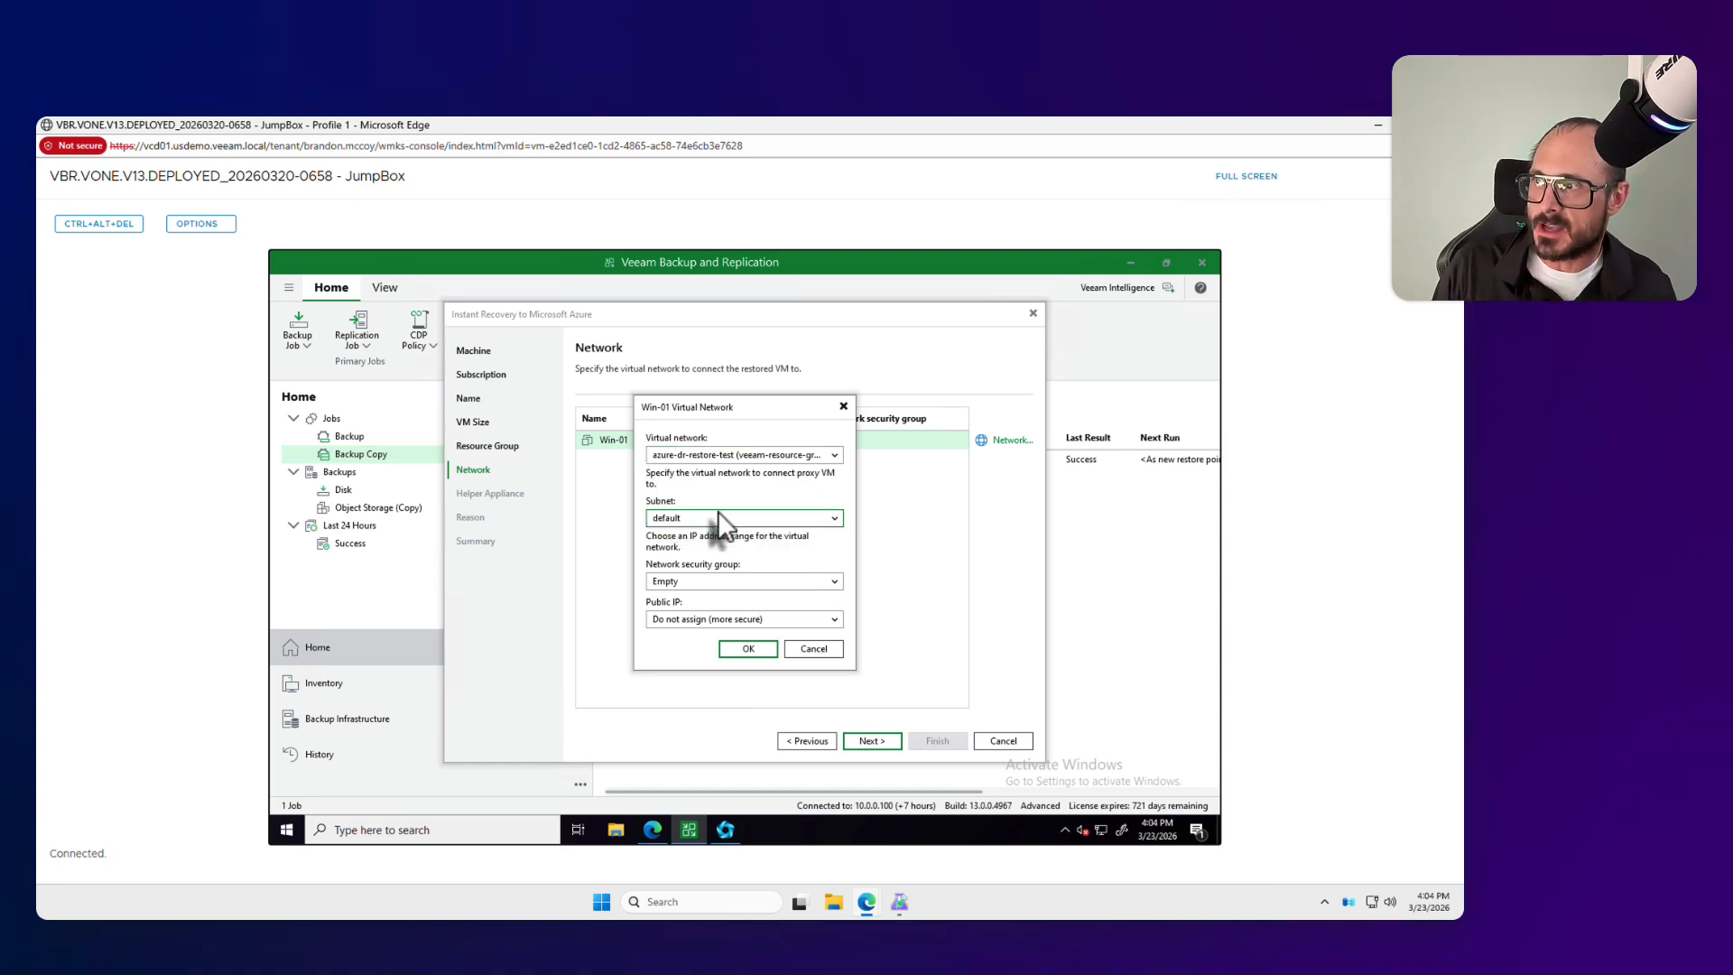
click(711, 585)
click(712, 592)
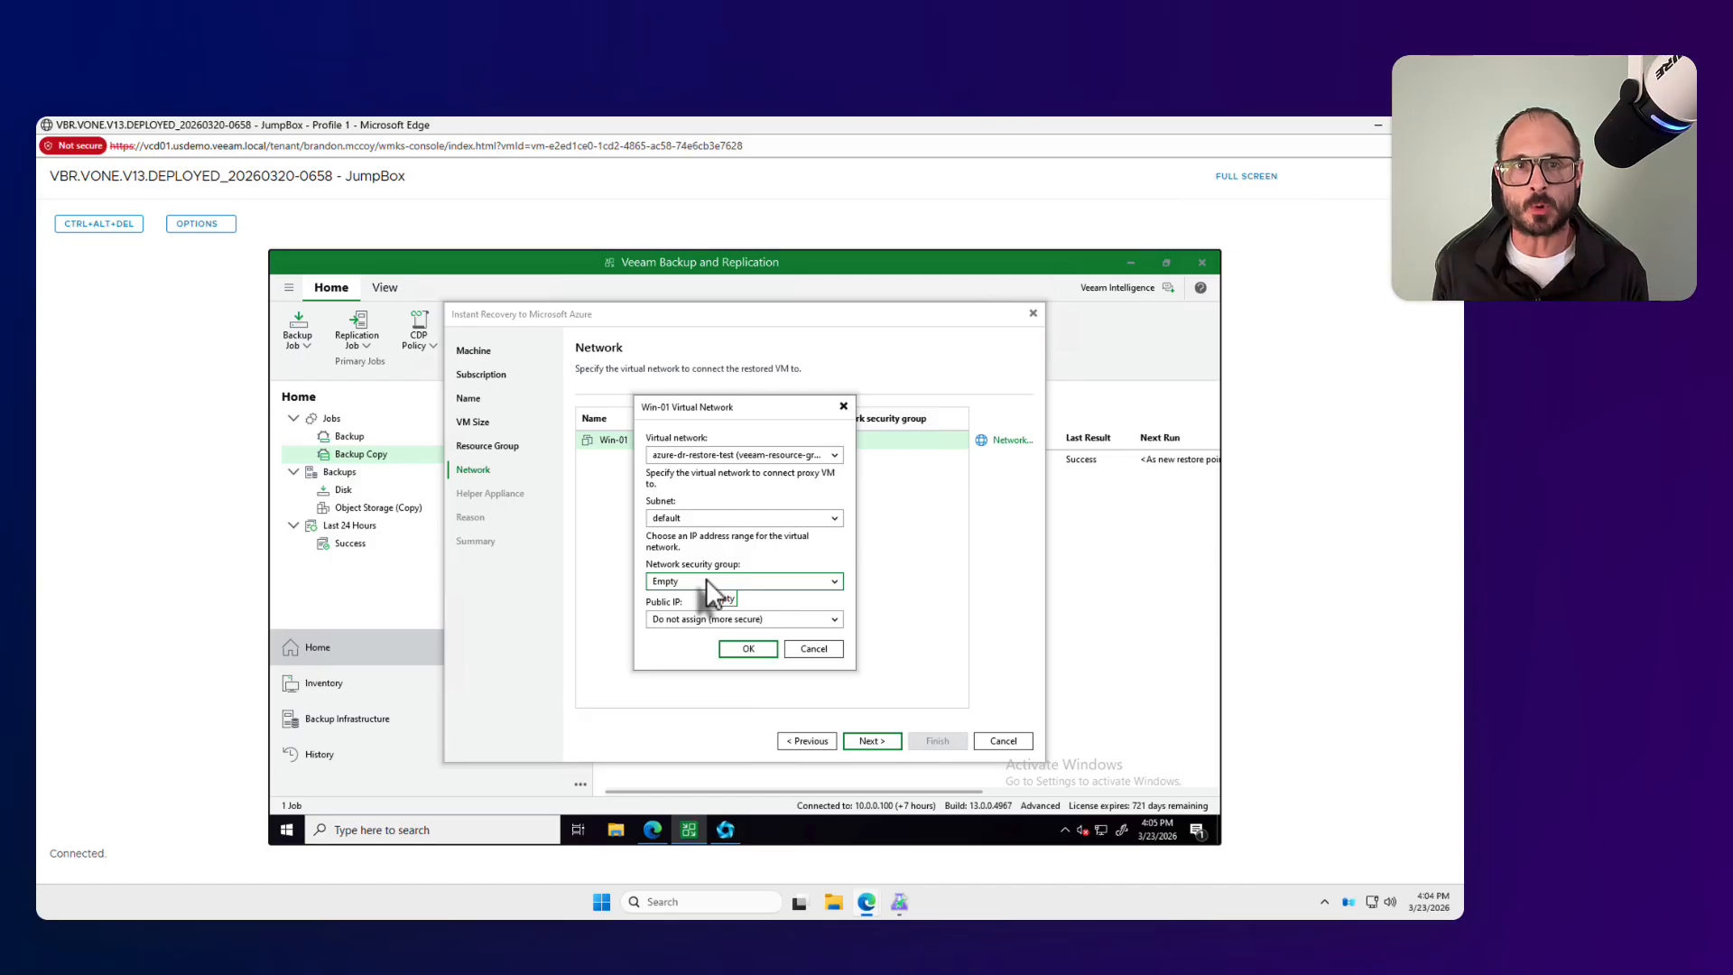
Step: Assign a public IP that makes the restored Win-01 accessible from the Internet, confirm the network settings and continue to the helper appliance
click(704, 621)
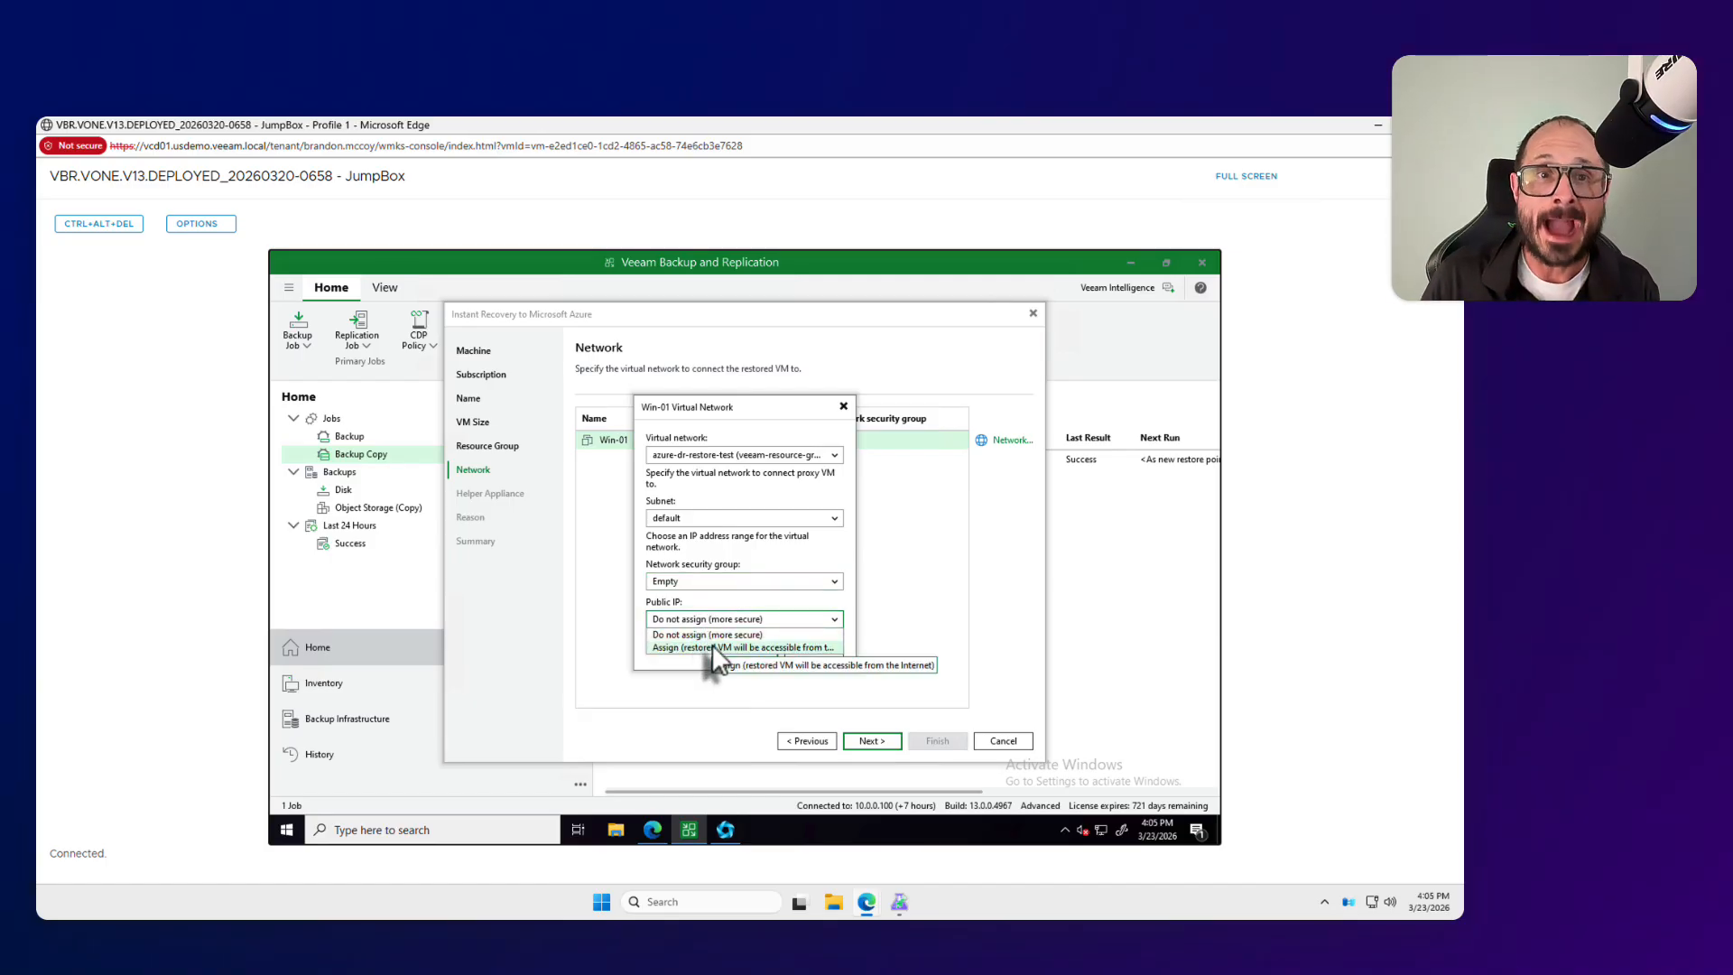
click(714, 646)
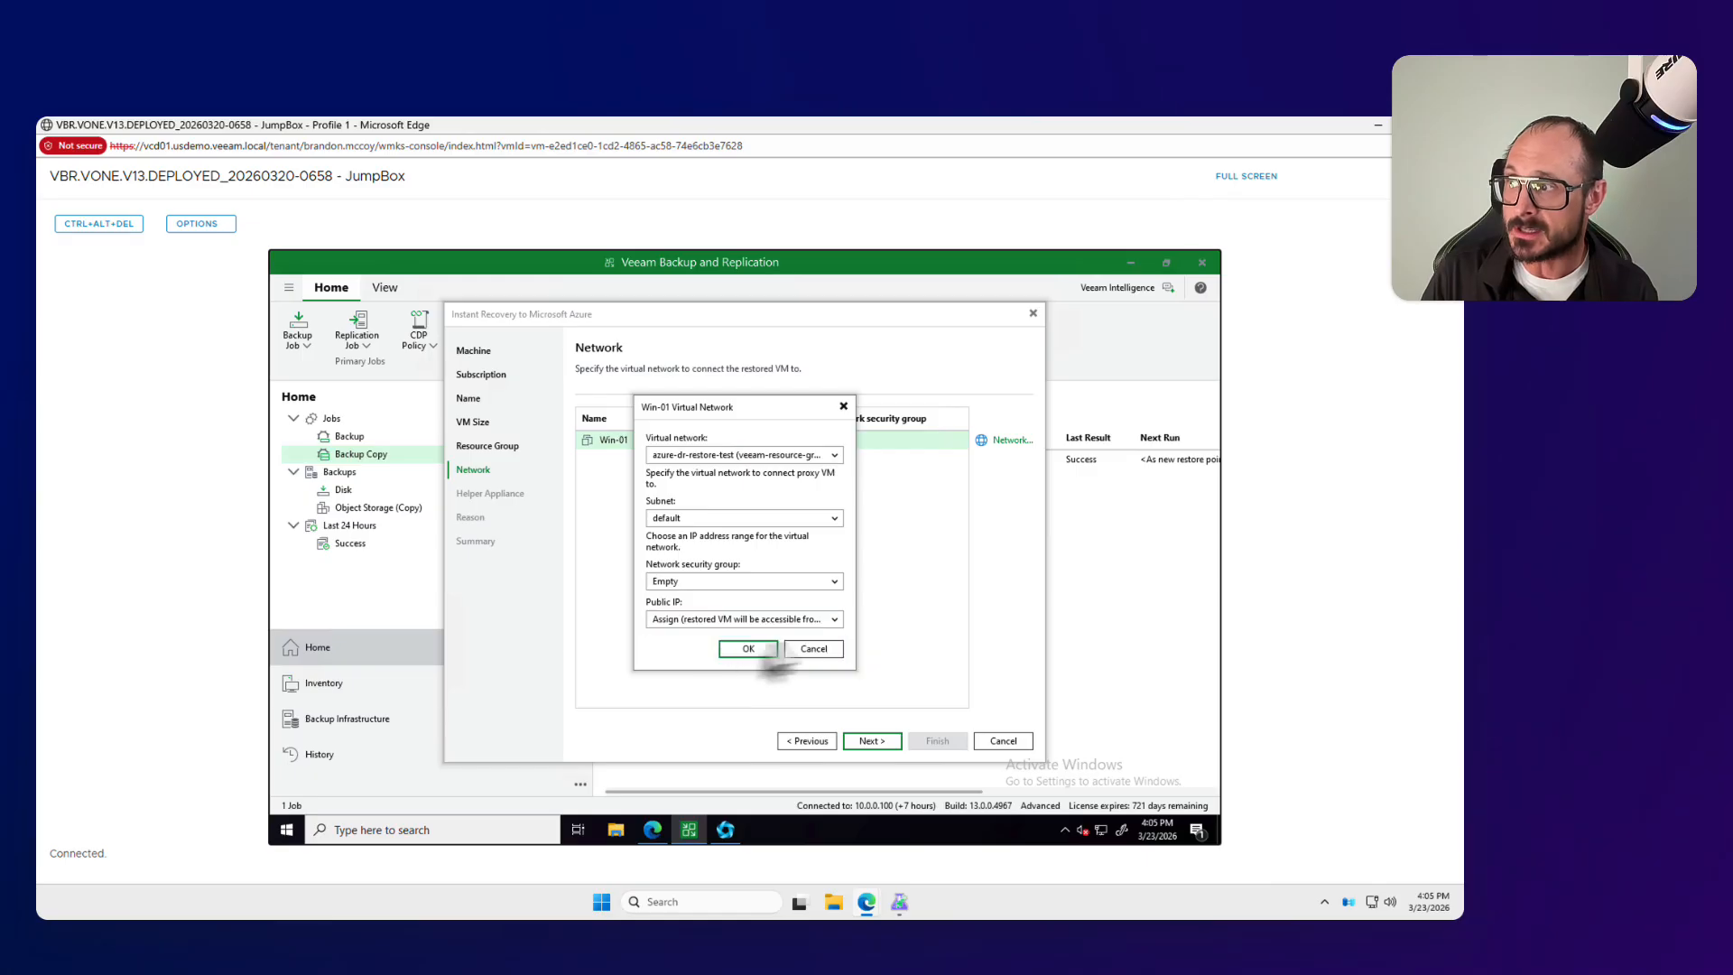
click(753, 621)
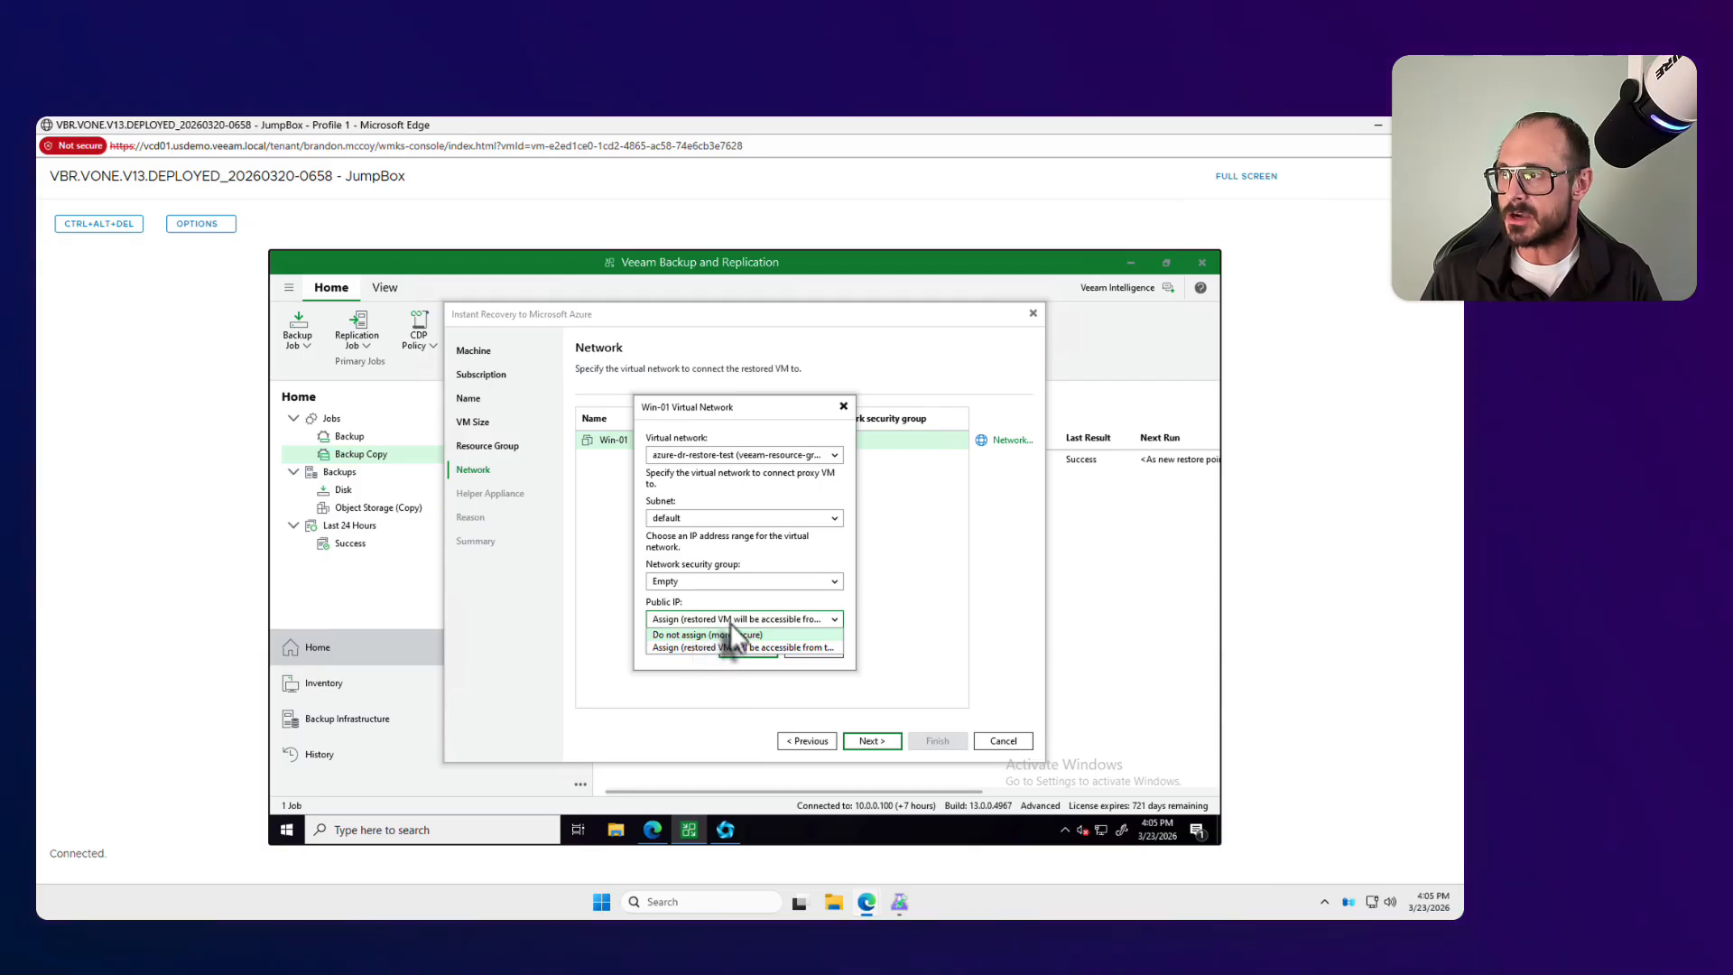
click(744, 646)
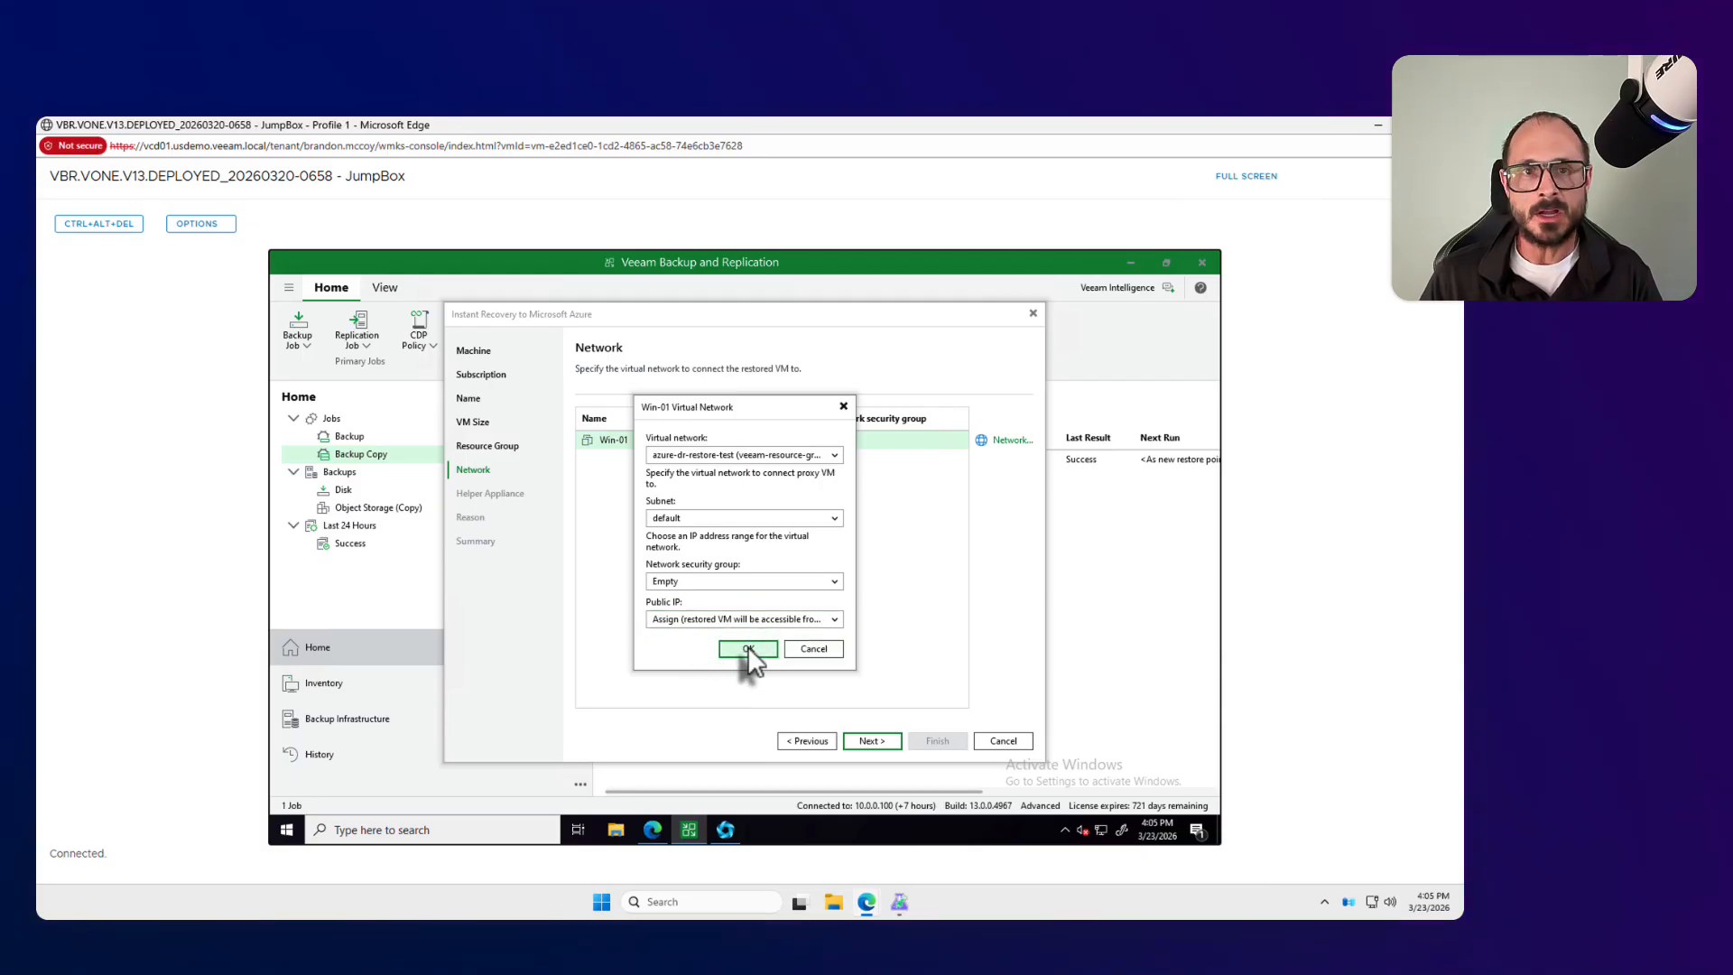
click(749, 648)
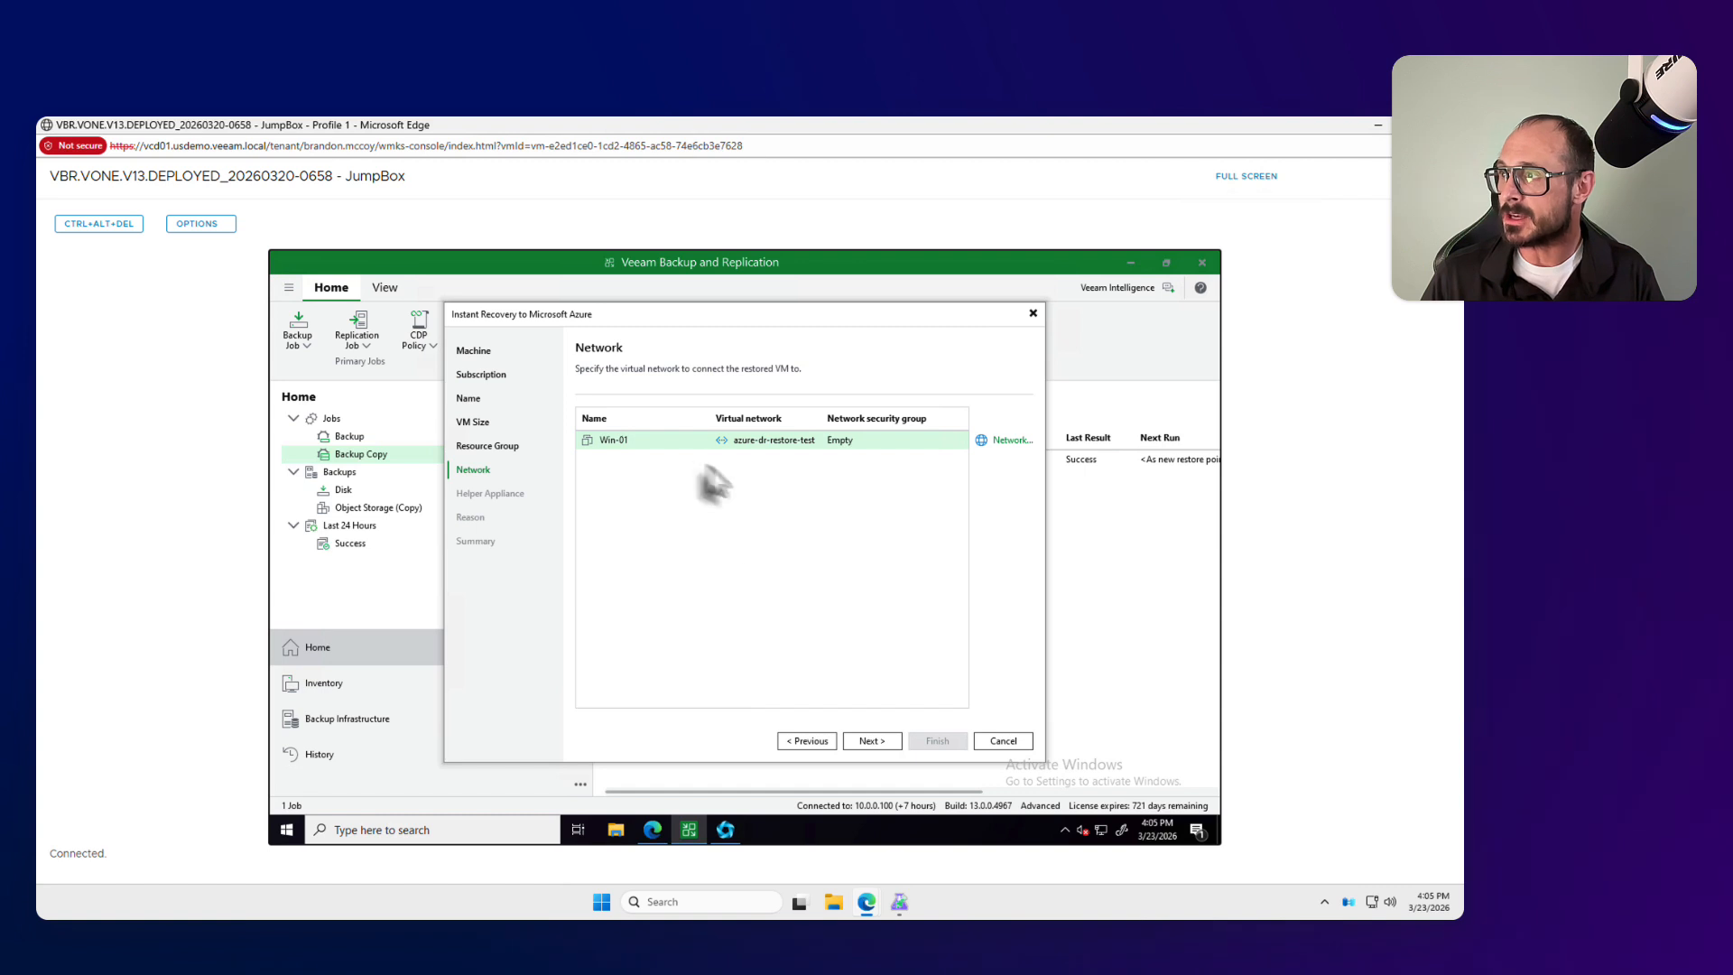
click(861, 740)
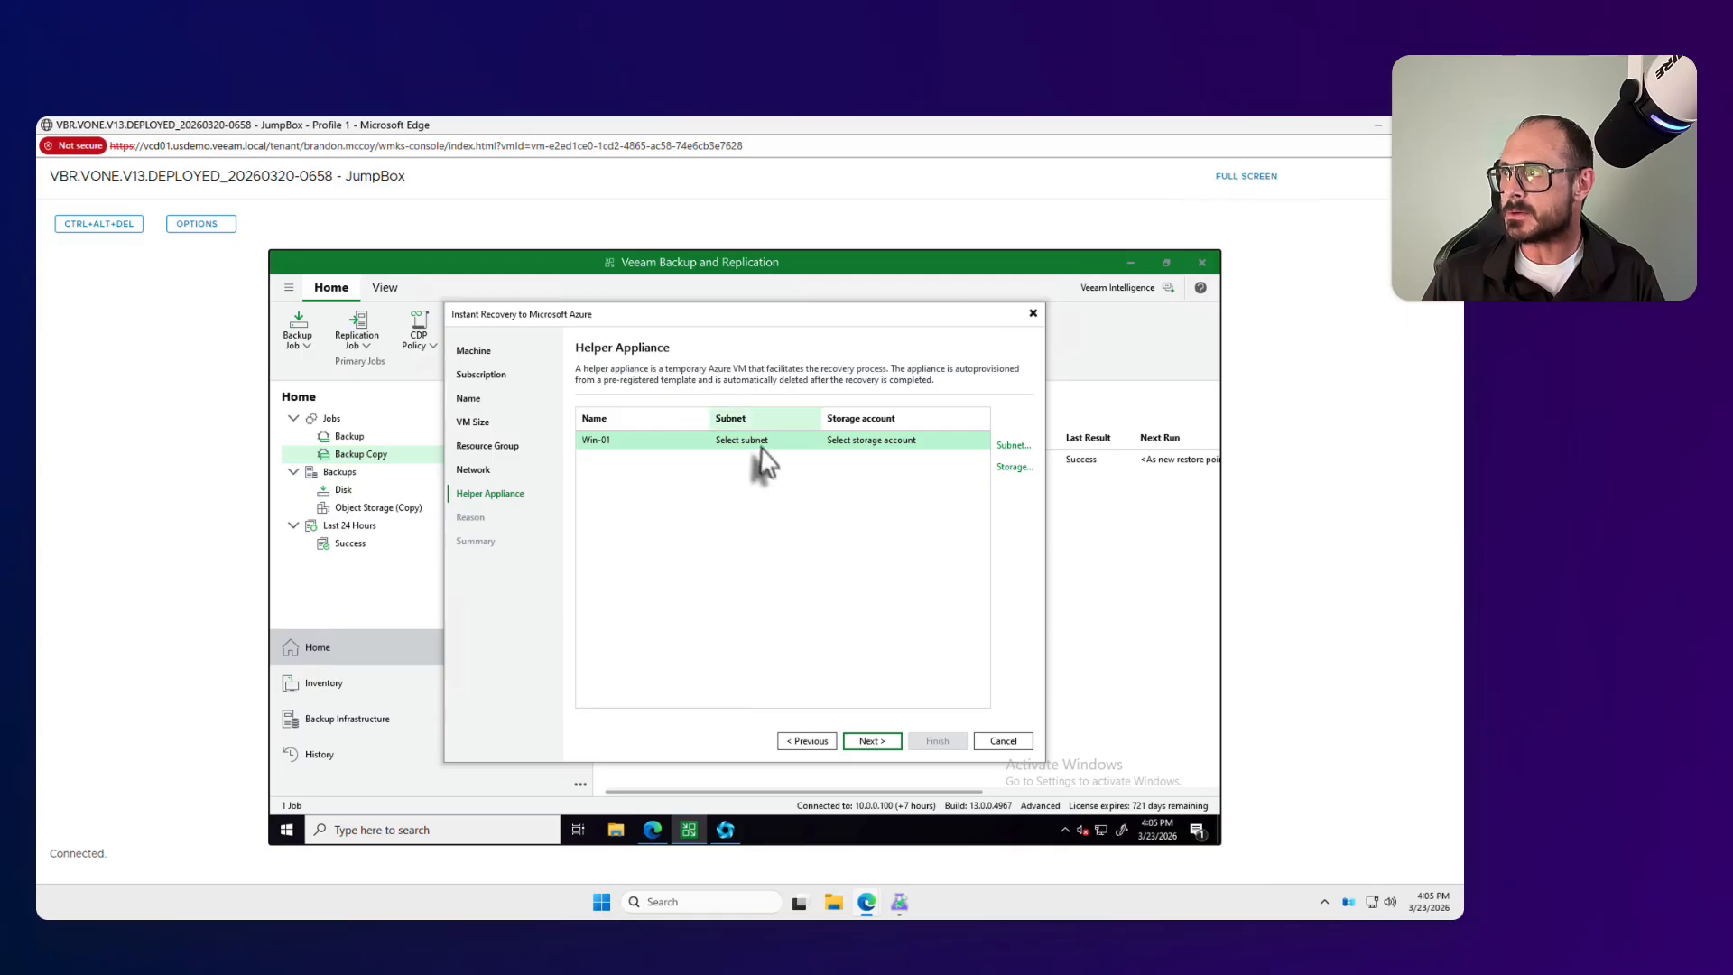
Step: Set the helper appliance subnet for Win-01 to default
click(1013, 445)
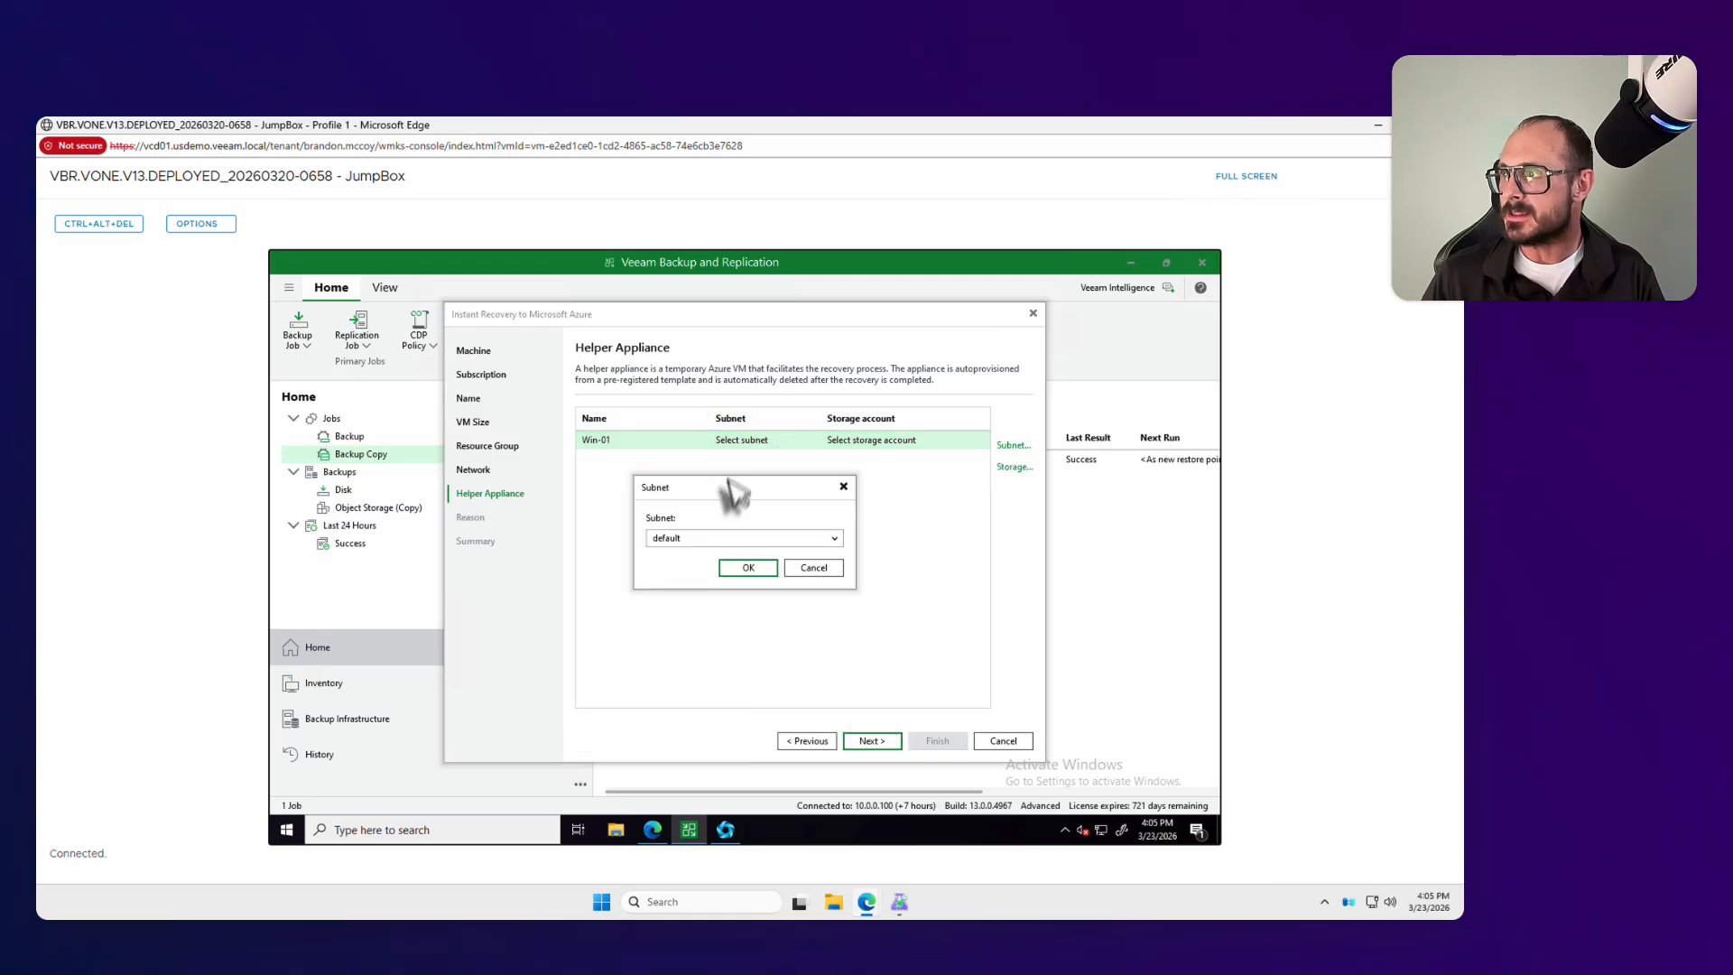
click(724, 538)
click(722, 554)
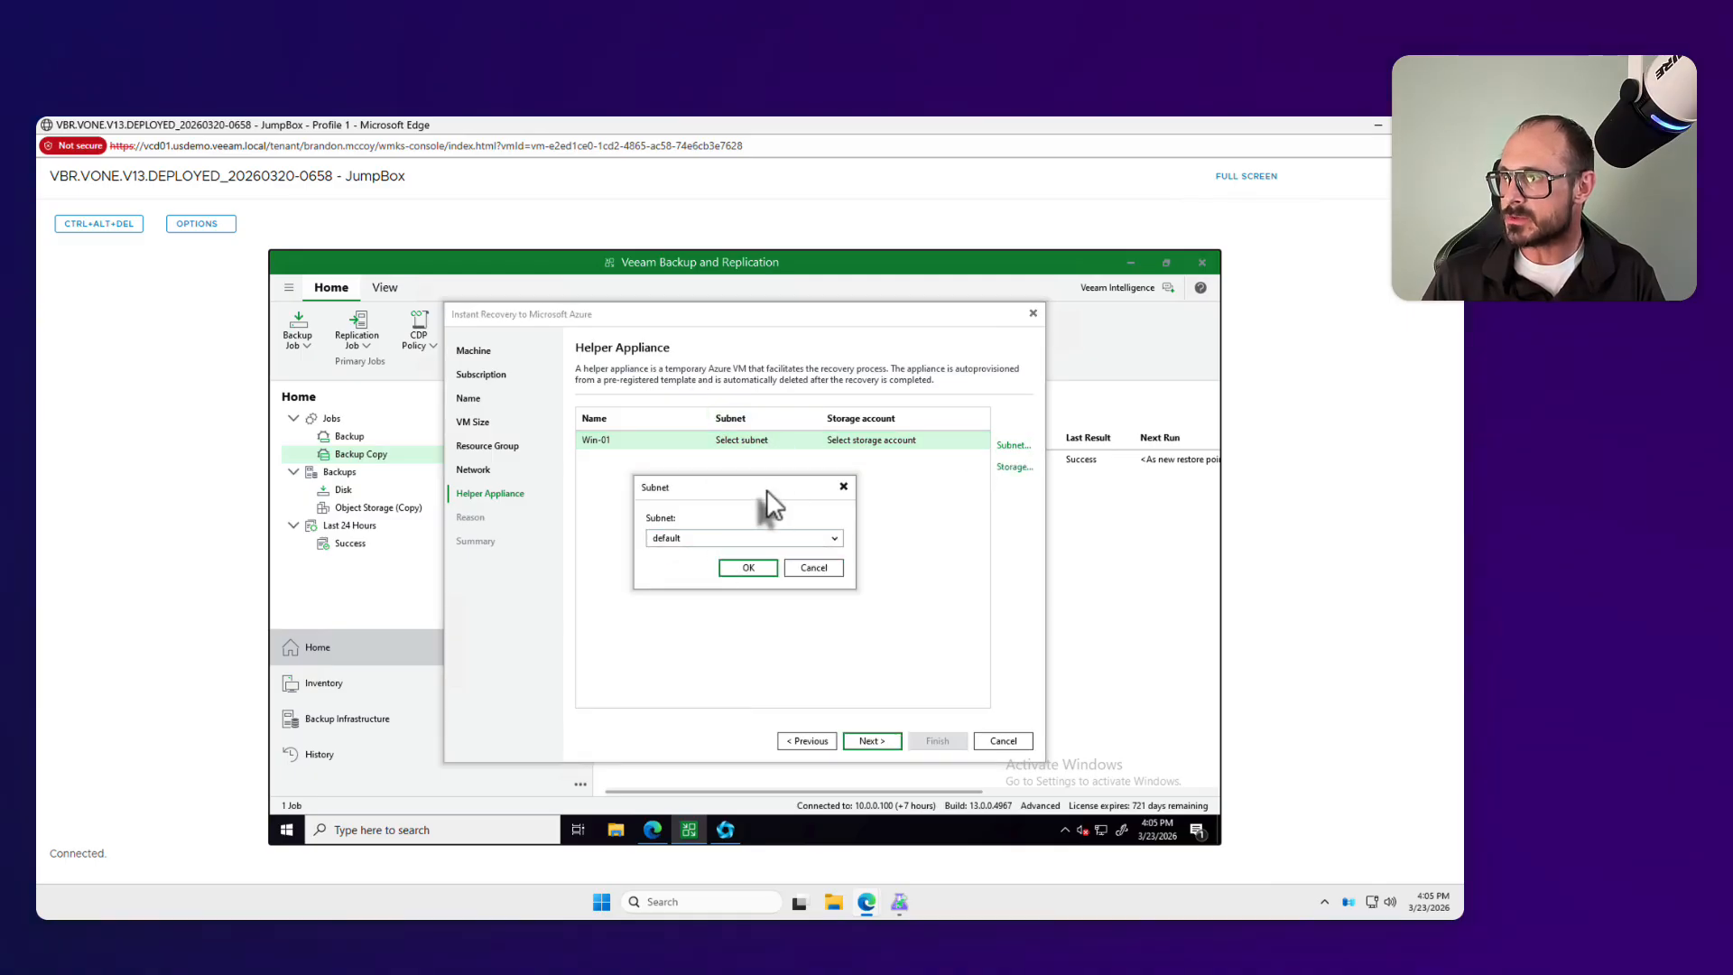
click(751, 567)
Step: Set the helper appliance to create a new storage account and continue to the restore reason
click(1013, 467)
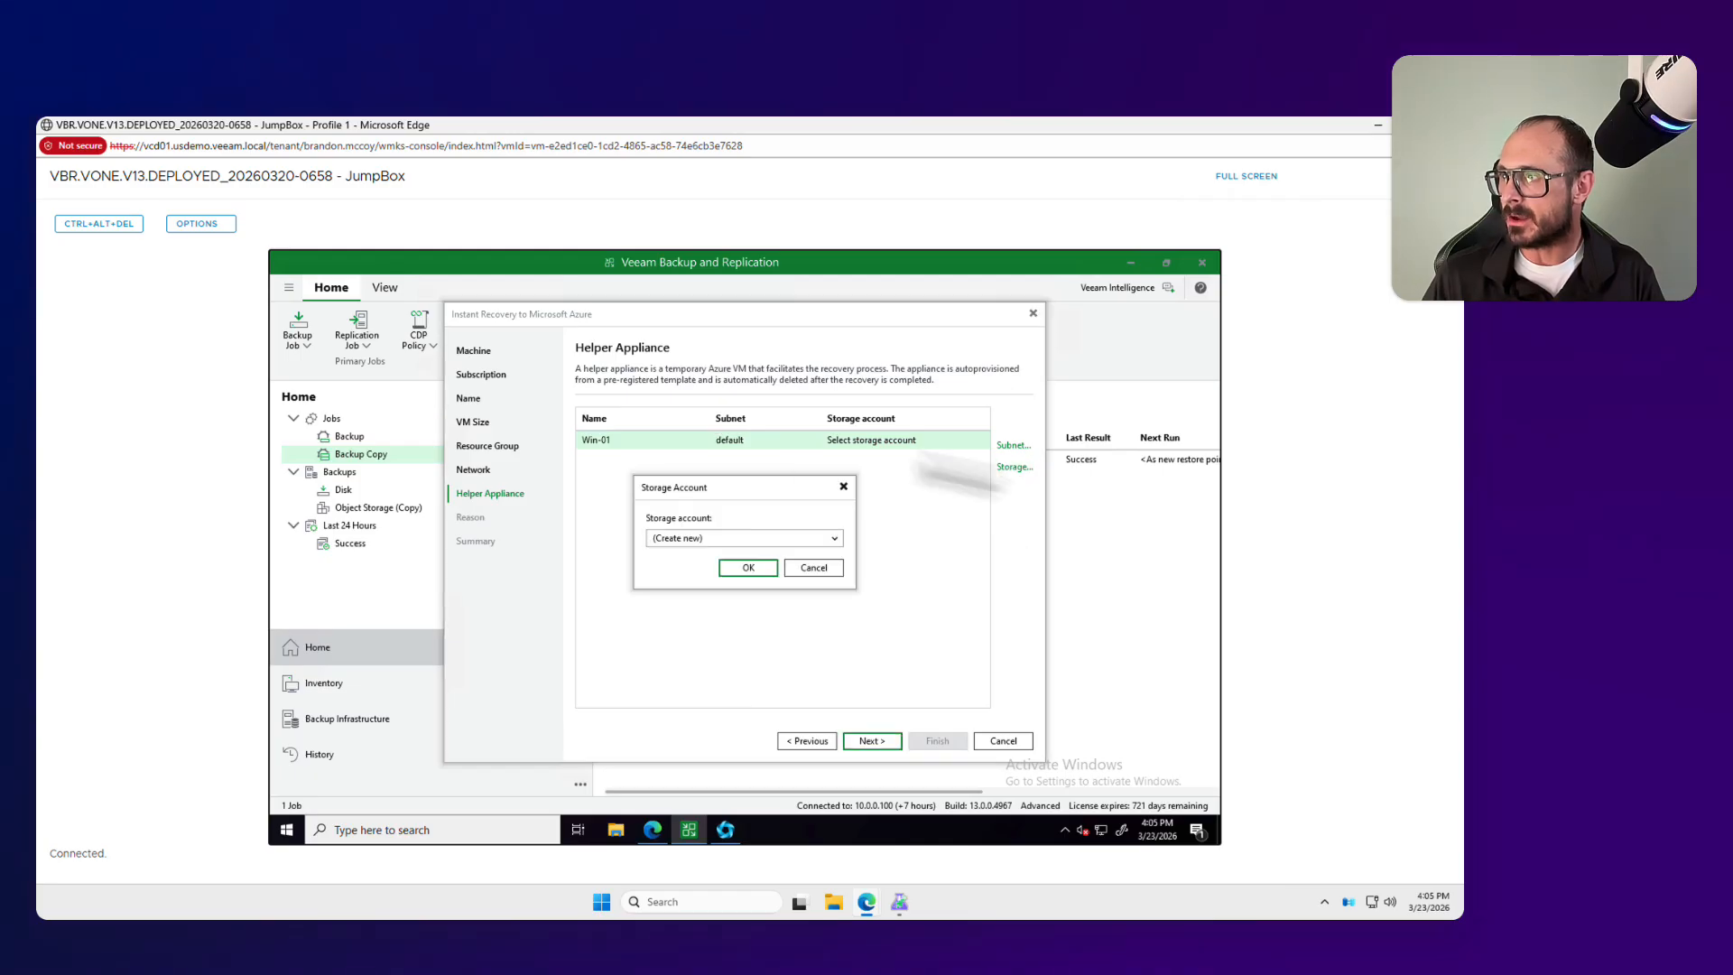
click(709, 538)
click(715, 553)
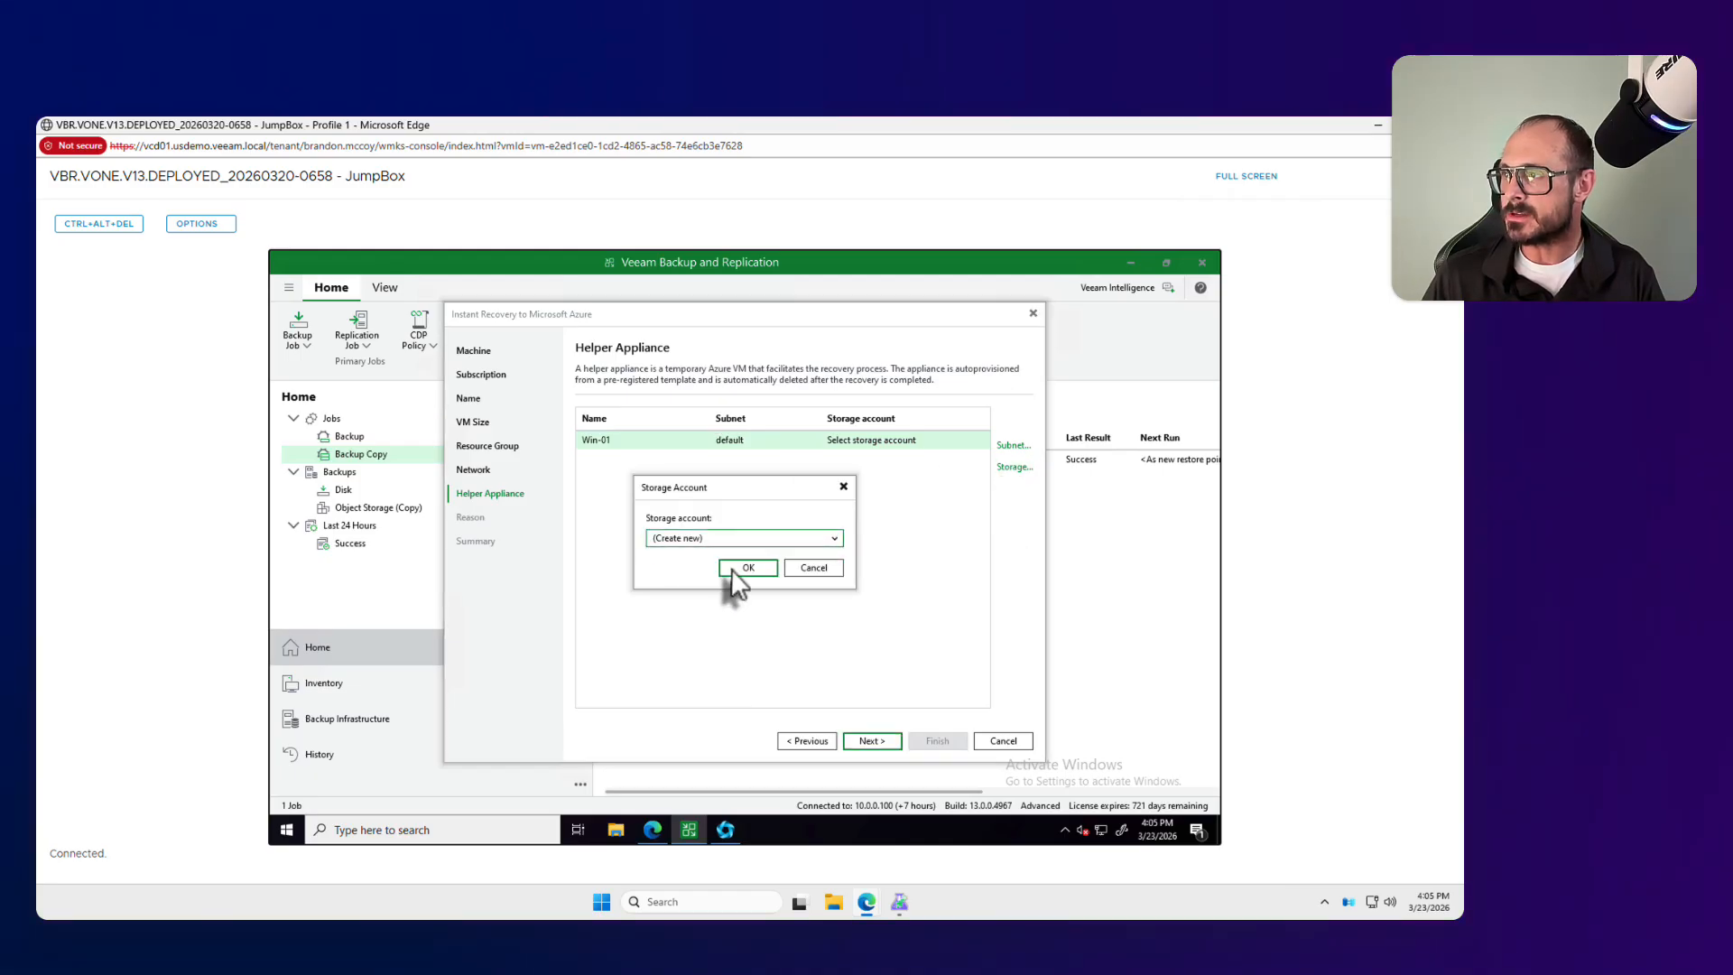
click(733, 568)
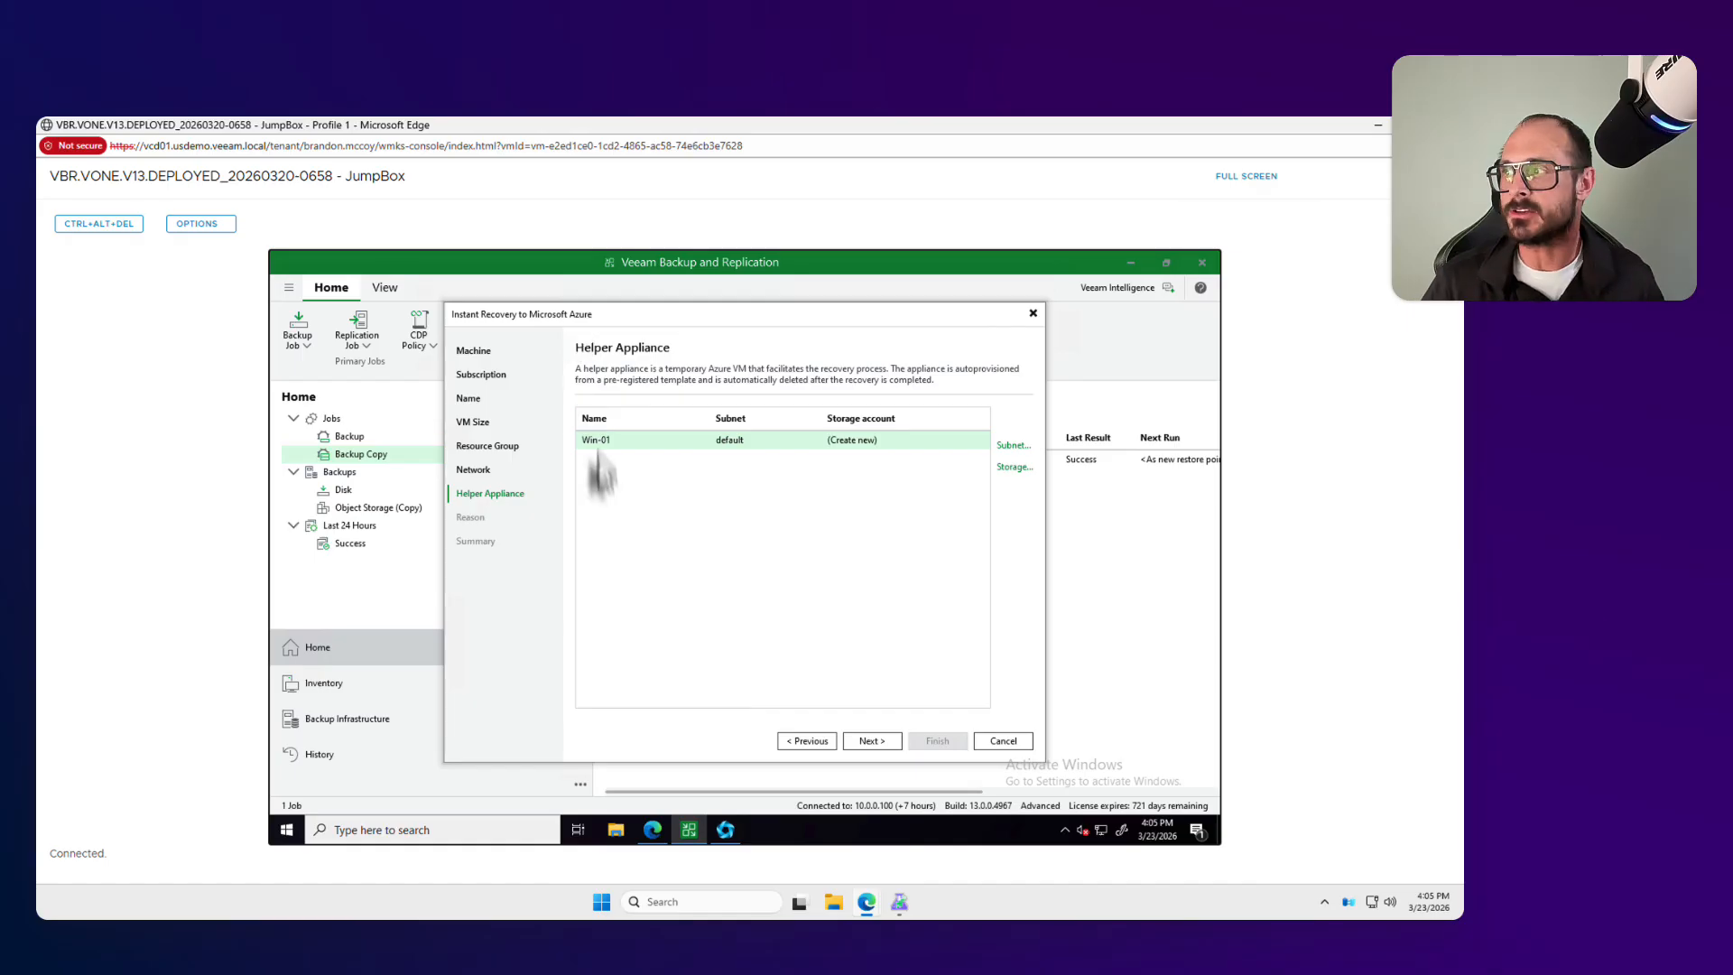
click(896, 745)
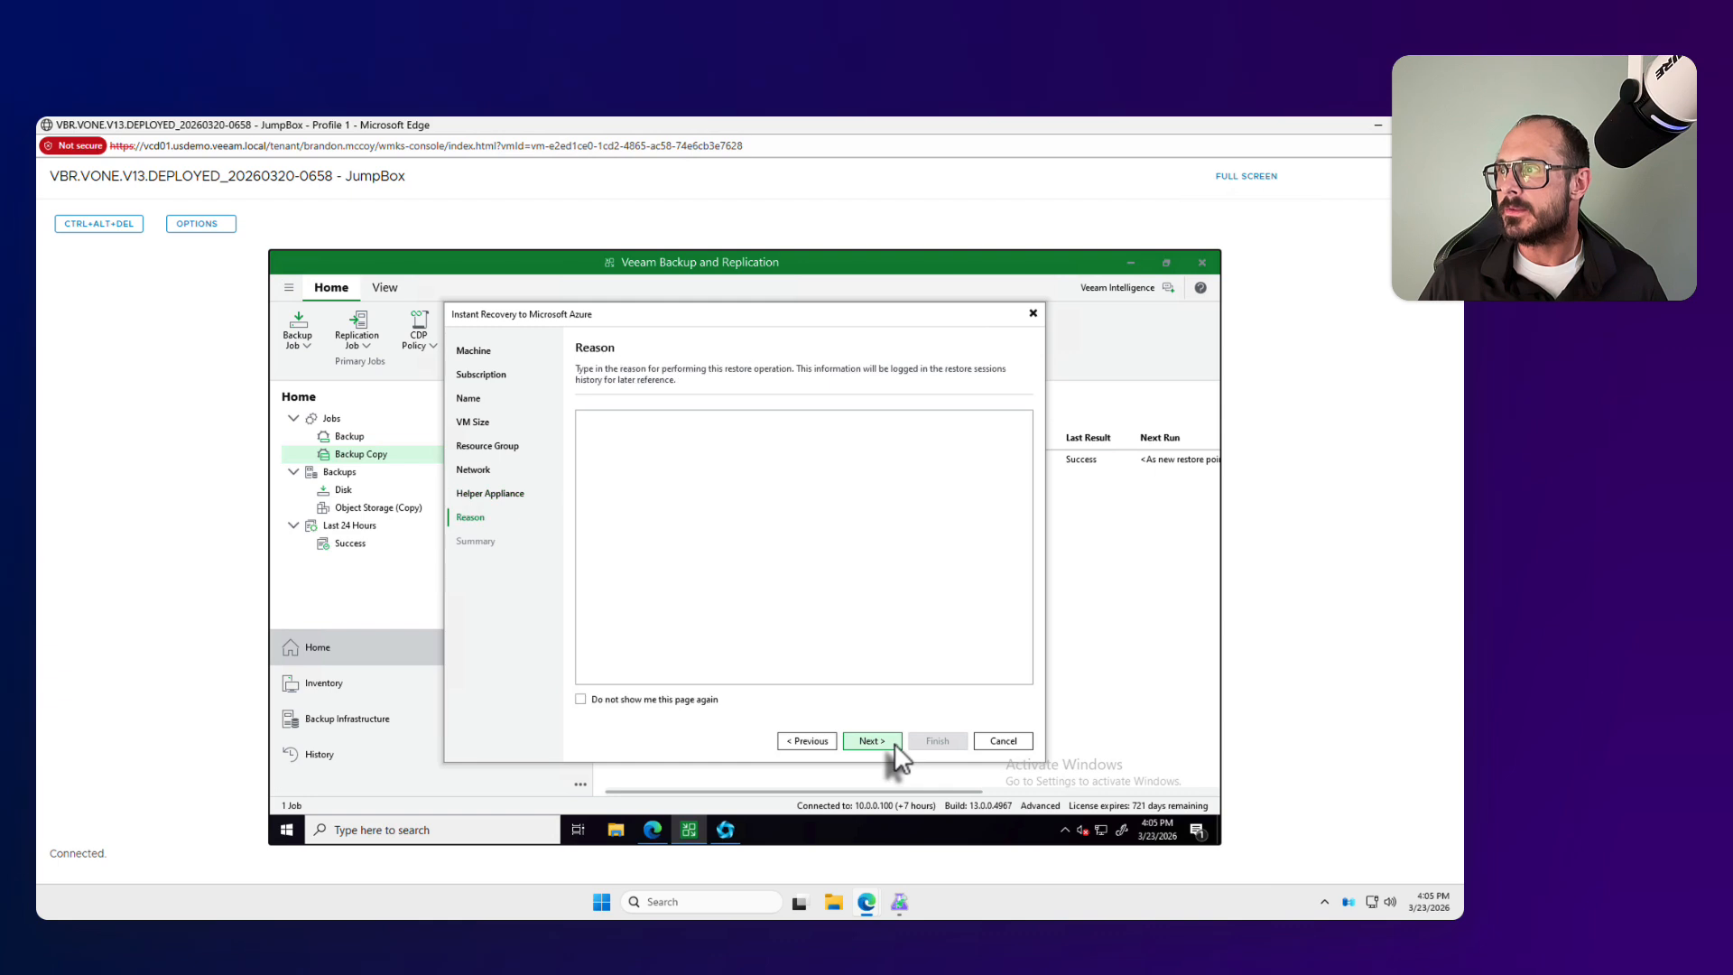
Step: Enter "test" as the restore reason, start the Instant Recovery of Win-01 and close its restore session window
click(804, 512)
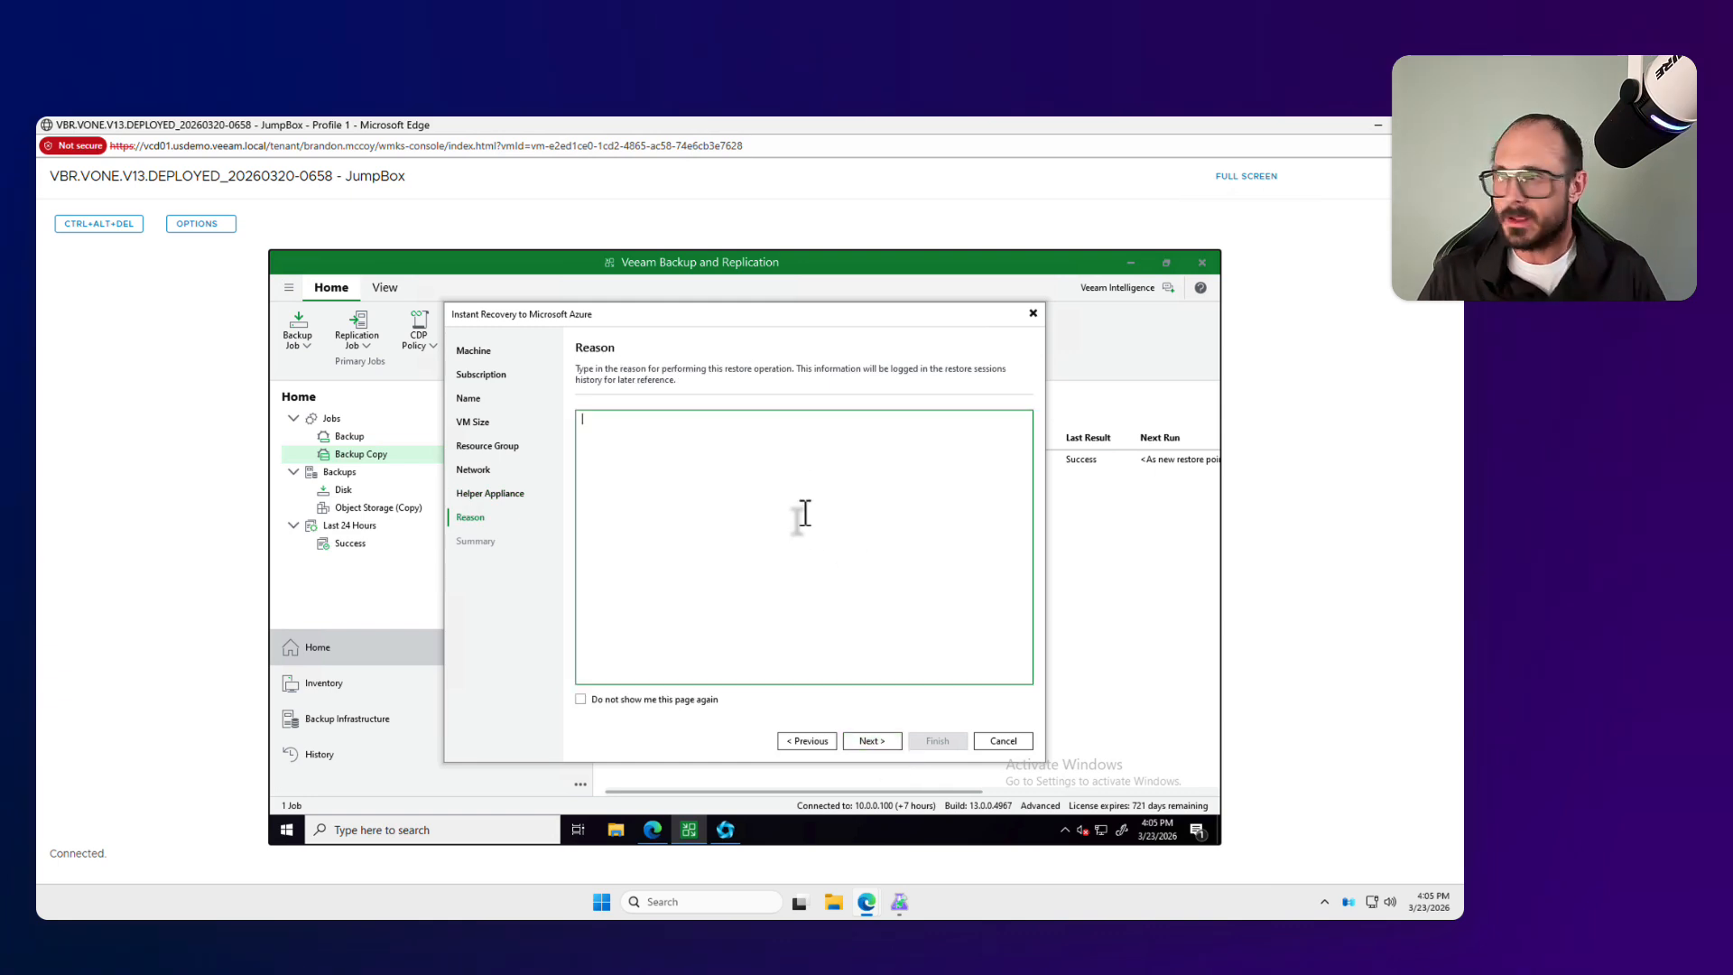
text(test)
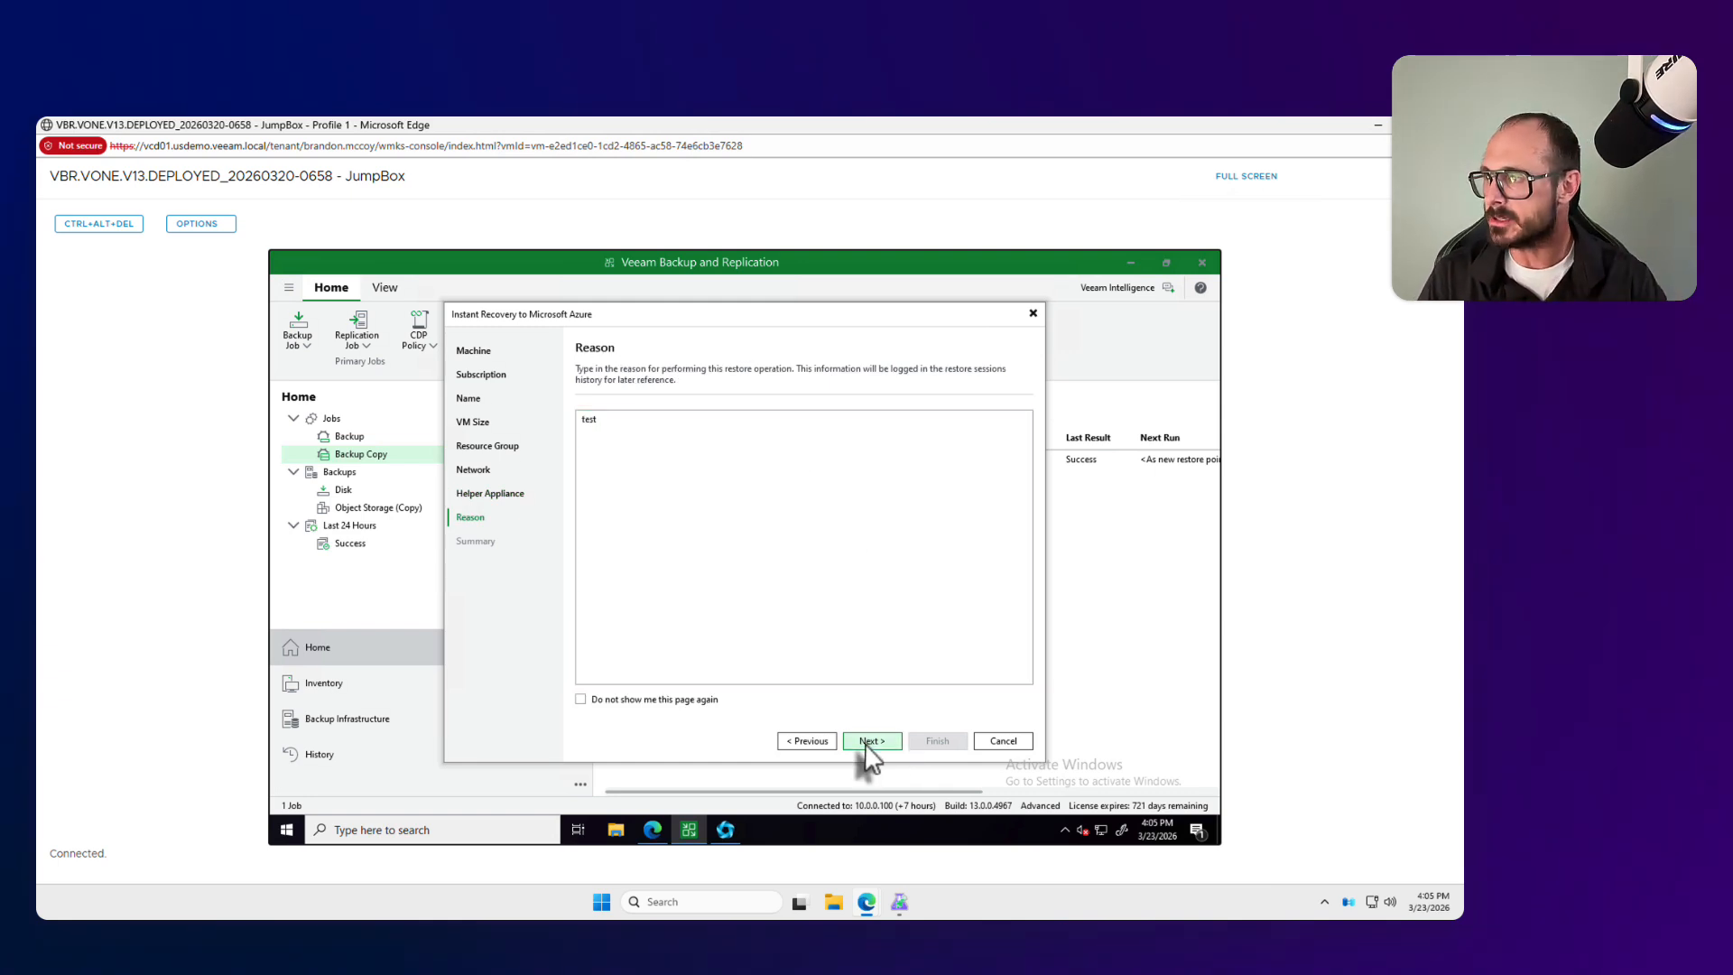
click(868, 742)
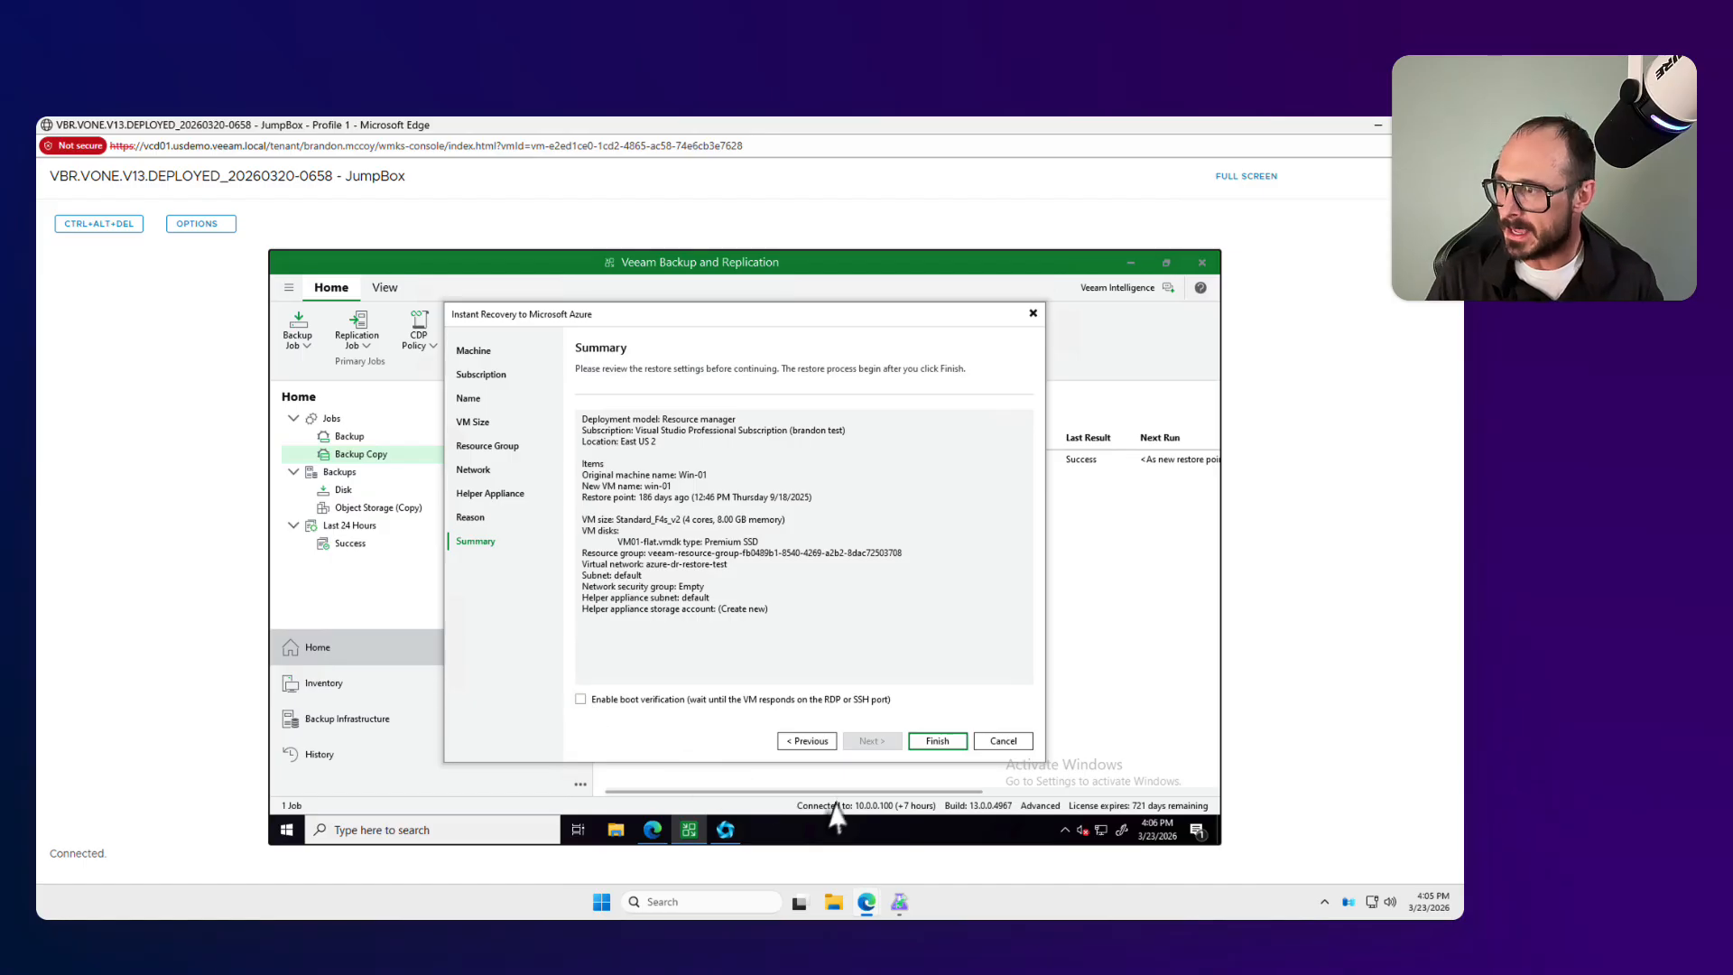
click(937, 742)
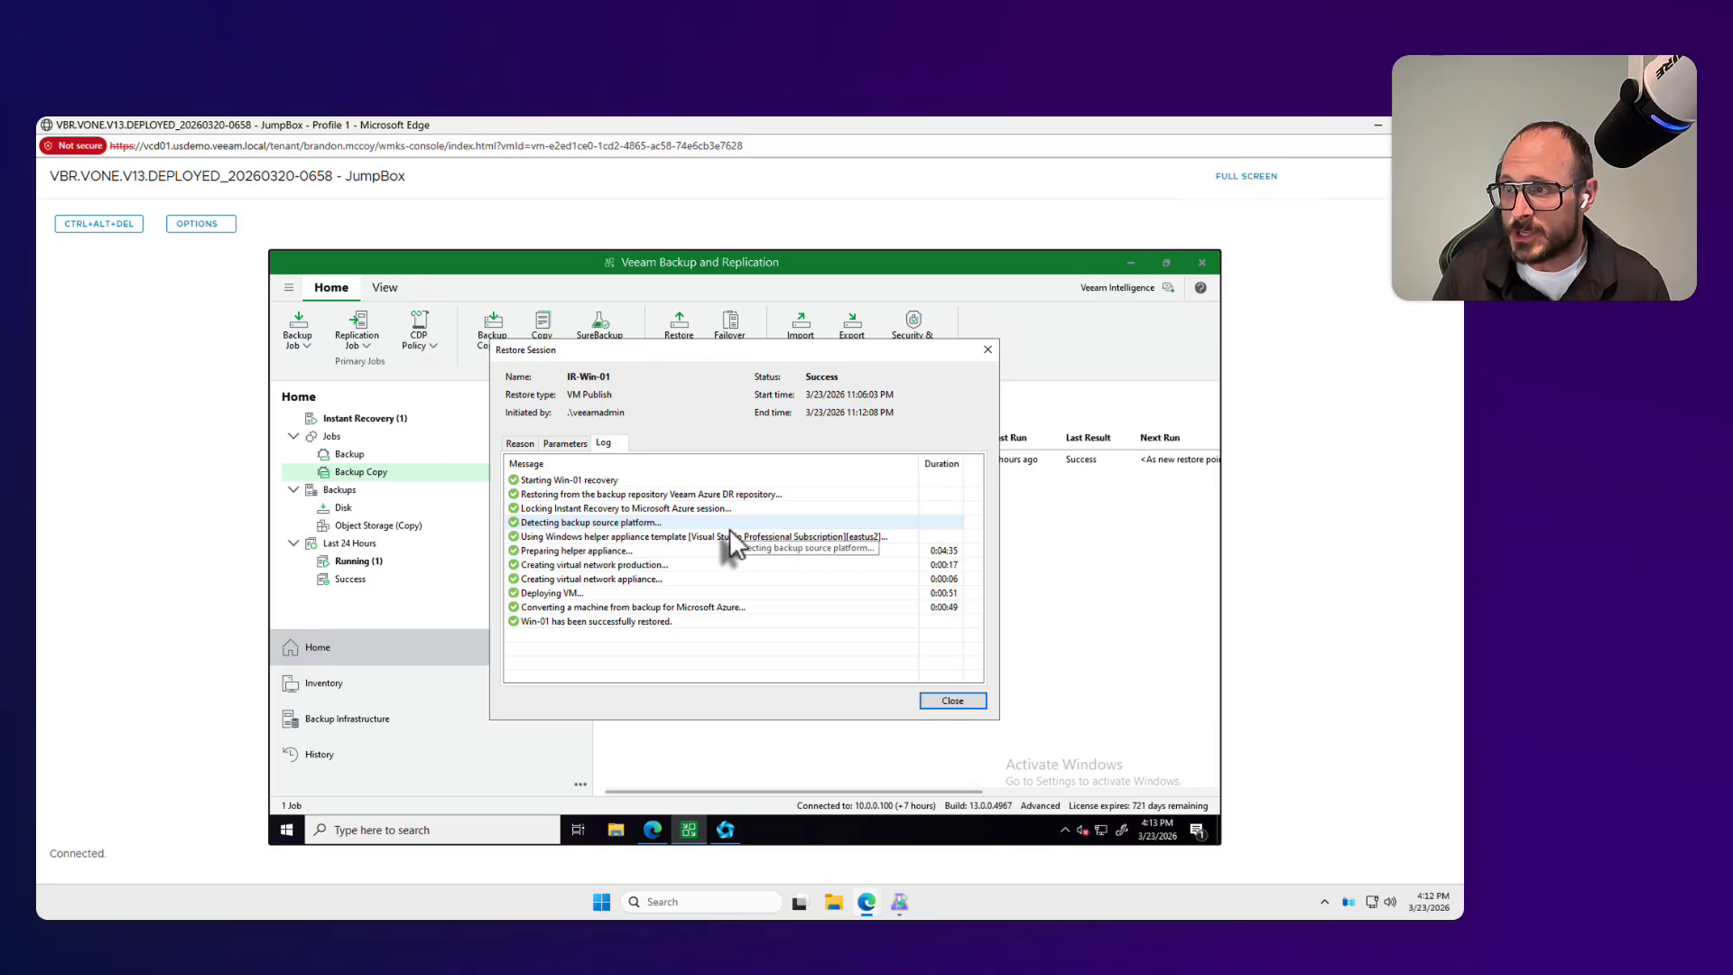
click(958, 704)
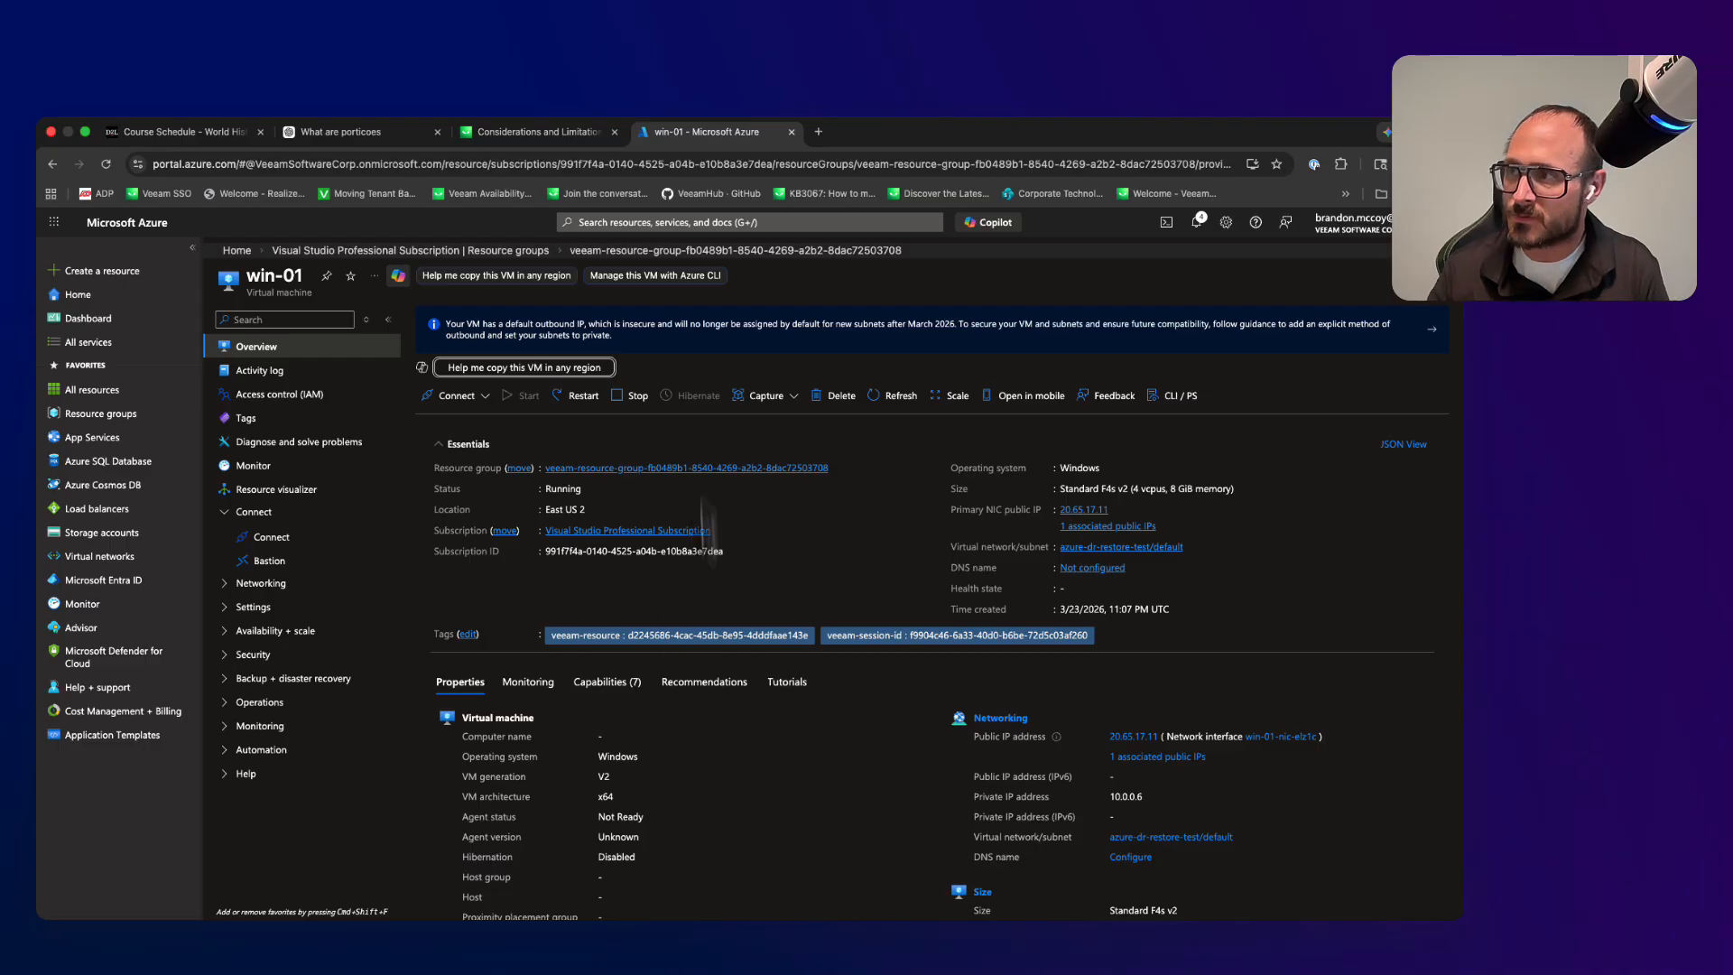
Step: Switch from the Azure portal back to the Windows App remote session in full screen and show the active Instant Recovery sessions
mouse_move(672, 907)
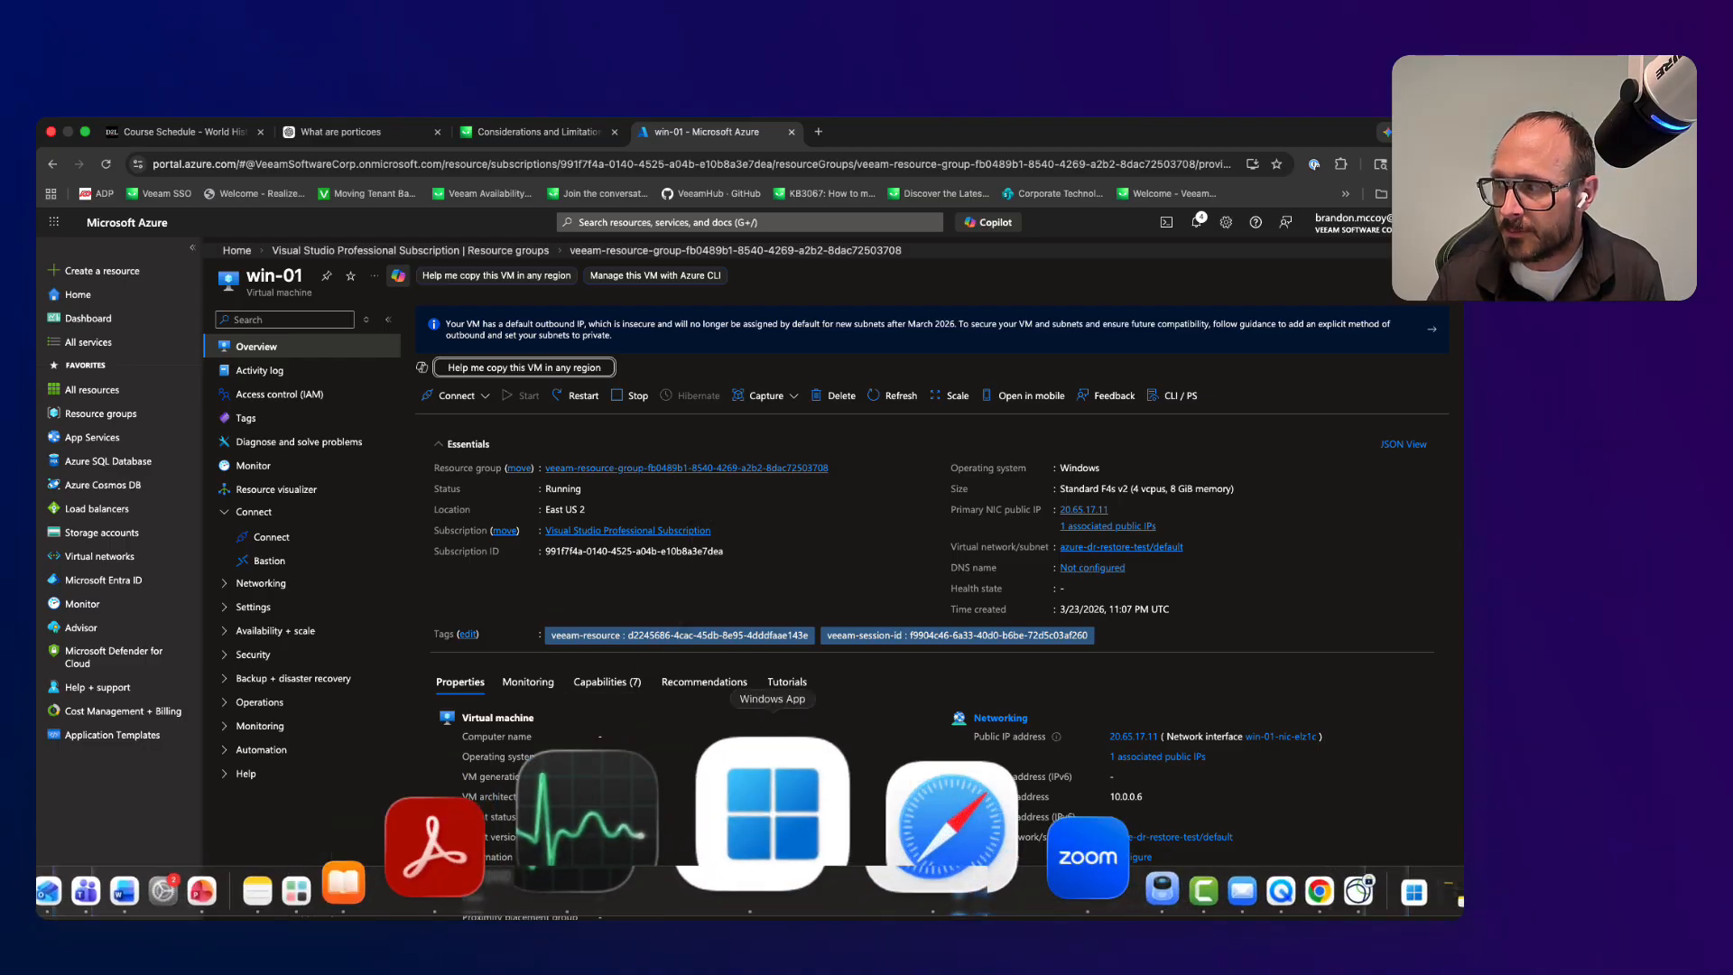
click(747, 894)
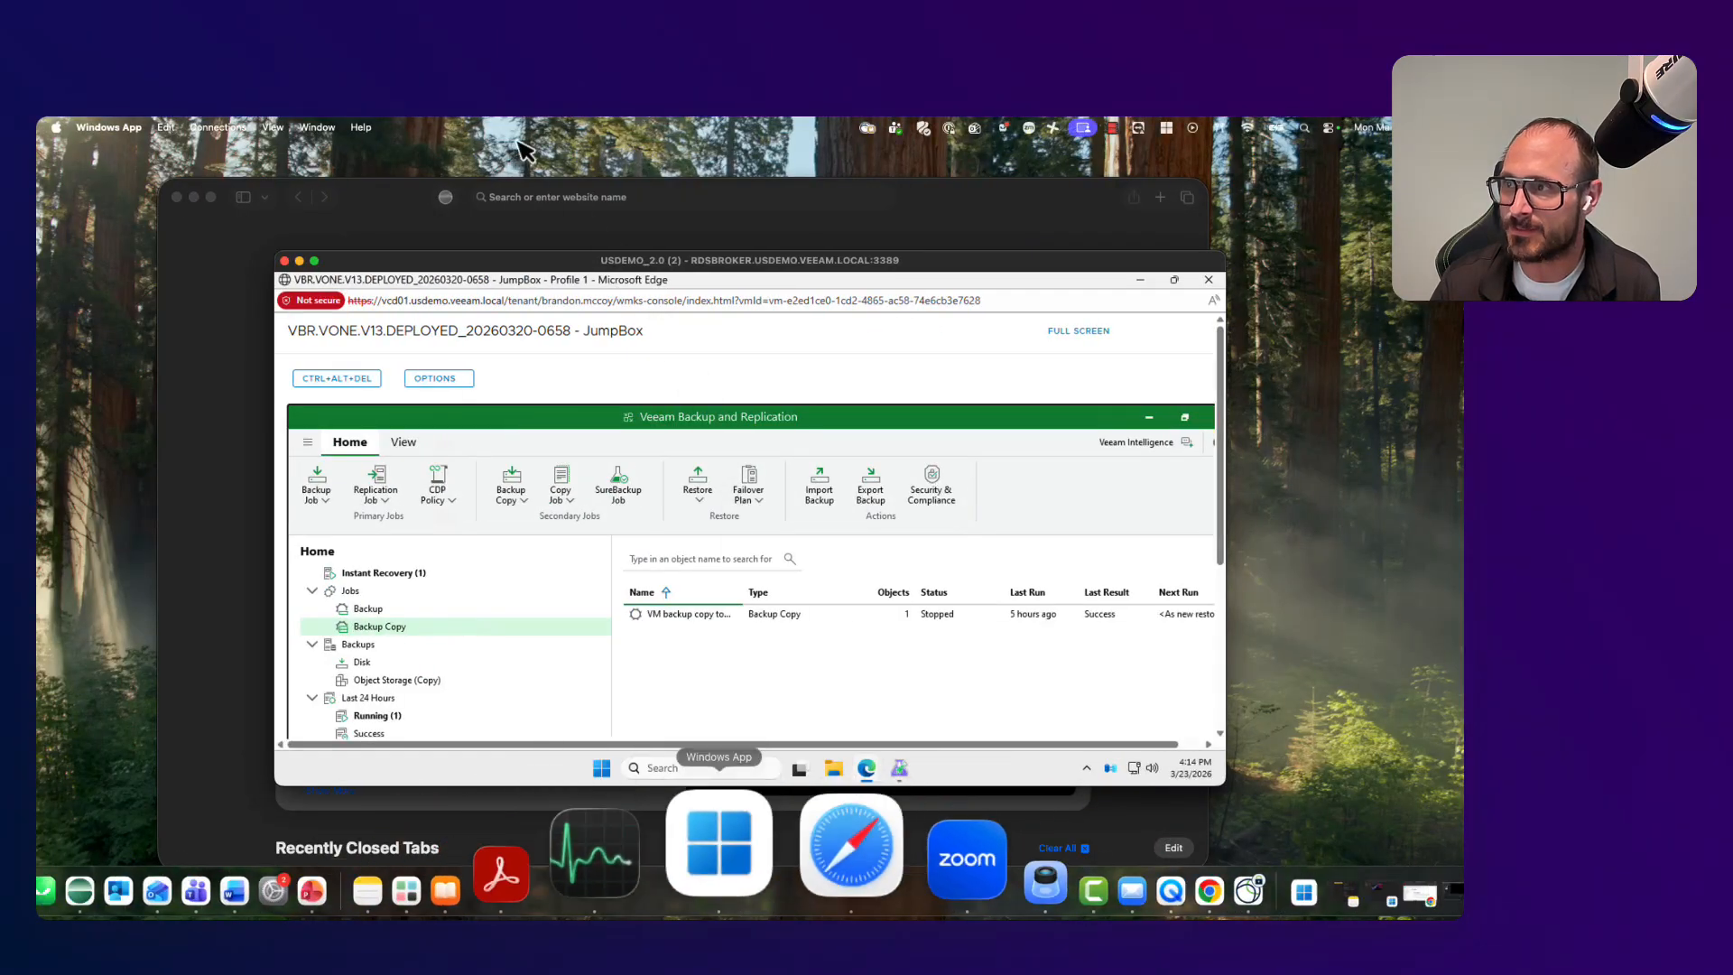
click(314, 261)
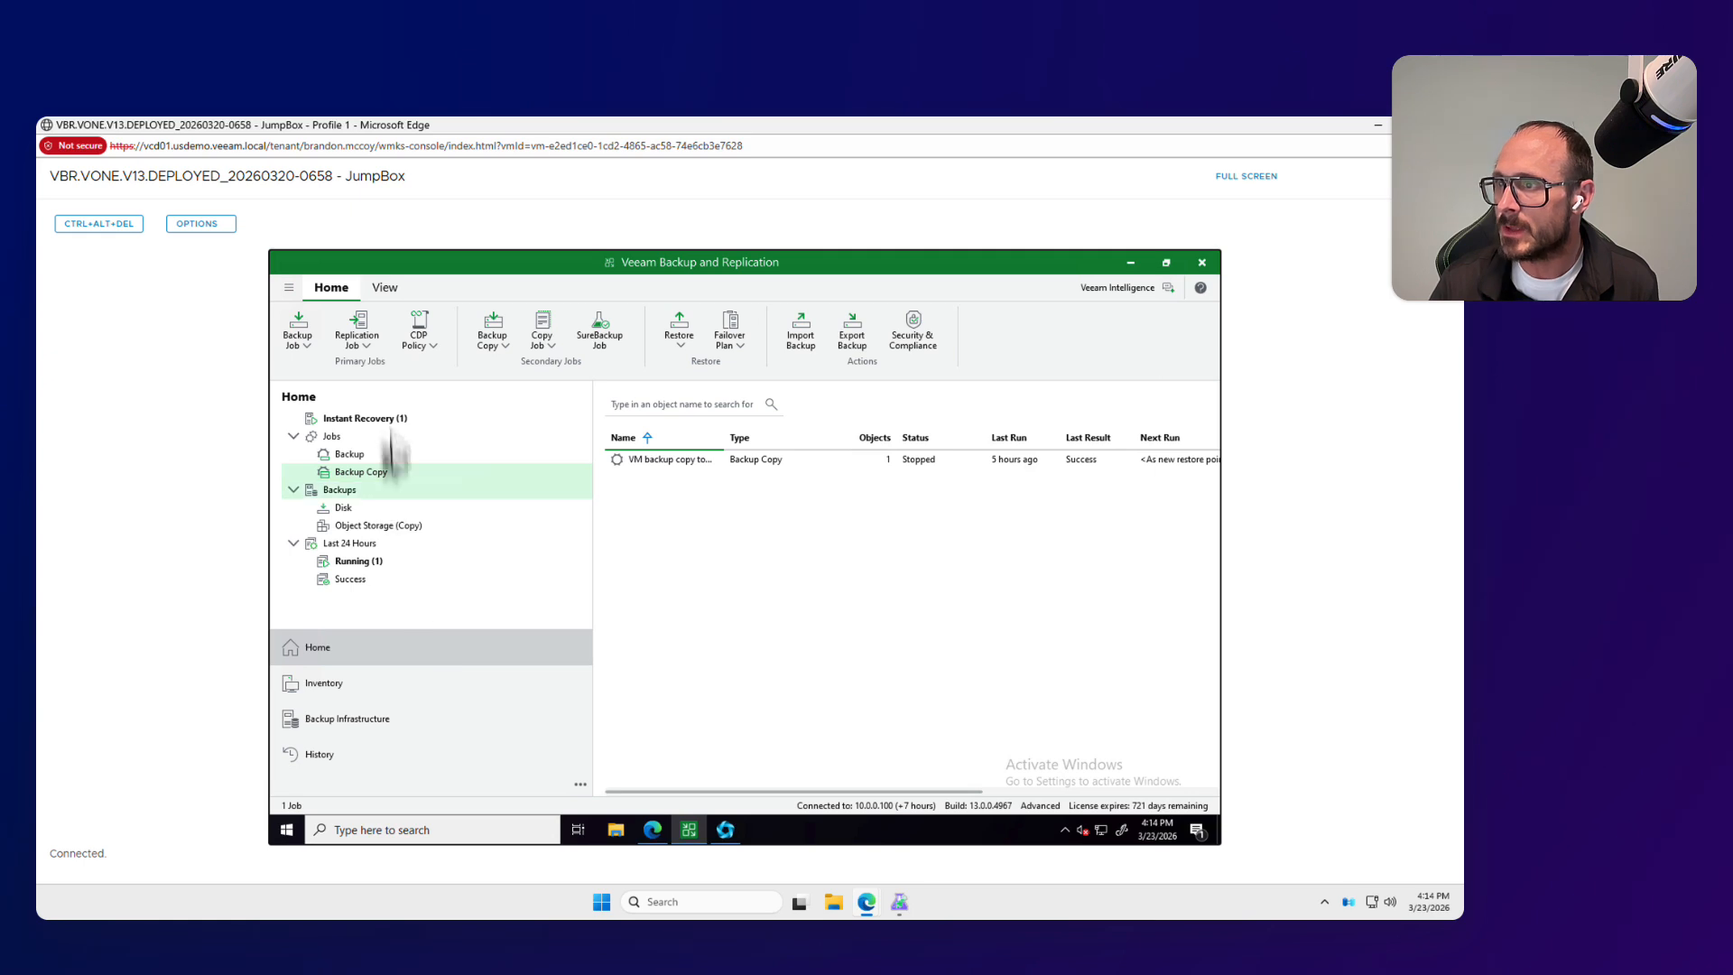
click(412, 421)
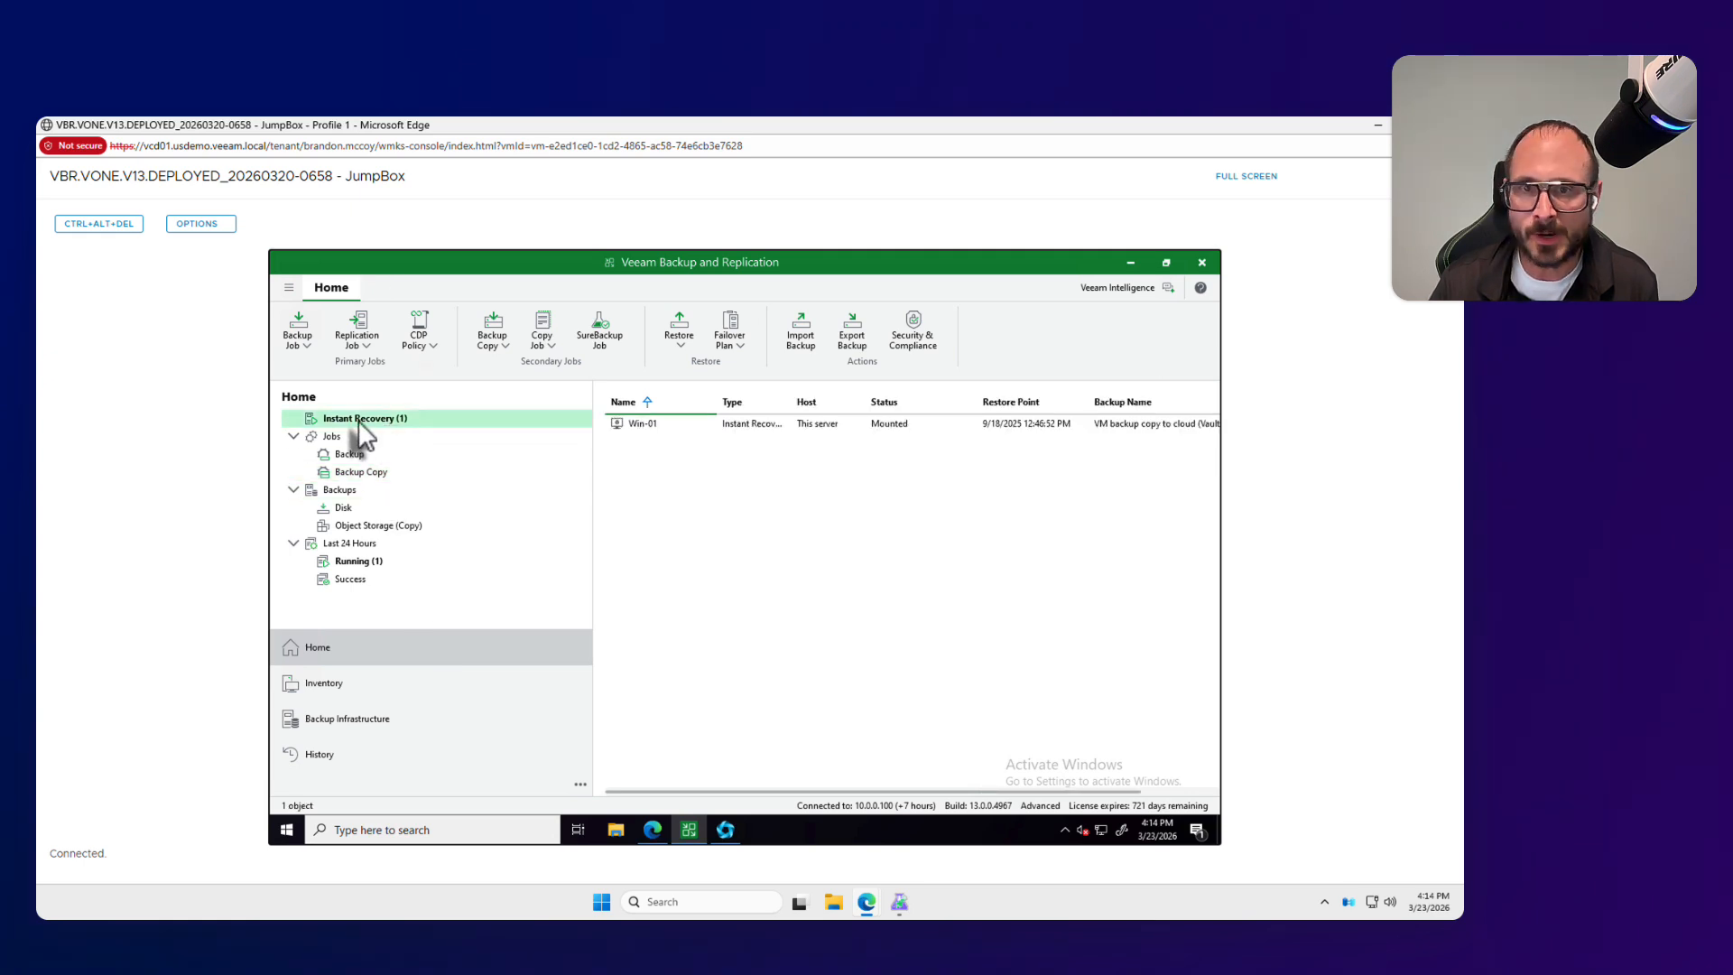
Step: Start the migration to production for the mounted Win-01 instant recovery
click(735, 425)
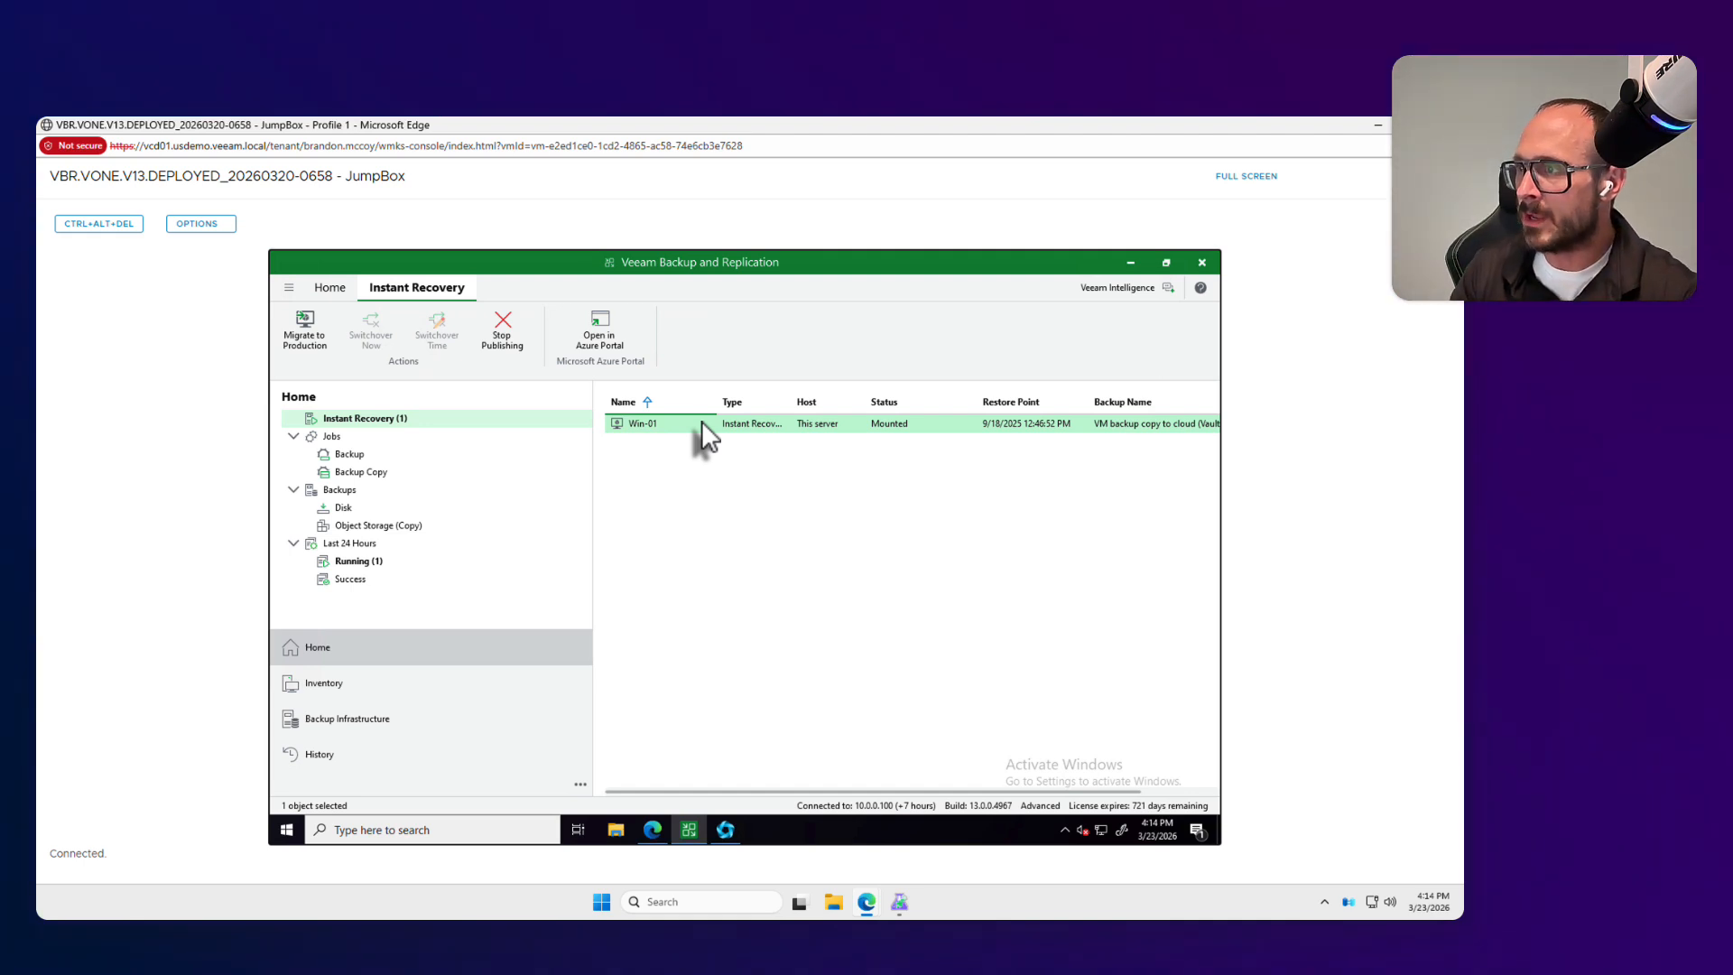
right_click(702, 421)
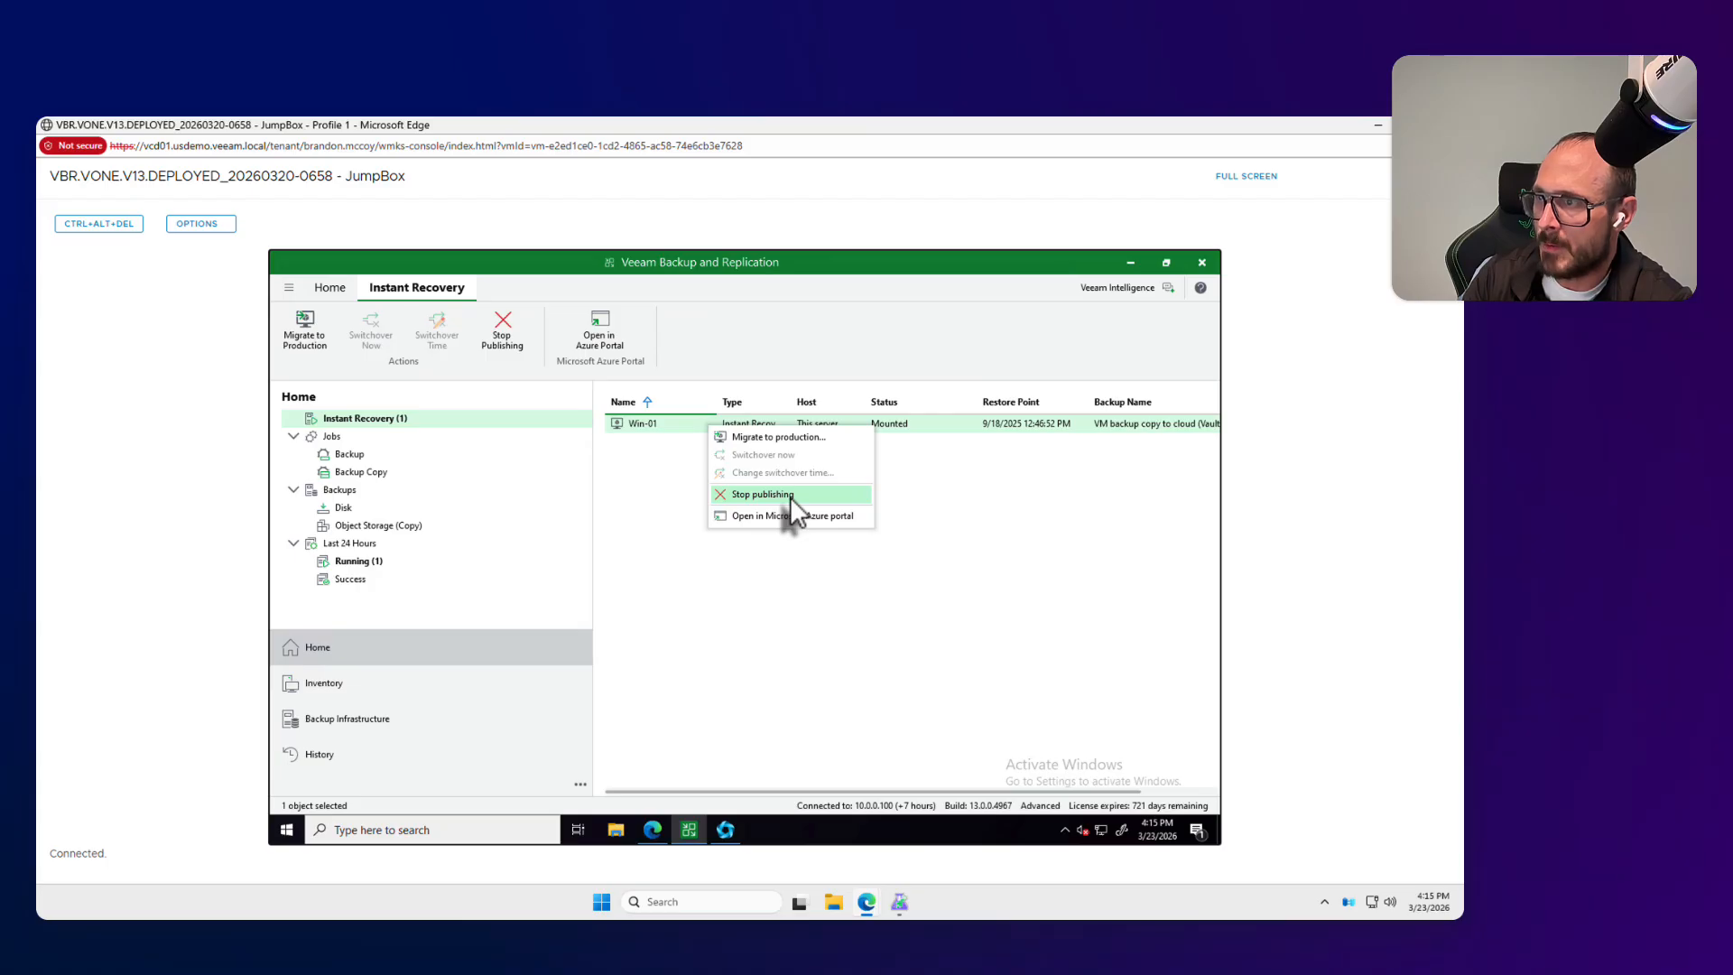
click(817, 439)
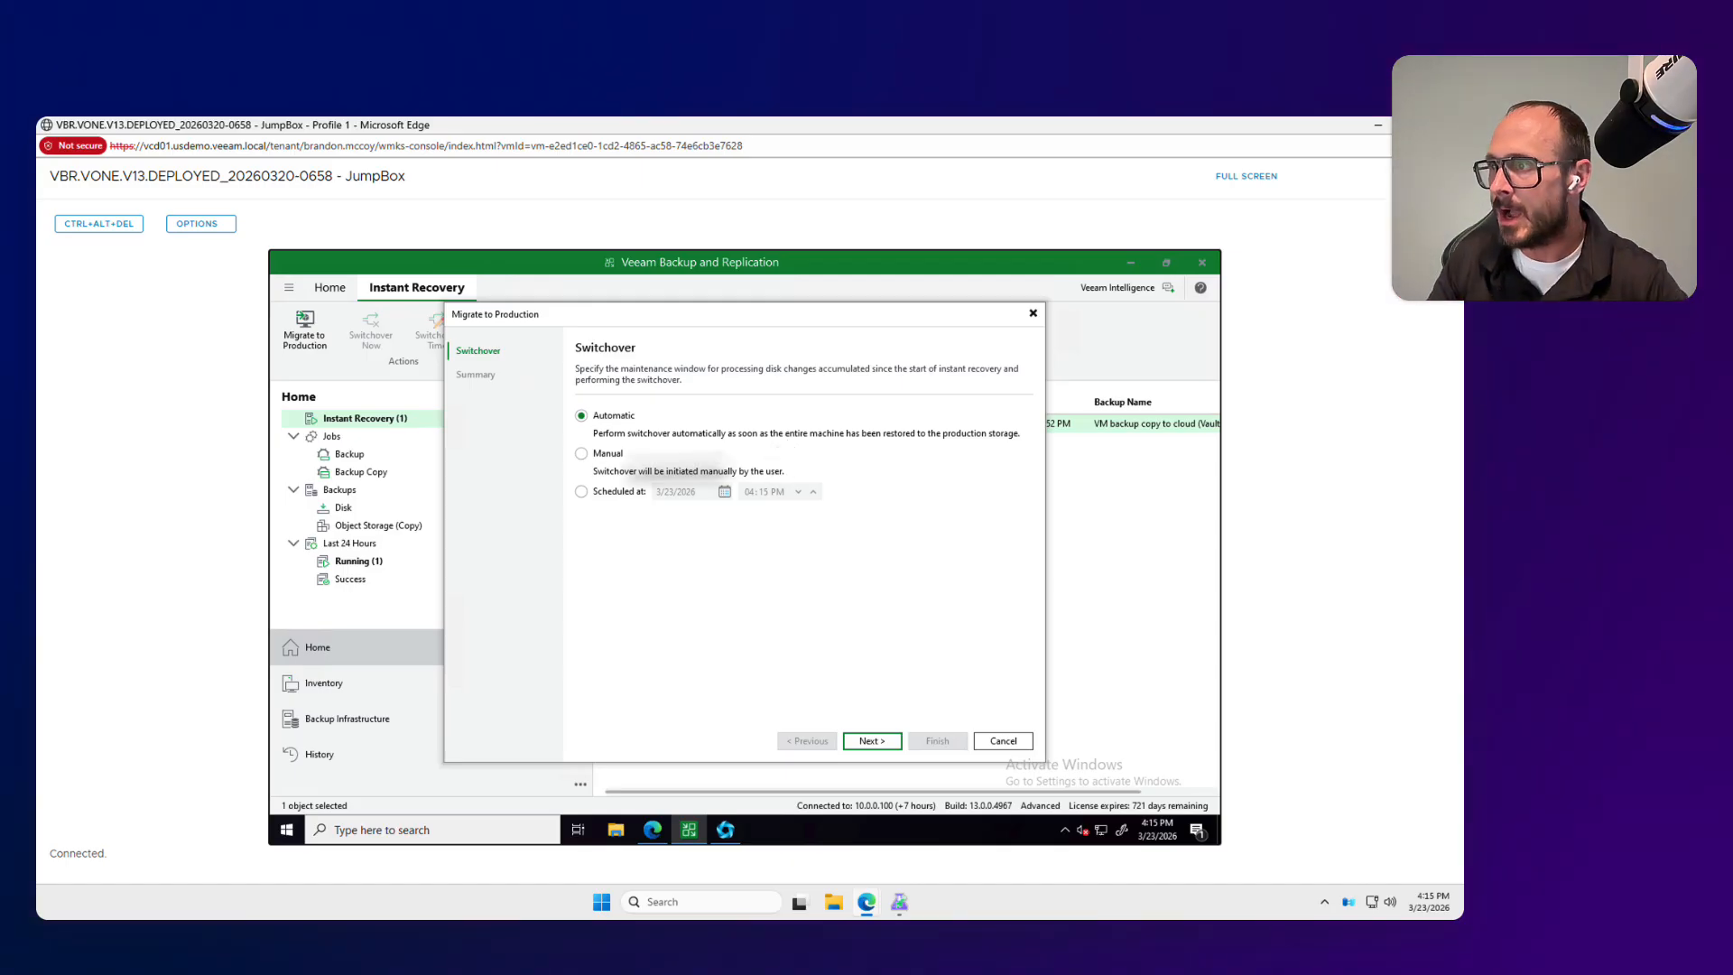
Step: Try the Manual and Scheduled switchover modes for the Win-01 migration
click(606, 456)
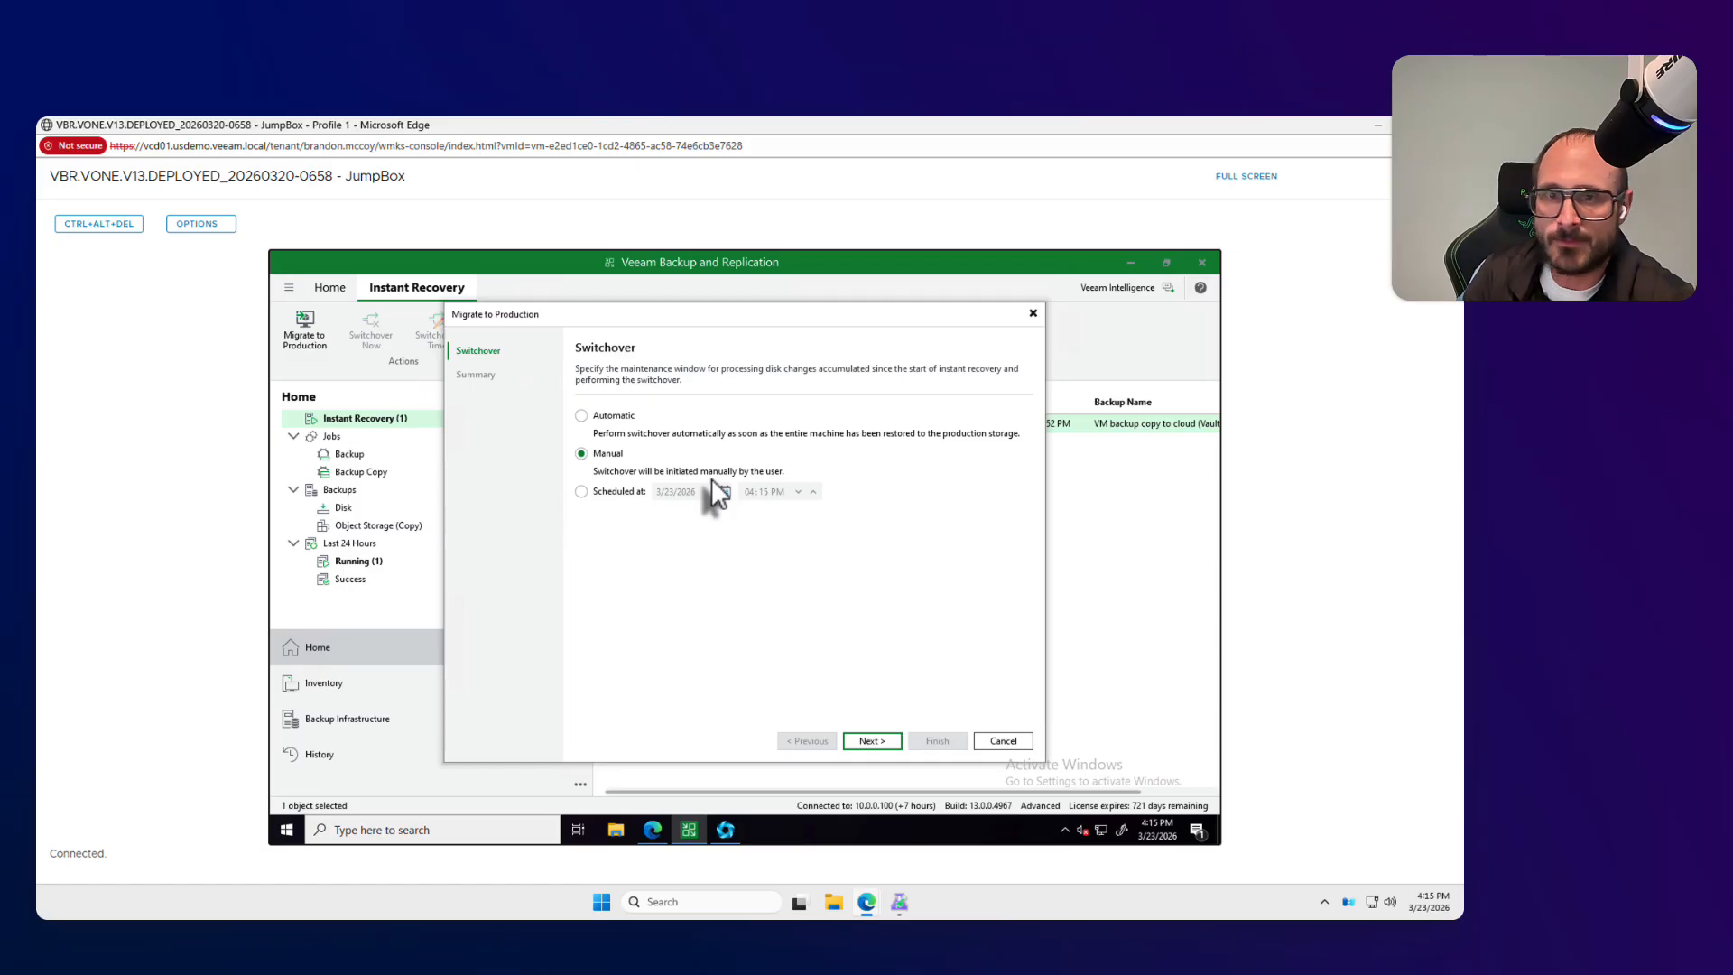
click(623, 493)
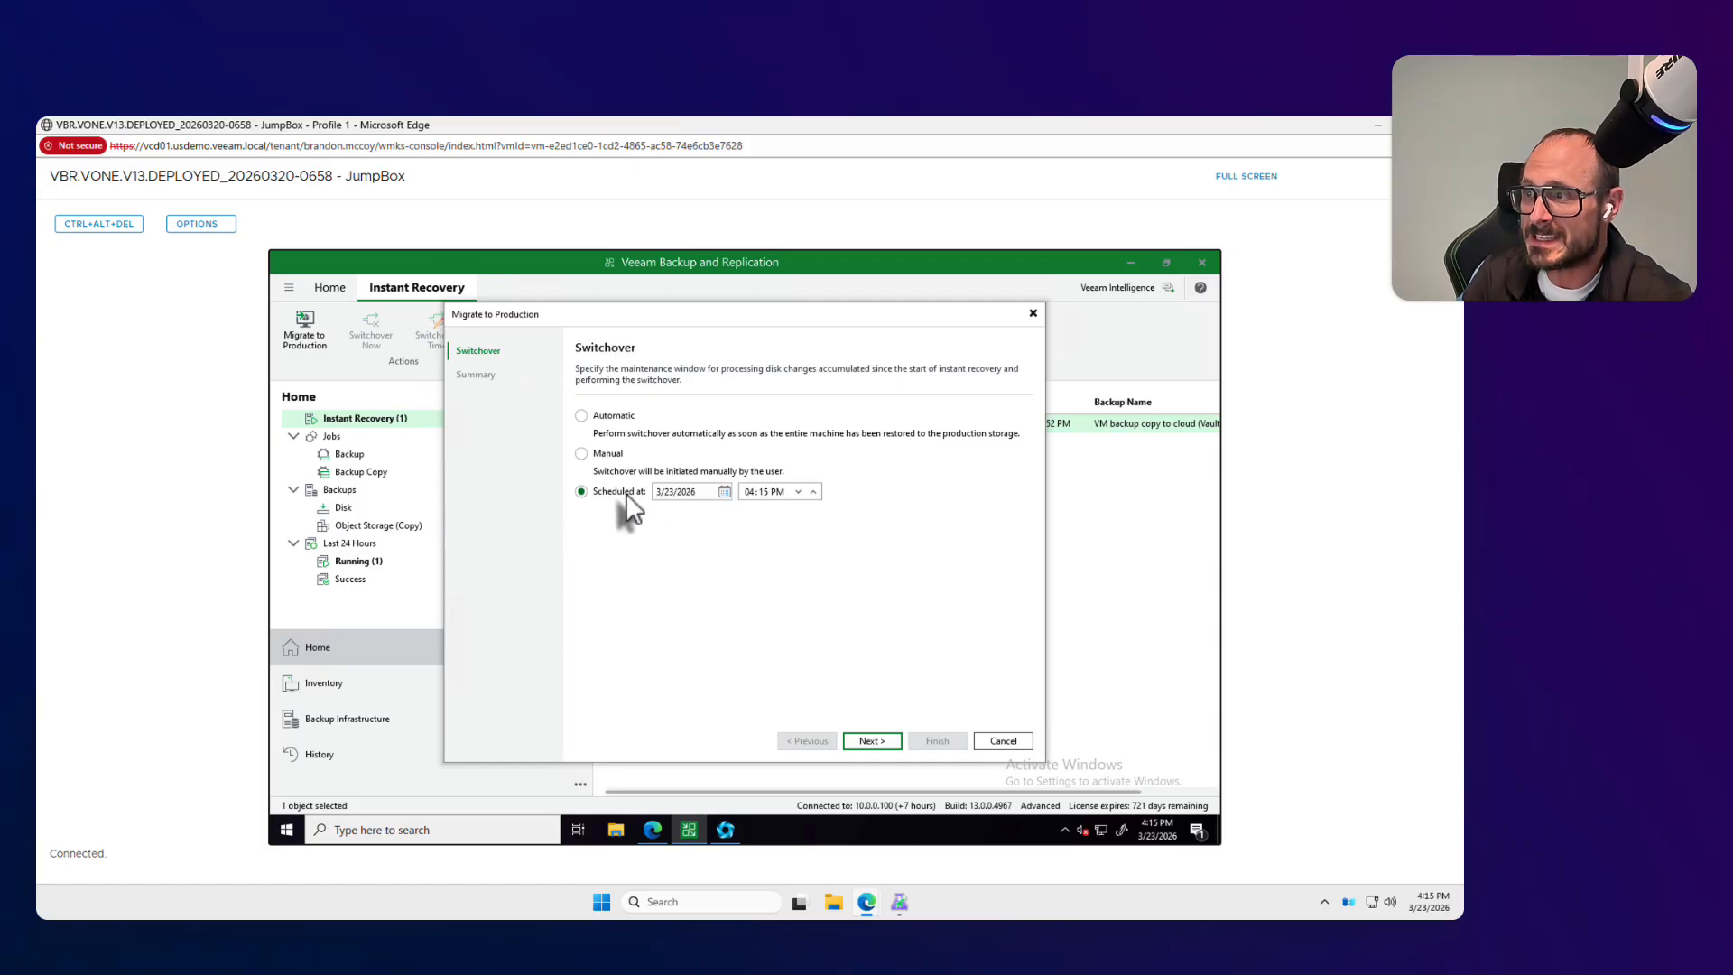
click(589, 455)
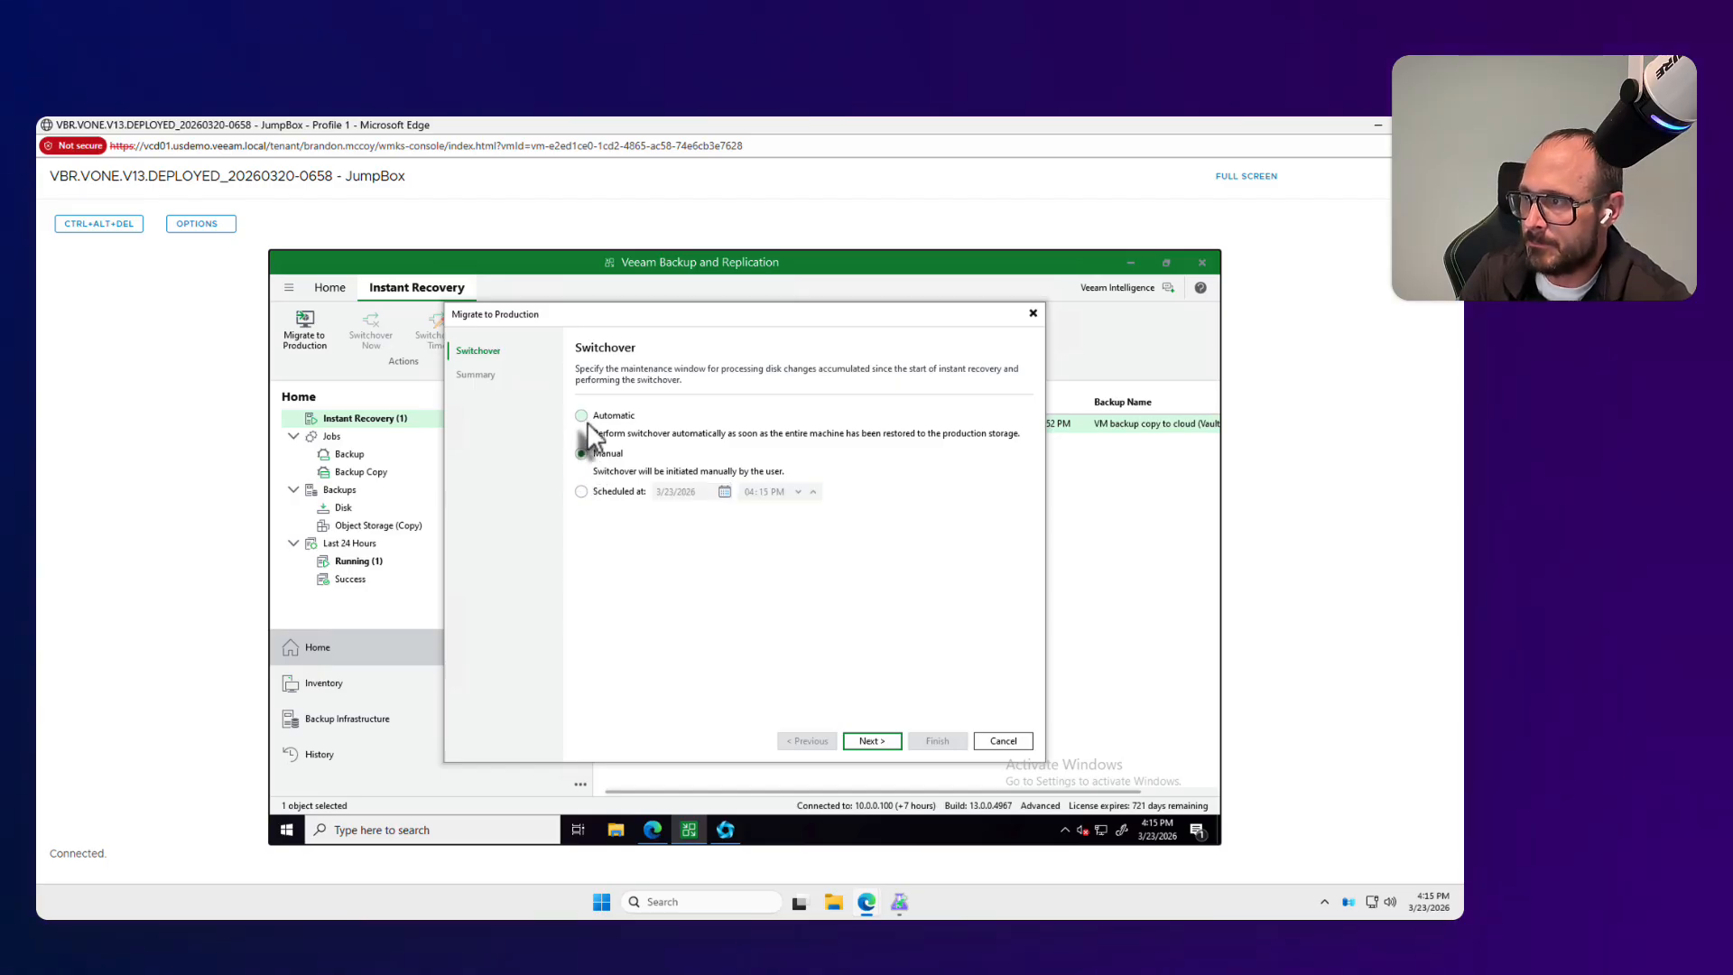
Step: Run the Win-01 migration with automatic switchover and the restored VM powered on, and close its restore session window
click(872, 742)
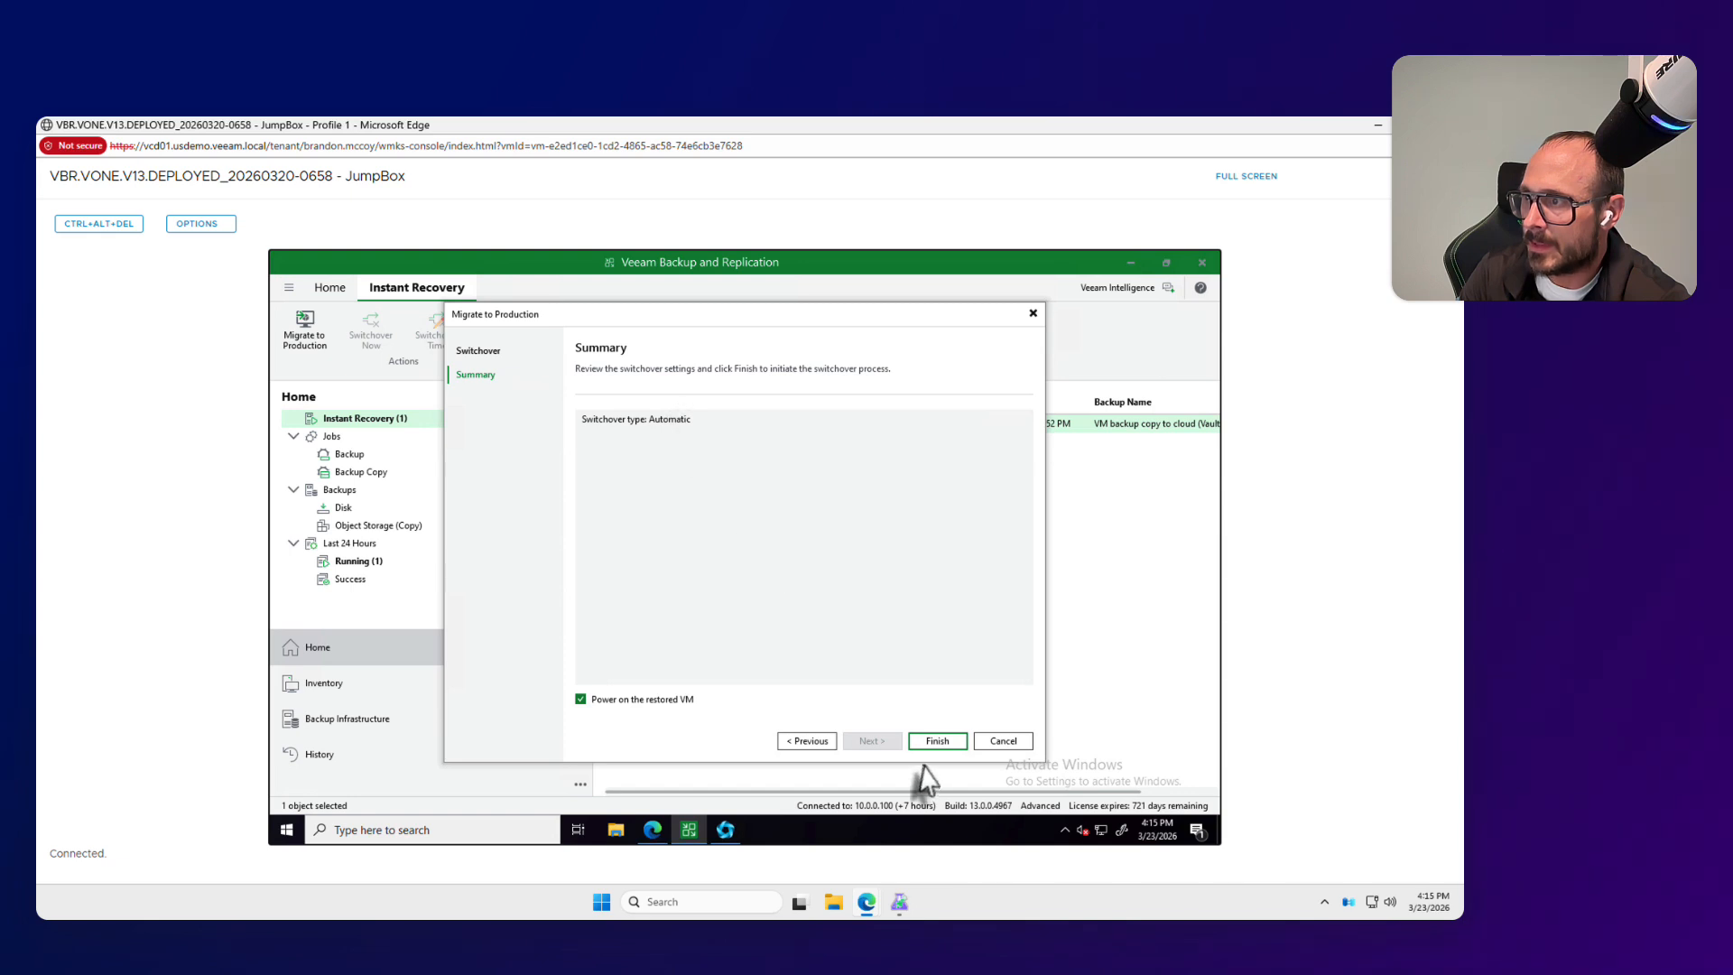
click(931, 743)
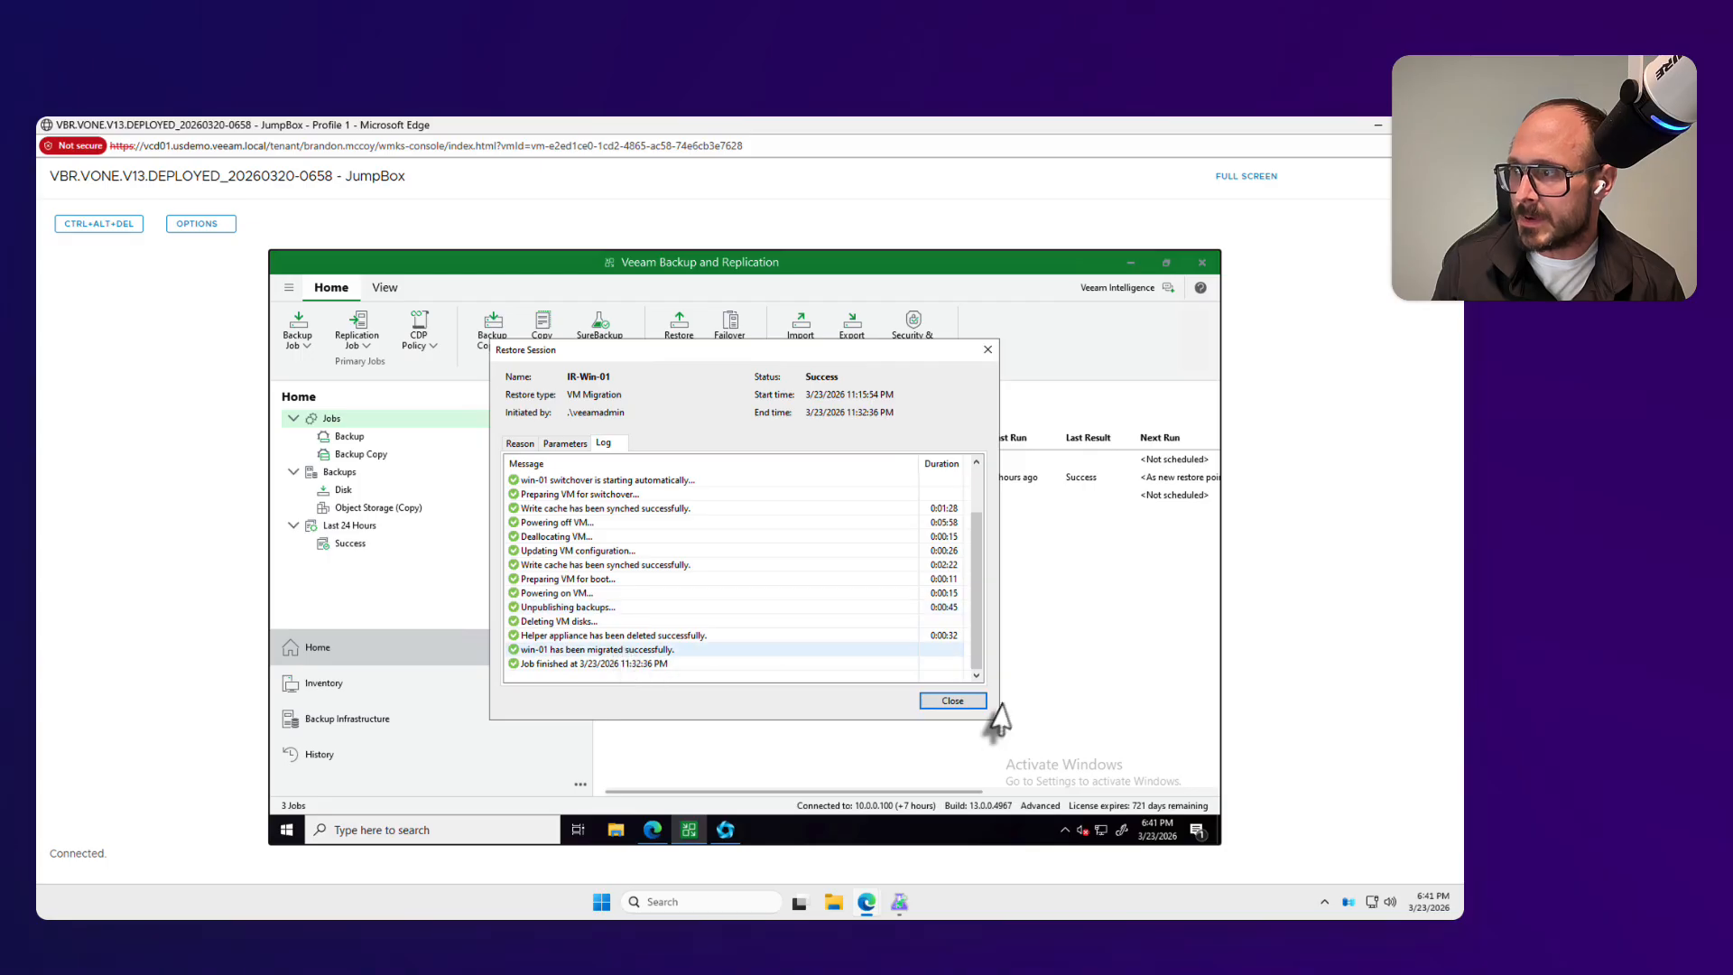
click(944, 701)
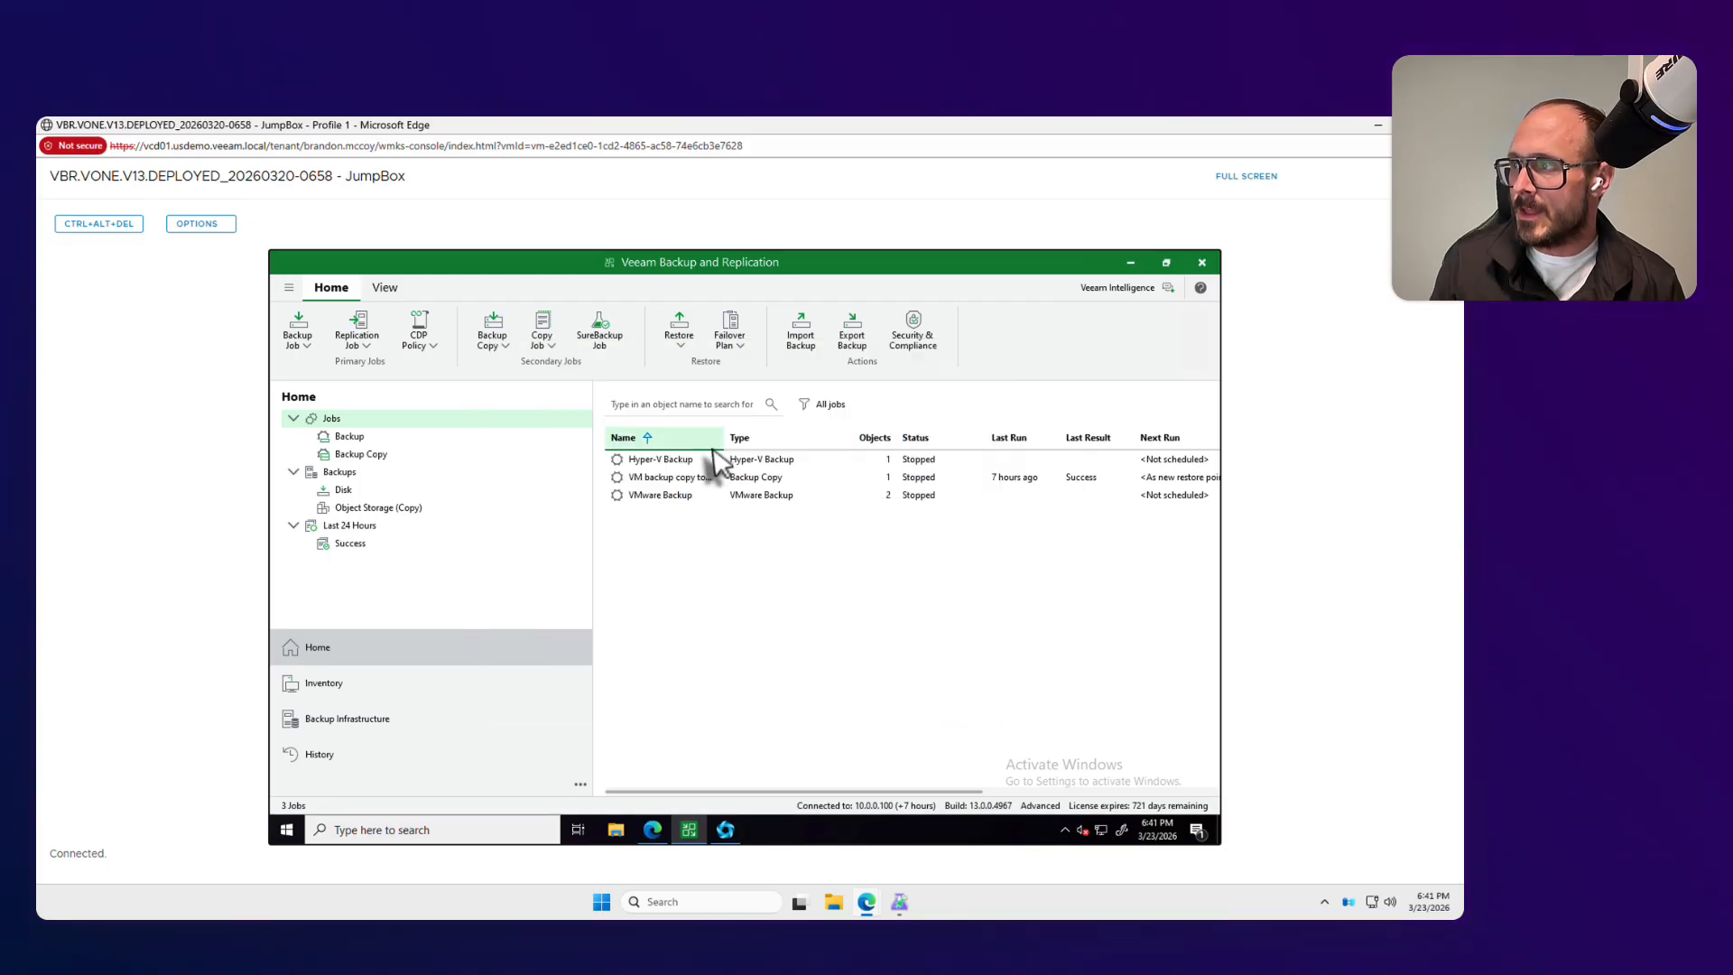